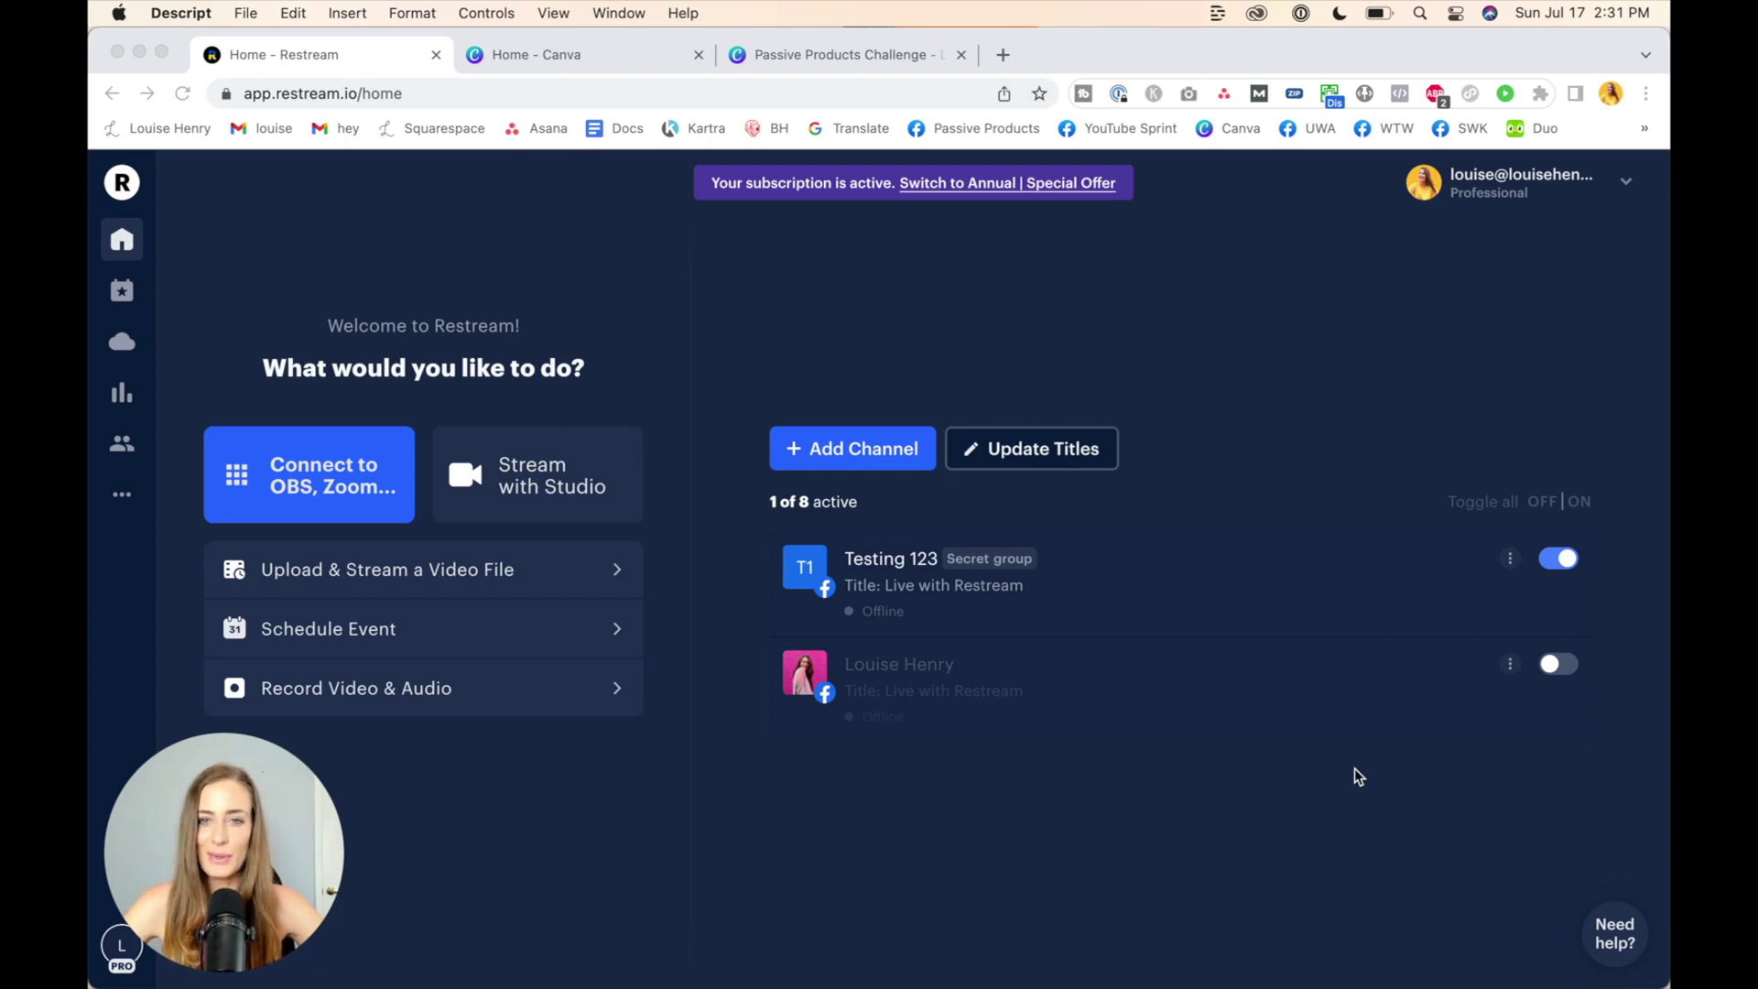
Open the streaming studio and choose Full High Definition (1080p @ 30fps) as the live stream quality in its settings
left_click(530, 492)
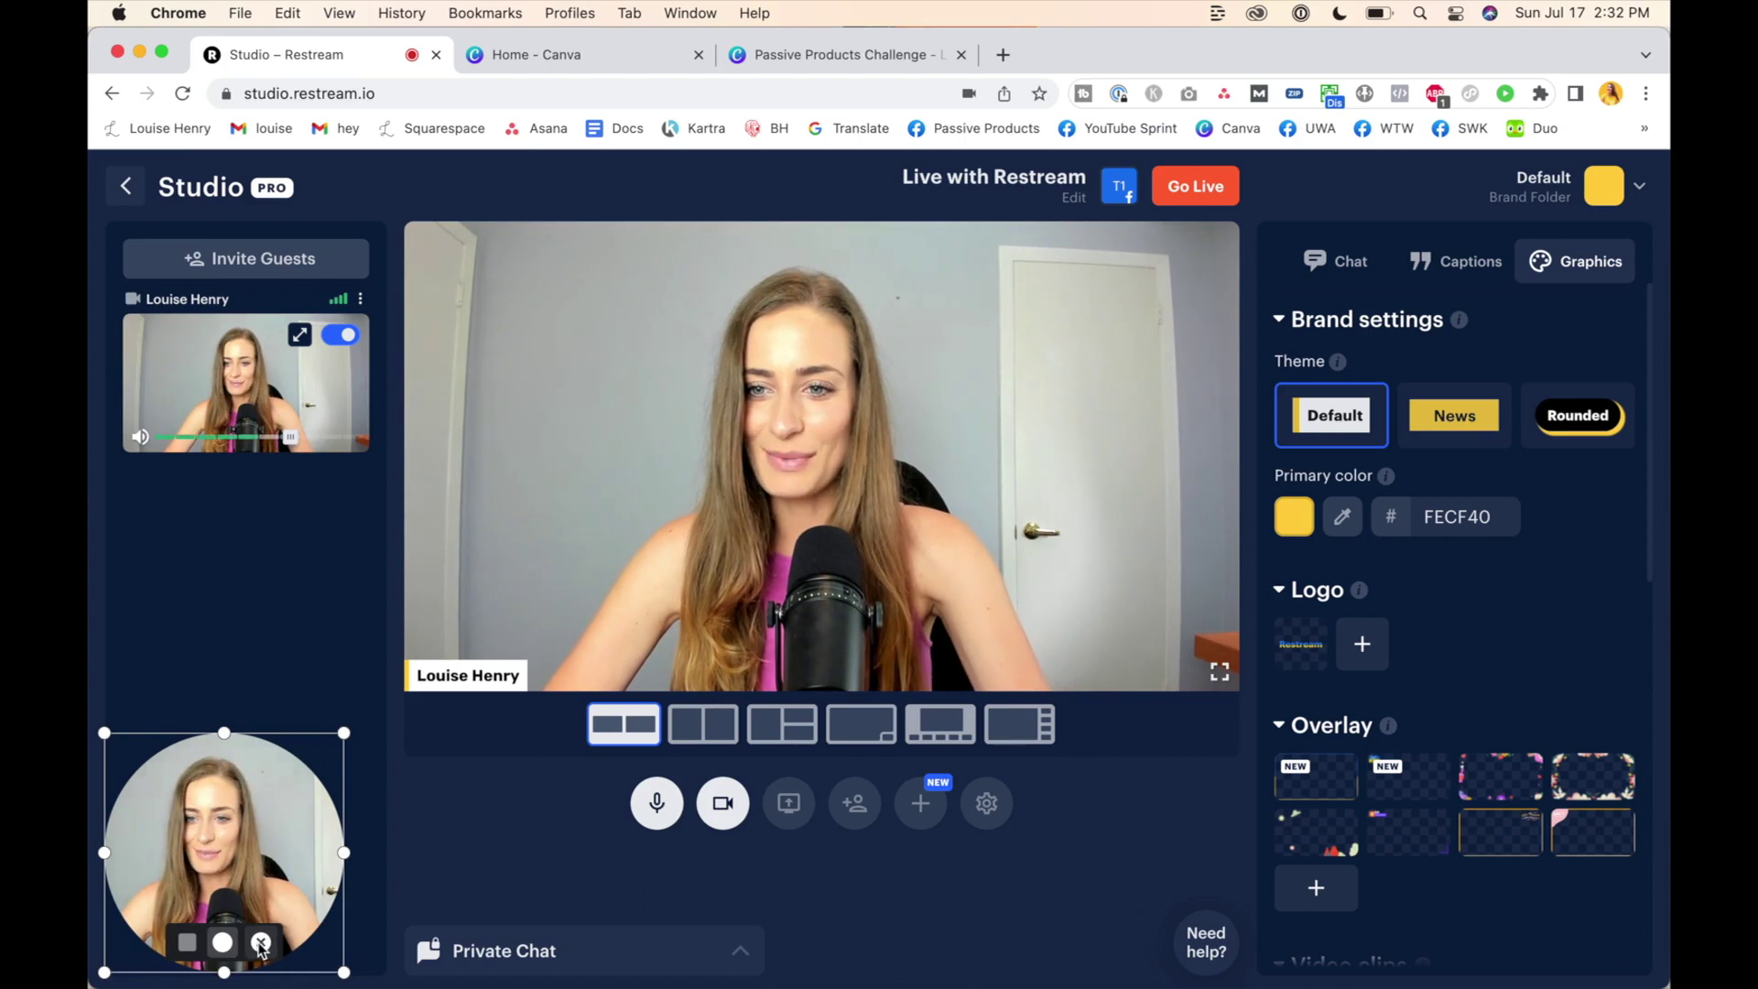
left_click(261, 947)
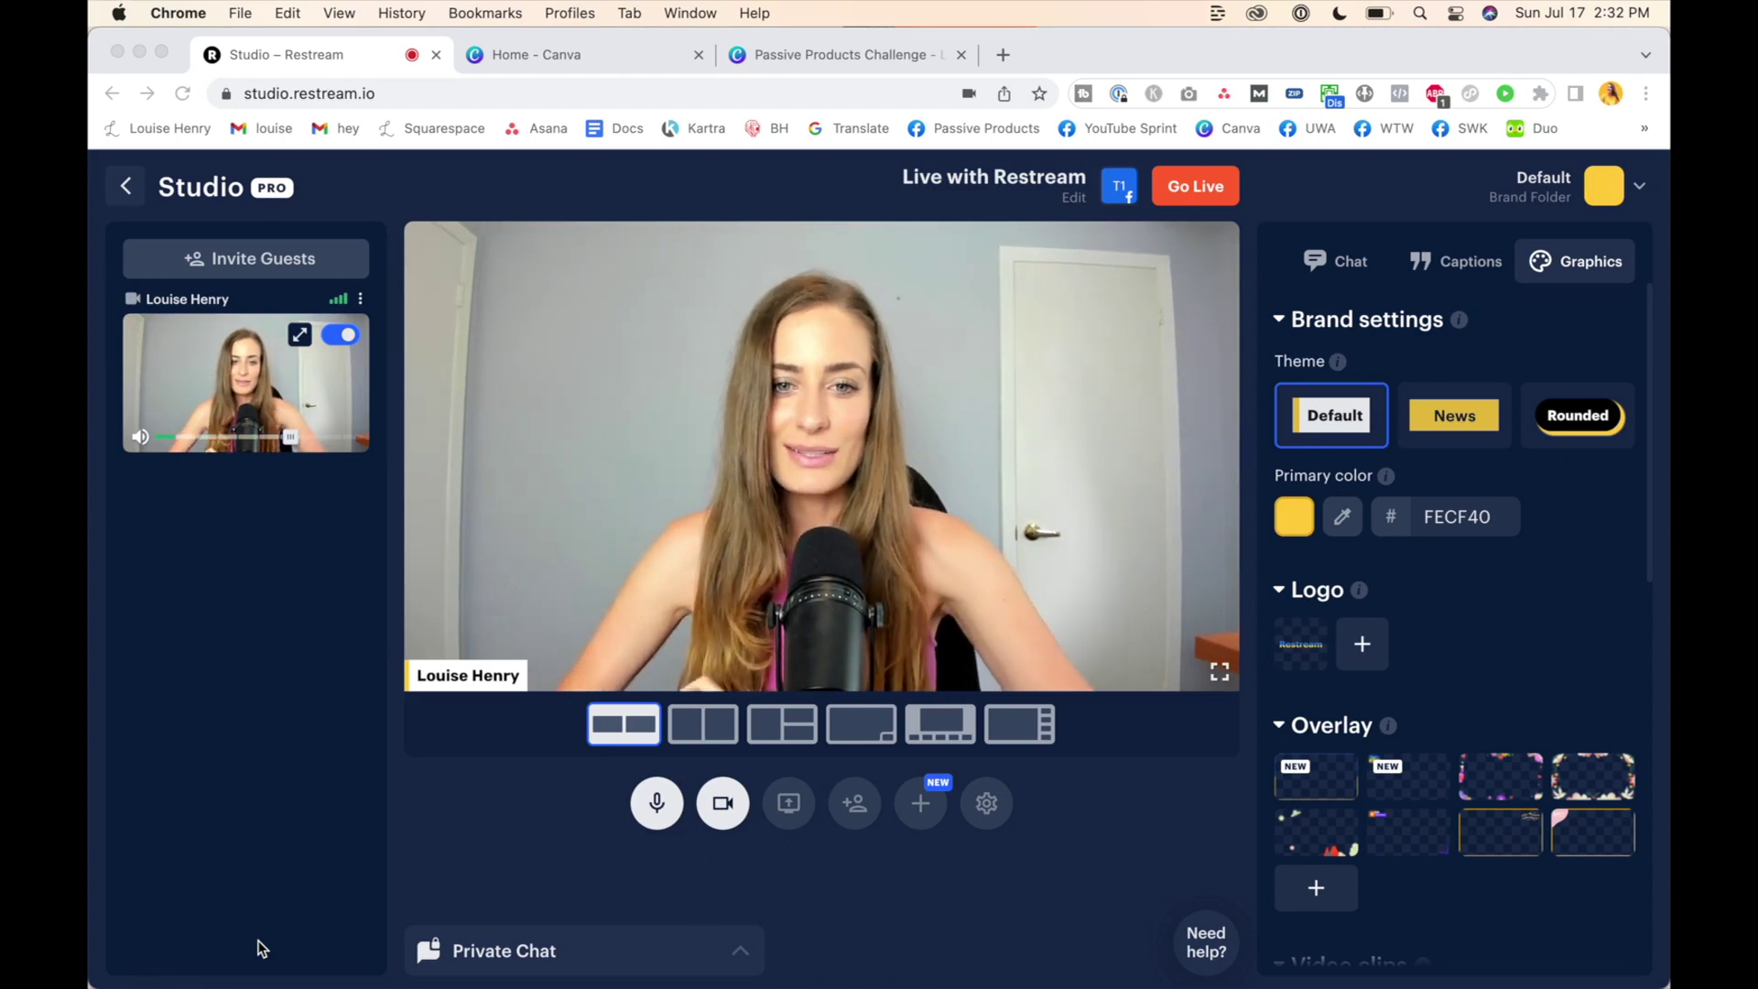
left_click(989, 806)
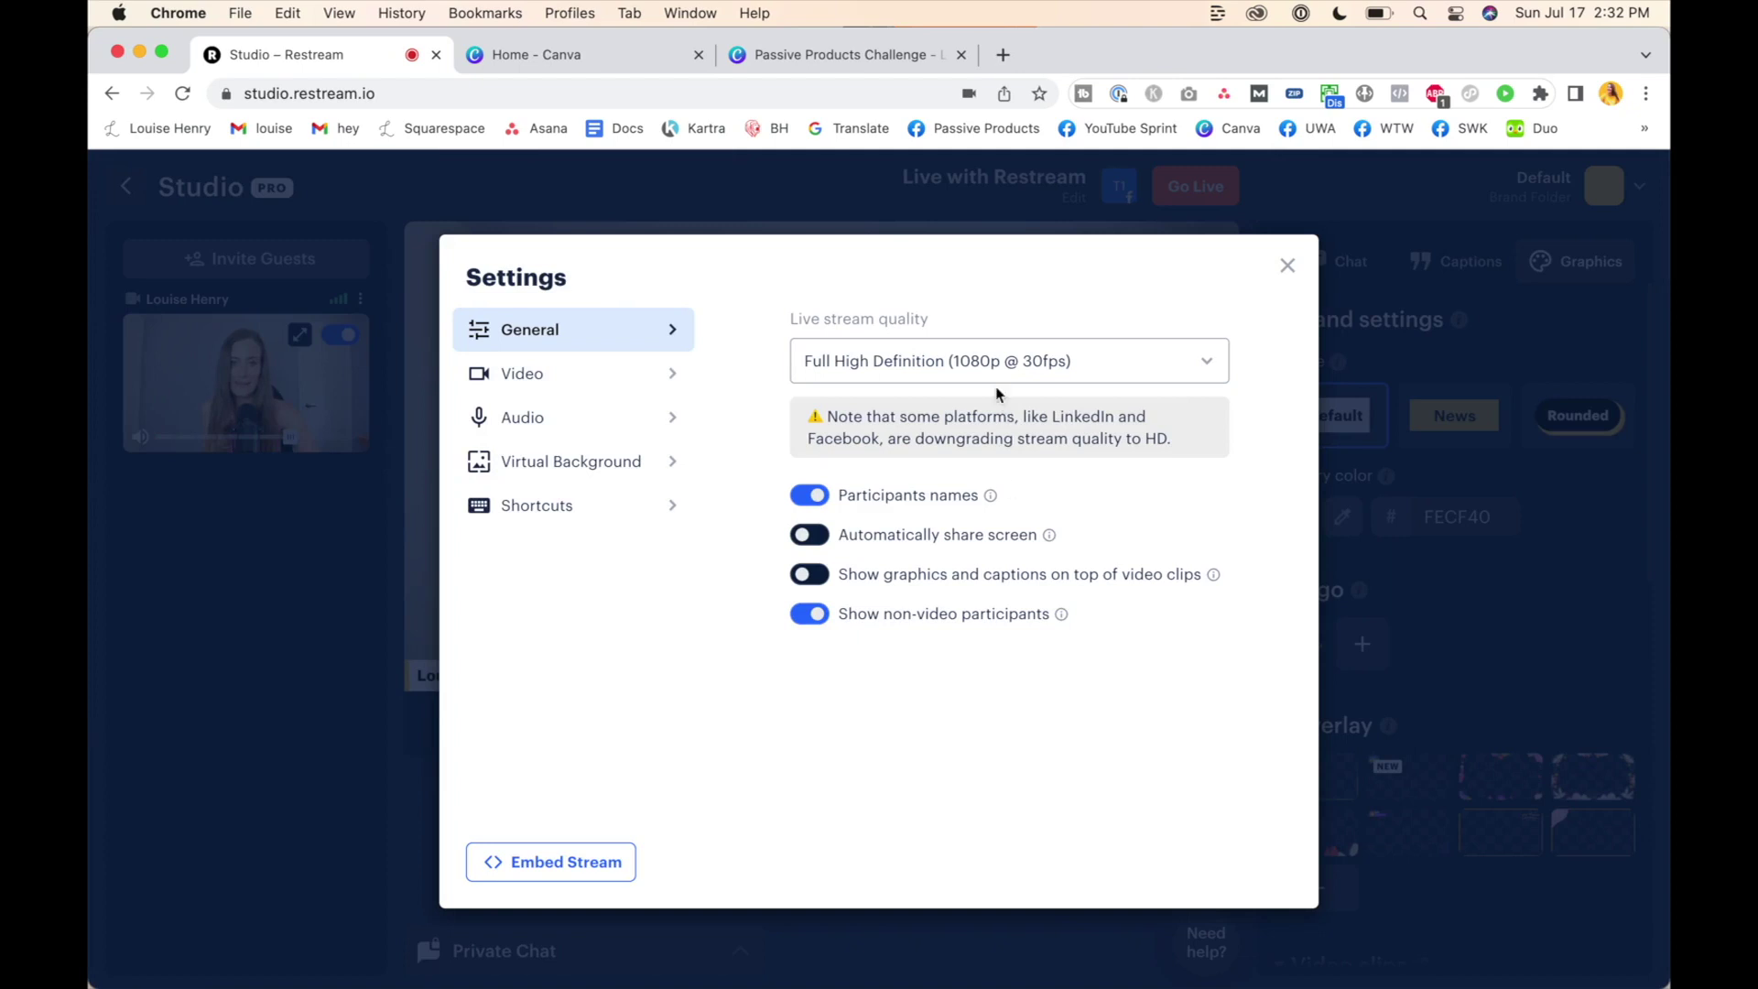
left_click(977, 370)
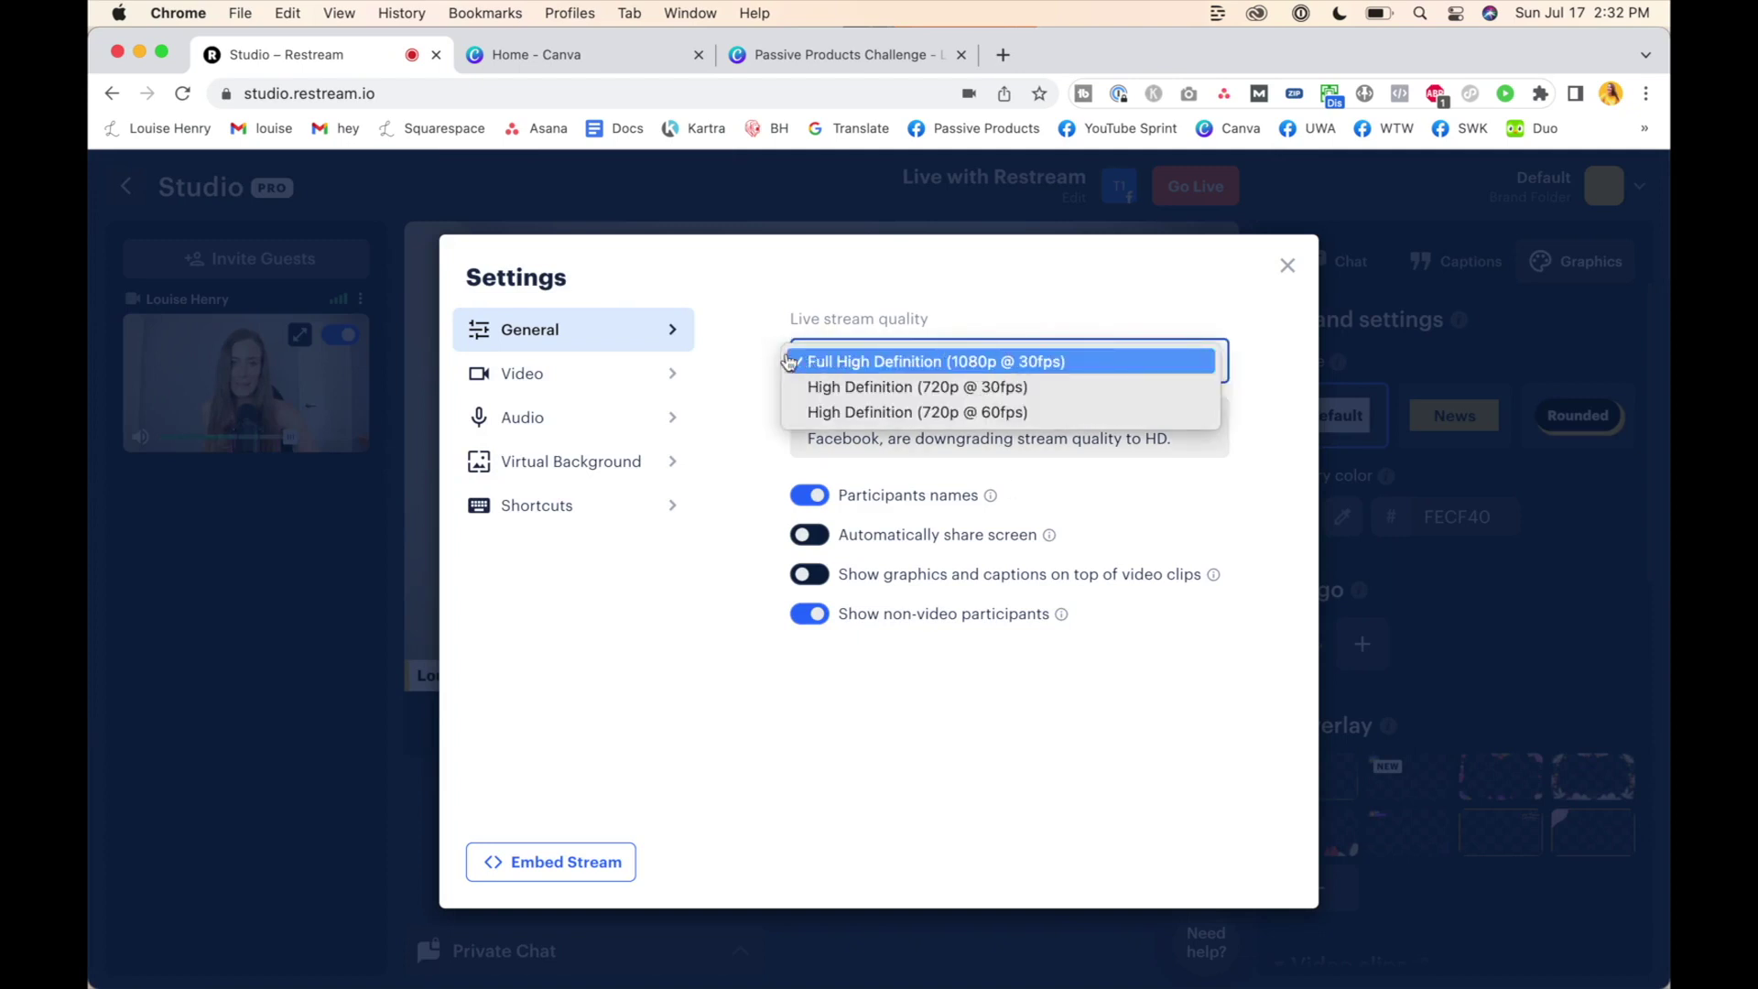
left_click(977, 365)
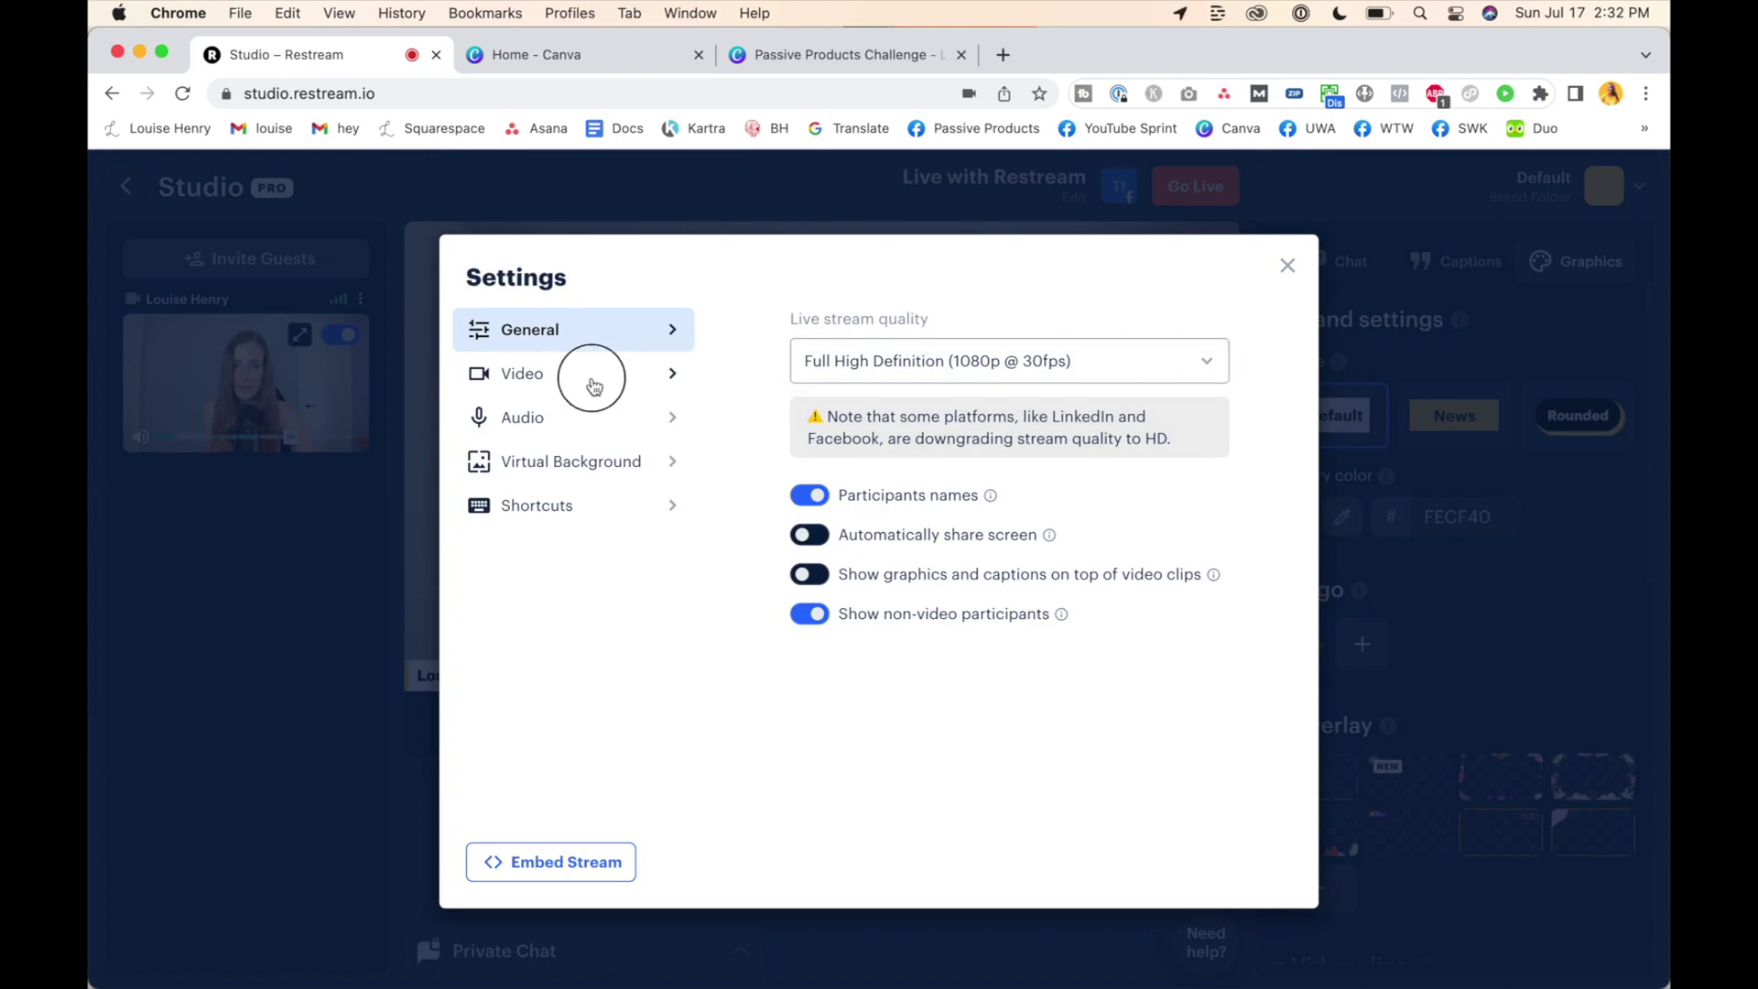
Choose Full High Definition (1080p @ 30 fps) as the camera's video resolution in the video settings
left_click(589, 377)
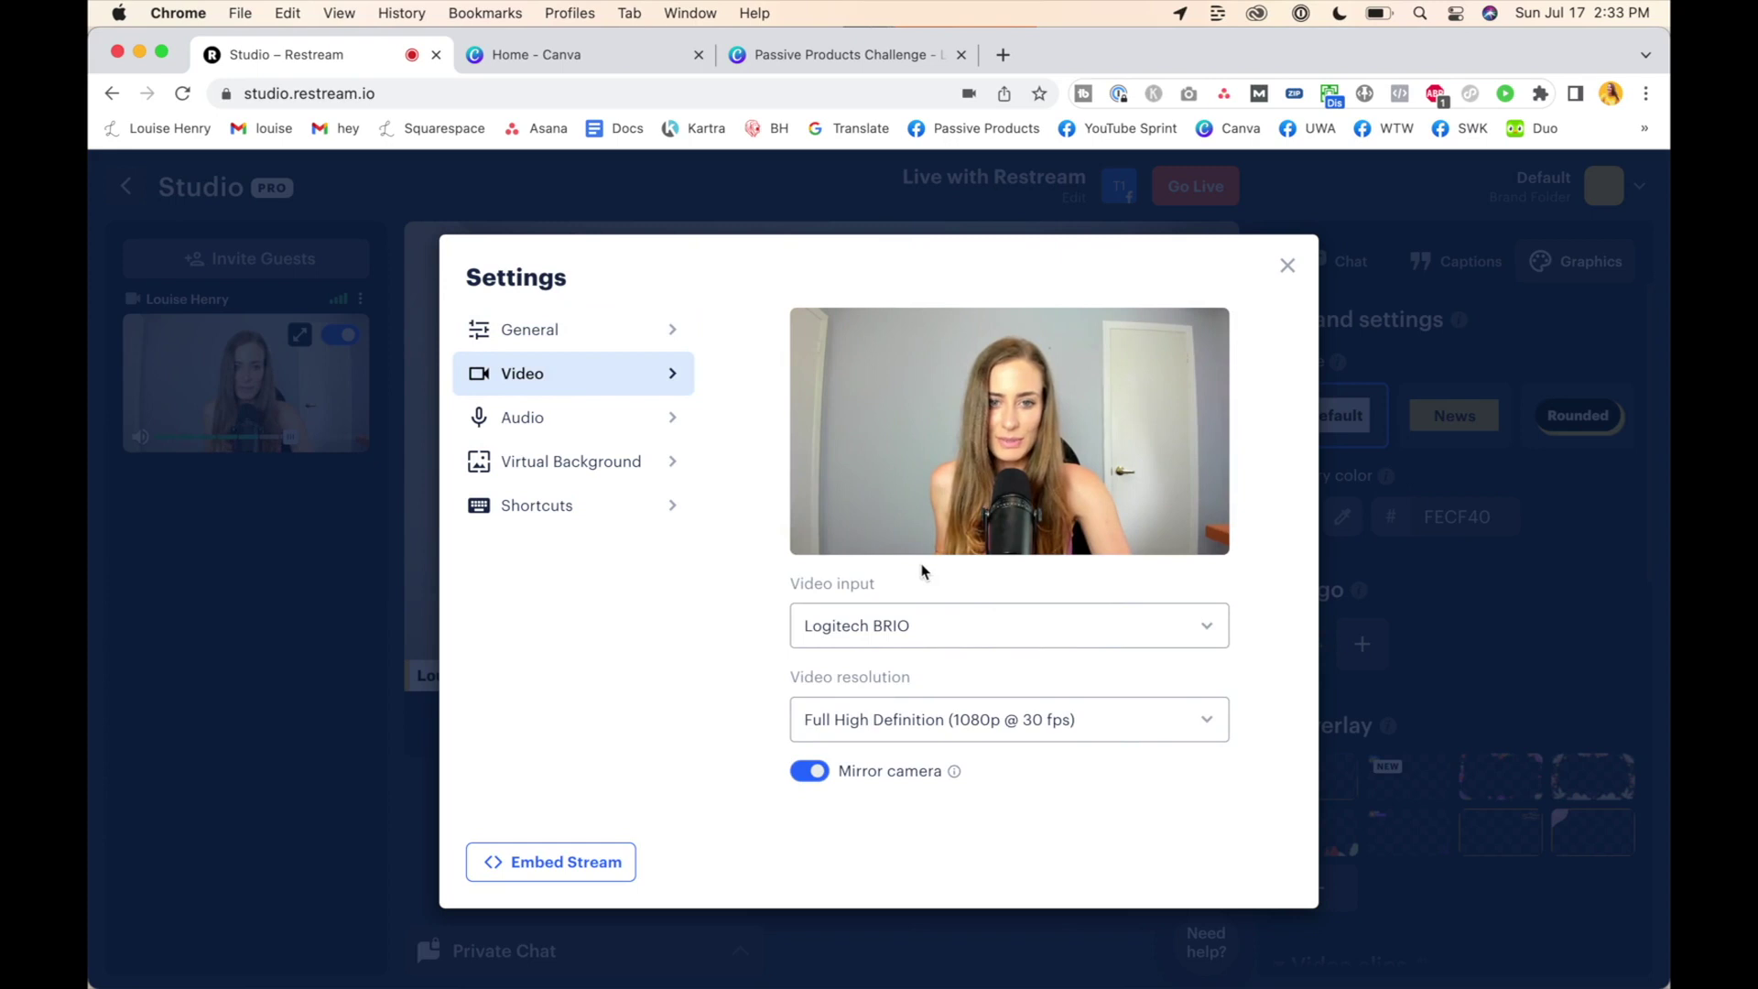
left_click(936, 716)
left_click(931, 719)
Select Shure MV7 as the audio input and close the studio settings
left_click(556, 422)
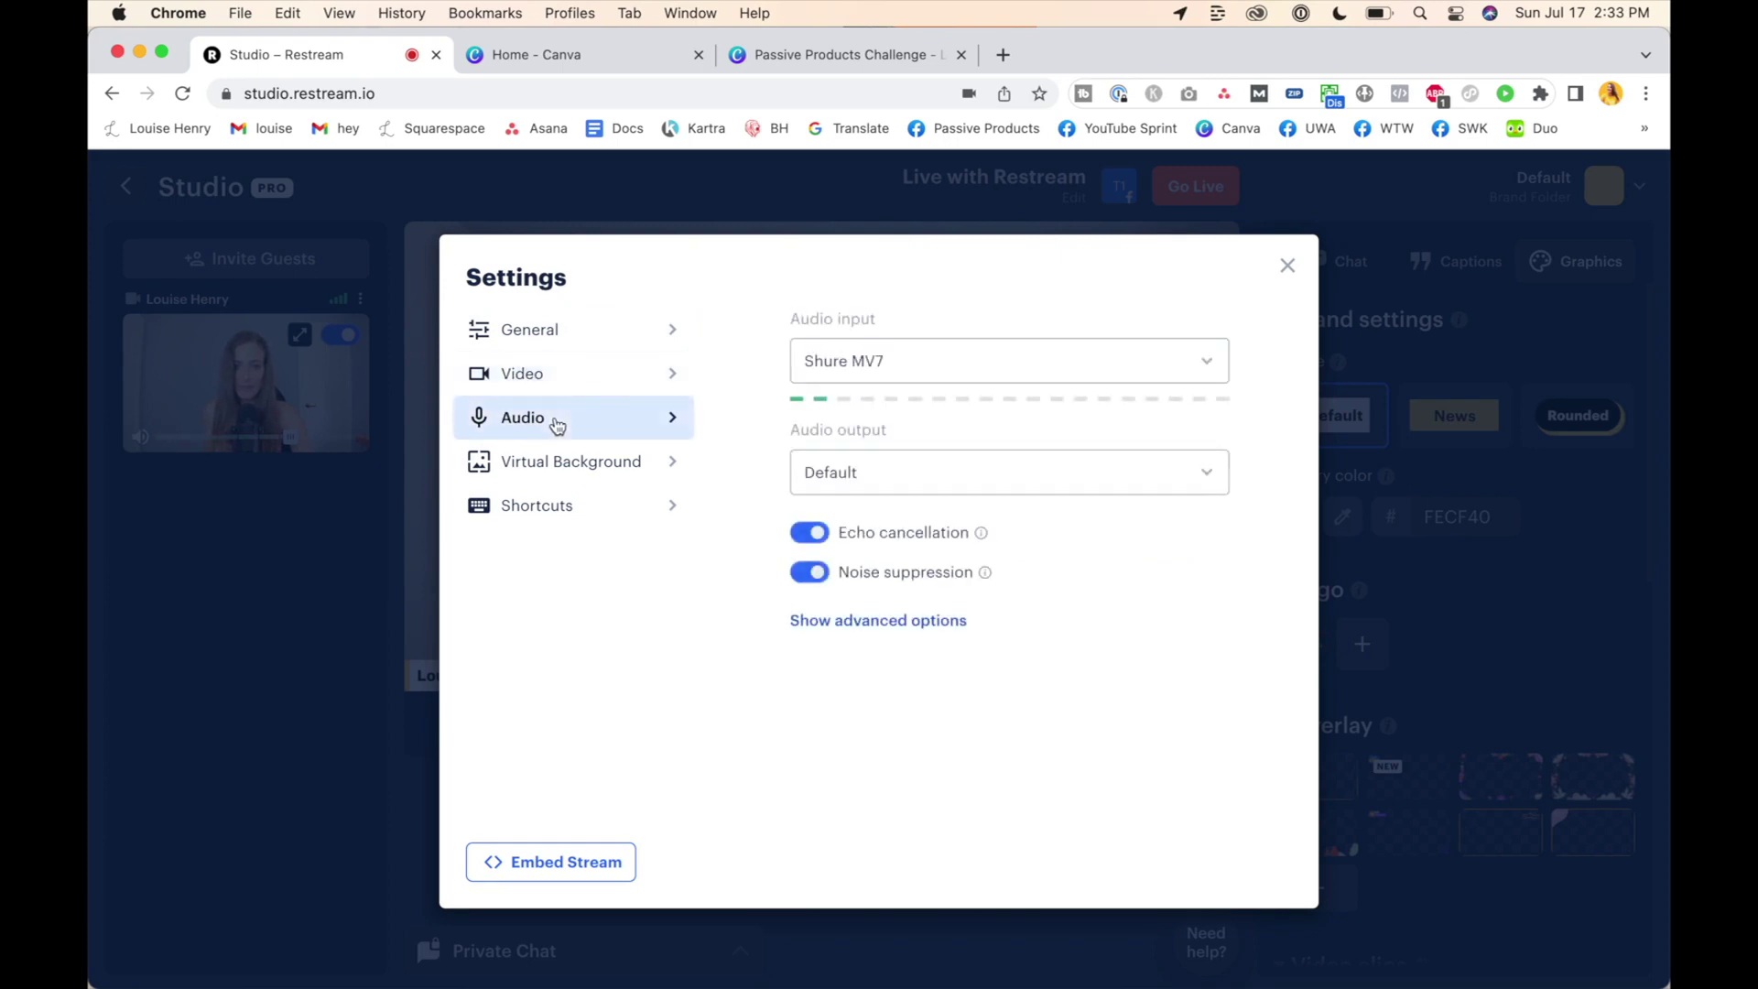
left_click(982, 382)
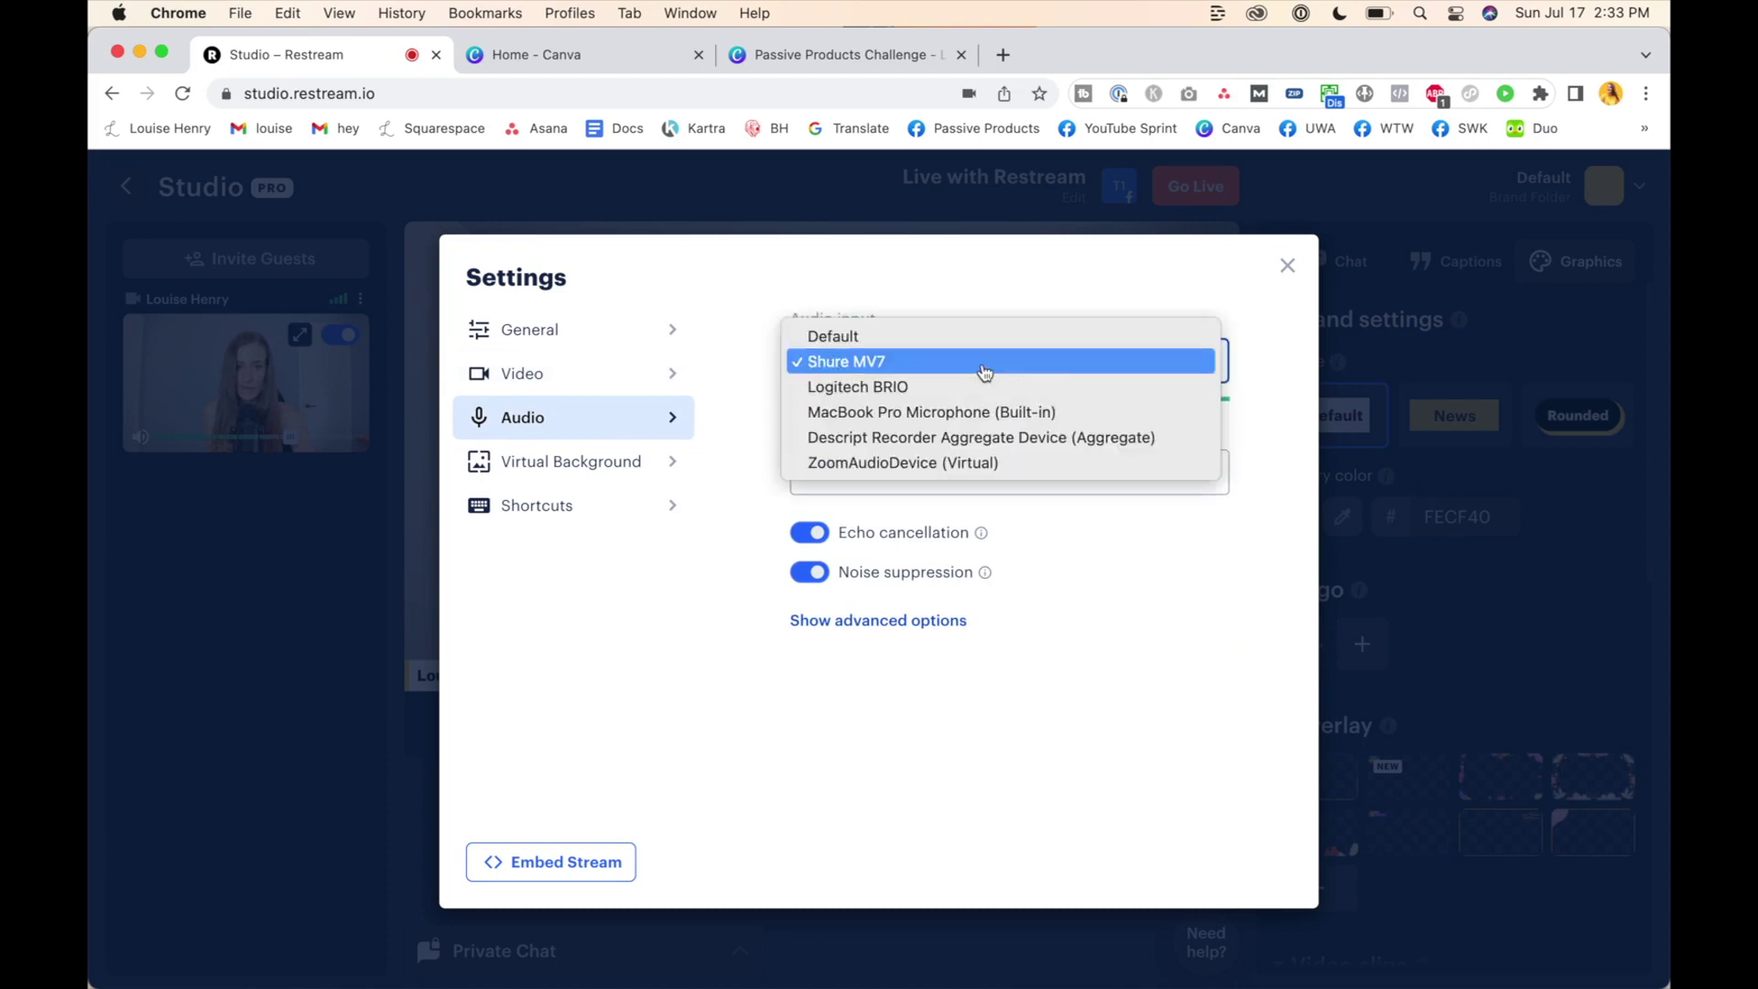
left_click(982, 364)
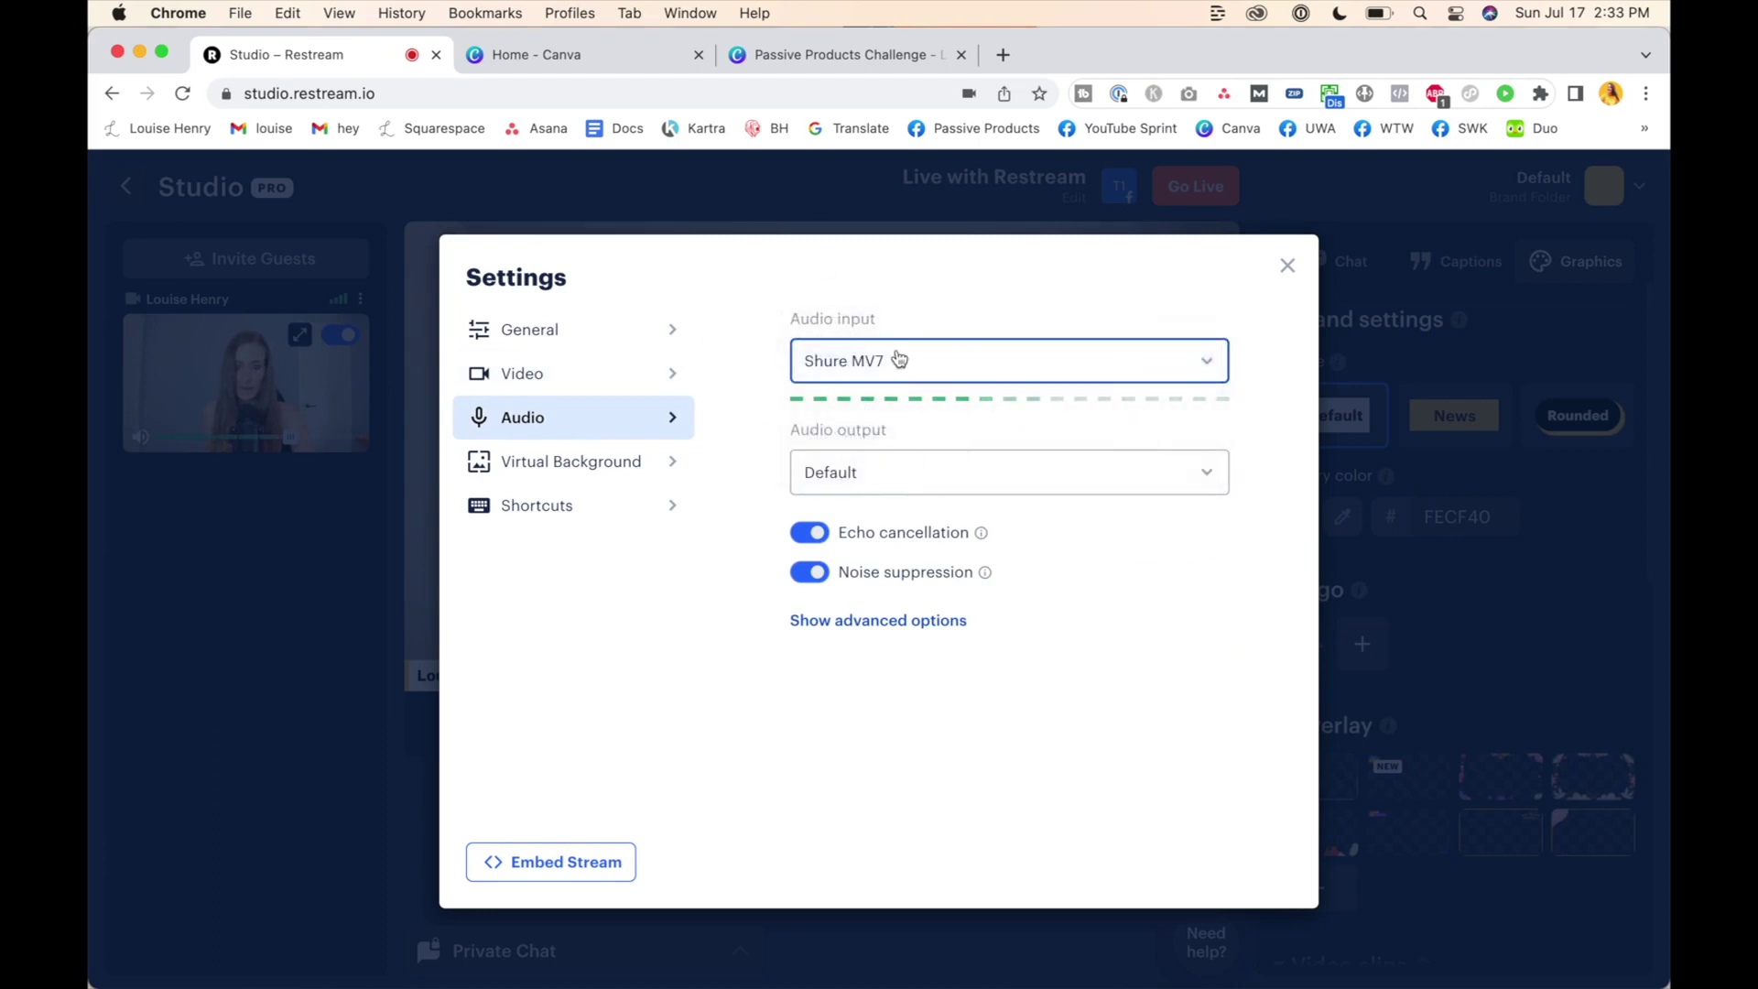
left_click(1288, 267)
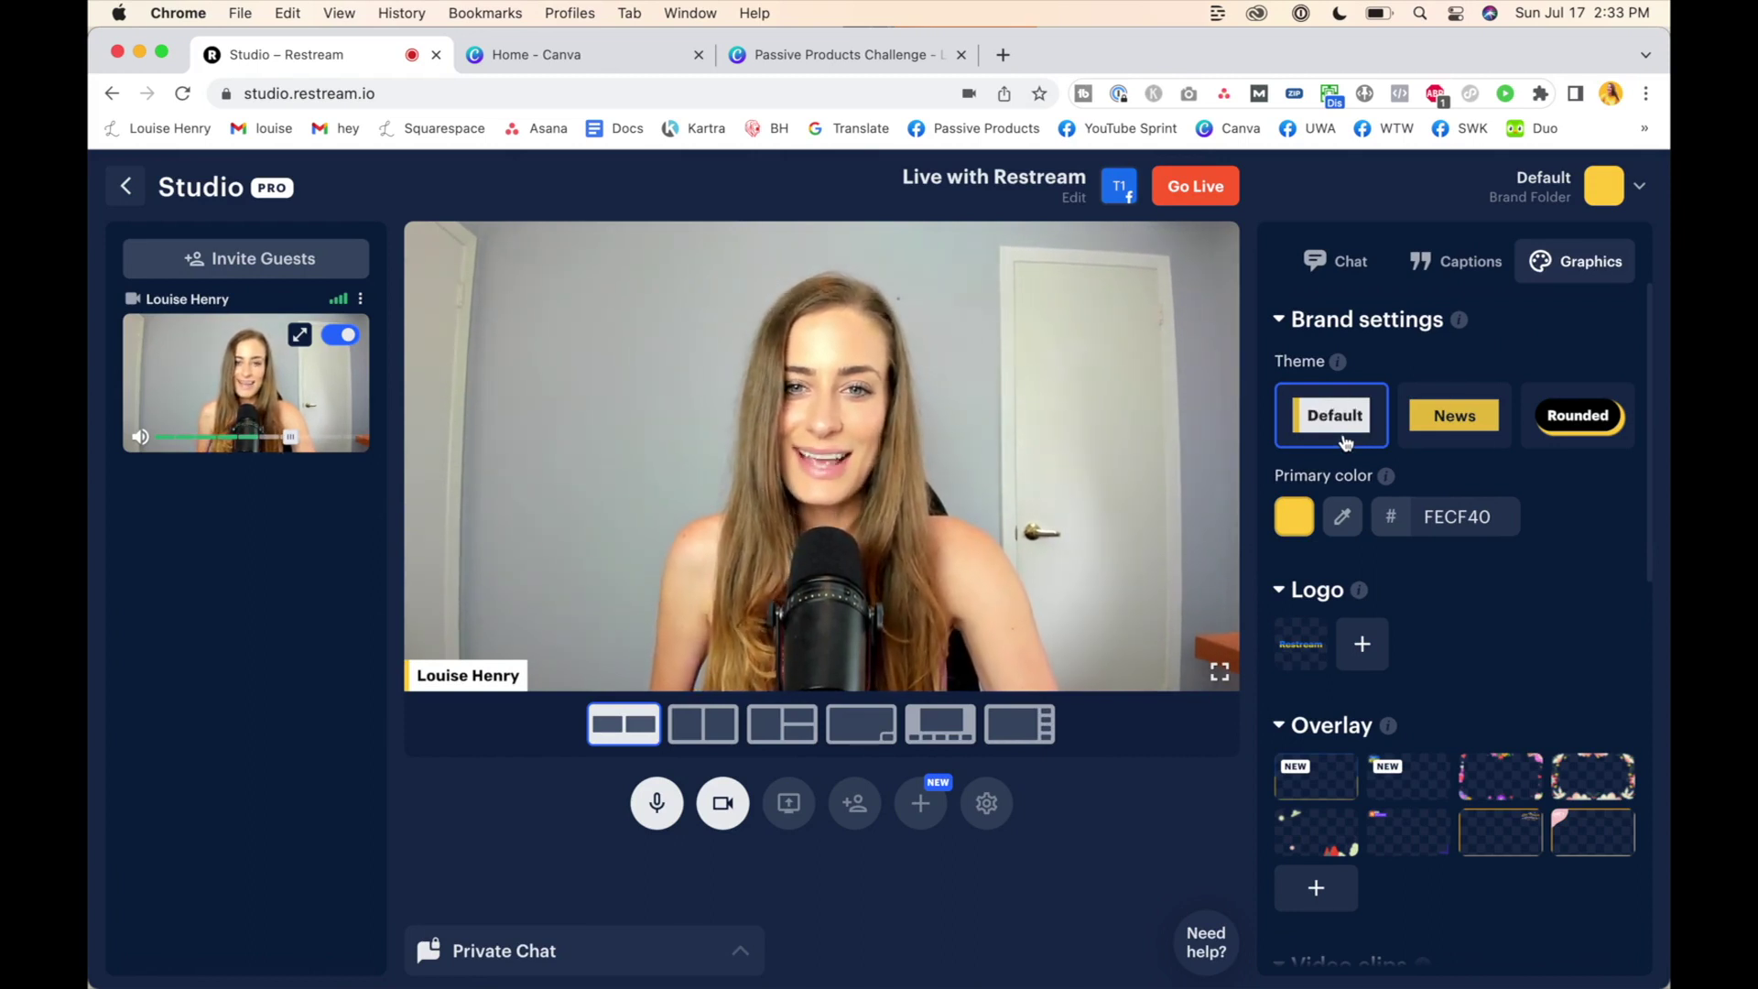
Try the News and Rounded brand themes on the name tag
left_click(1454, 431)
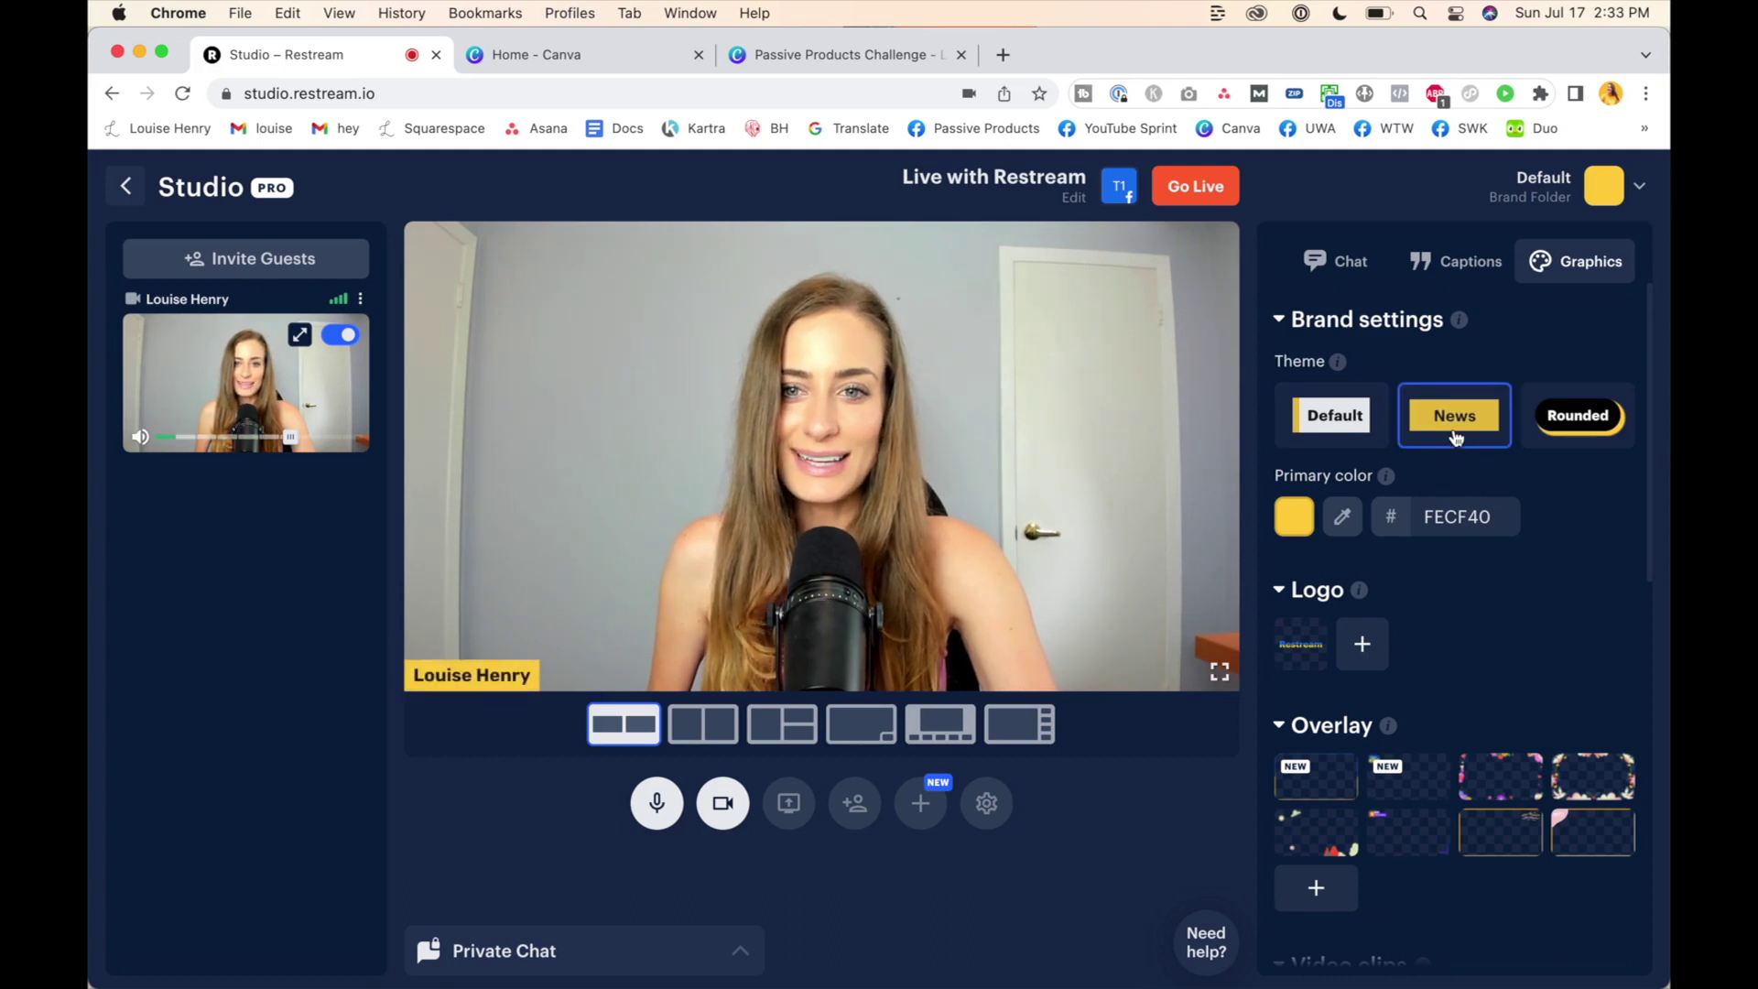
left_click(1588, 426)
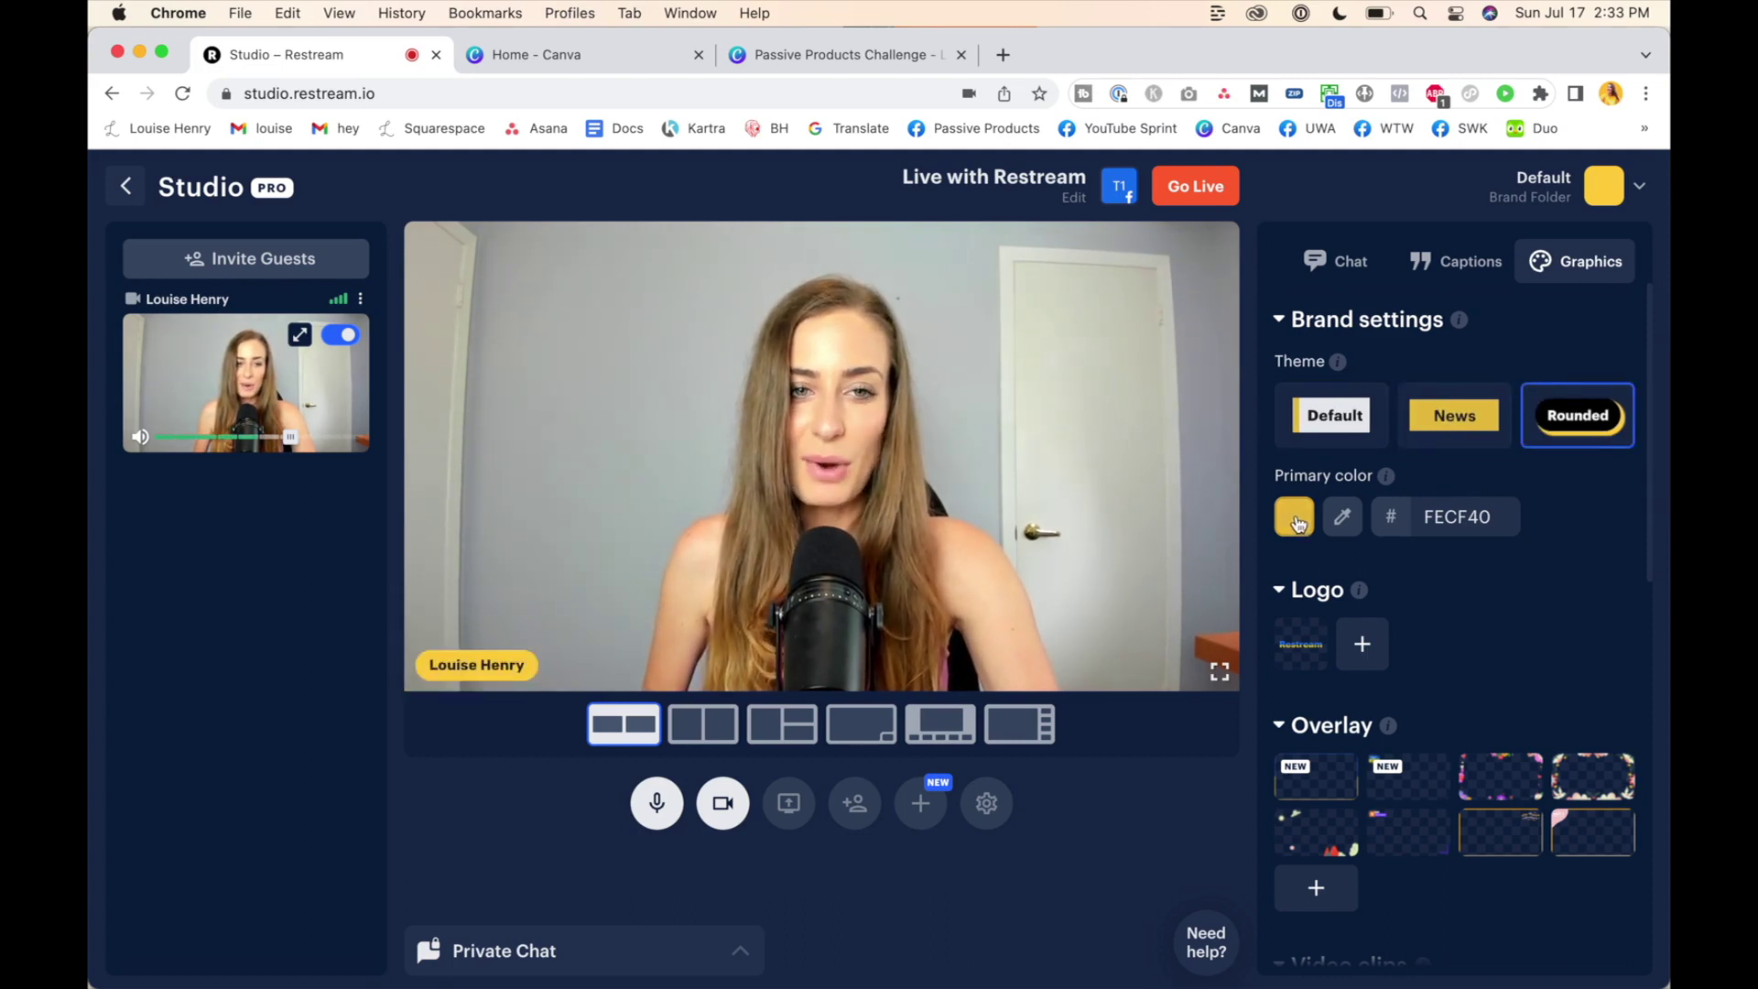
Inspect the primary color picker with its hex field and the logo option in the graphics settings
left_click(1294, 518)
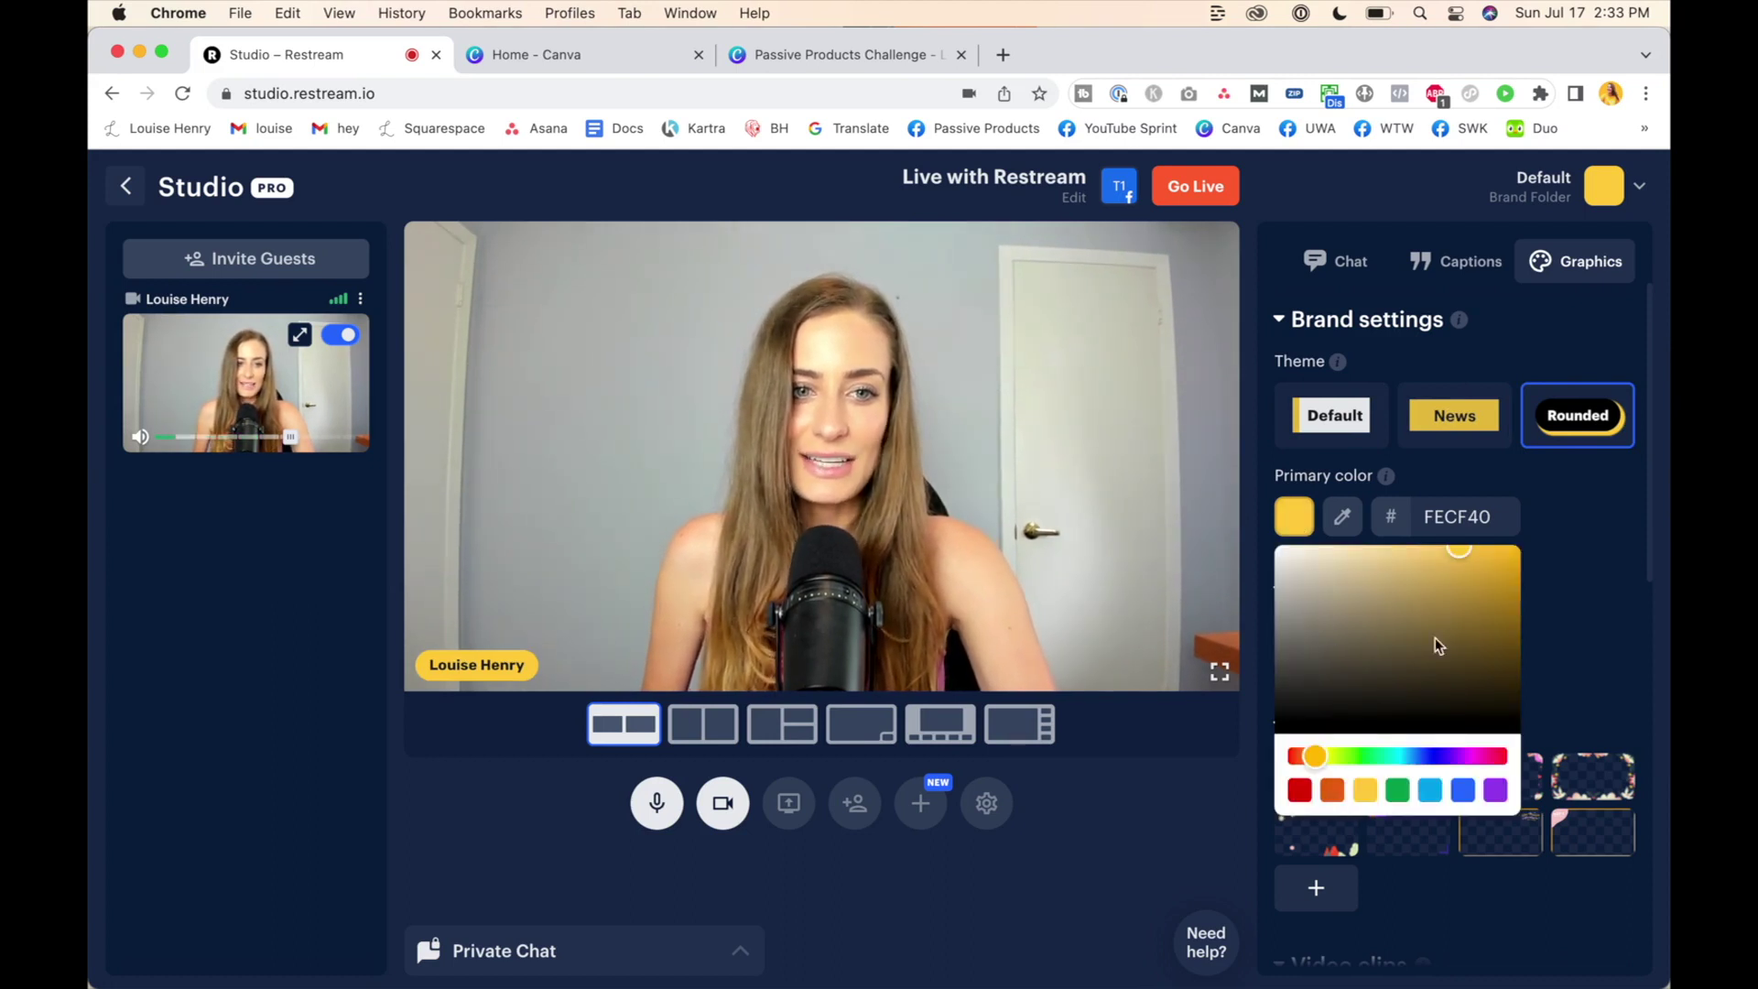
double_click(1450, 518)
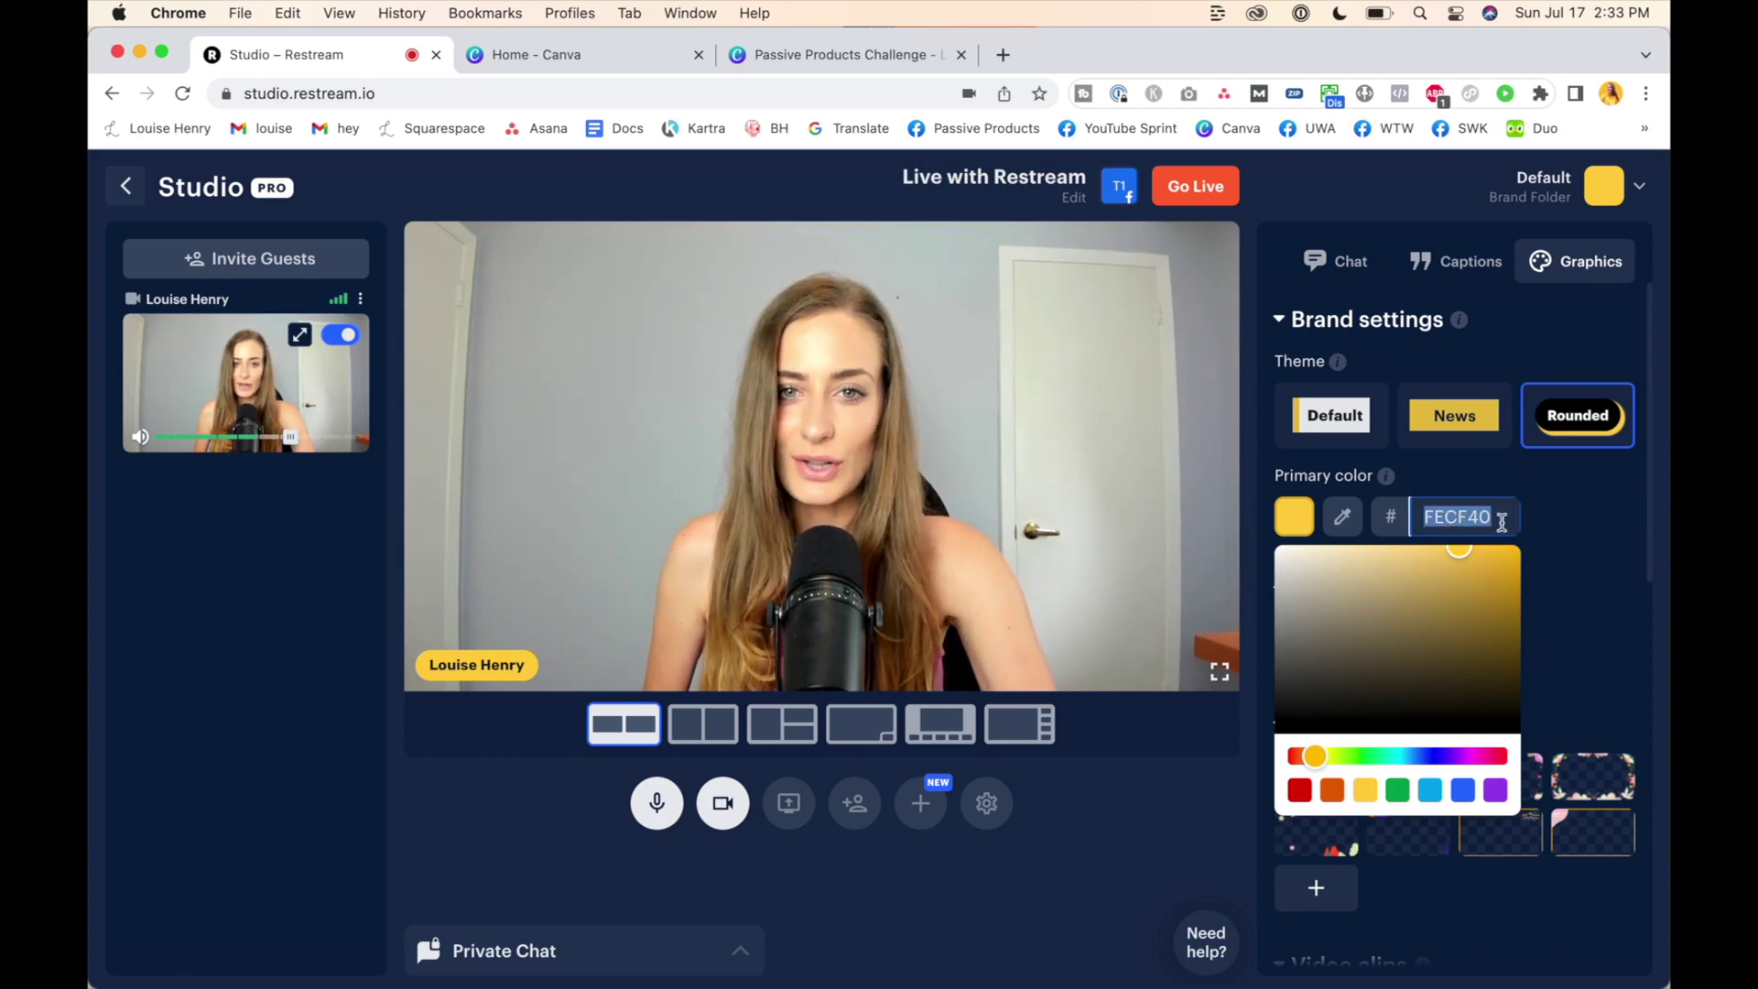
left_click(1593, 563)
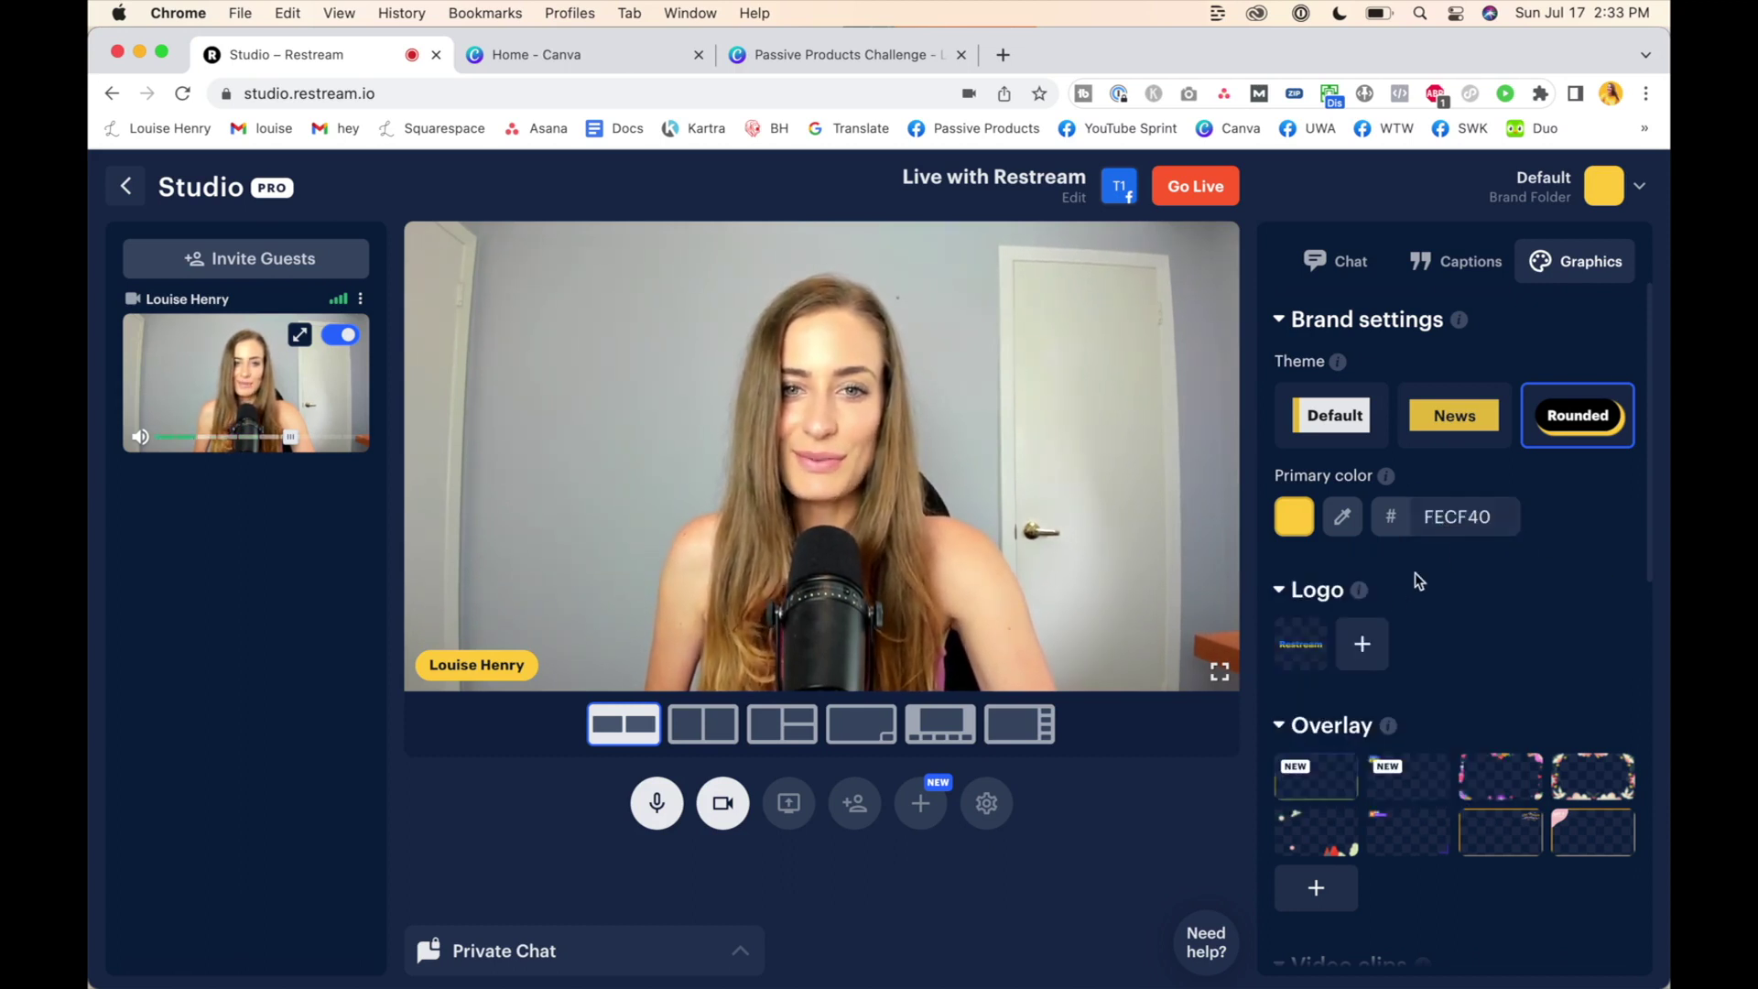
left_click(1303, 652)
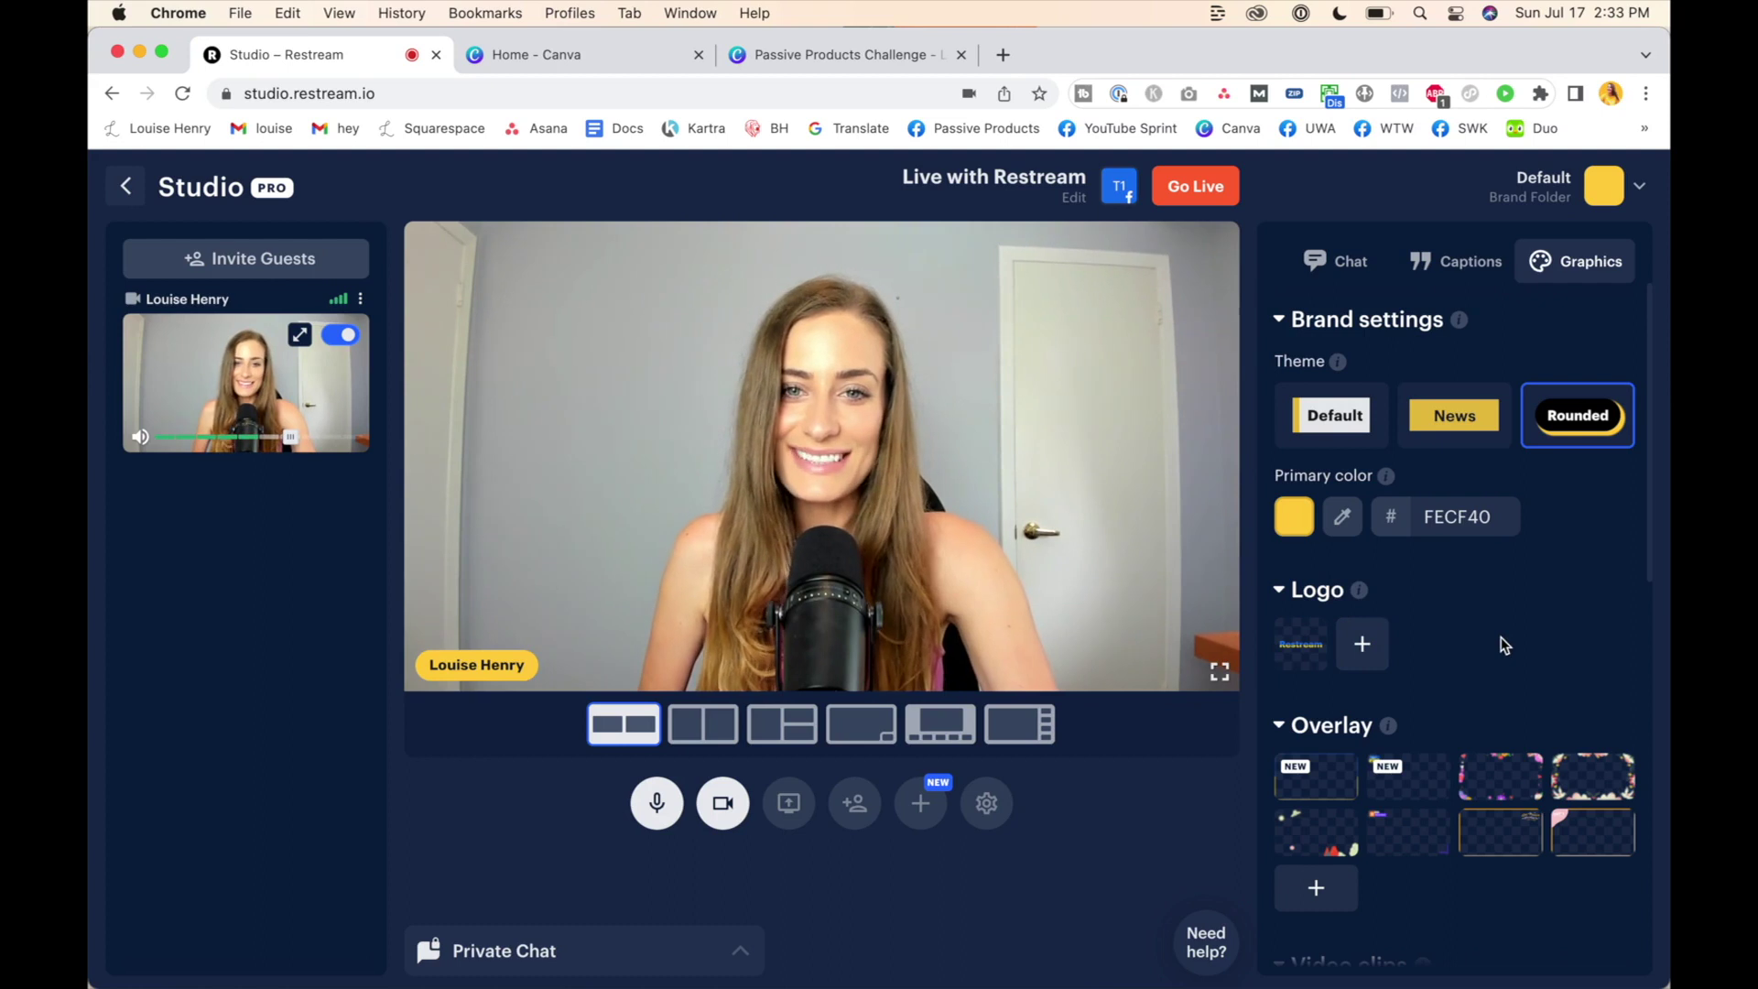
Show the pink Day 1 Challenge overlay on the stream and set the brand theme to Default
scroll(1501, 644, "down", 2)
mouse_move(1518, 791)
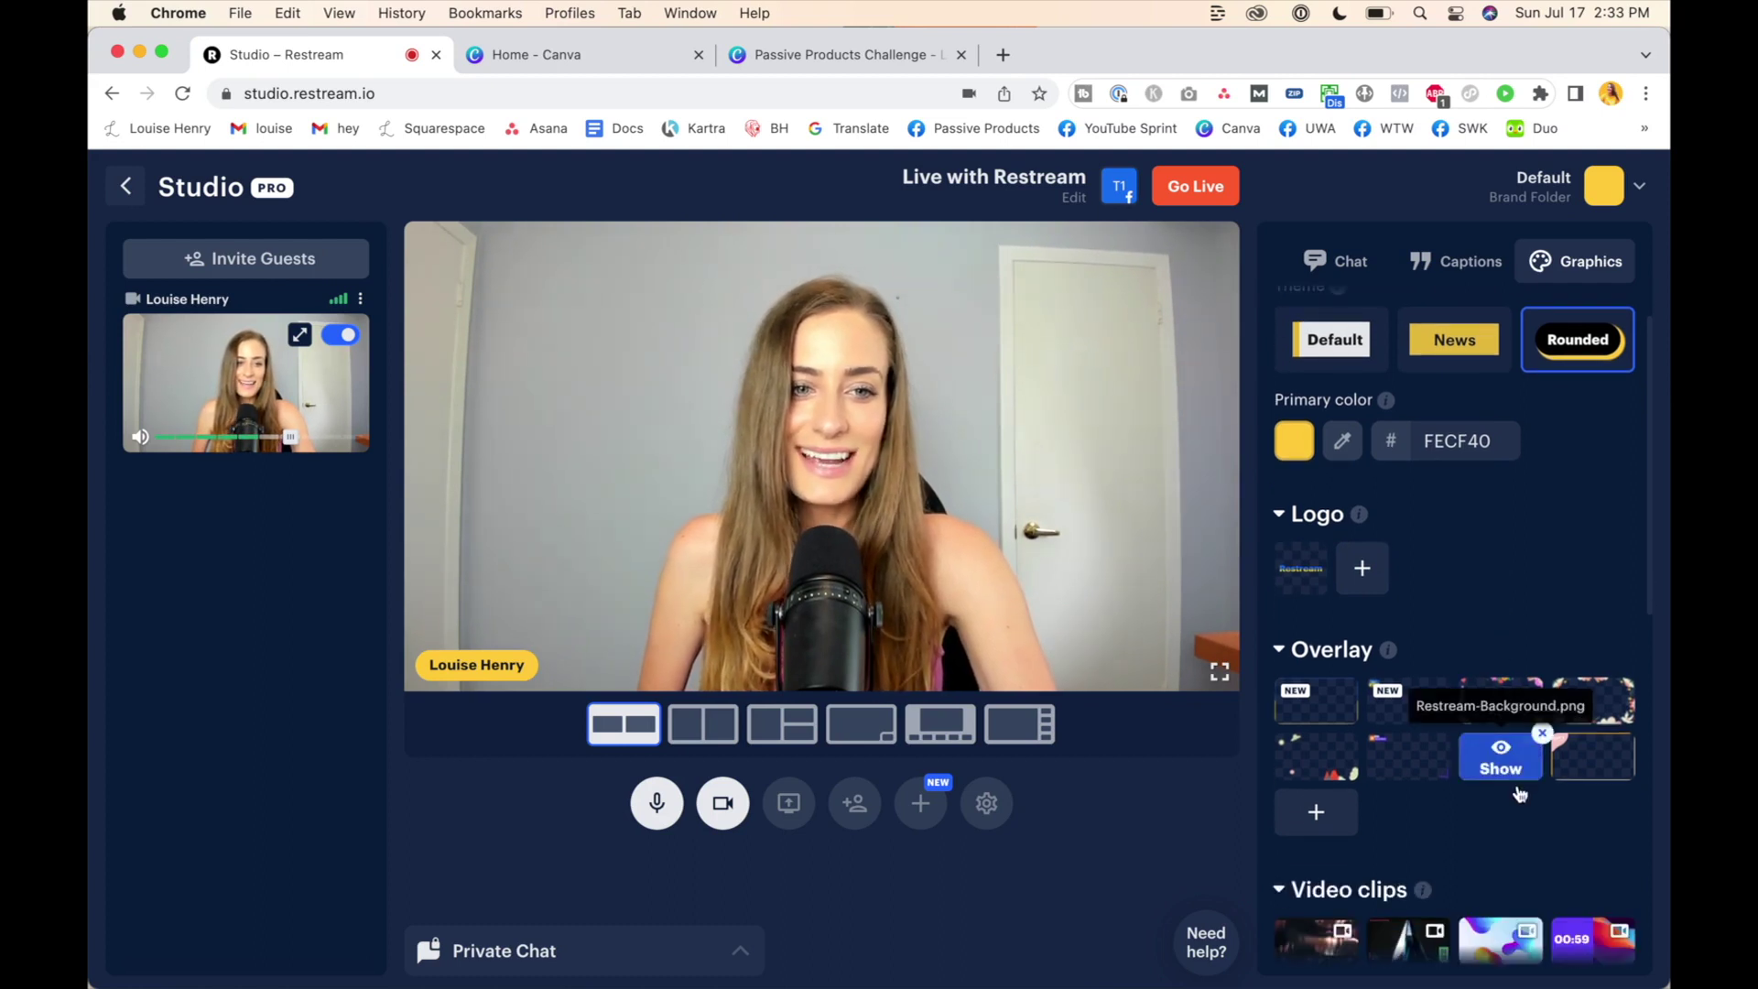
mouse_move(1594, 773)
left_click(1593, 769)
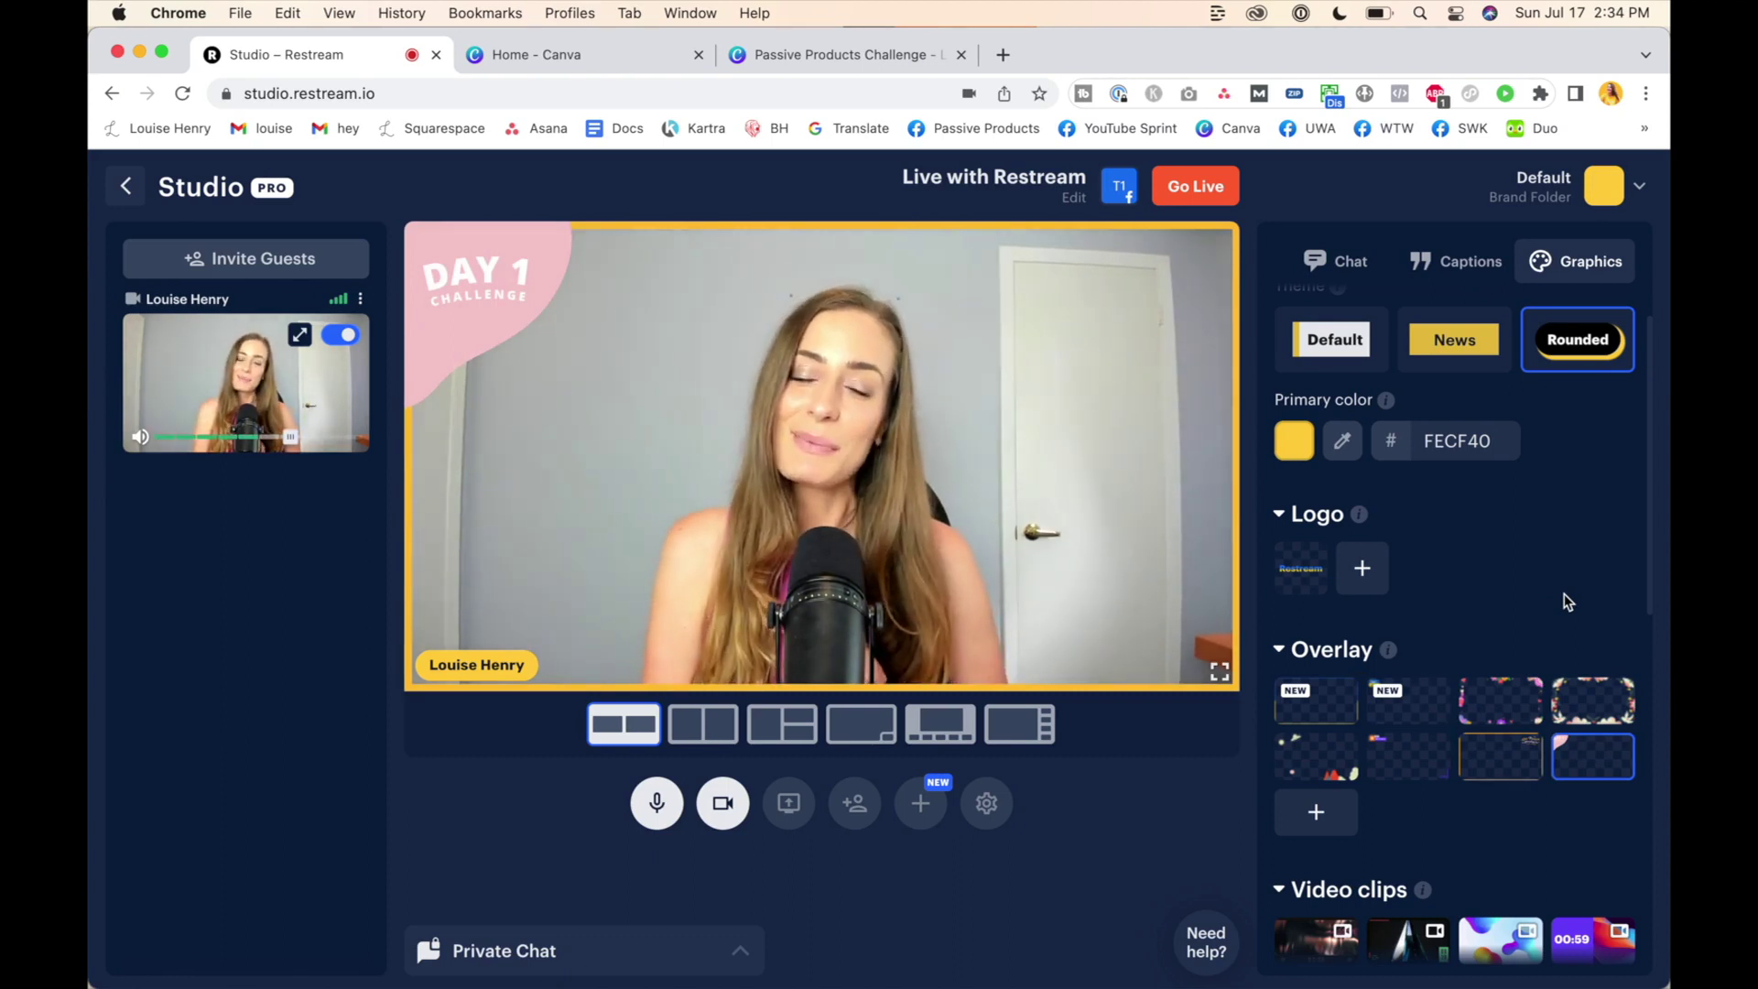
left_click(1315, 355)
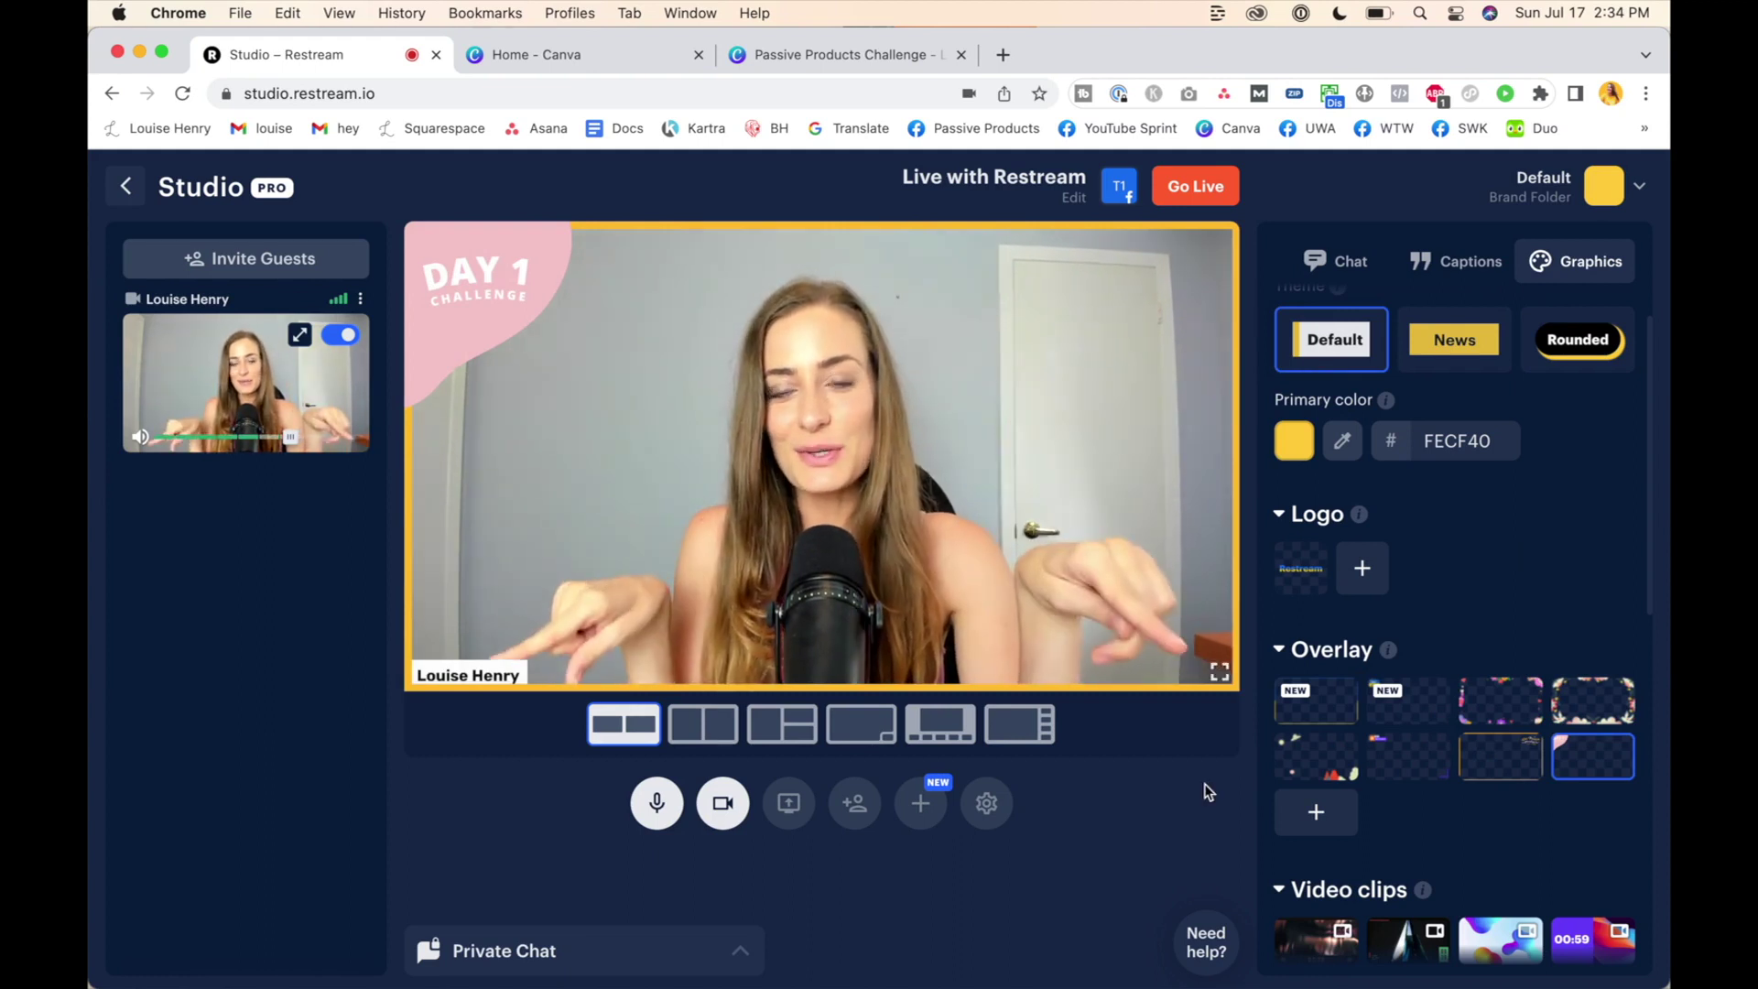
Switch to Canva and create a new Presentation (16:9) design at 1920 × 1080 px
left_click(617, 65)
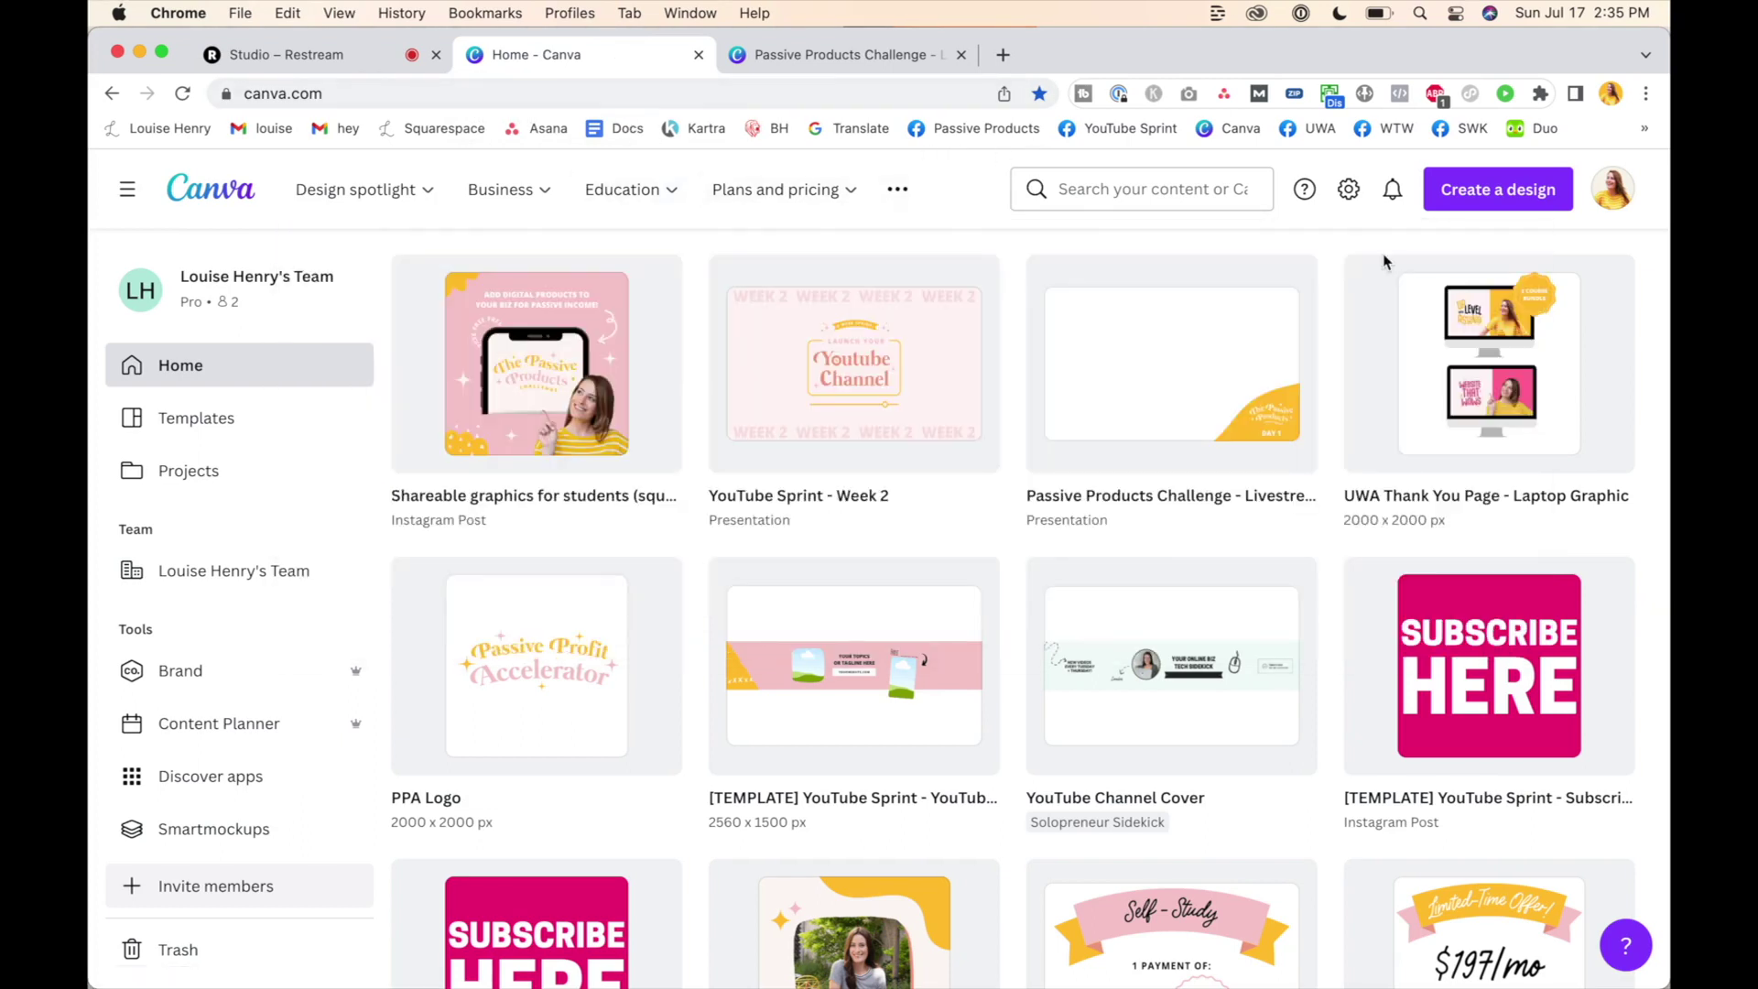
left_click(1469, 209)
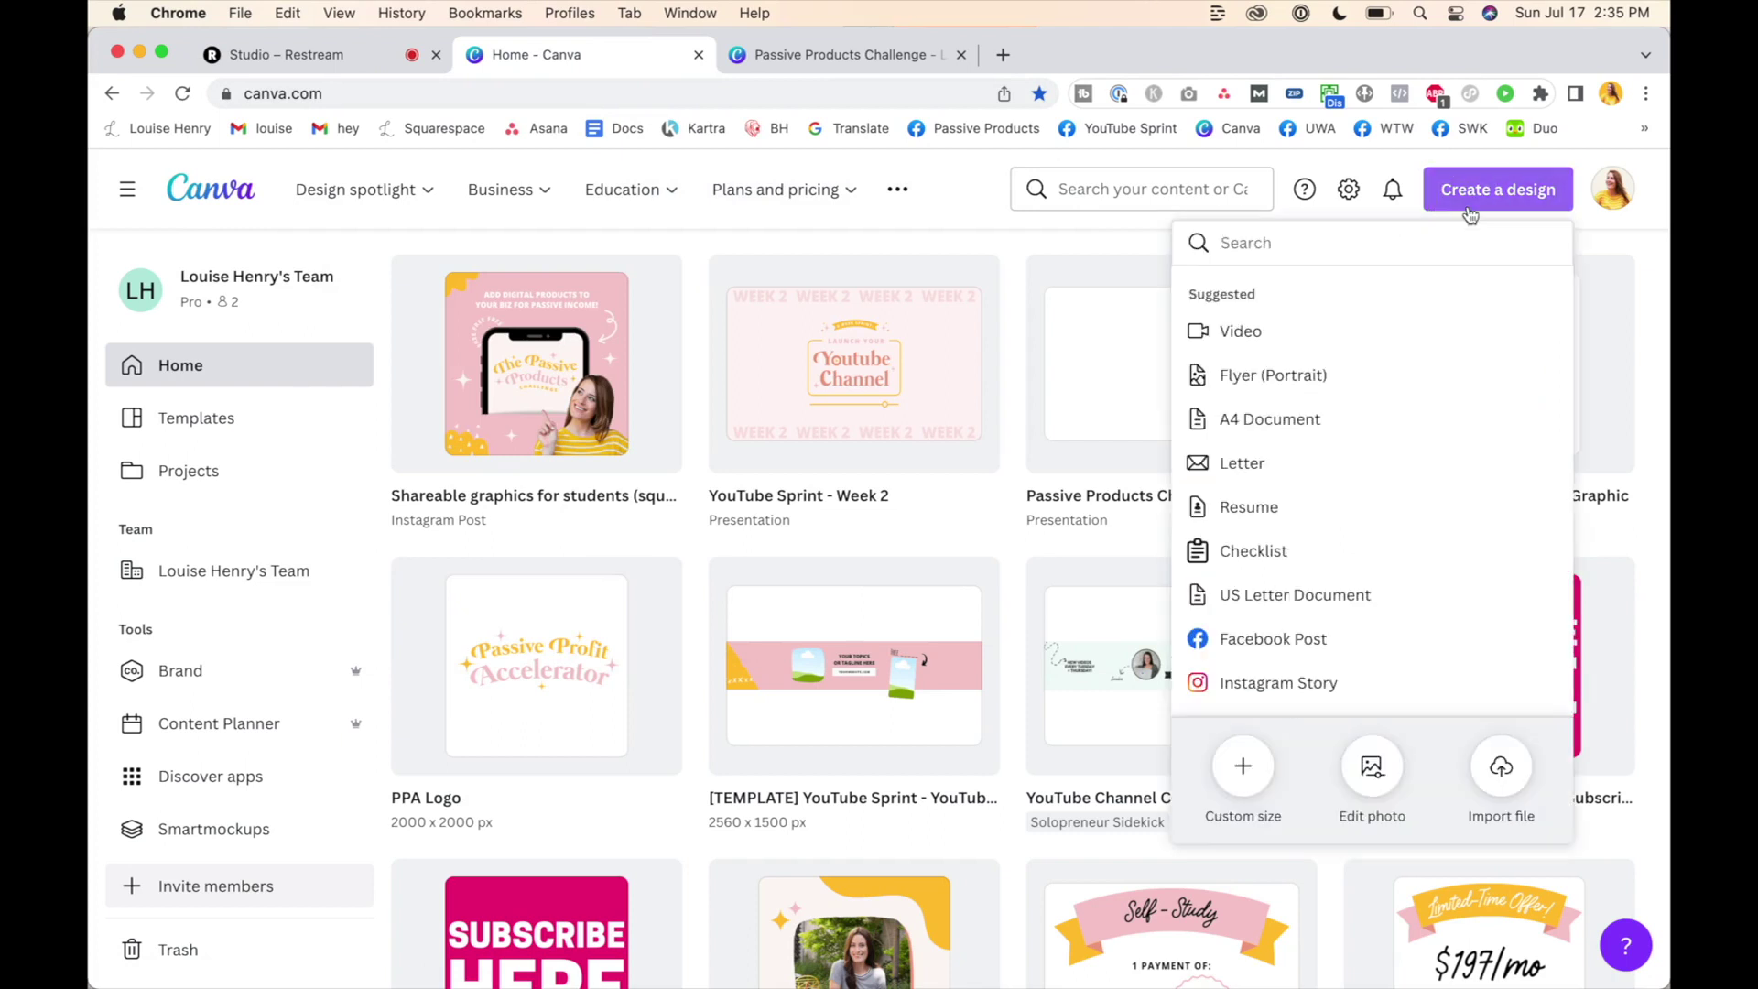
type("prese")
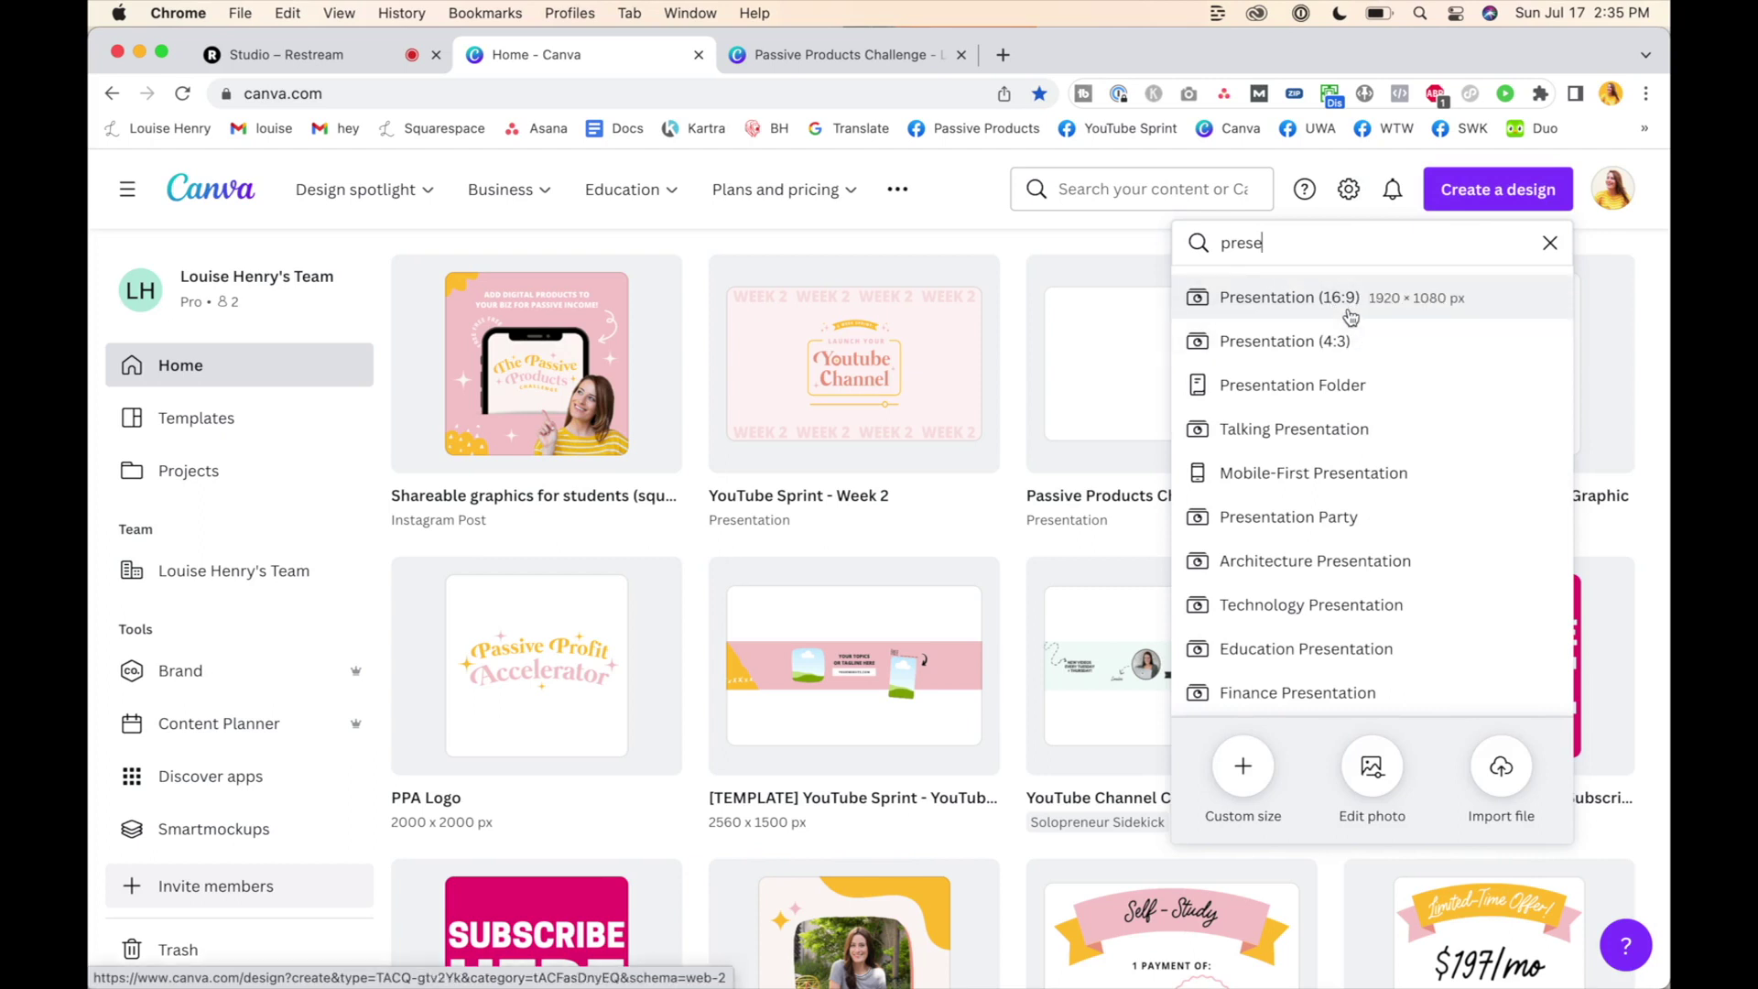
left_click(1349, 316)
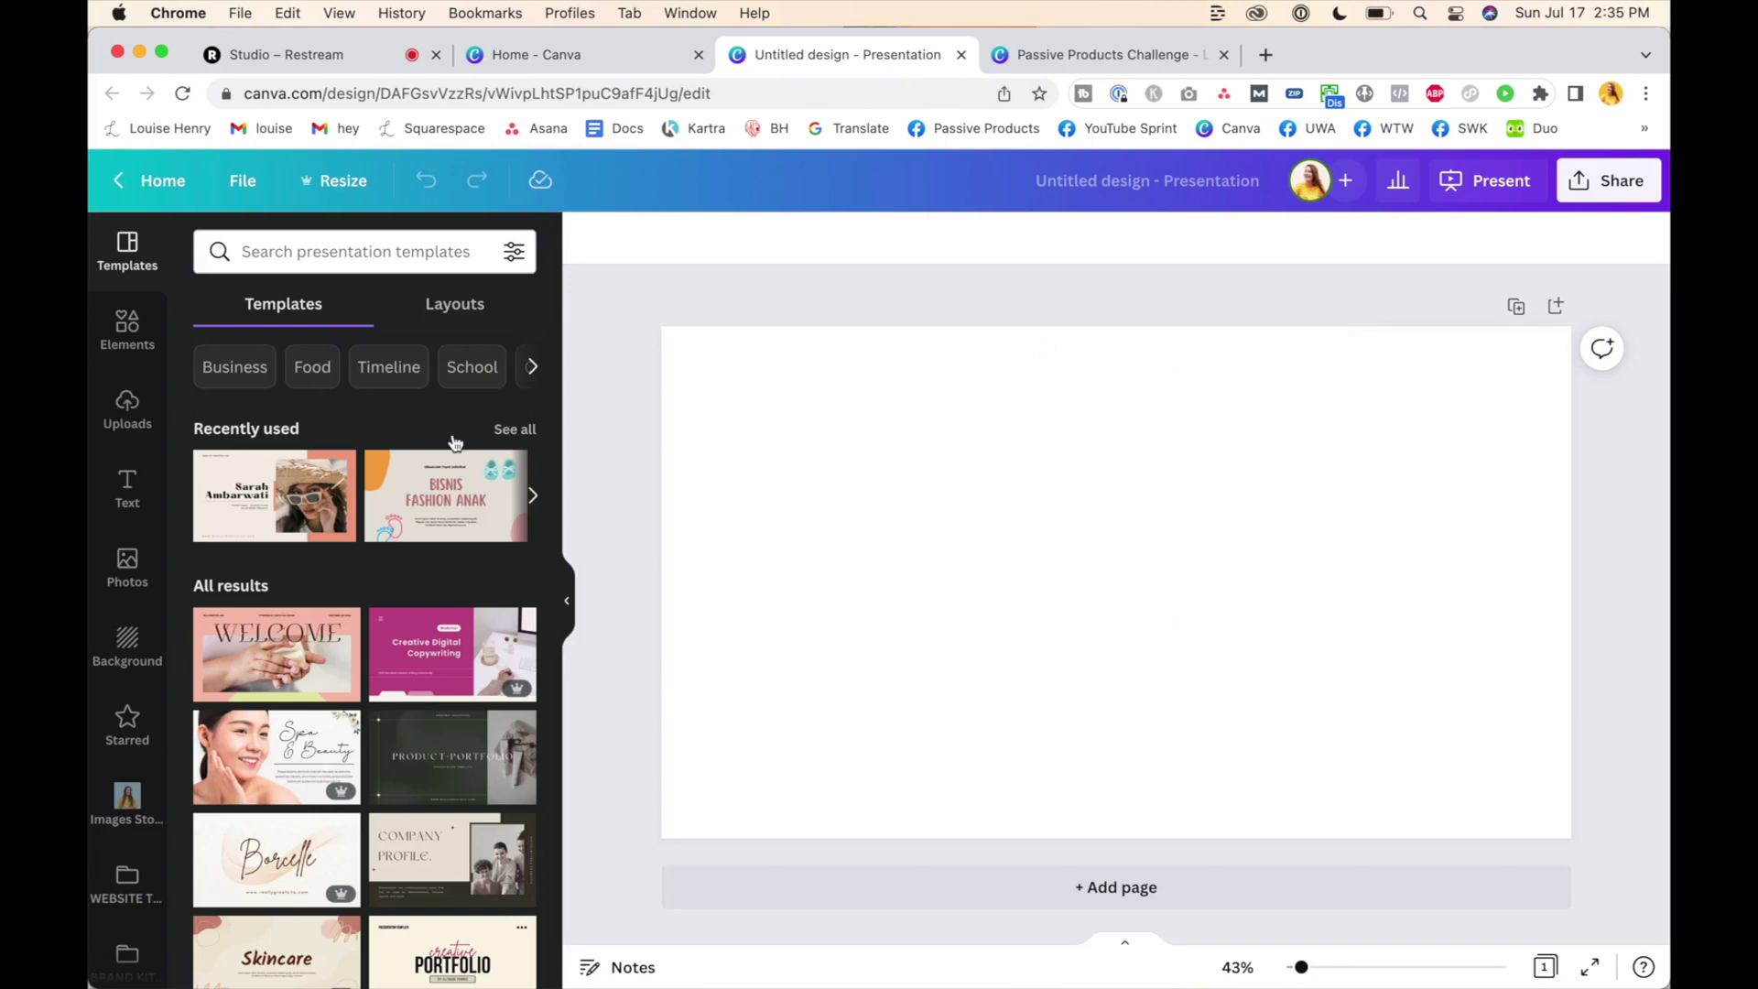
Add the recently used square outline to the blank page and stretch it into a border around the page edges
left_click(140, 346)
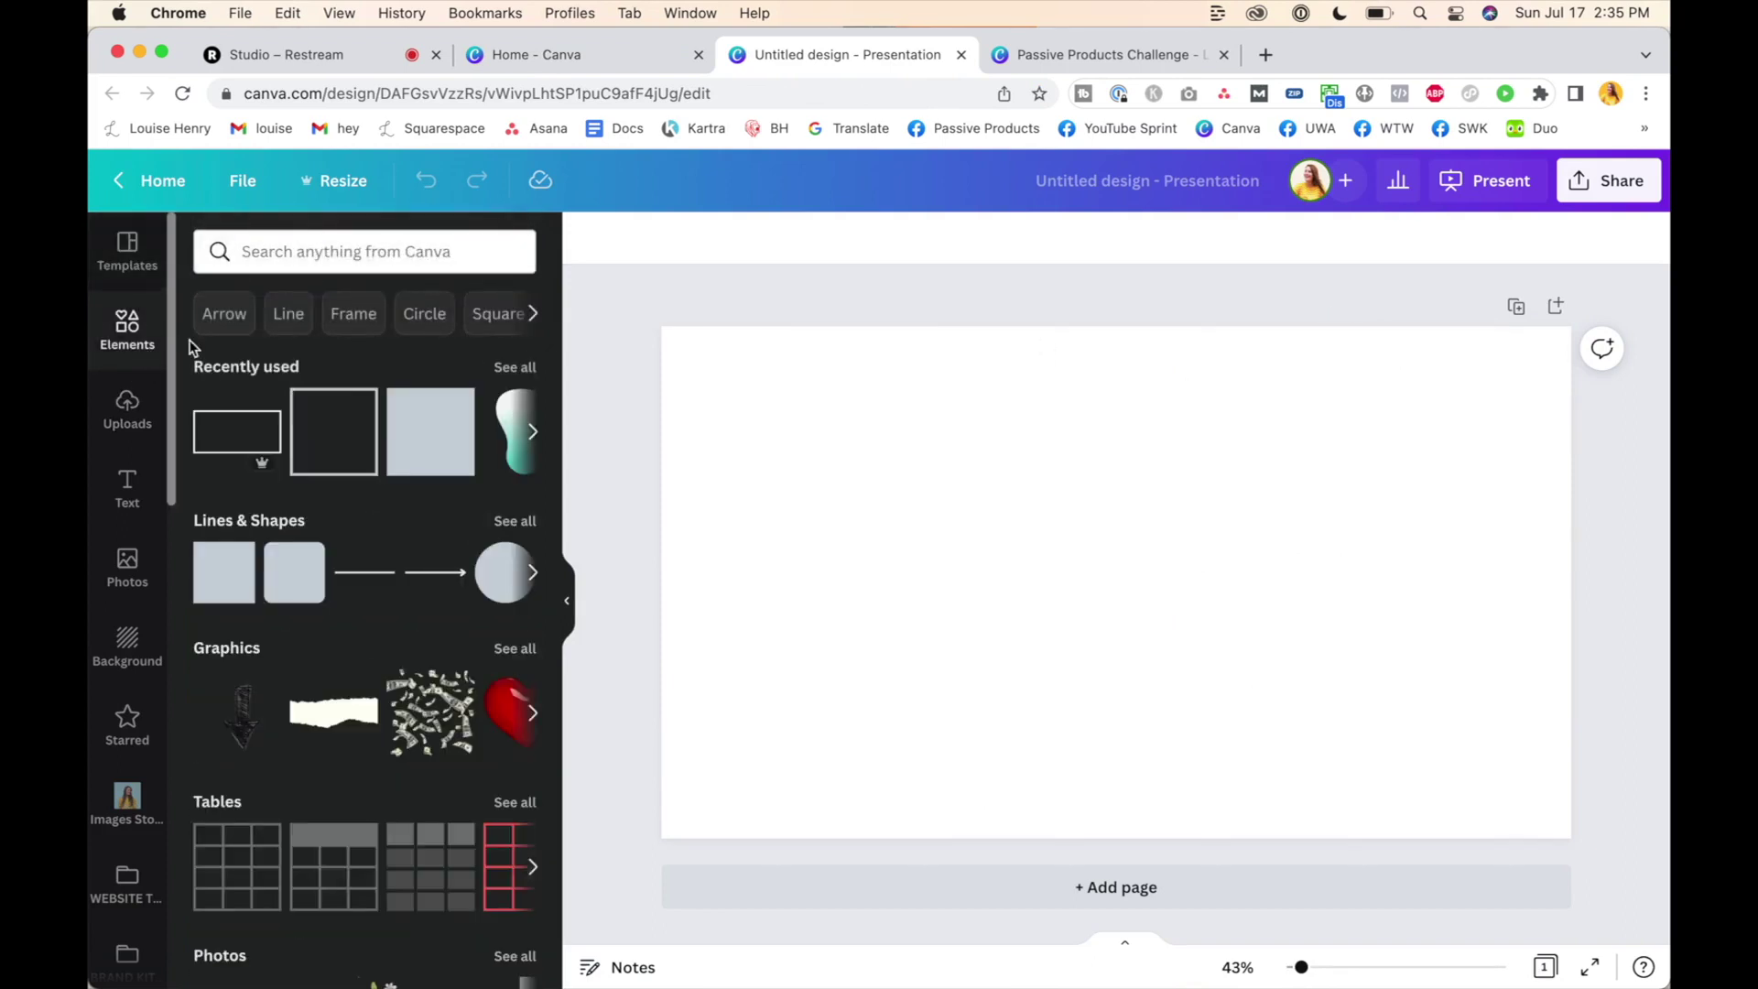
left_click(356, 462)
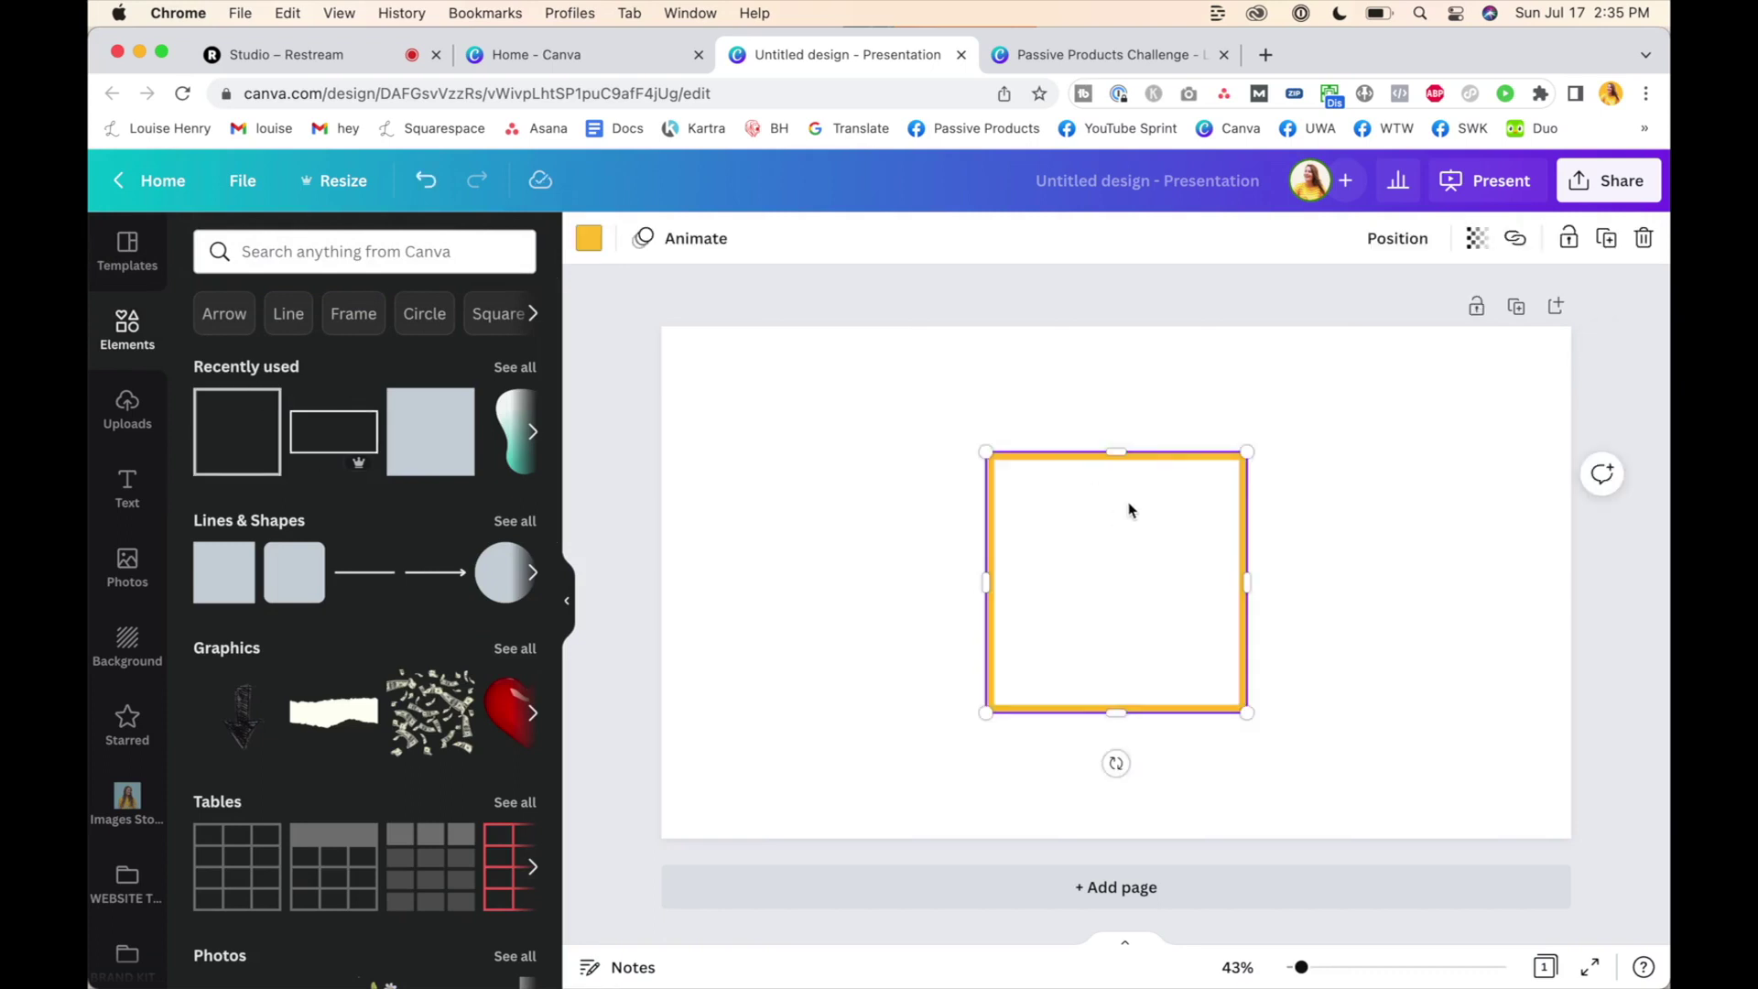
left_click_drag(1224, 710, 930, 632)
Insert the yellow and pink Passive Products Challenge logo from the Logo Programs - 2022 folder, shrunk into the page's upper right corner
scroll(114, 822, "down", 10)
scroll(114, 821, "down", 10)
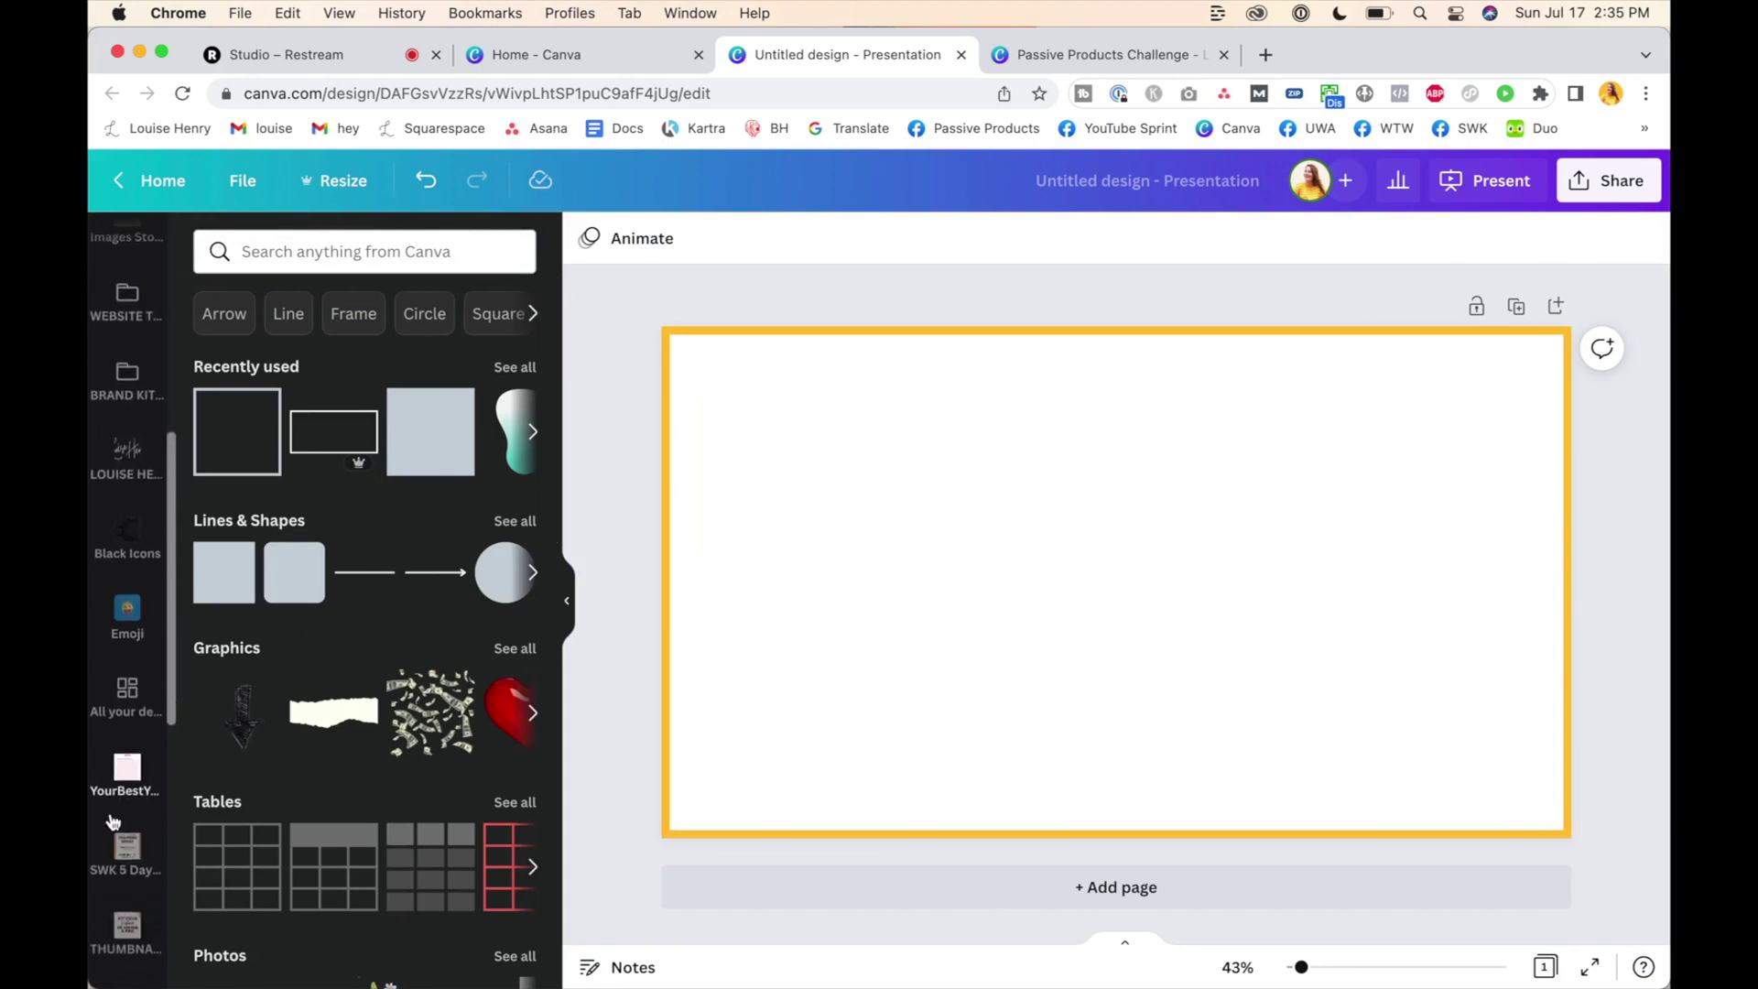
left_click(123, 707)
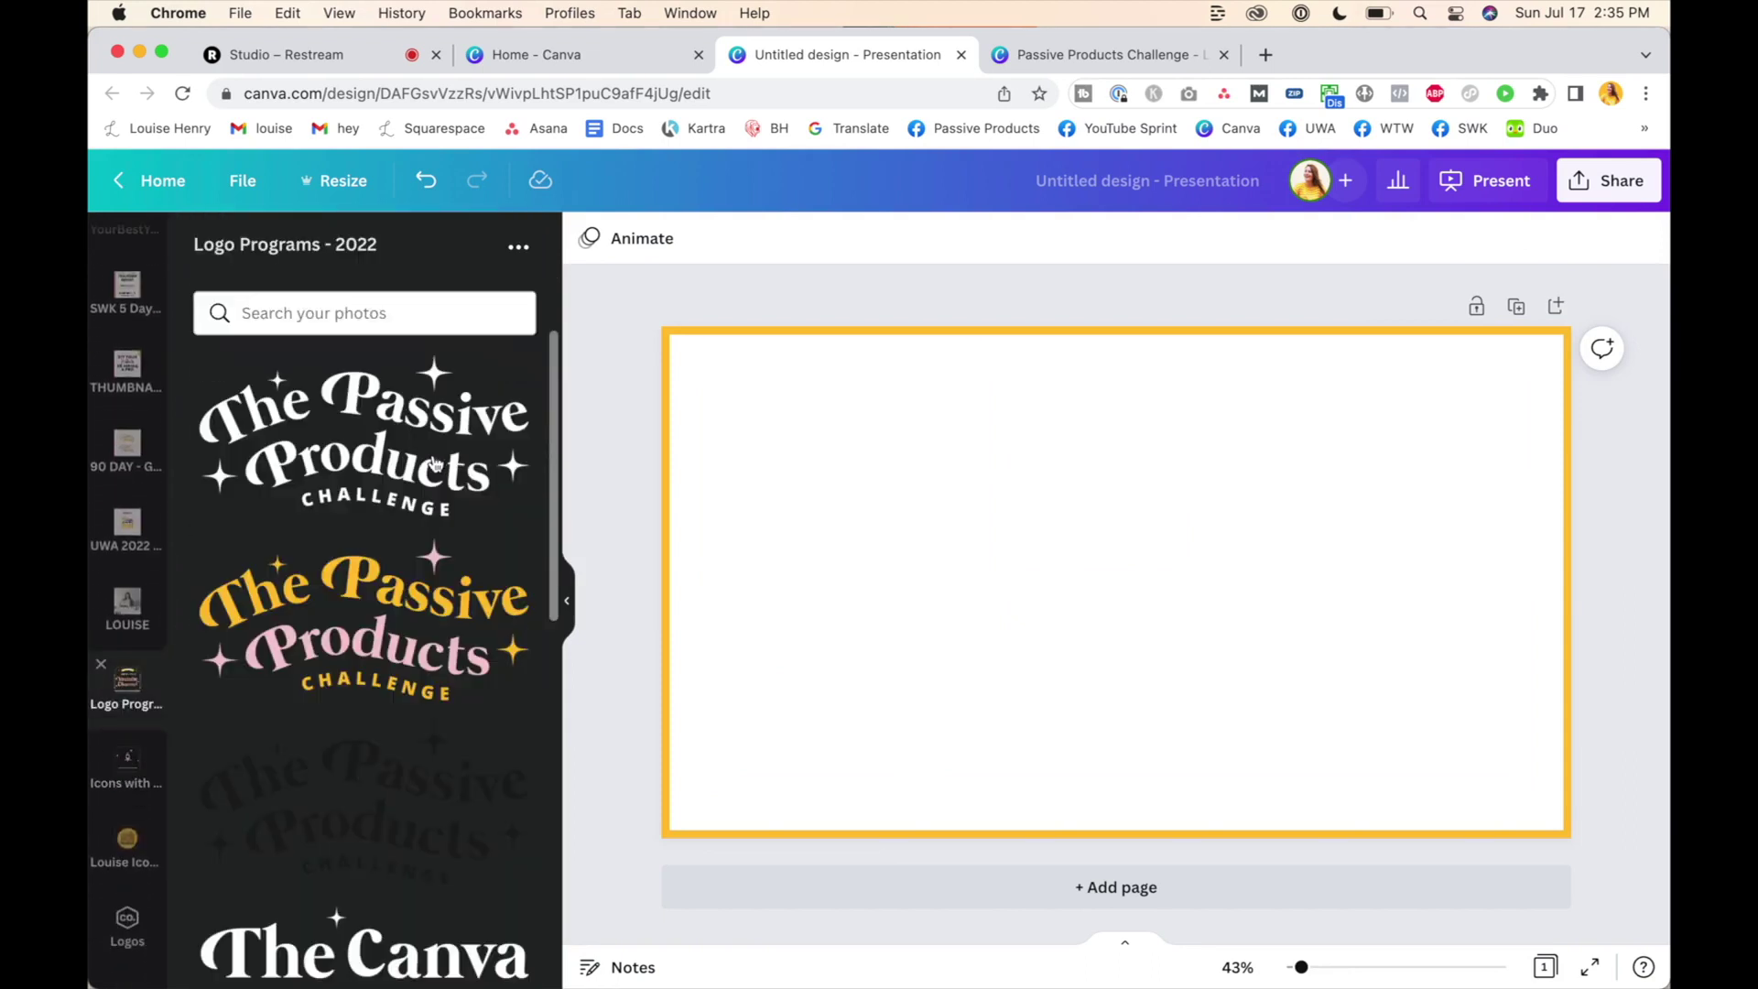
left_click(365, 623)
left_click_drag(1458, 407, 970, 647)
left_click_drag(900, 712, 1471, 424)
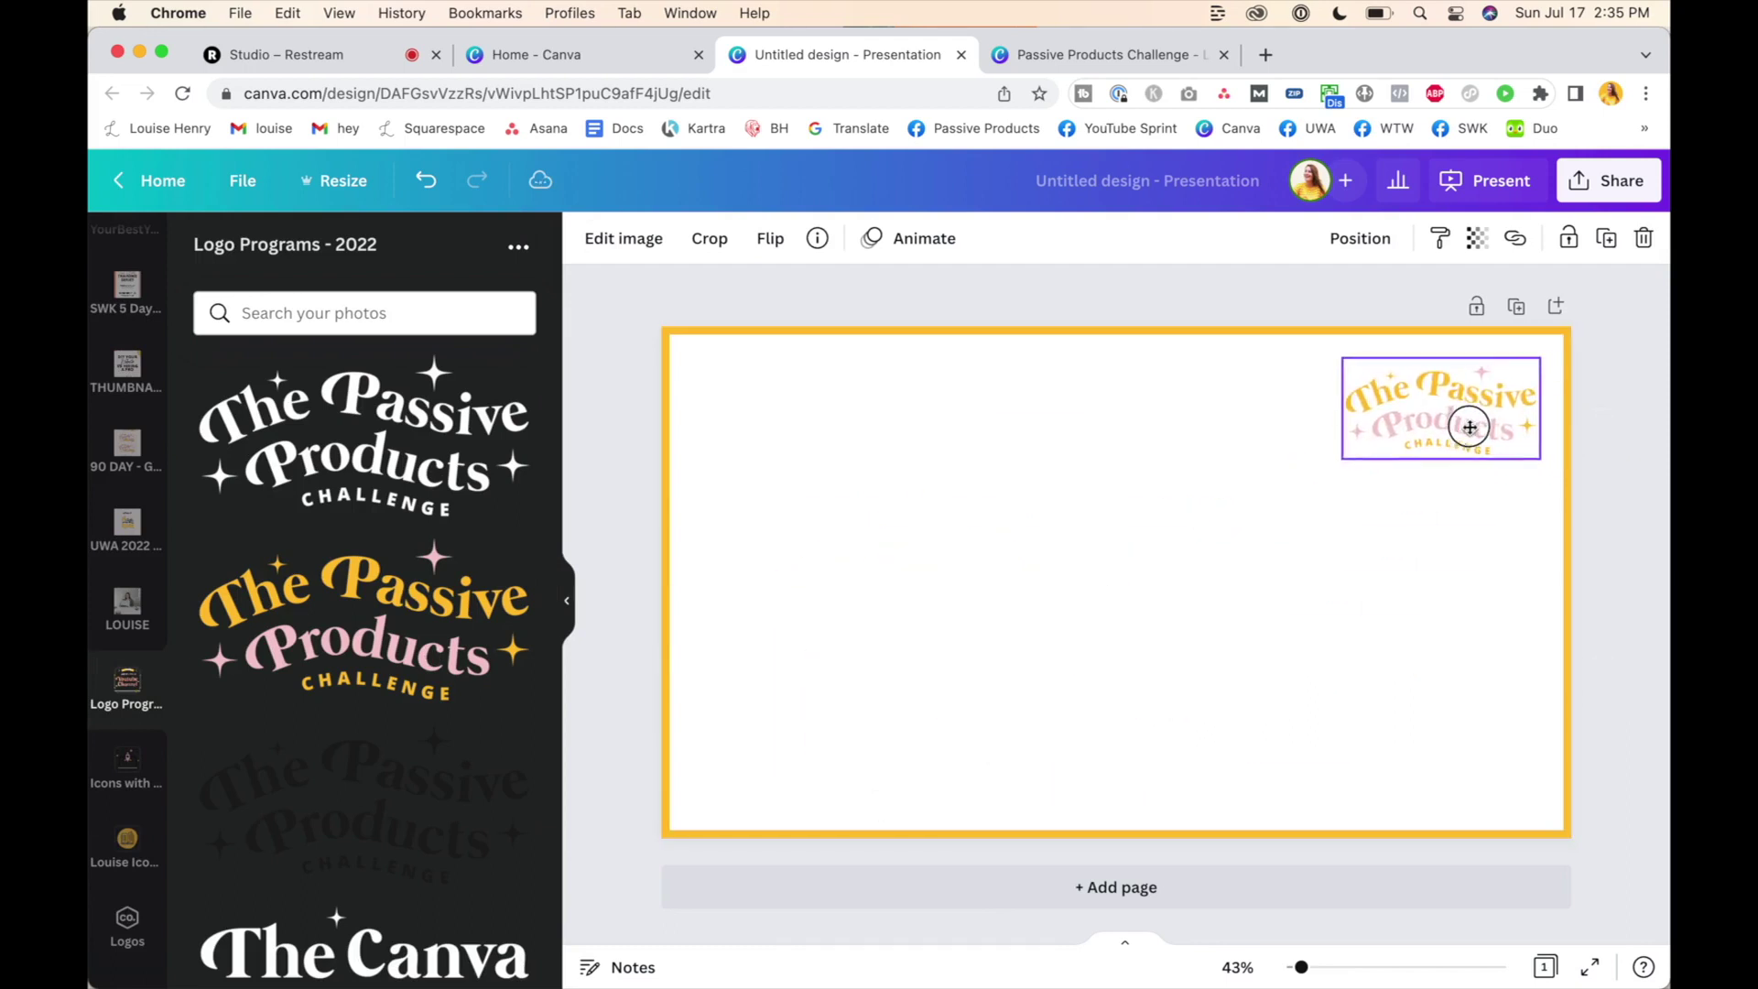
Enlarge the Passive Products Challenge logo slightly, keeping it in the page's upper right corner
left_click(1348, 469)
left_click(1361, 450)
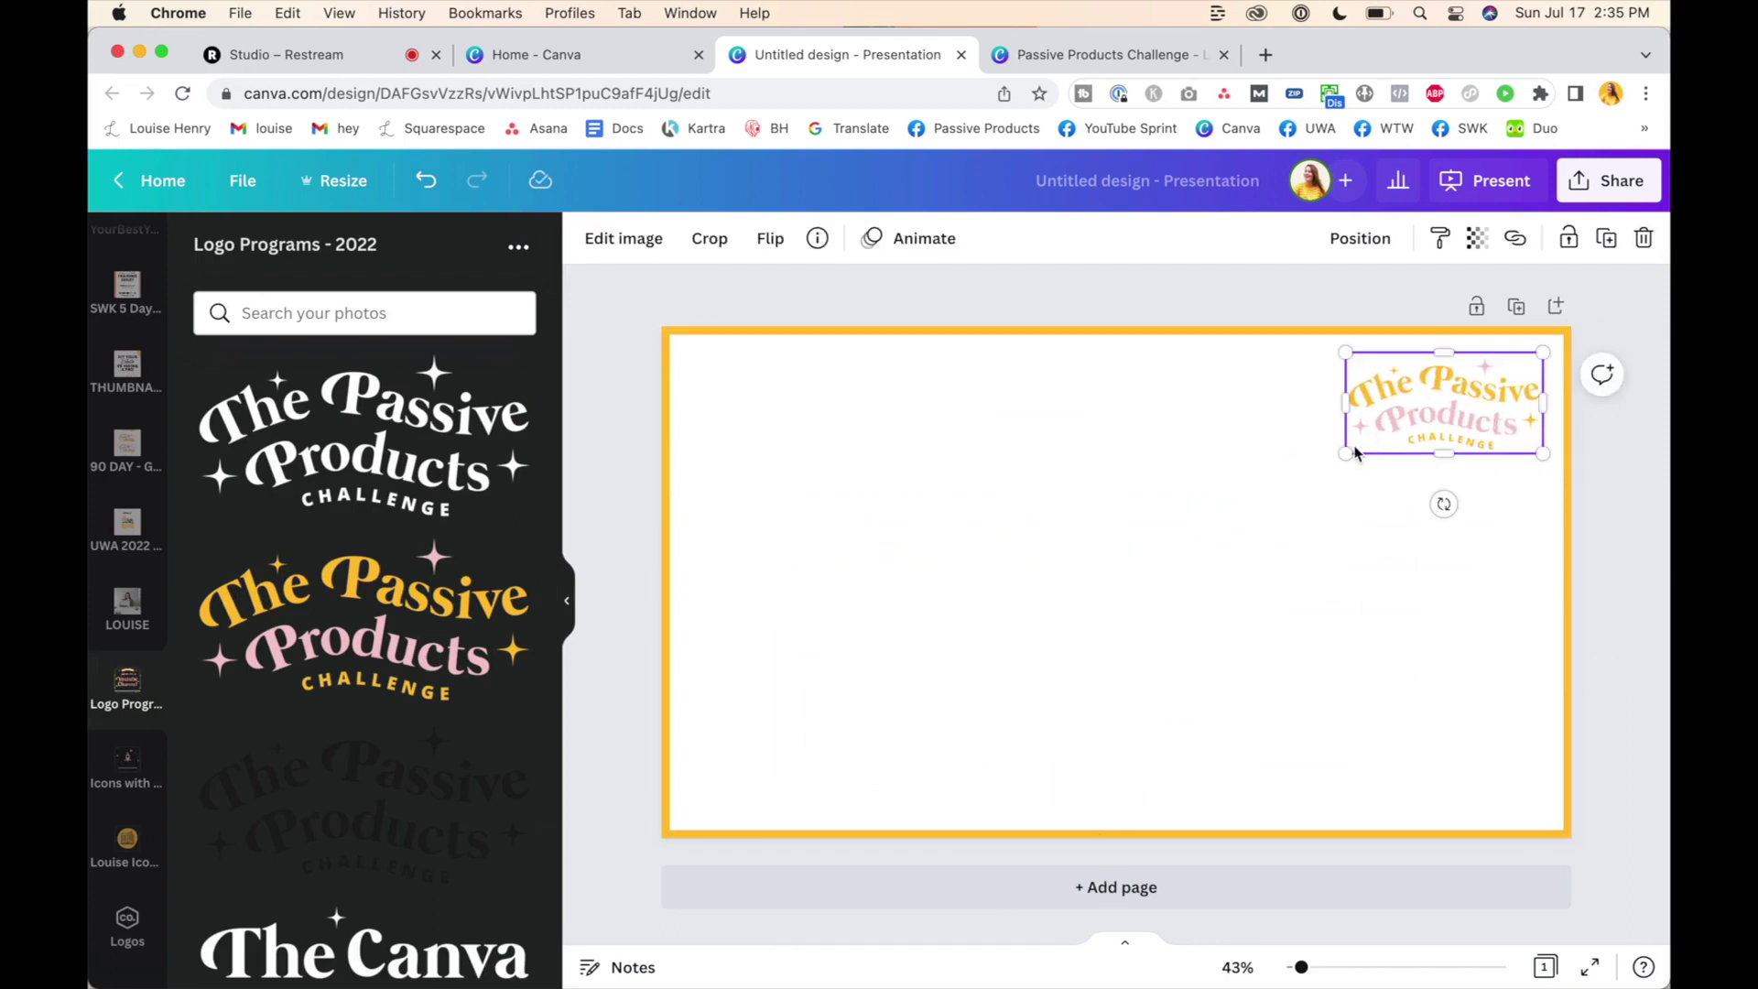
left_click_drag(1350, 445, 1323, 471)
left_click(1295, 597)
left_click(1471, 436)
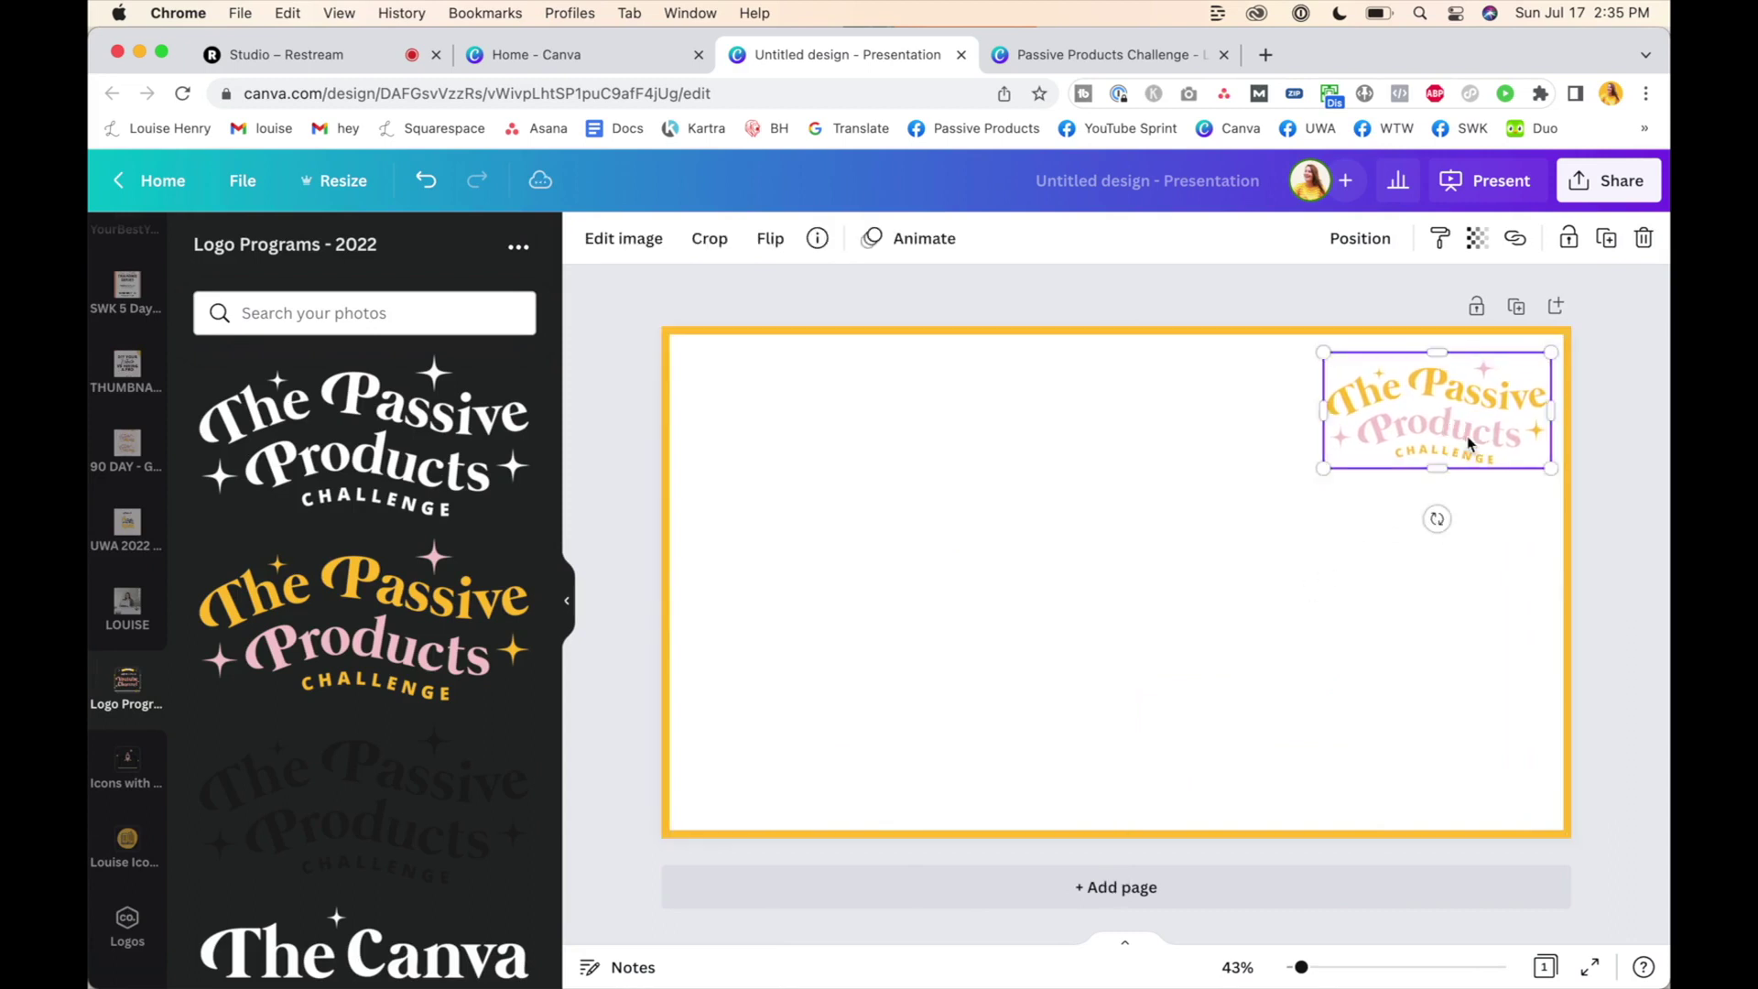
left_click(1205, 581)
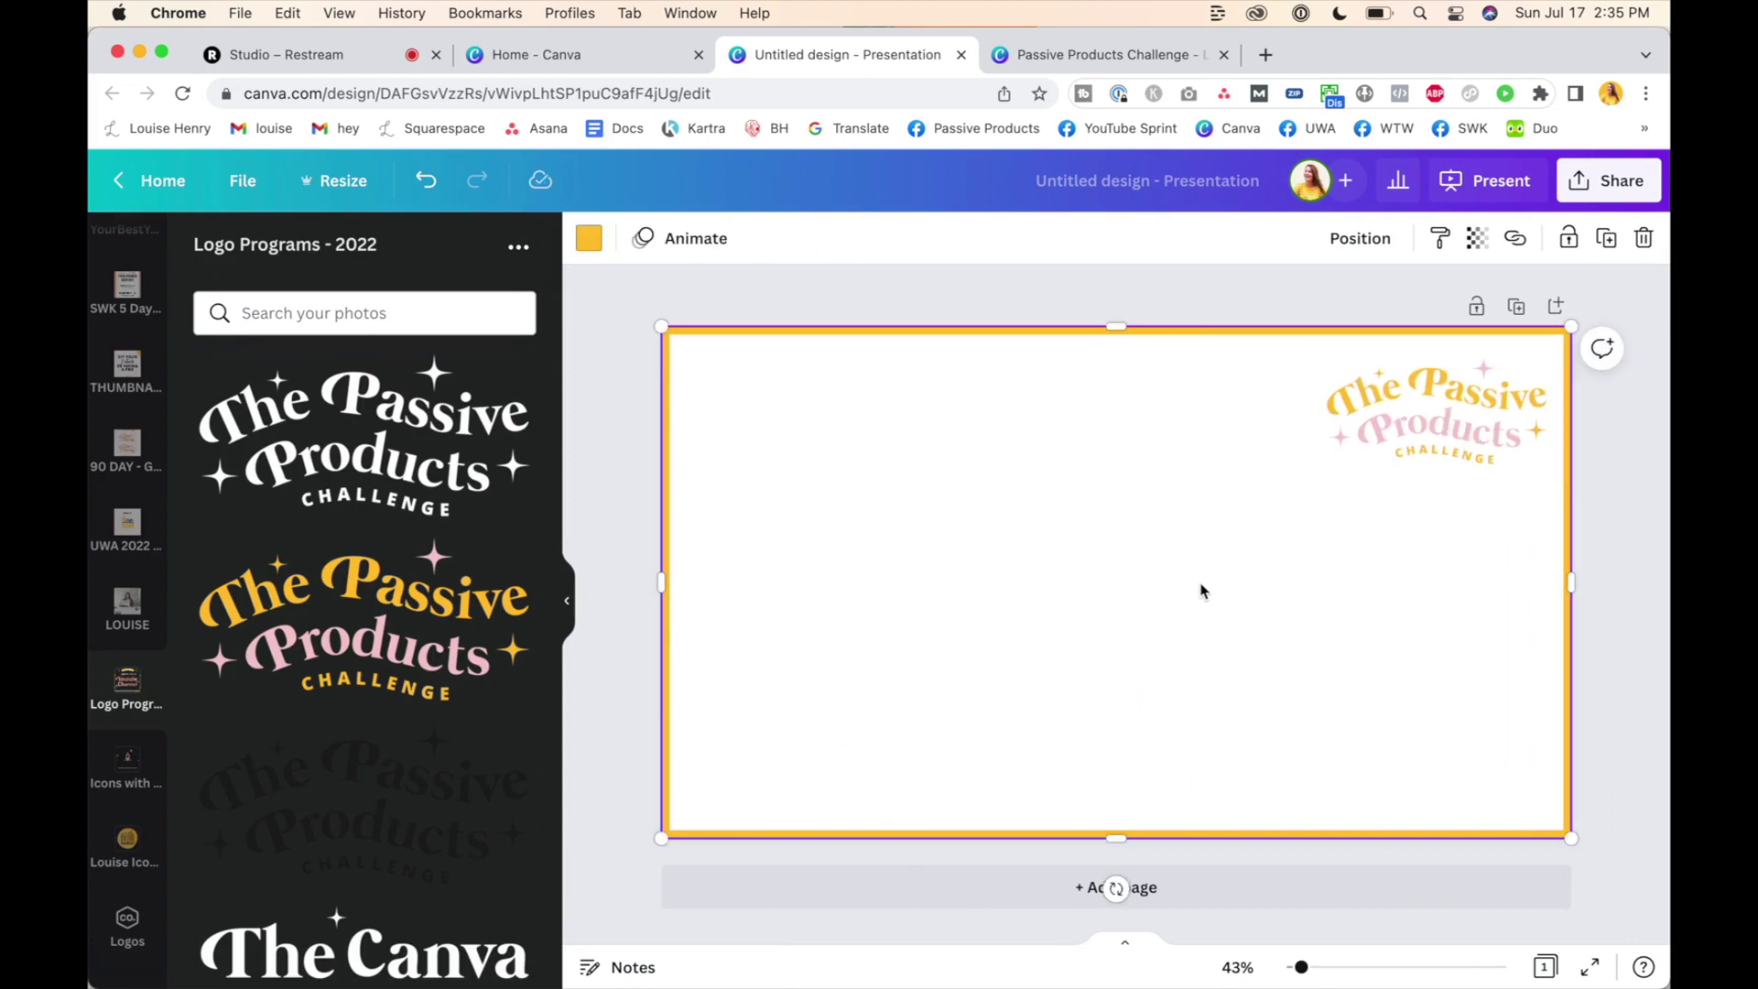
Search the elements for "sunshine" and place the smiling sun graphic in the page's upper left corner
scroll(132, 389, "up", 5)
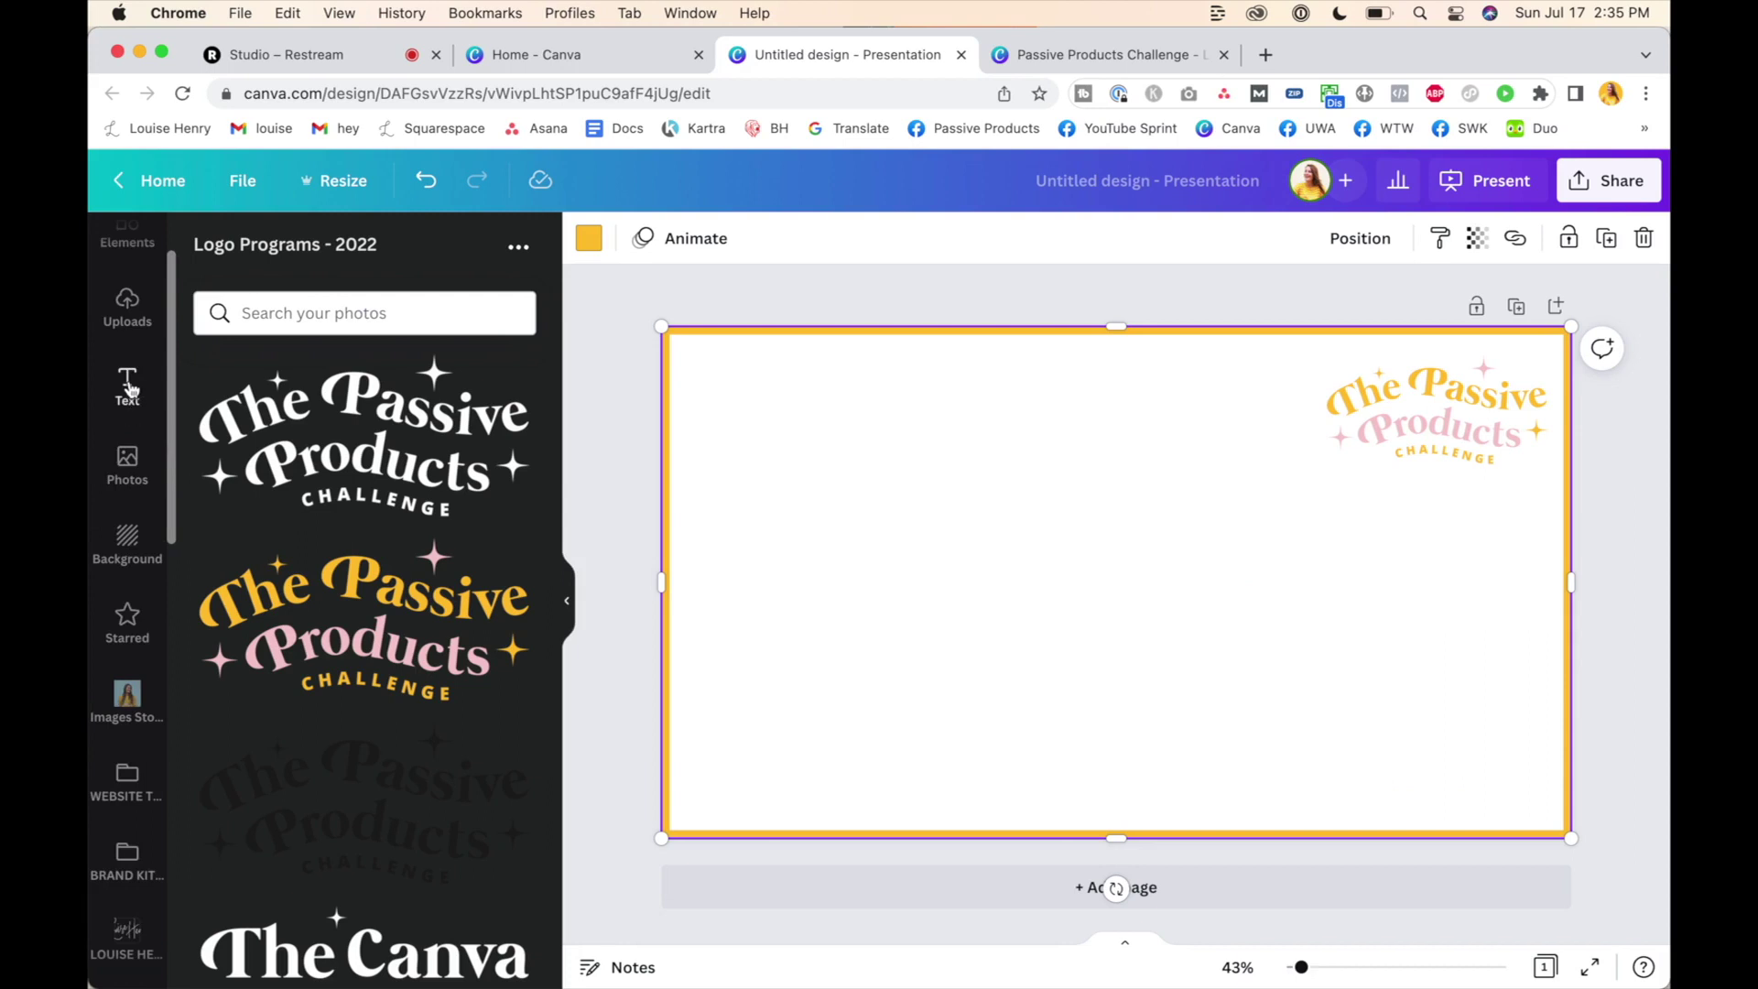
scroll(129, 389, "up", 2)
left_click(128, 329)
left_click(312, 251)
type("sunshine")
key("Return")
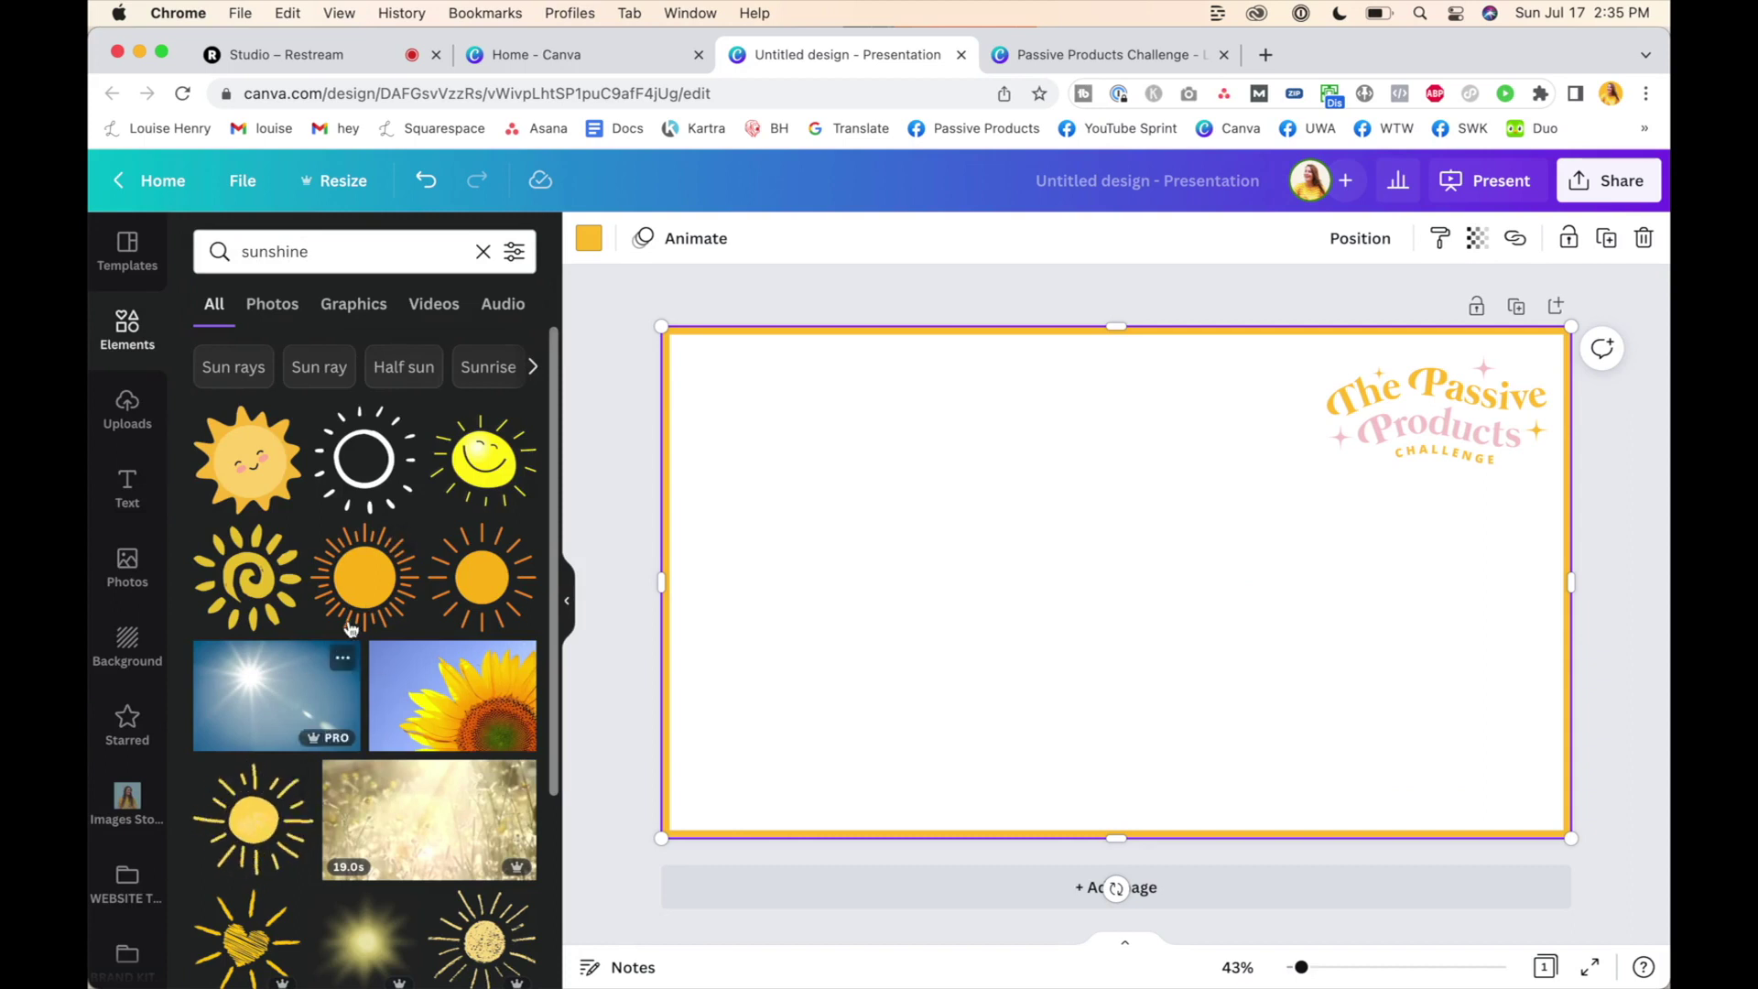
left_click(247, 457)
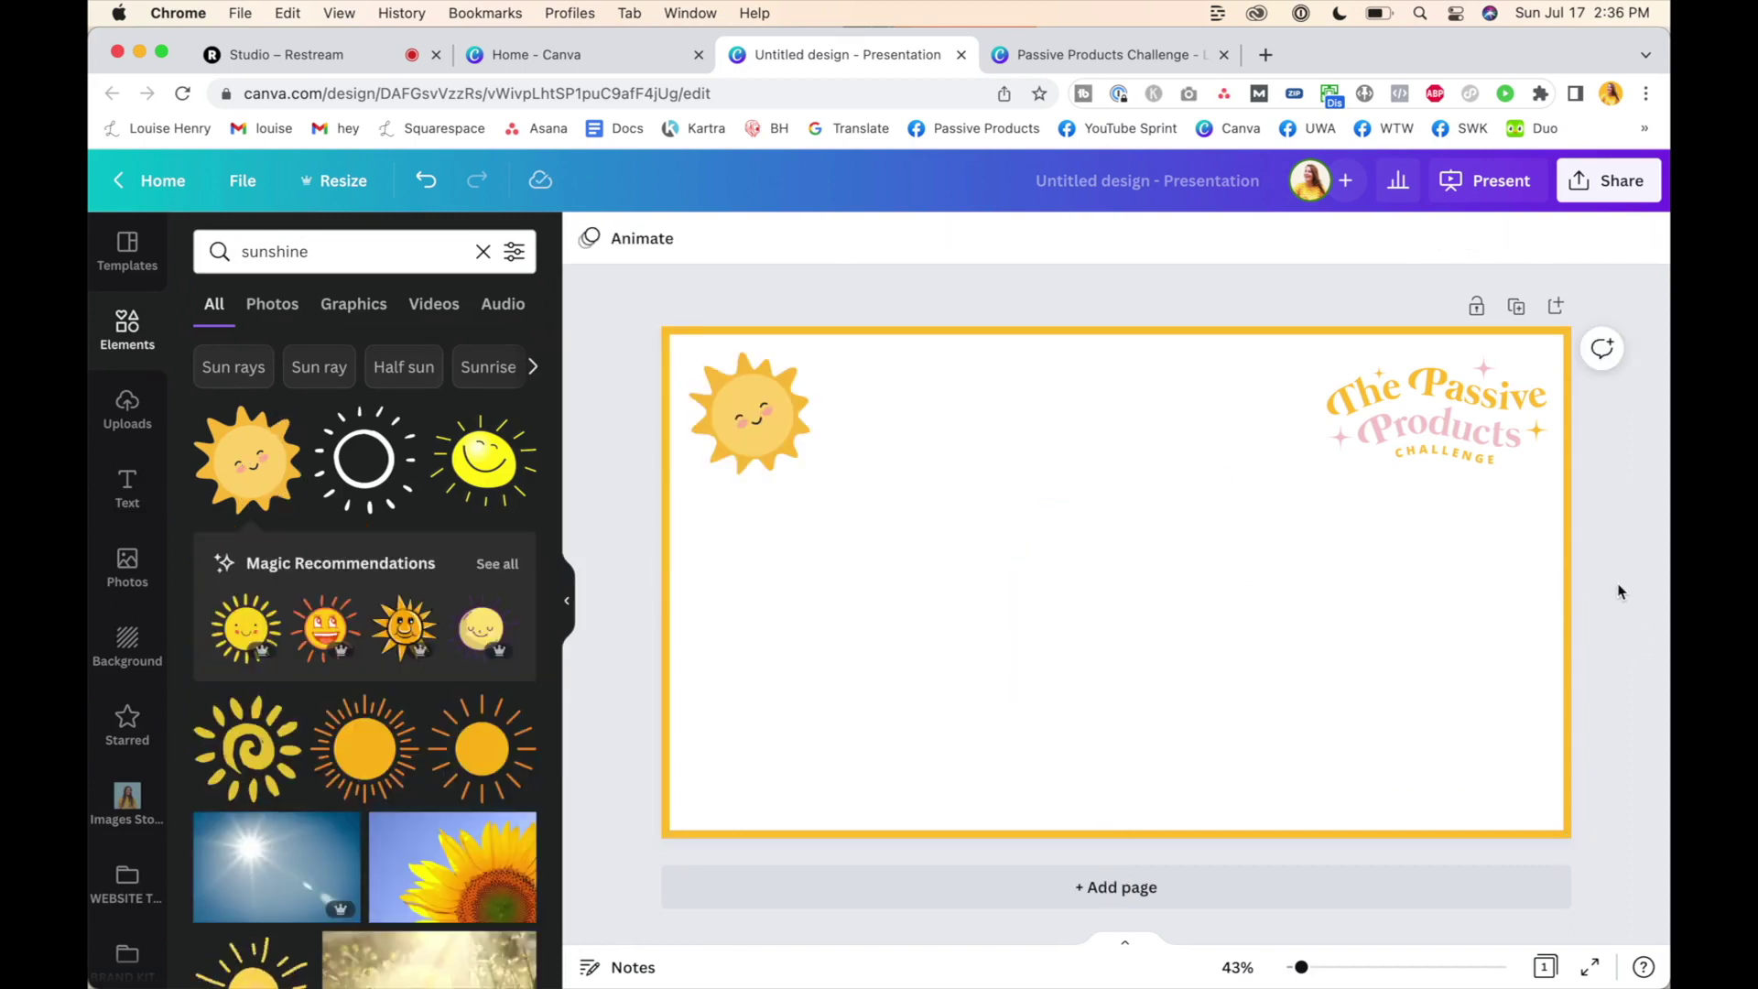
Download the overlay design as a 1920 × 1080 px PNG with a transparent background
left_click(1587, 184)
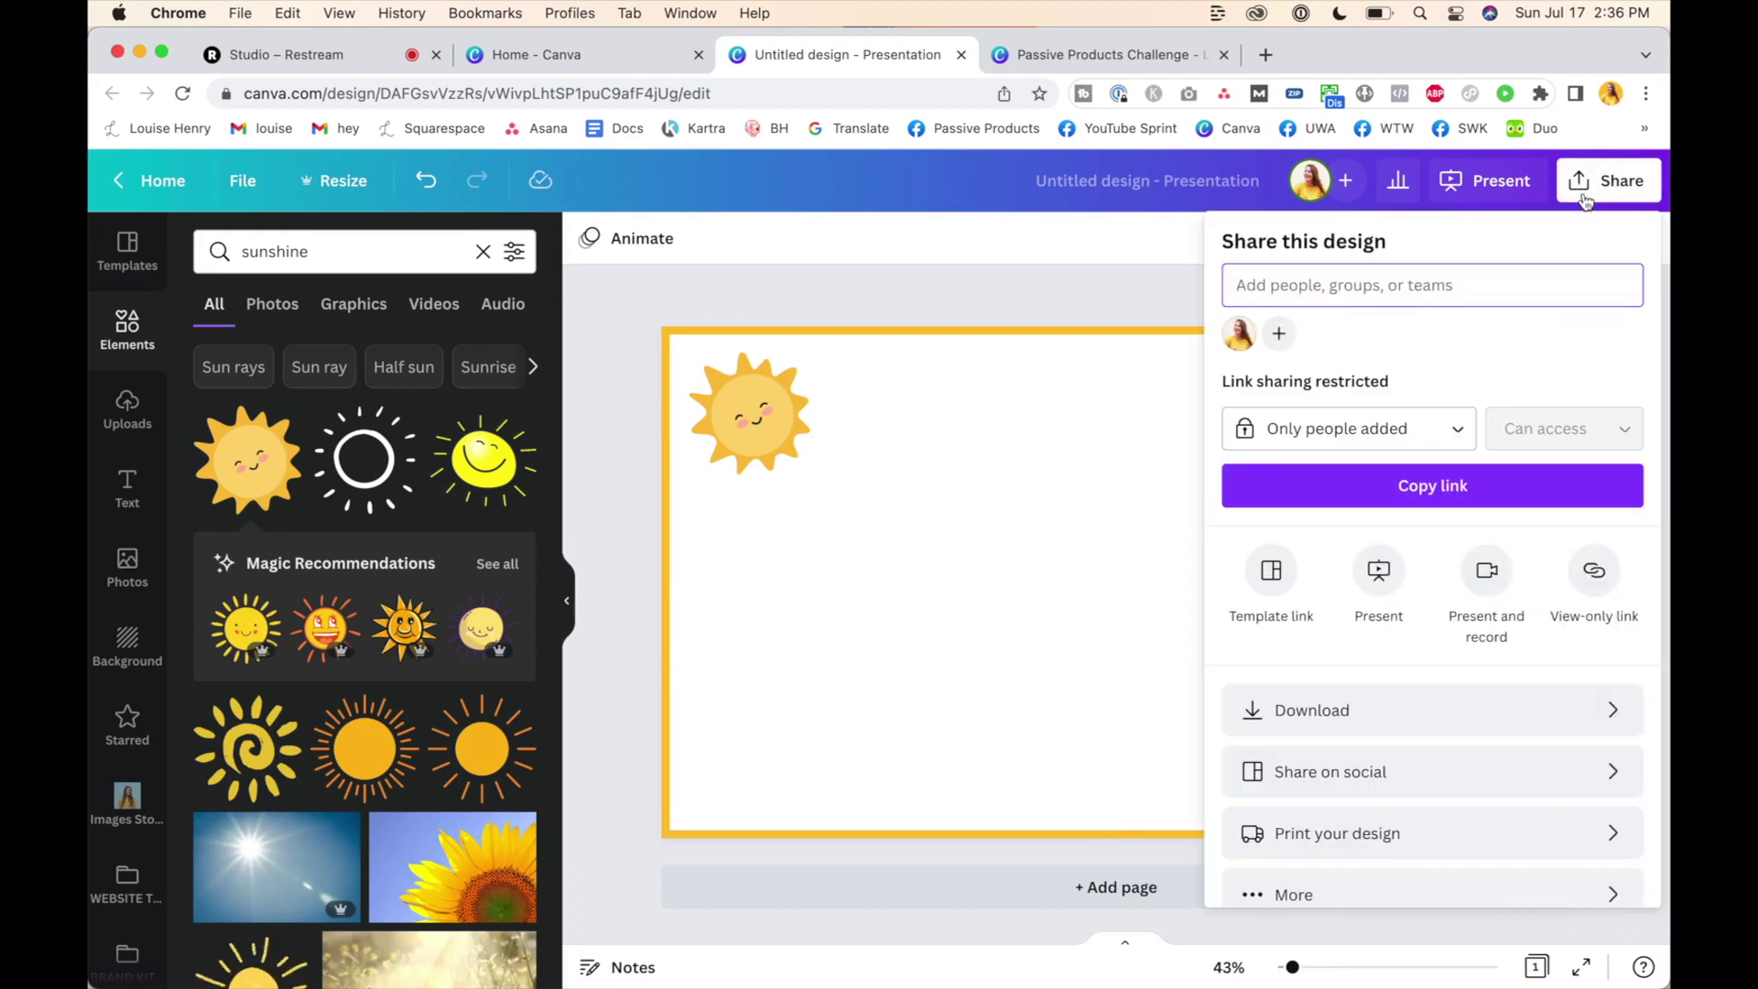
left_click(1437, 723)
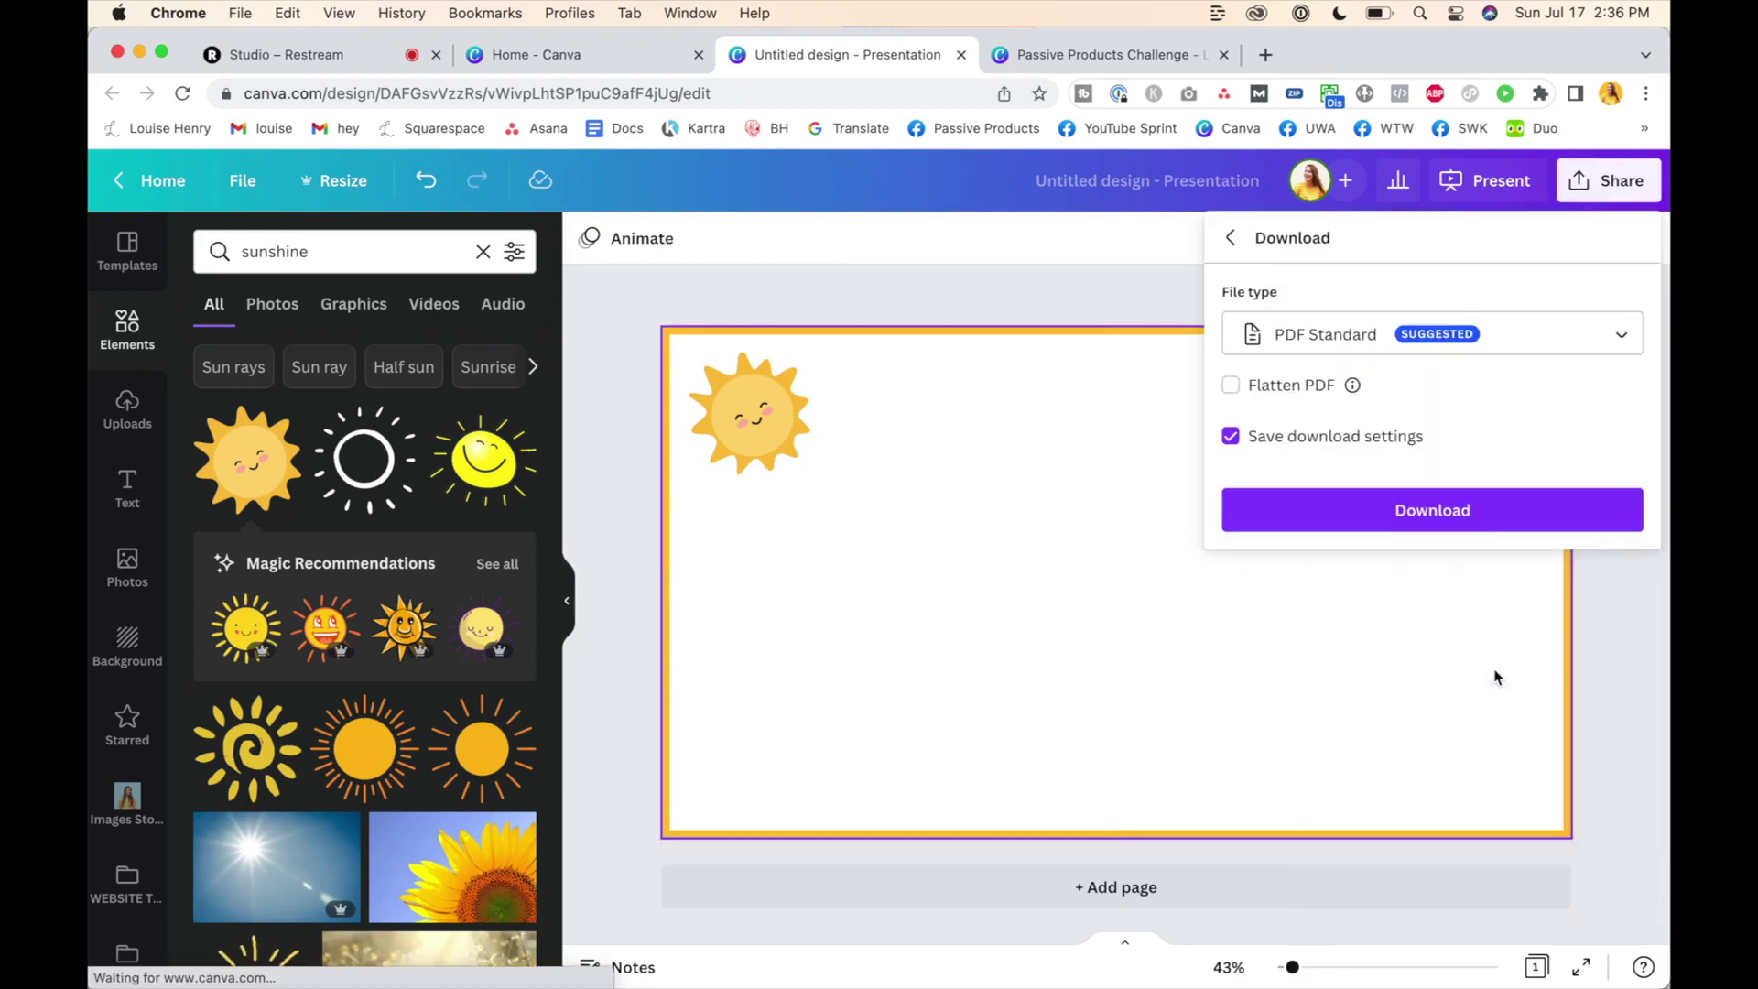
left_click(1362, 352)
left_click(1356, 291)
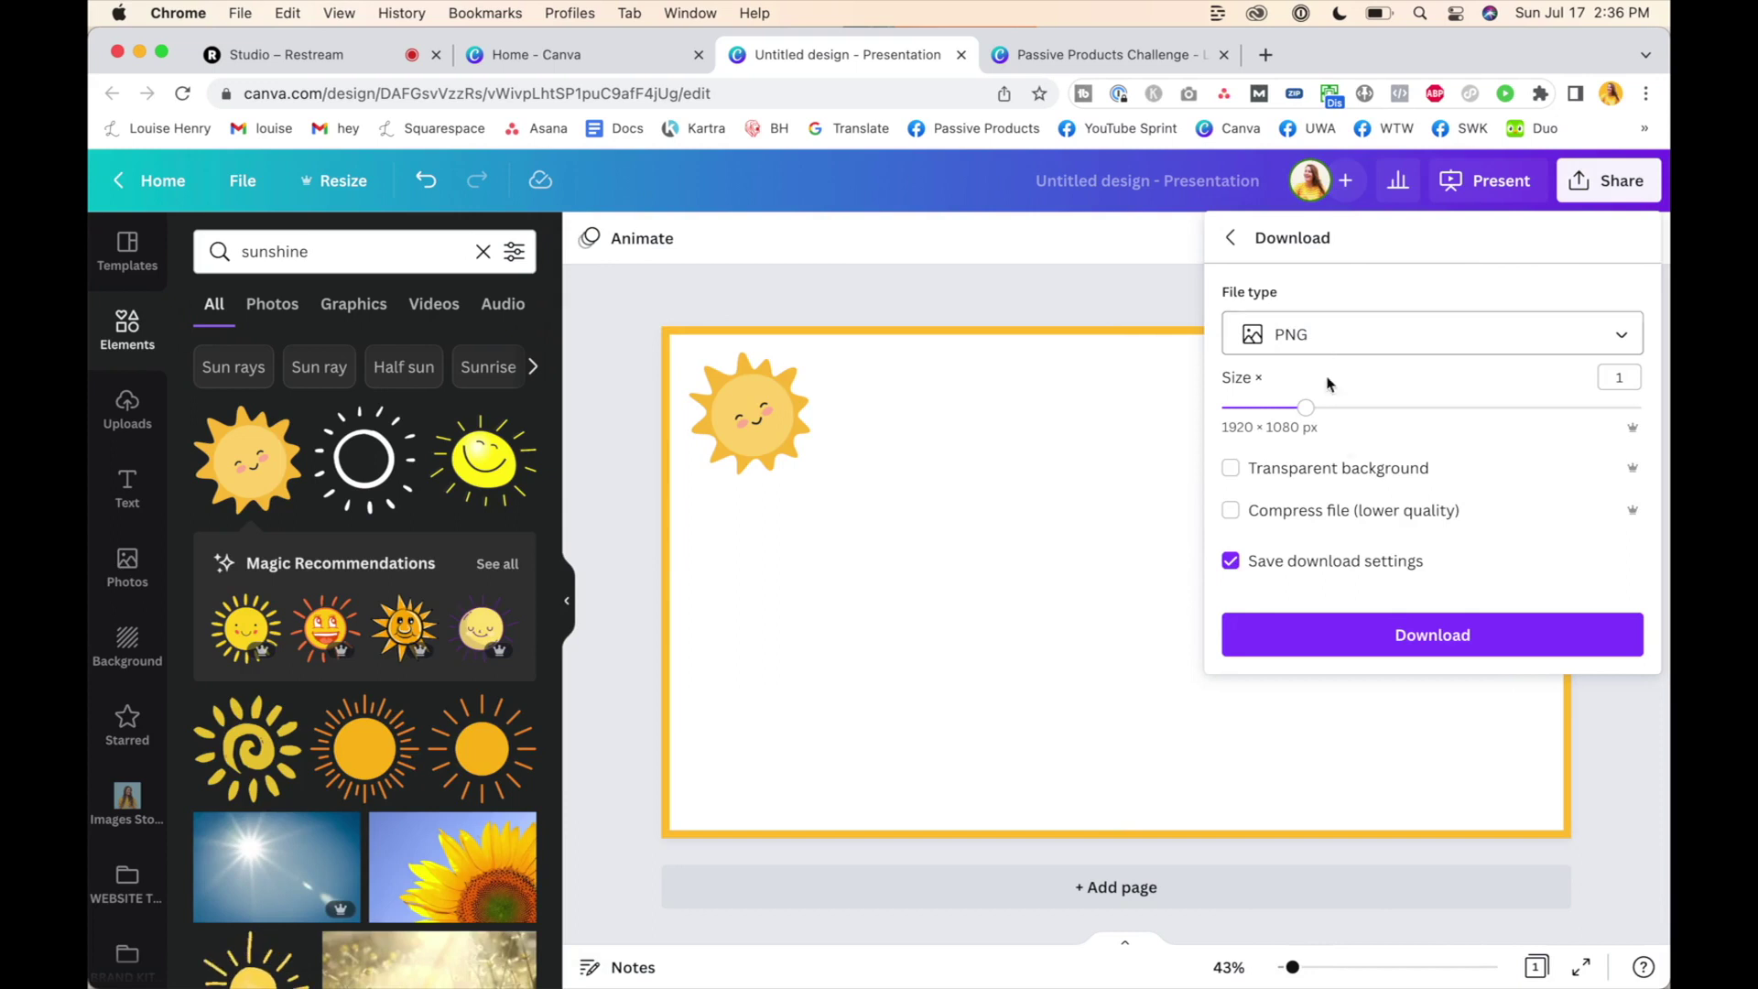
left_click(1383, 634)
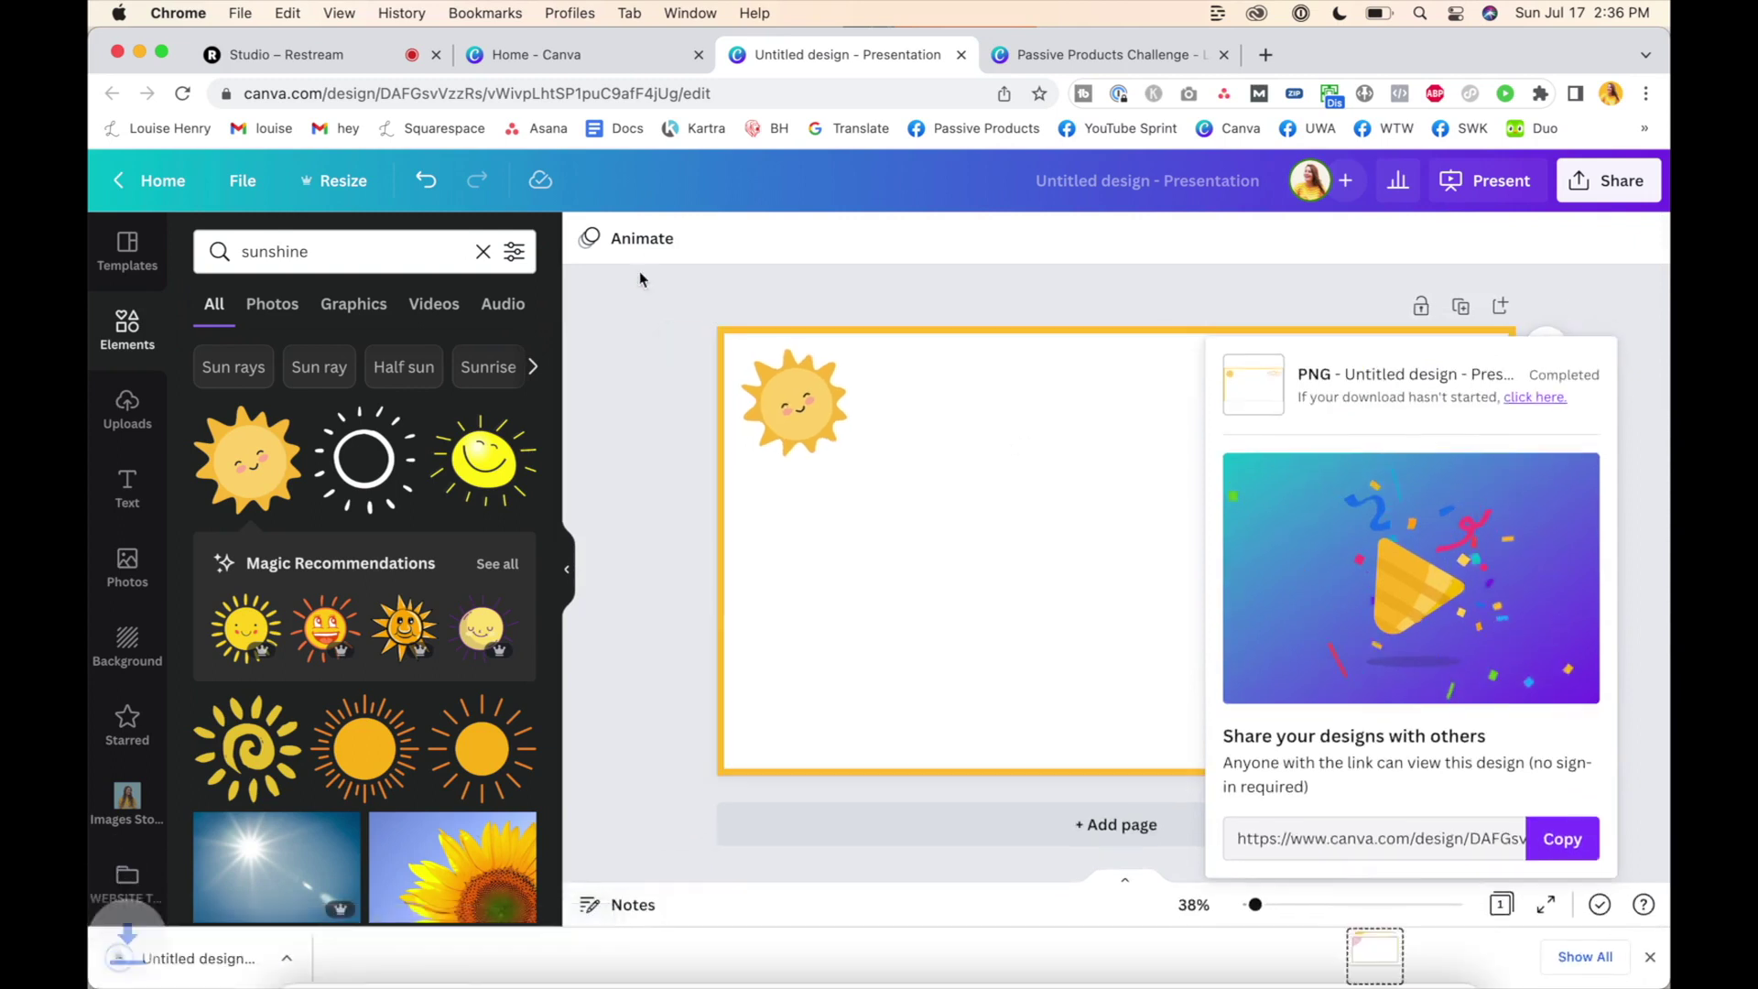
Switch to Restream Studio, upload Untitled design (7).png from Downloads as a new overlay and show it on the stream
key("super+1")
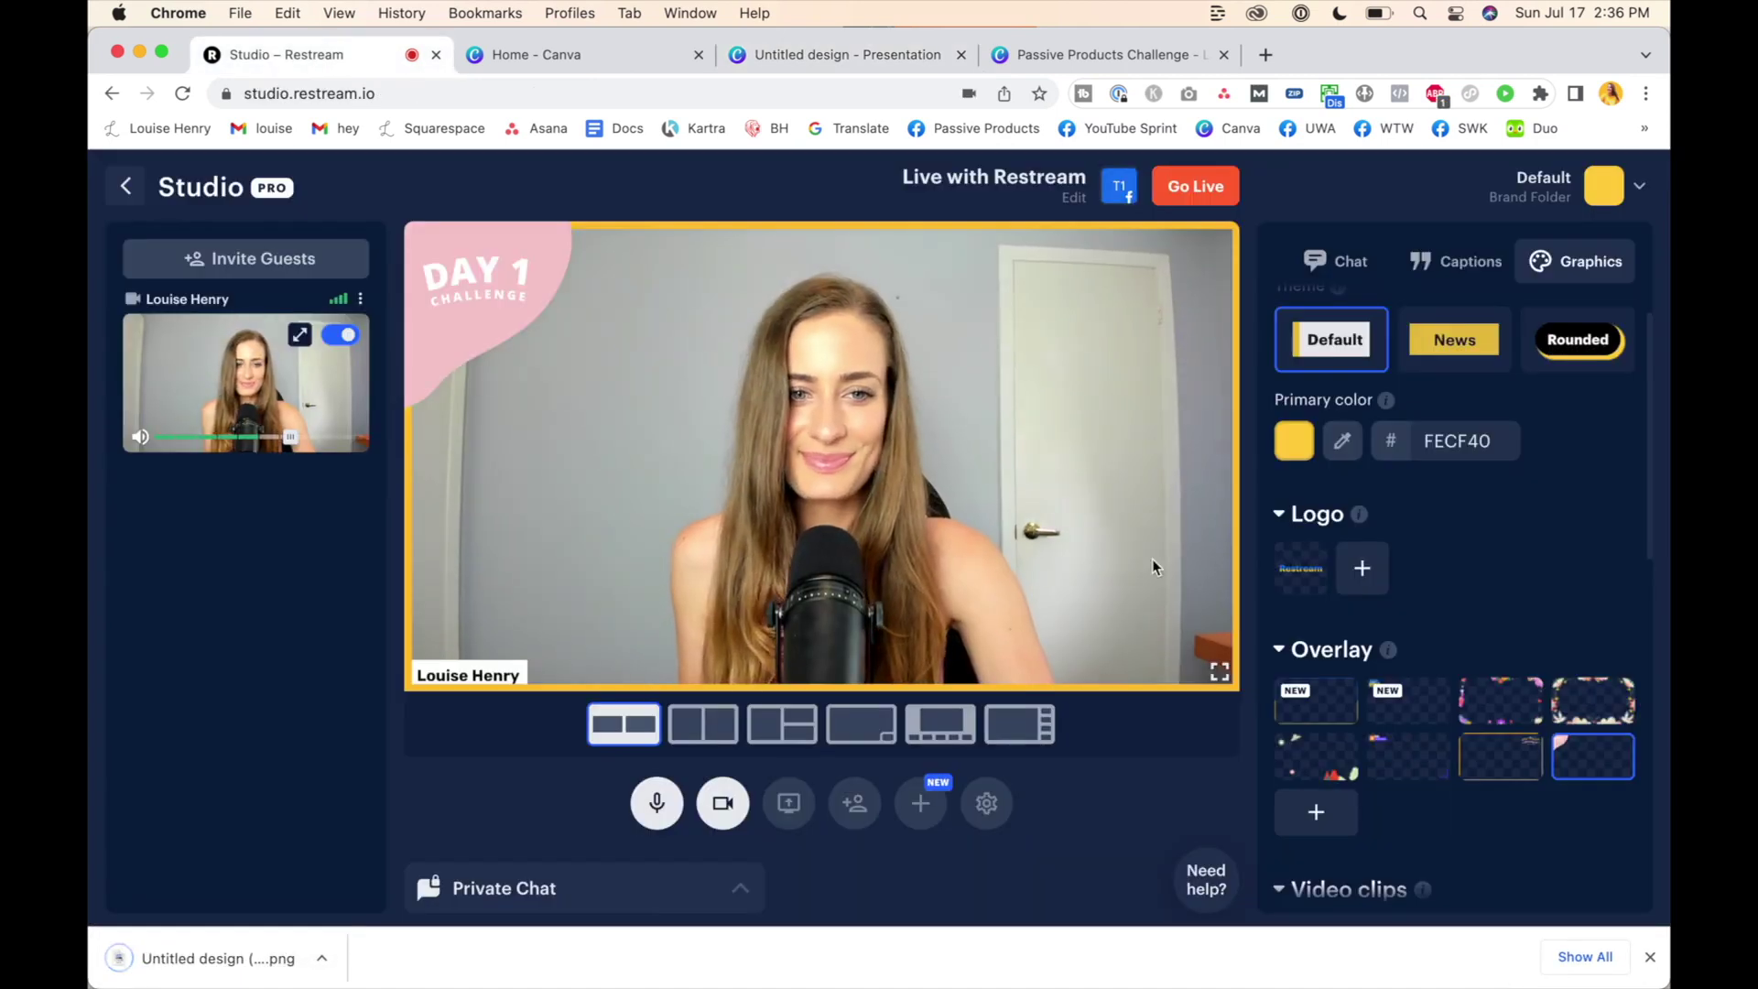
scroll(1487, 641, "down", 3)
scroll(1456, 677, "down", 1)
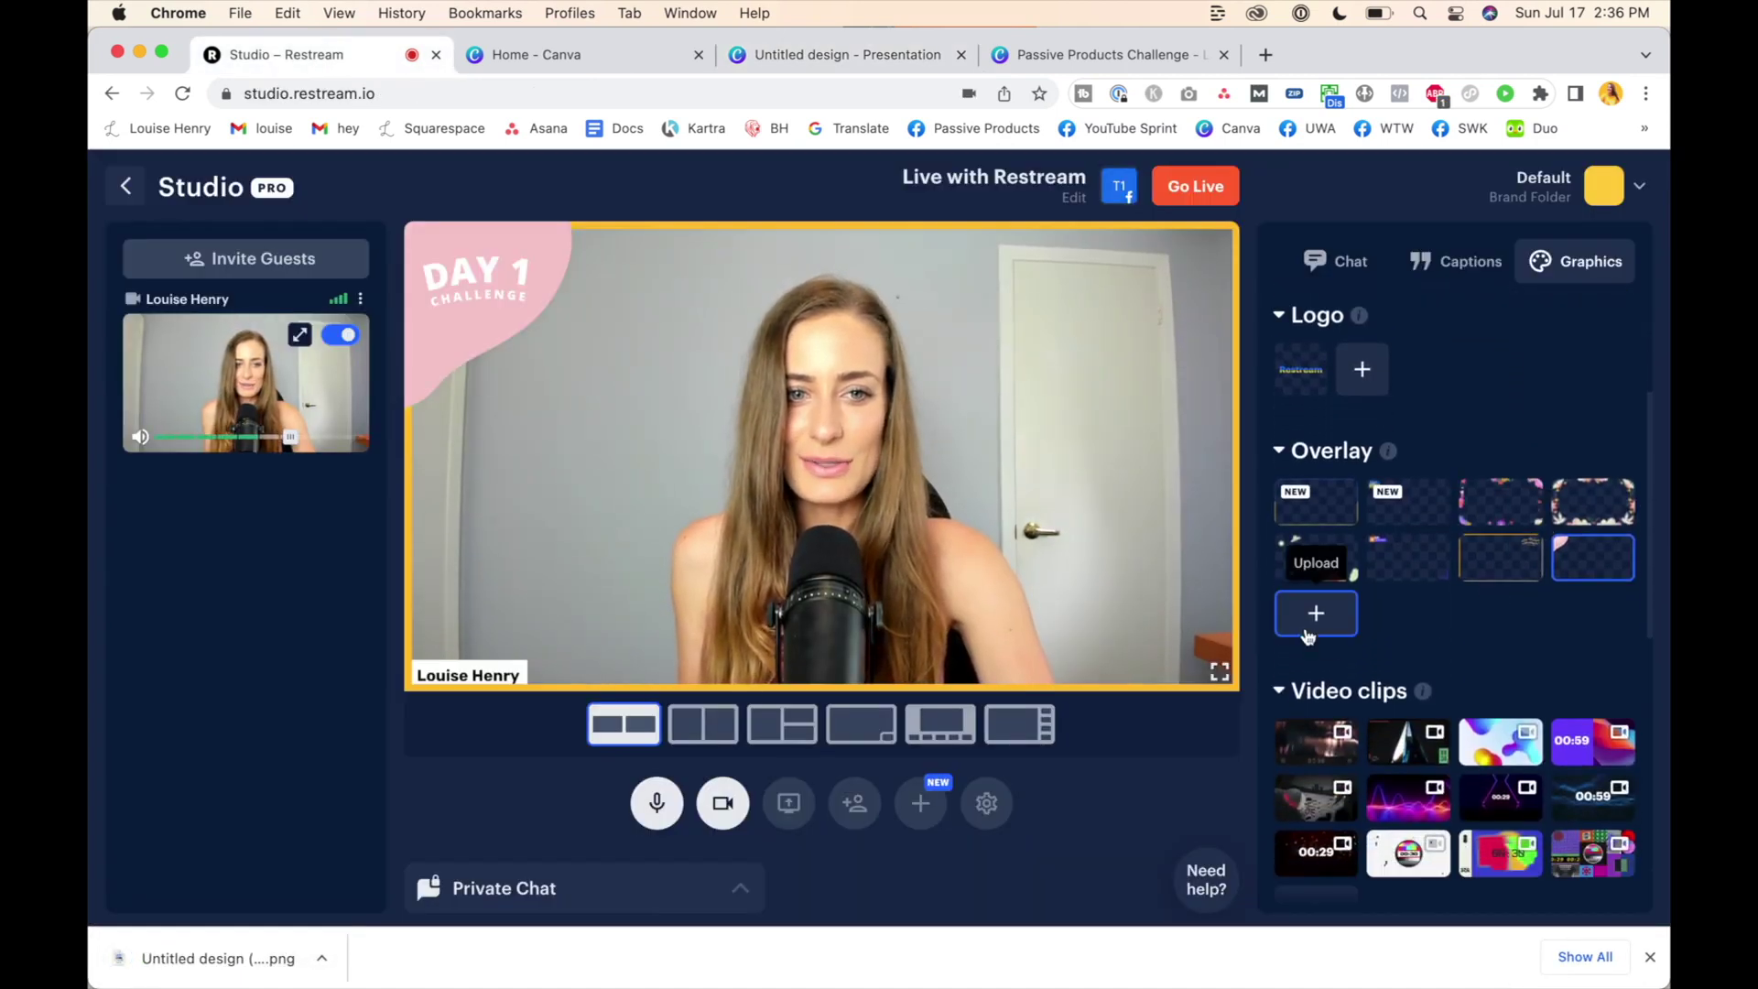
left_click(1315, 613)
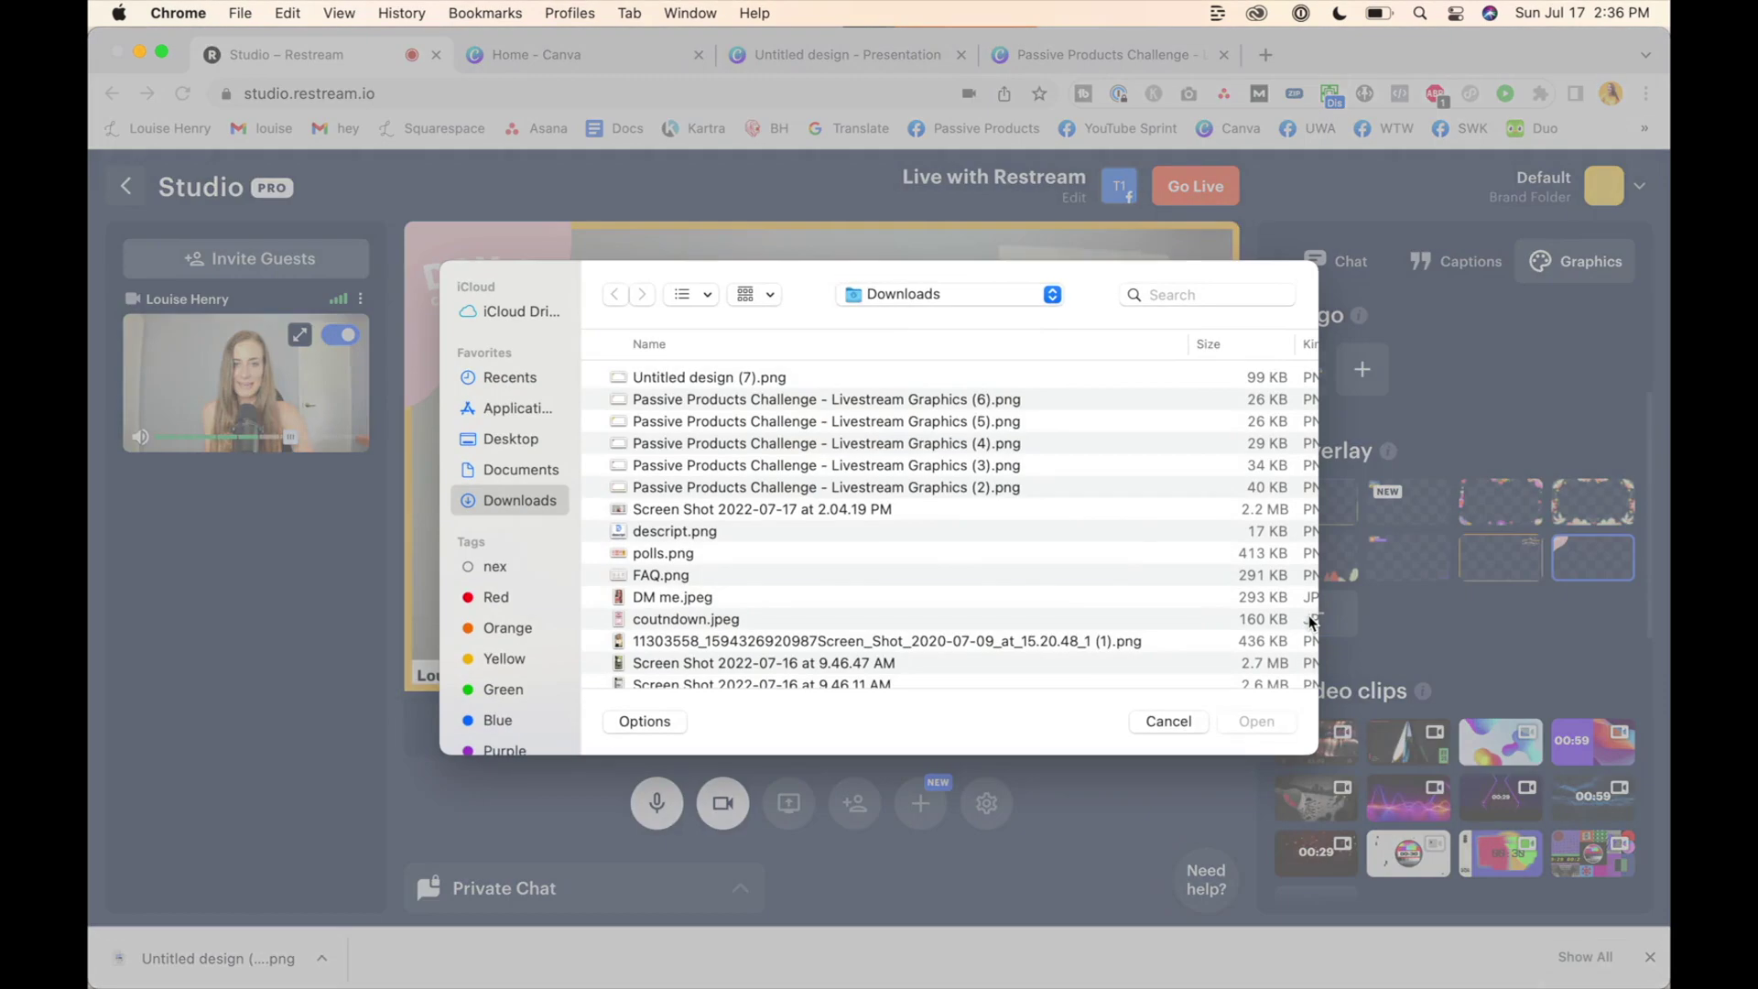
left_click(723, 379)
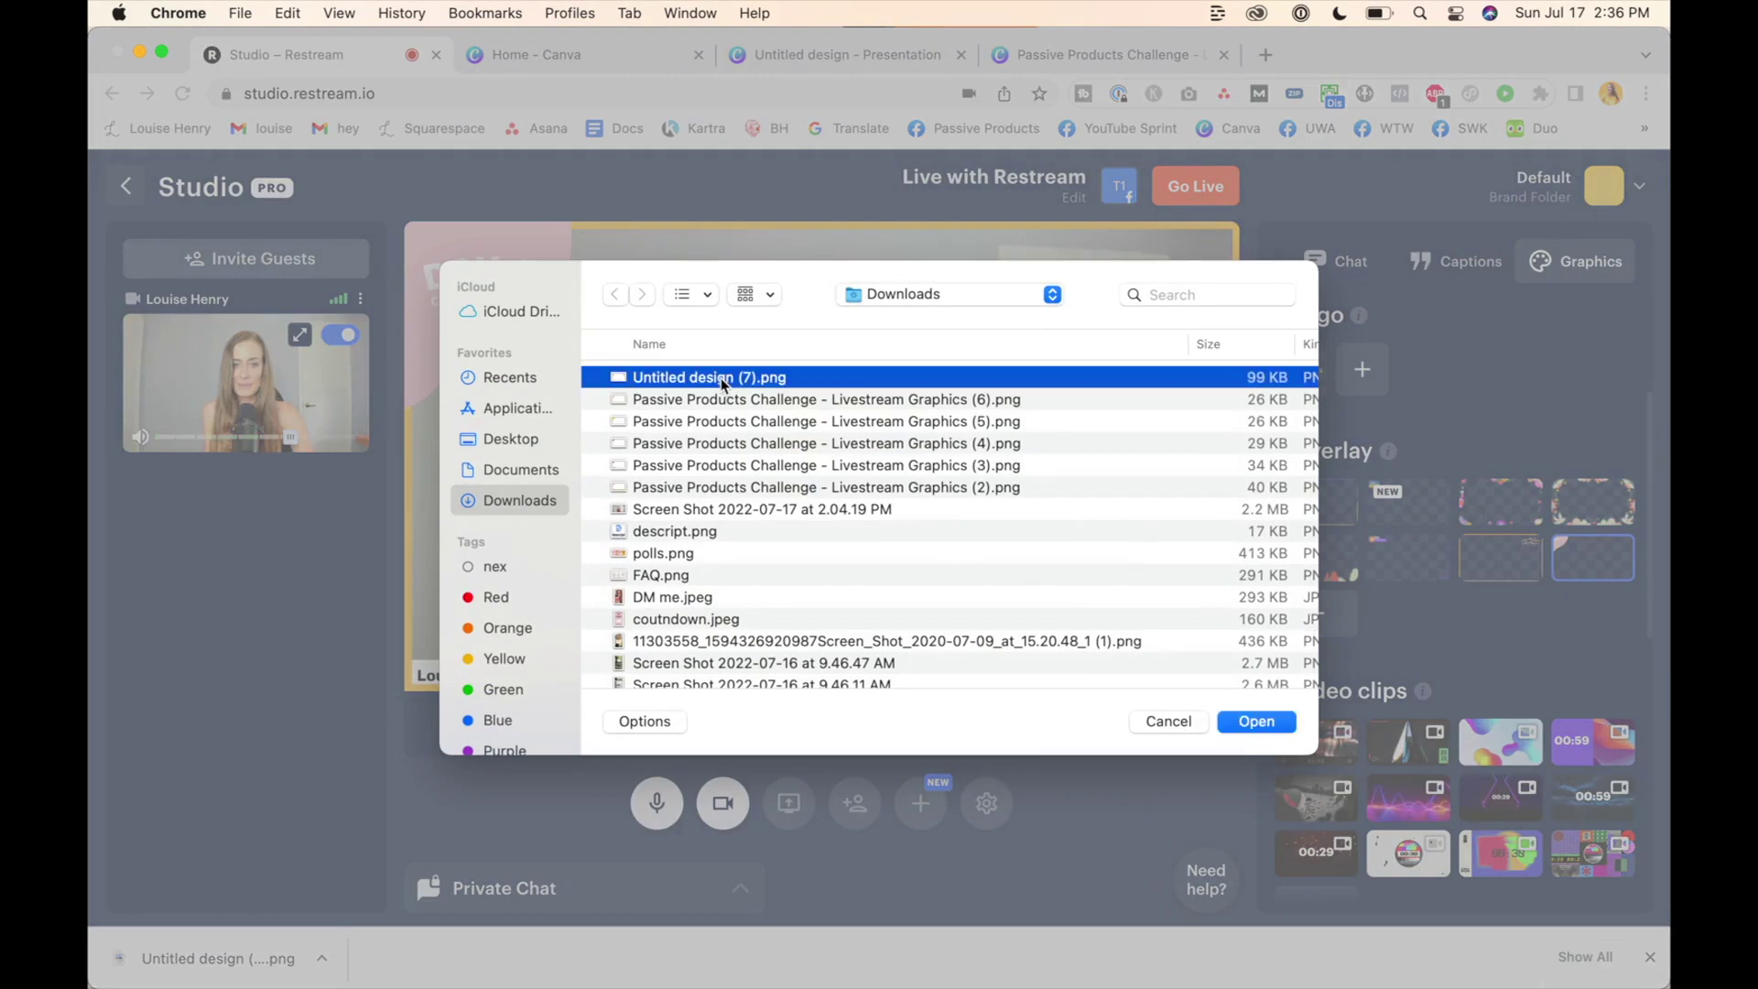
double_click(723, 379)
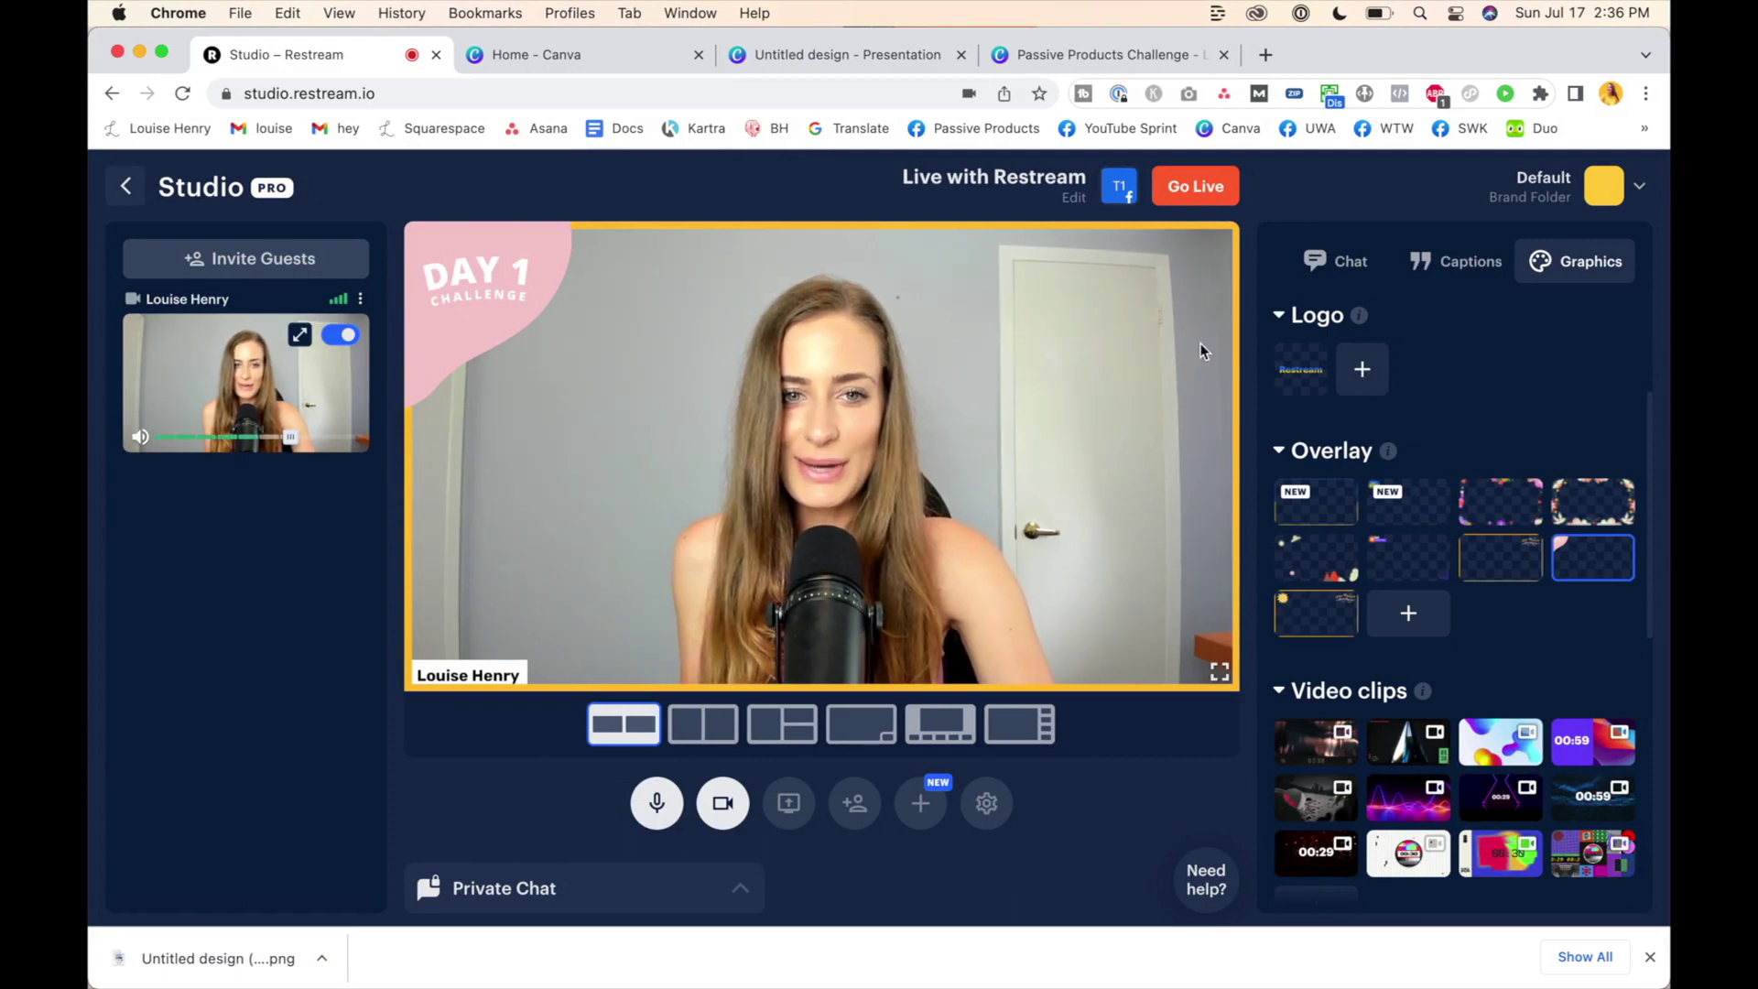
mouse_move(1316, 619)
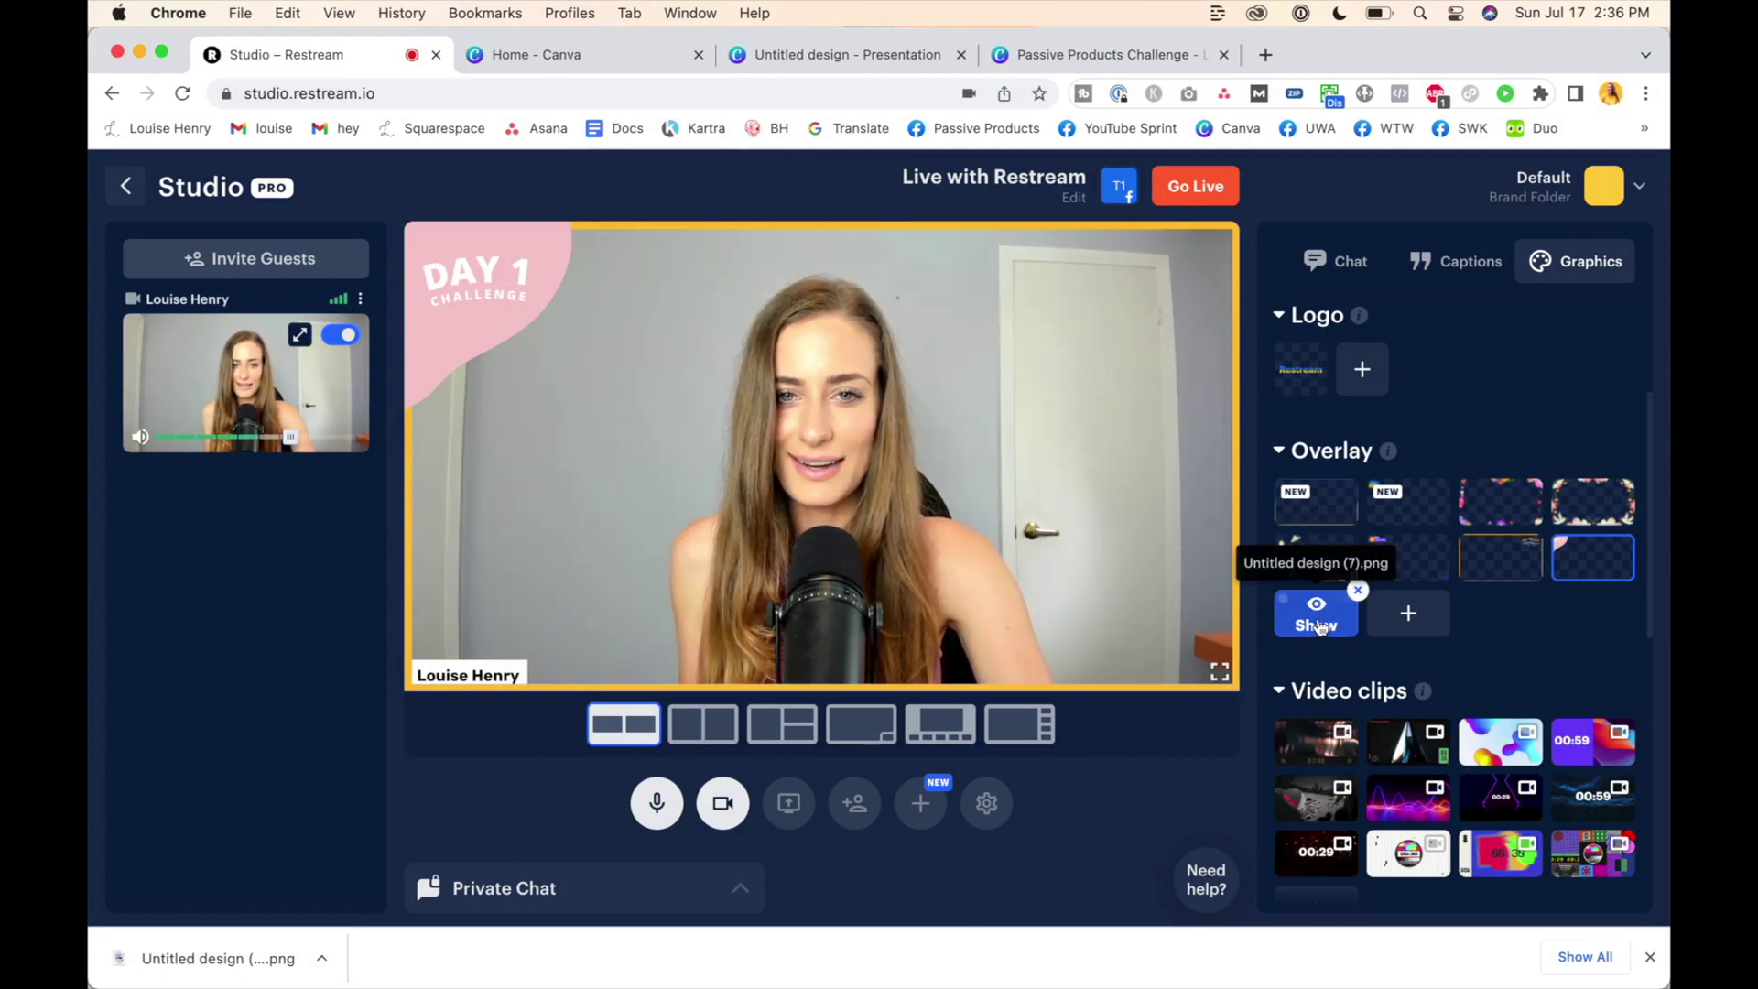
left_click(1319, 625)
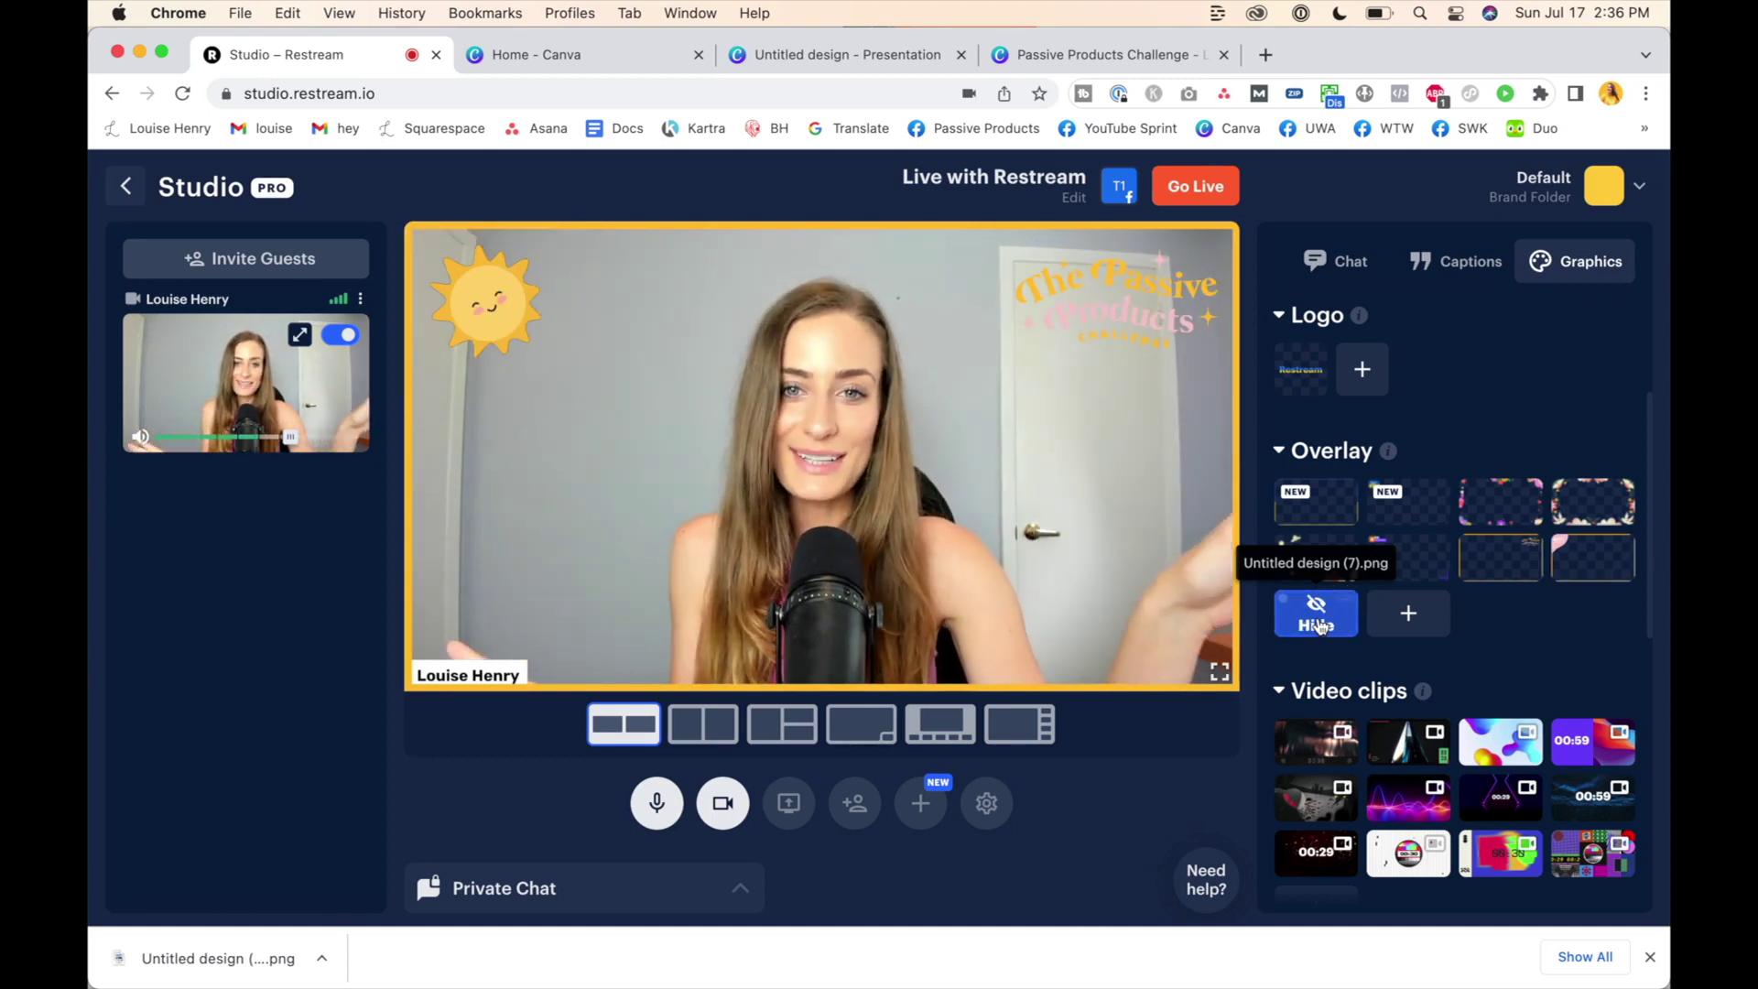
Share the window containing the Passive Products Challenge presentation and add it to the stream beside the camera
scroll(1355, 641, "down", 3)
left_click(1506, 717)
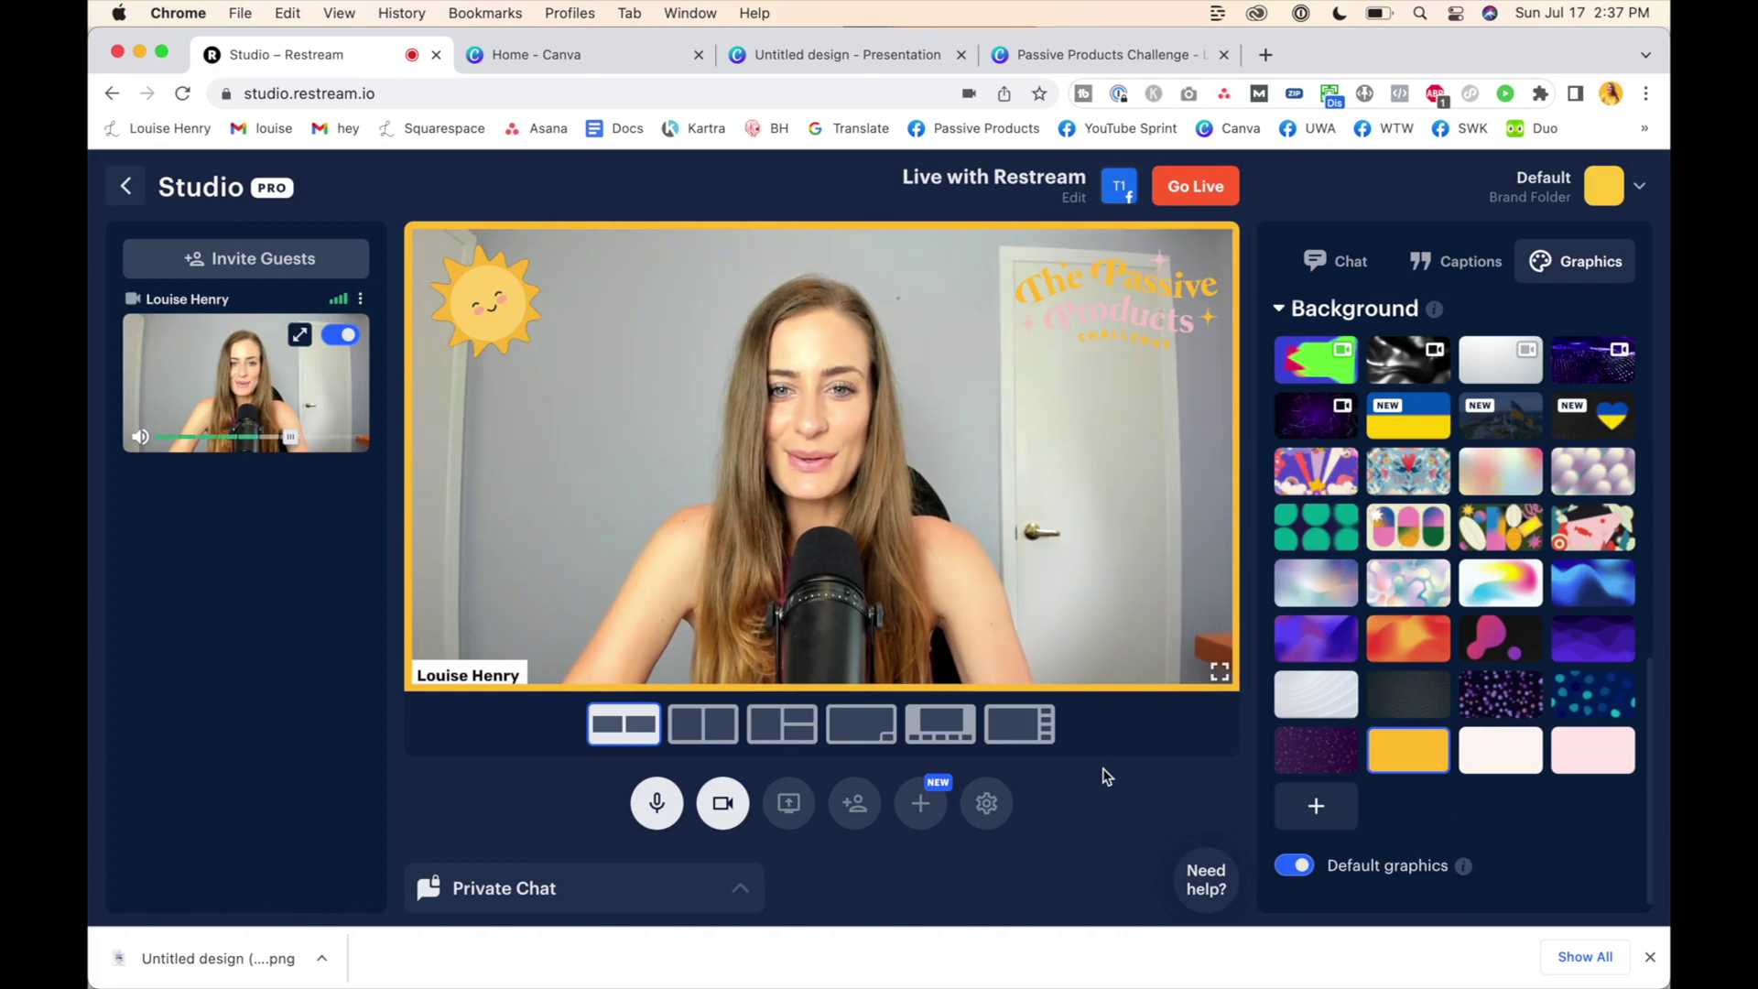
left_click(786, 817)
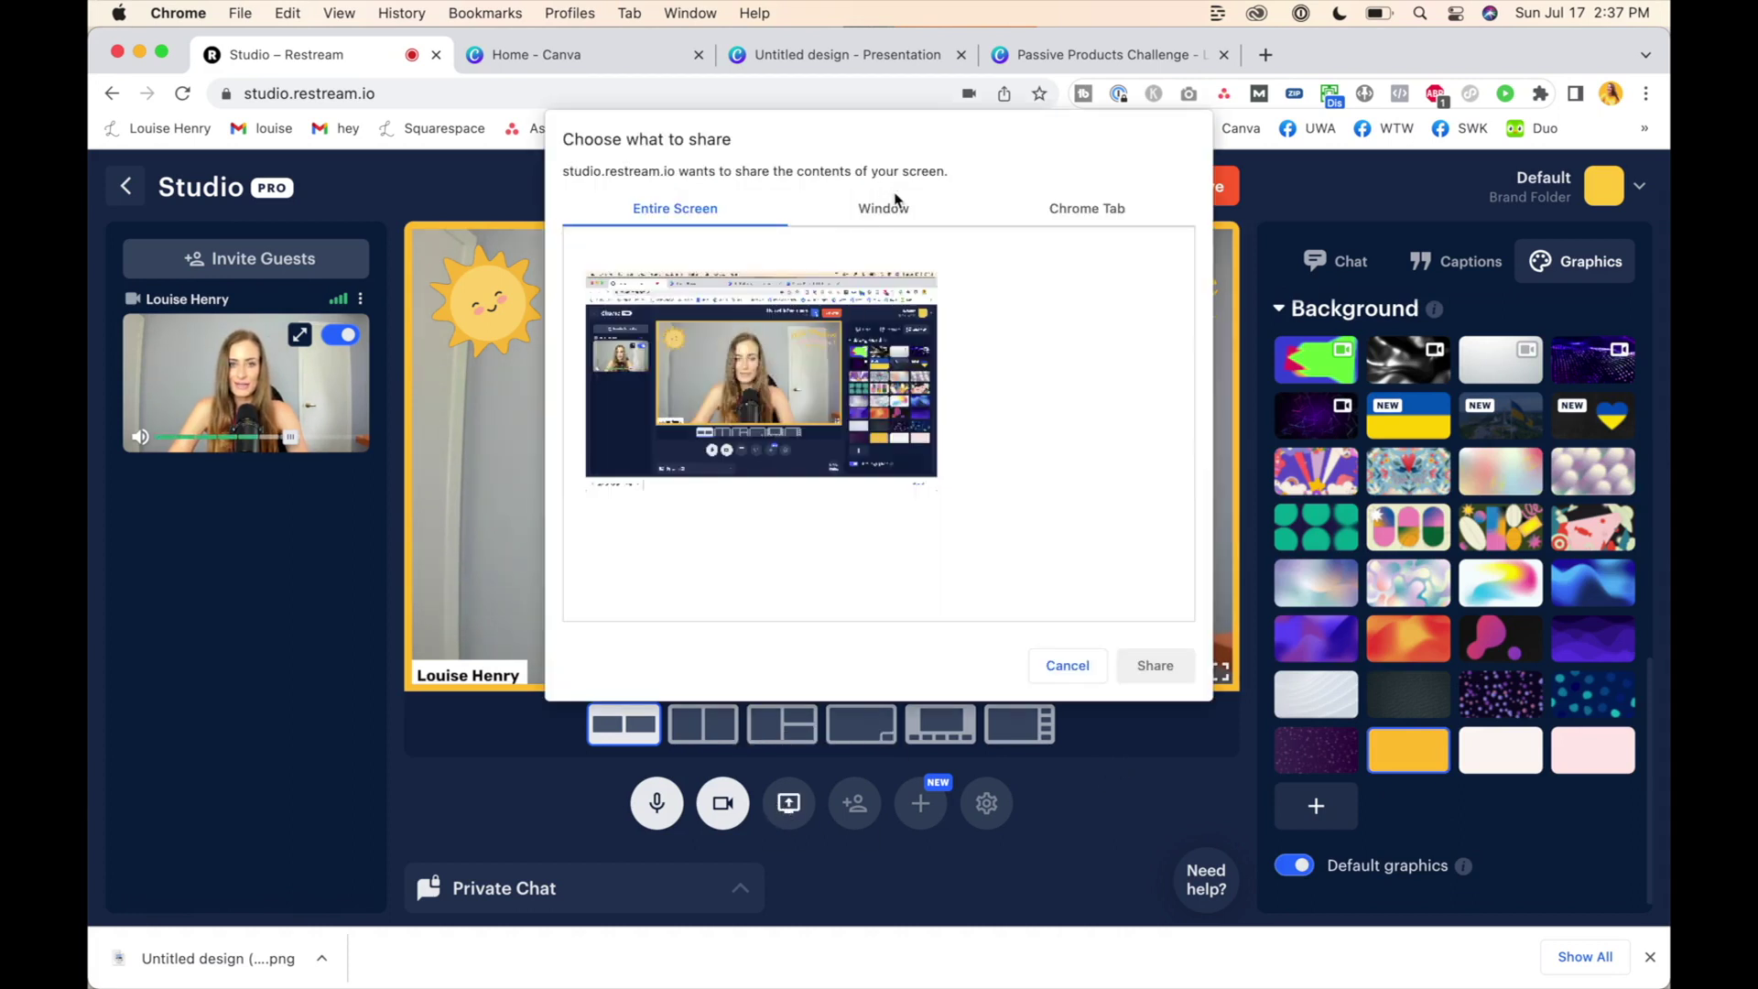
left_click(888, 215)
left_click(881, 293)
left_click(1161, 669)
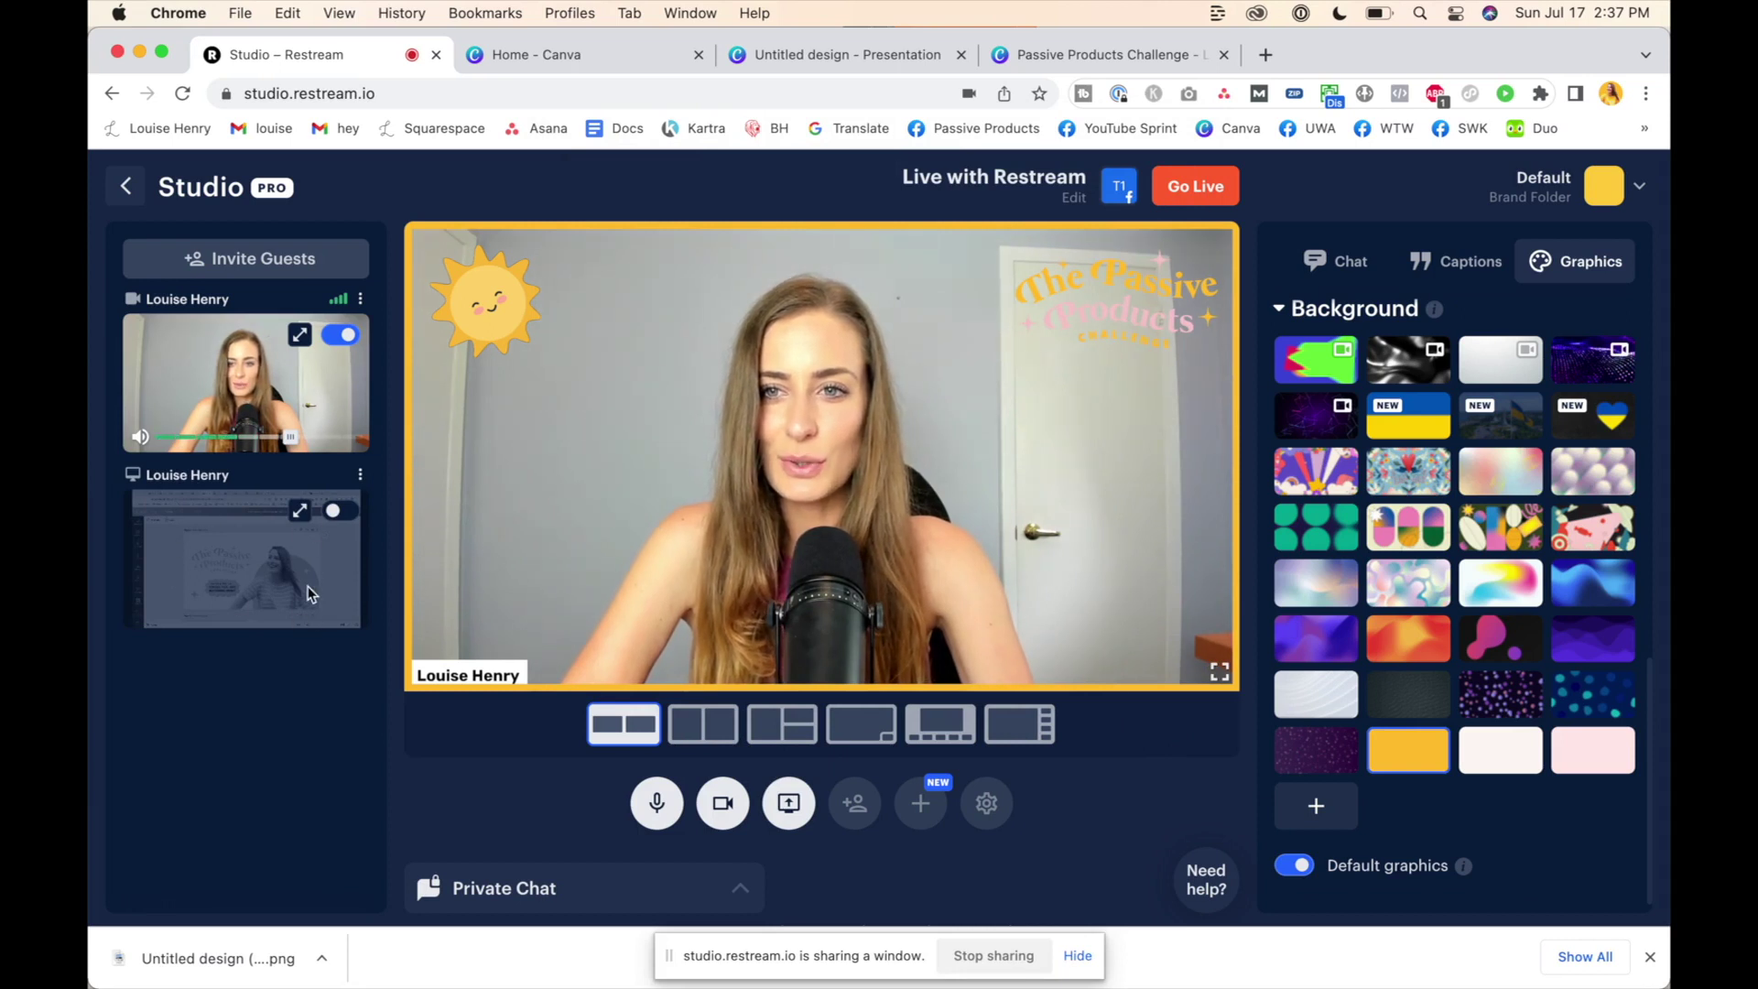
left_click(340, 513)
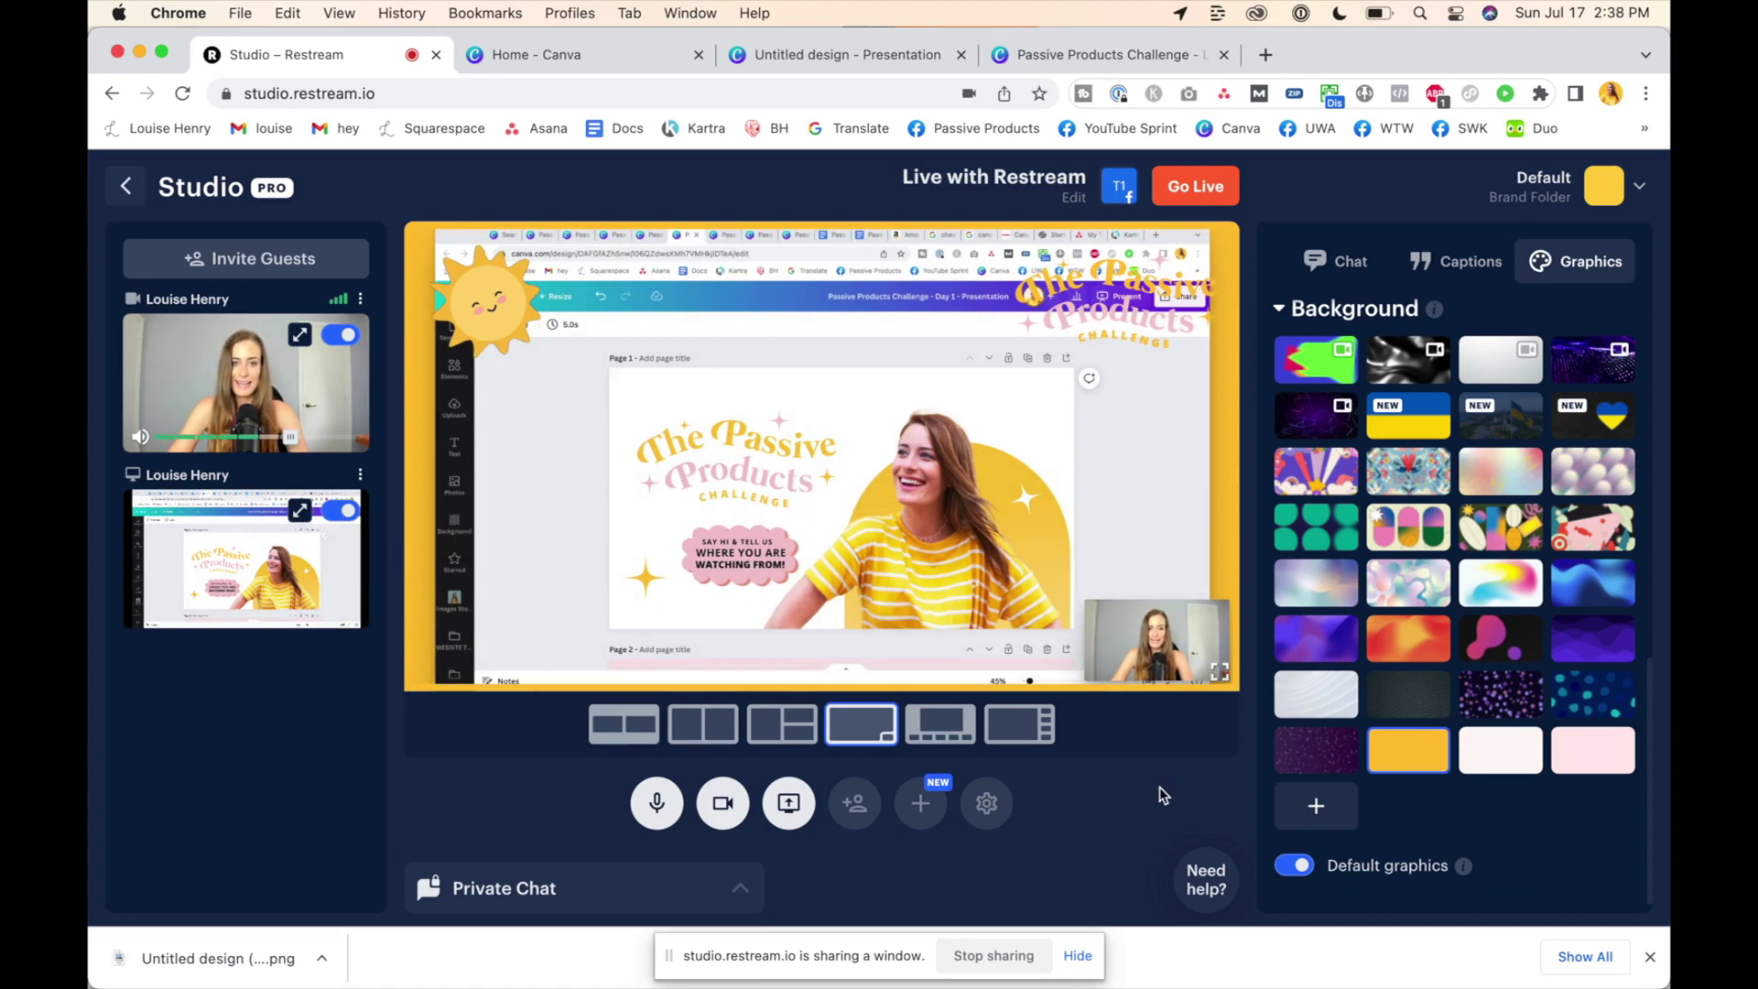
Try several stream layouts, including Cinema, for the camera and shared window, finishing on the Thumbnails layout
left_click(623, 725)
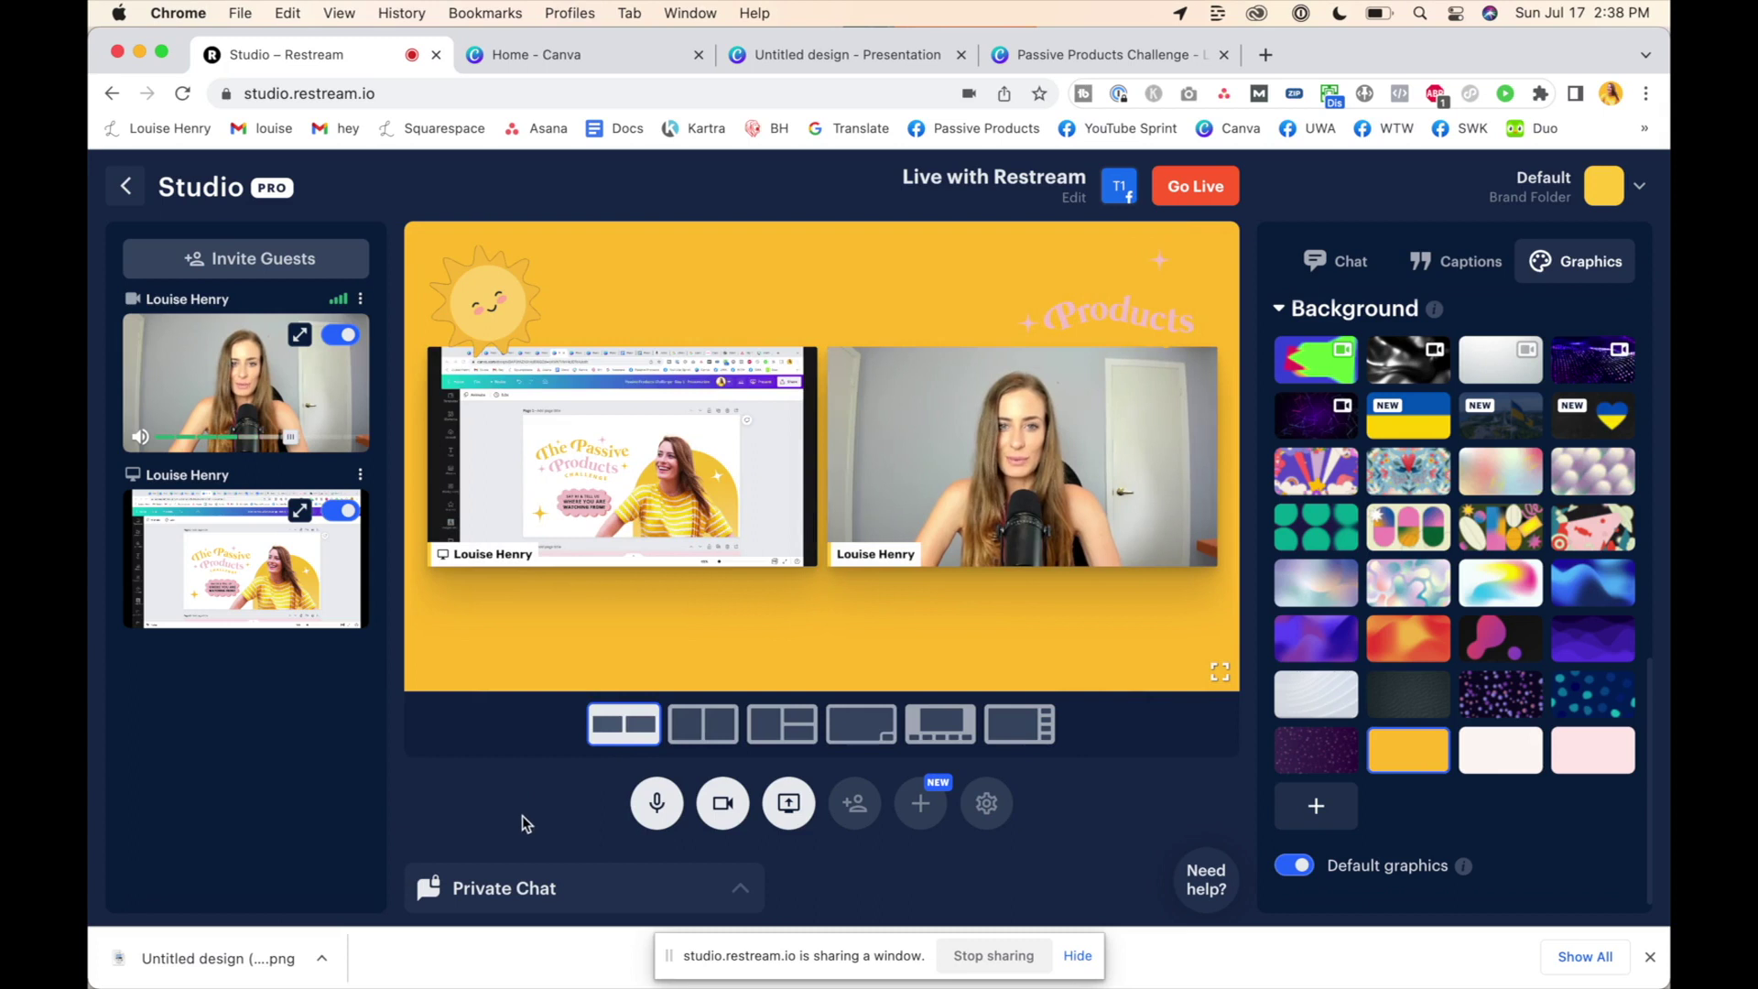
left_click(782, 732)
left_click(851, 738)
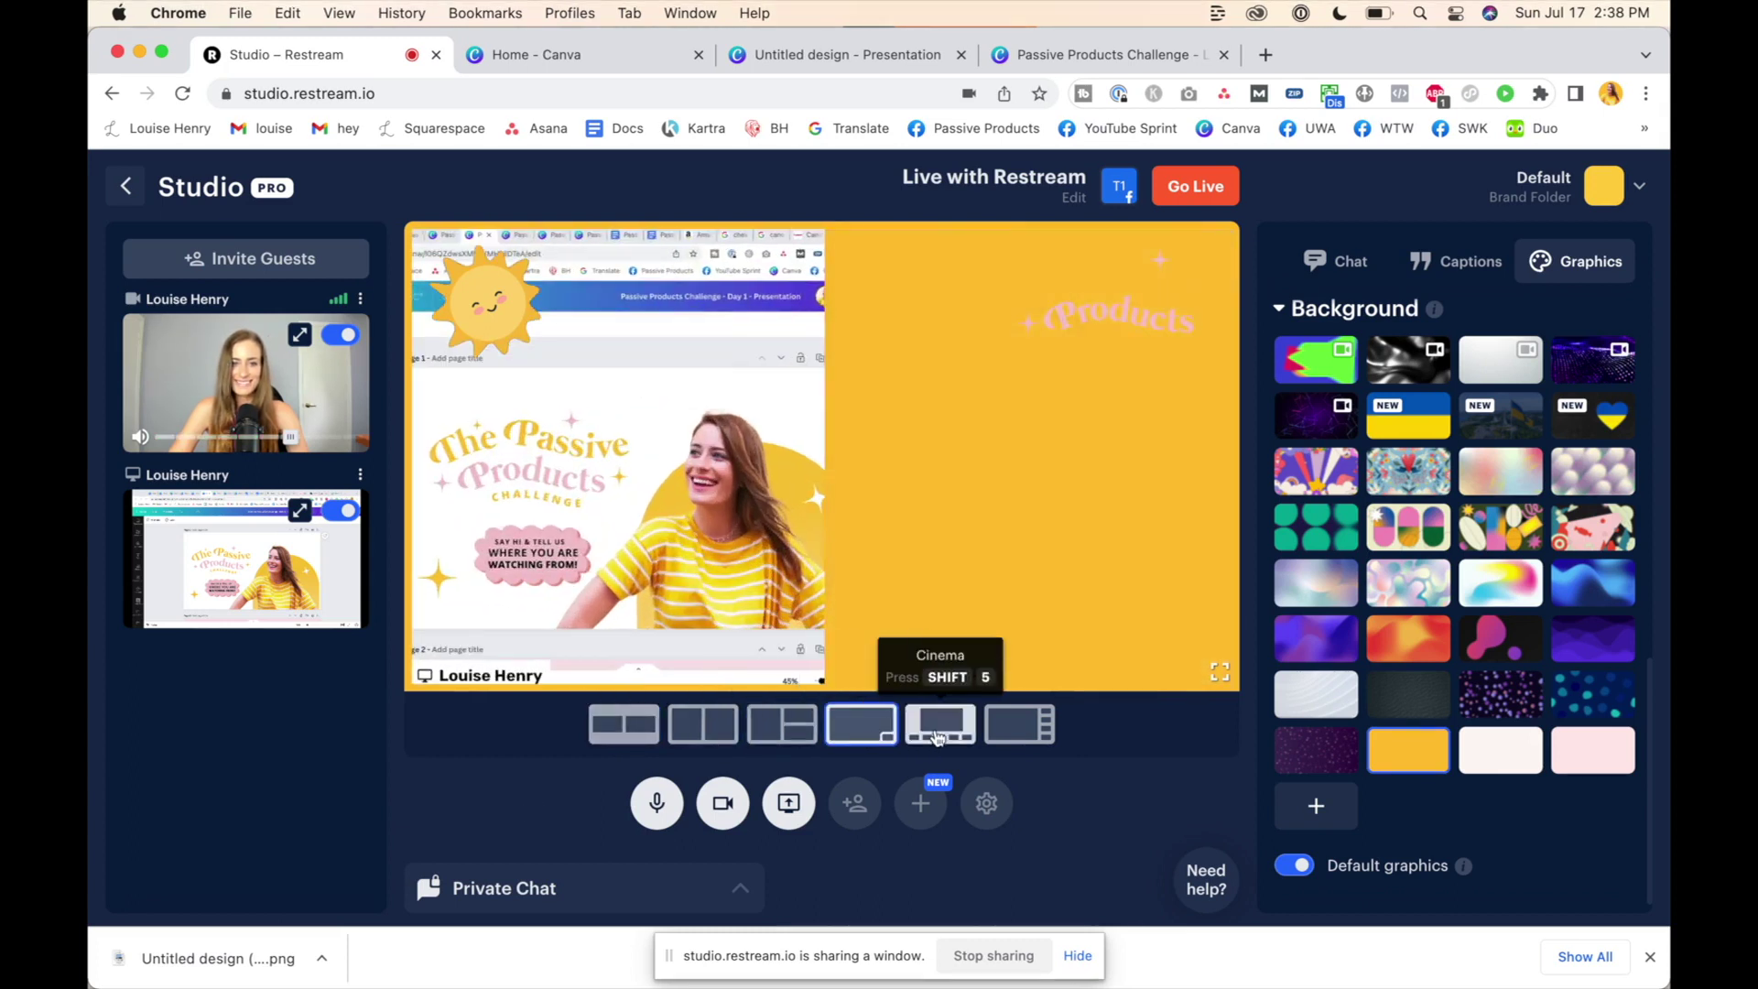
left_click(946, 733)
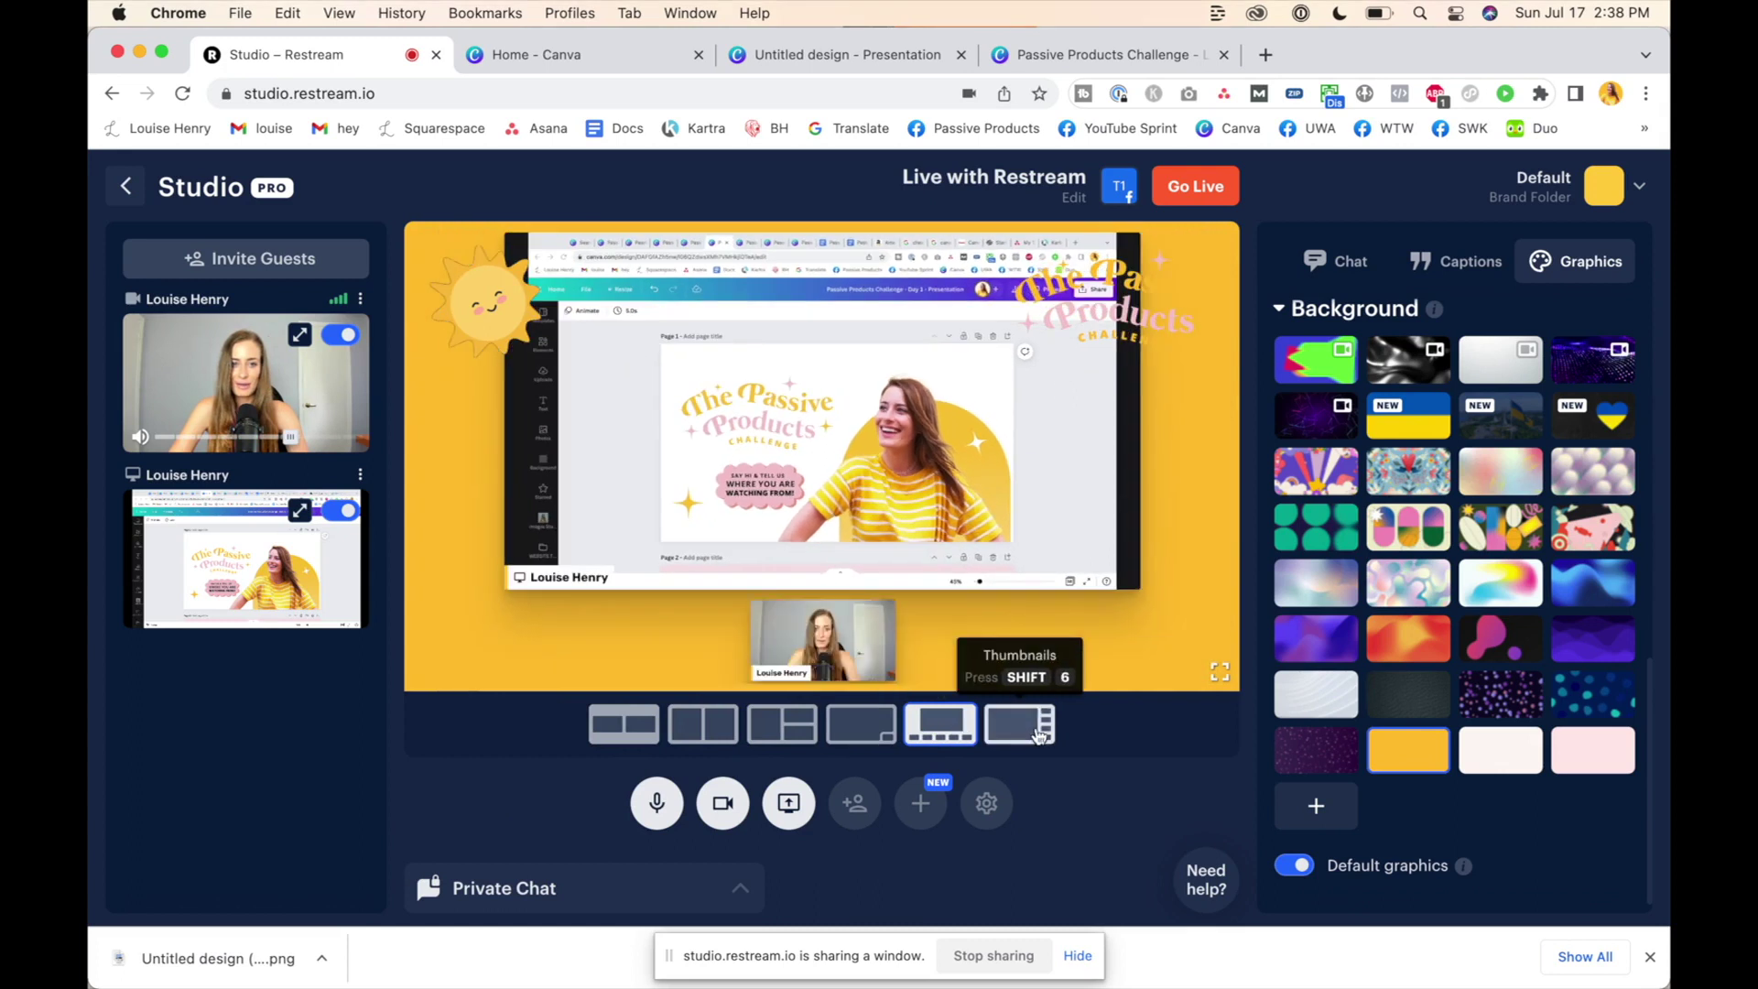
left_click(1019, 725)
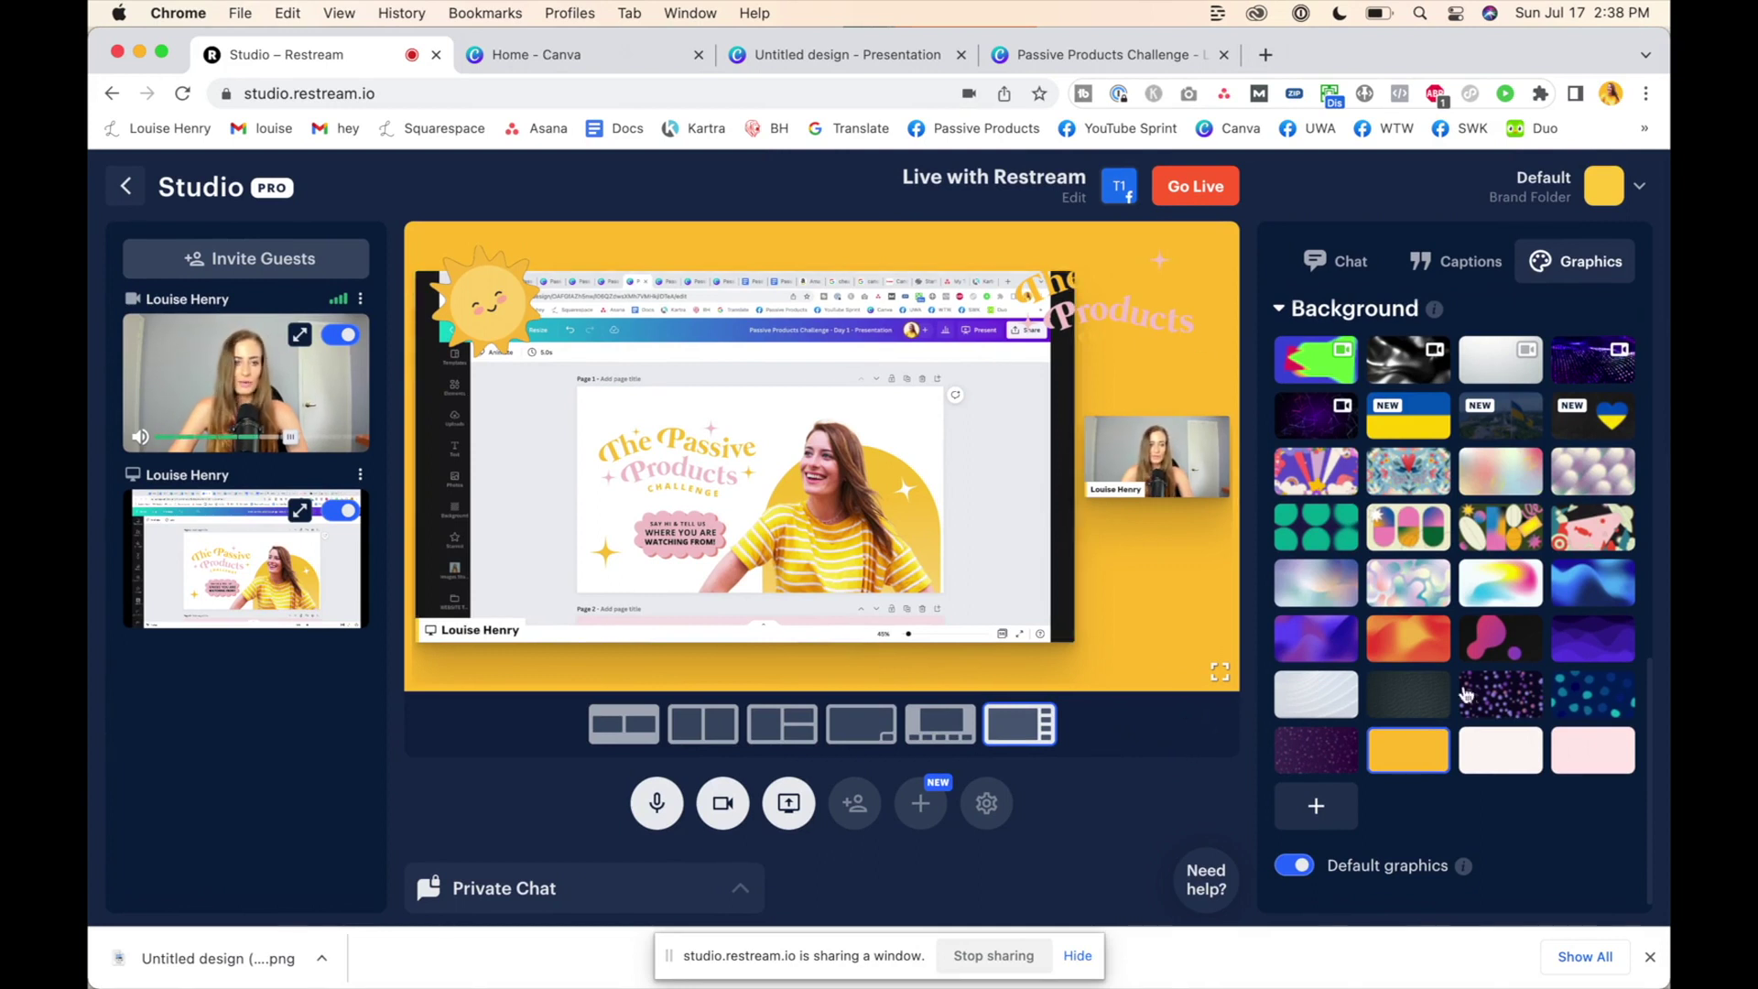
Switch the overlay to the pink Day 1 Challenge graphic and take the shared window off the stream
left_click(1594, 751)
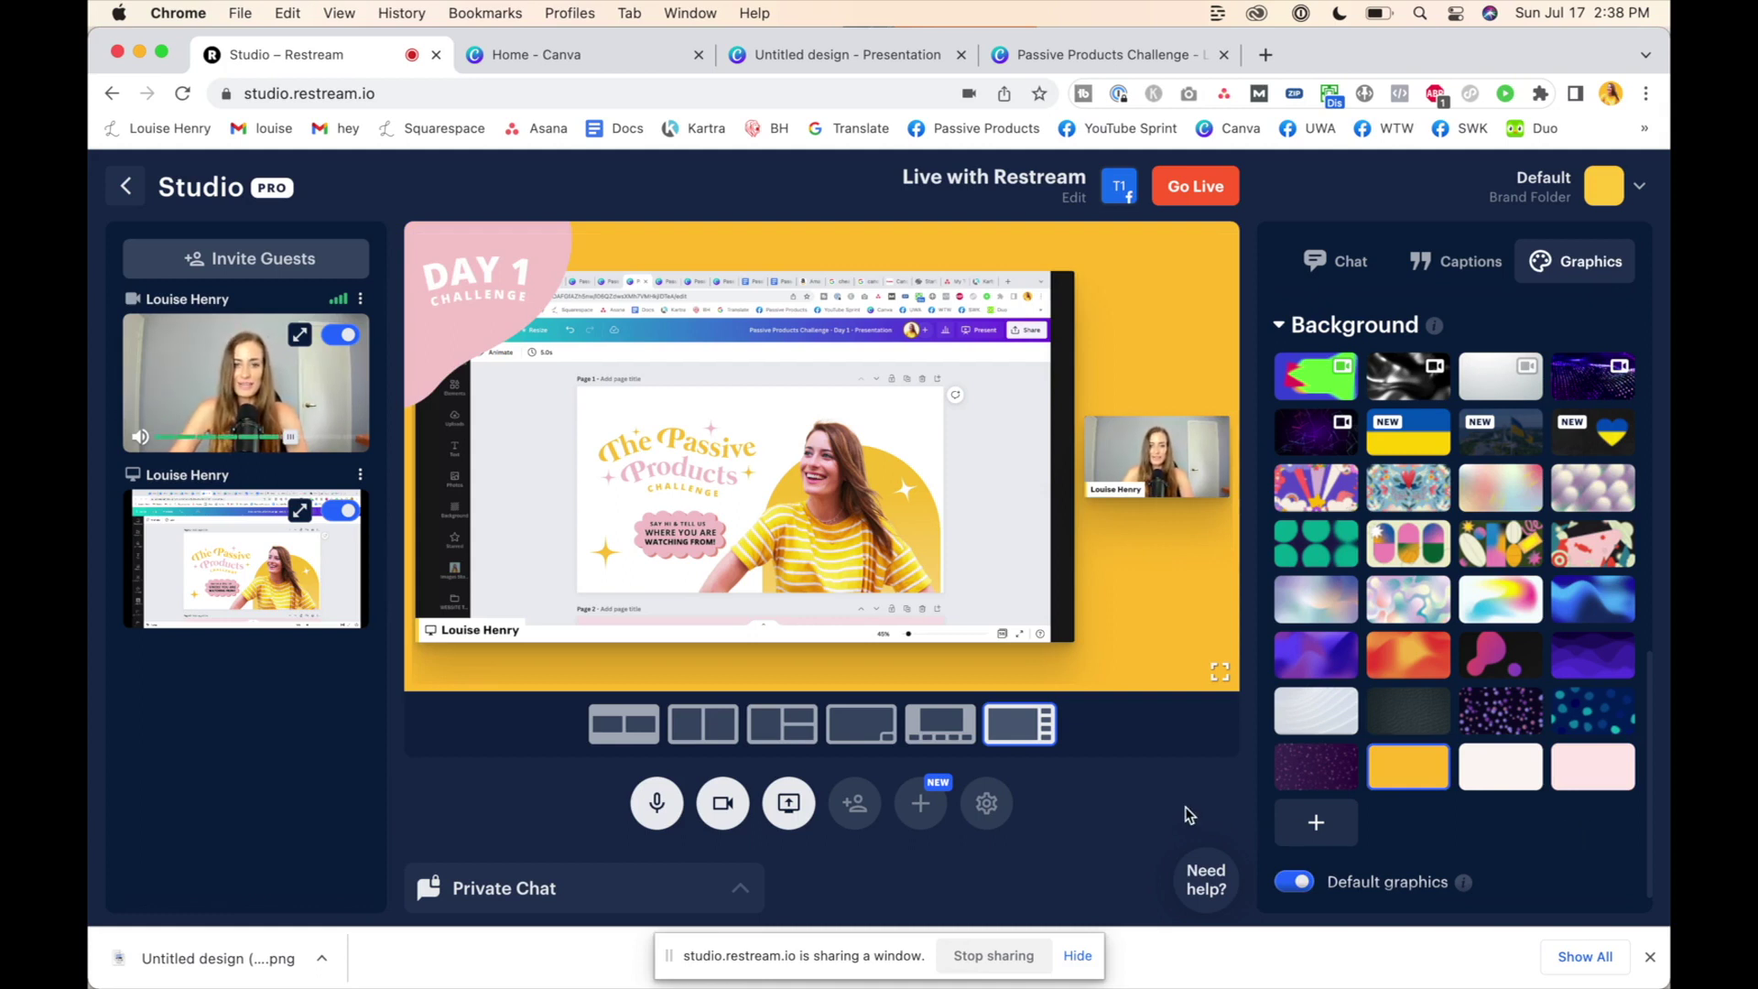
left_click(339, 513)
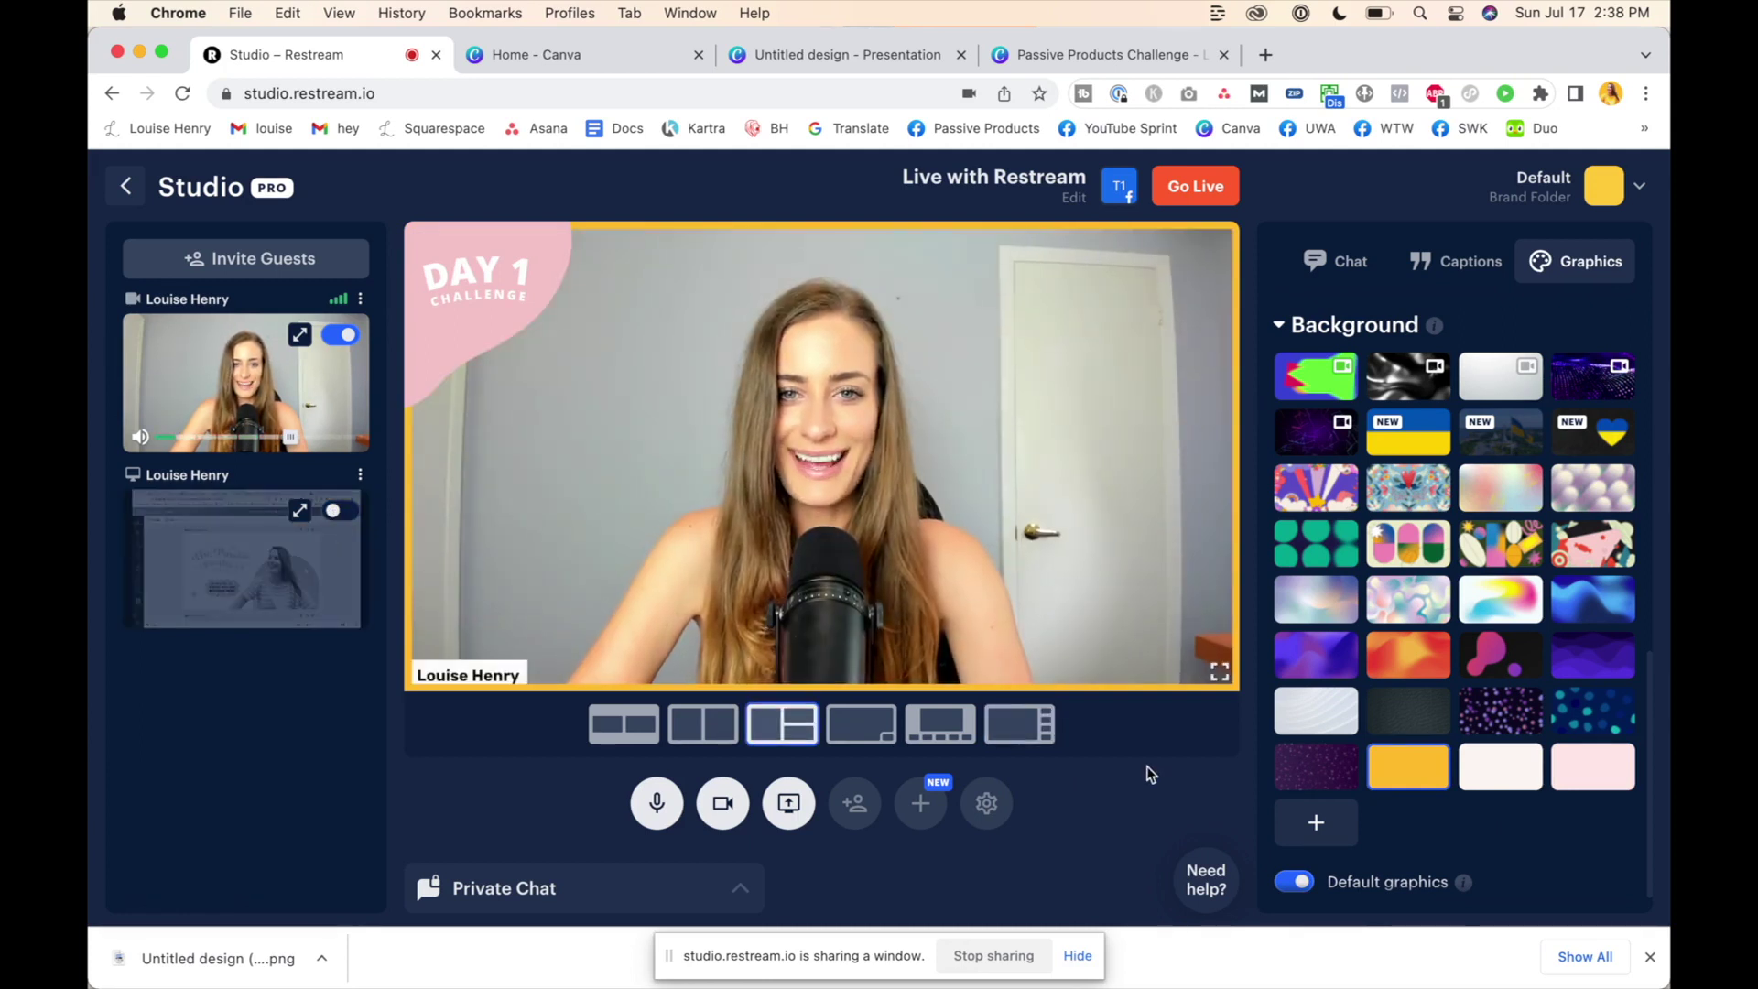
Showcase the Restream.io sample chat message on the stream
scroll(1445, 549, "up", 10)
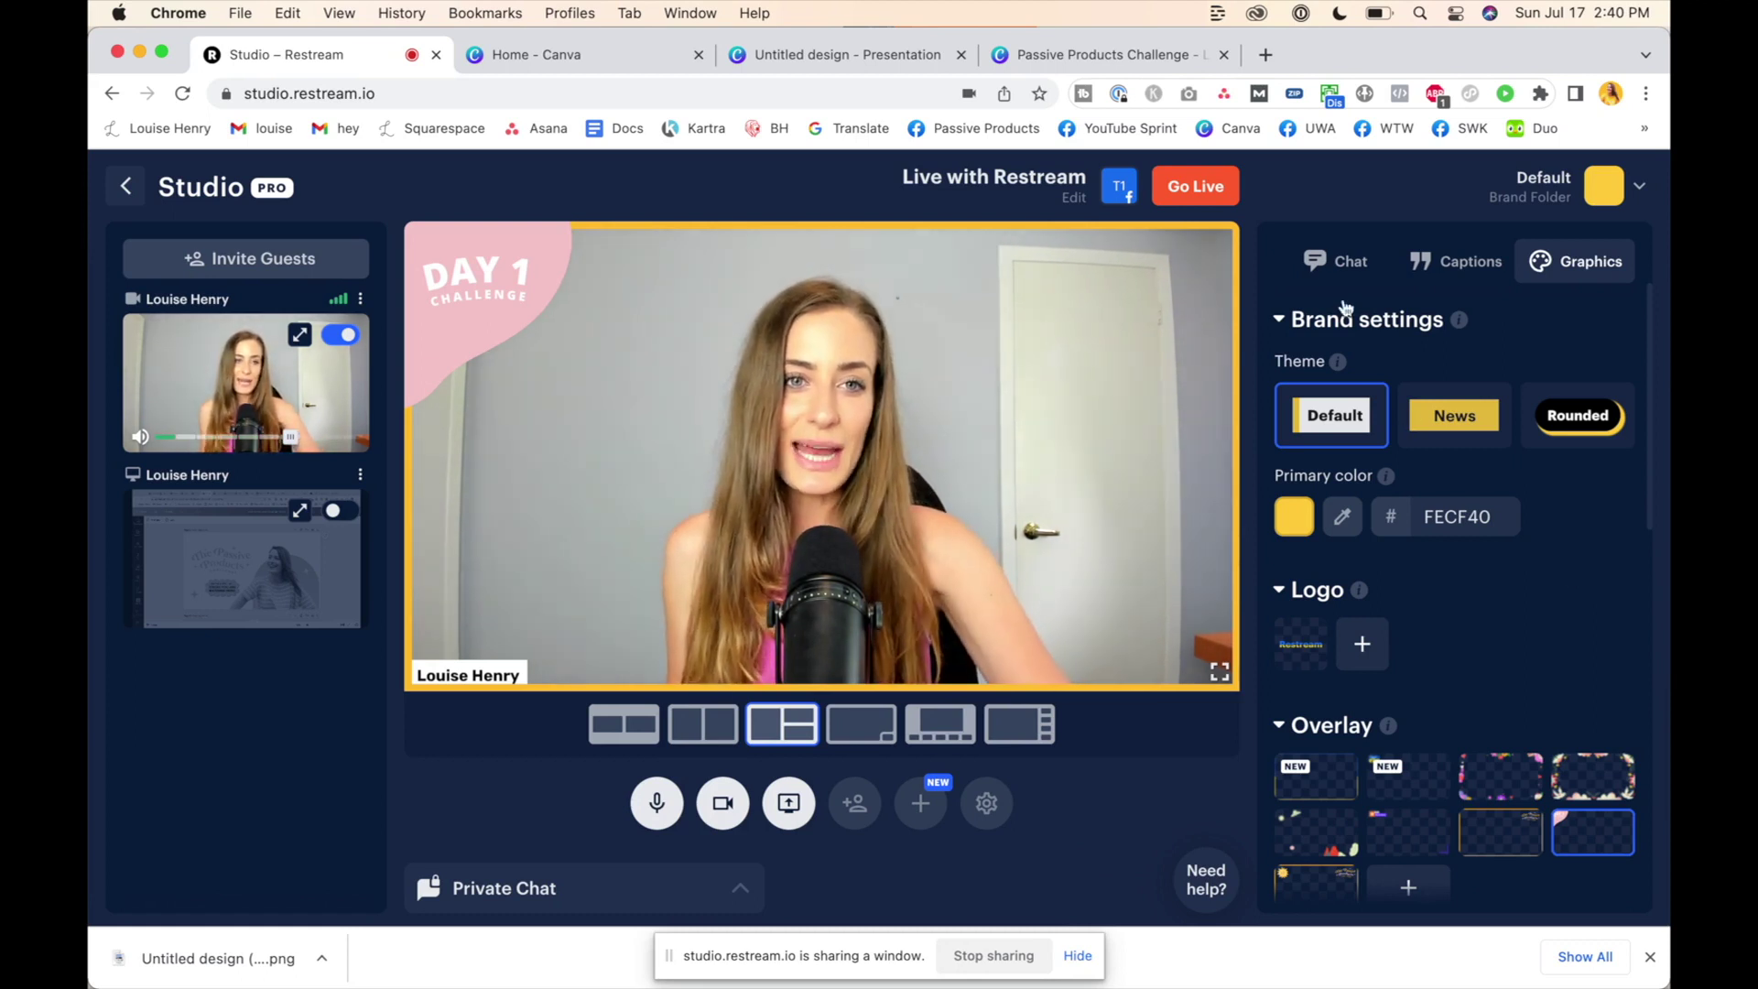
left_click(1334, 262)
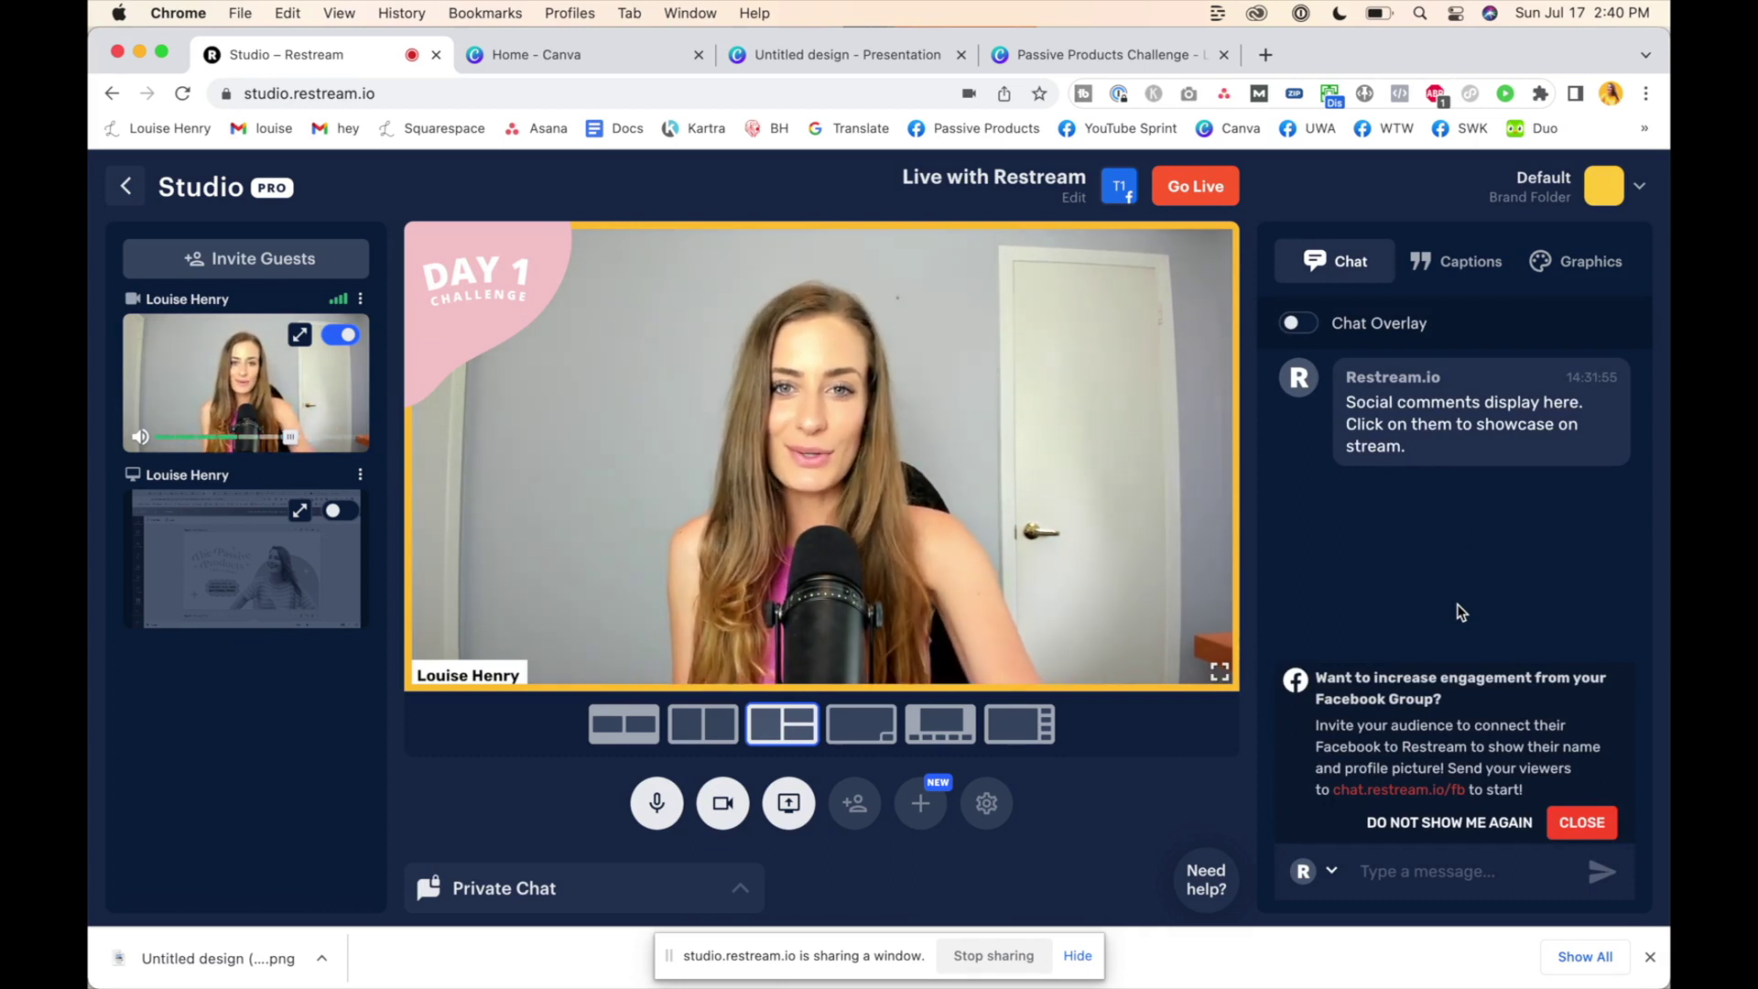
mouse_move(1470, 442)
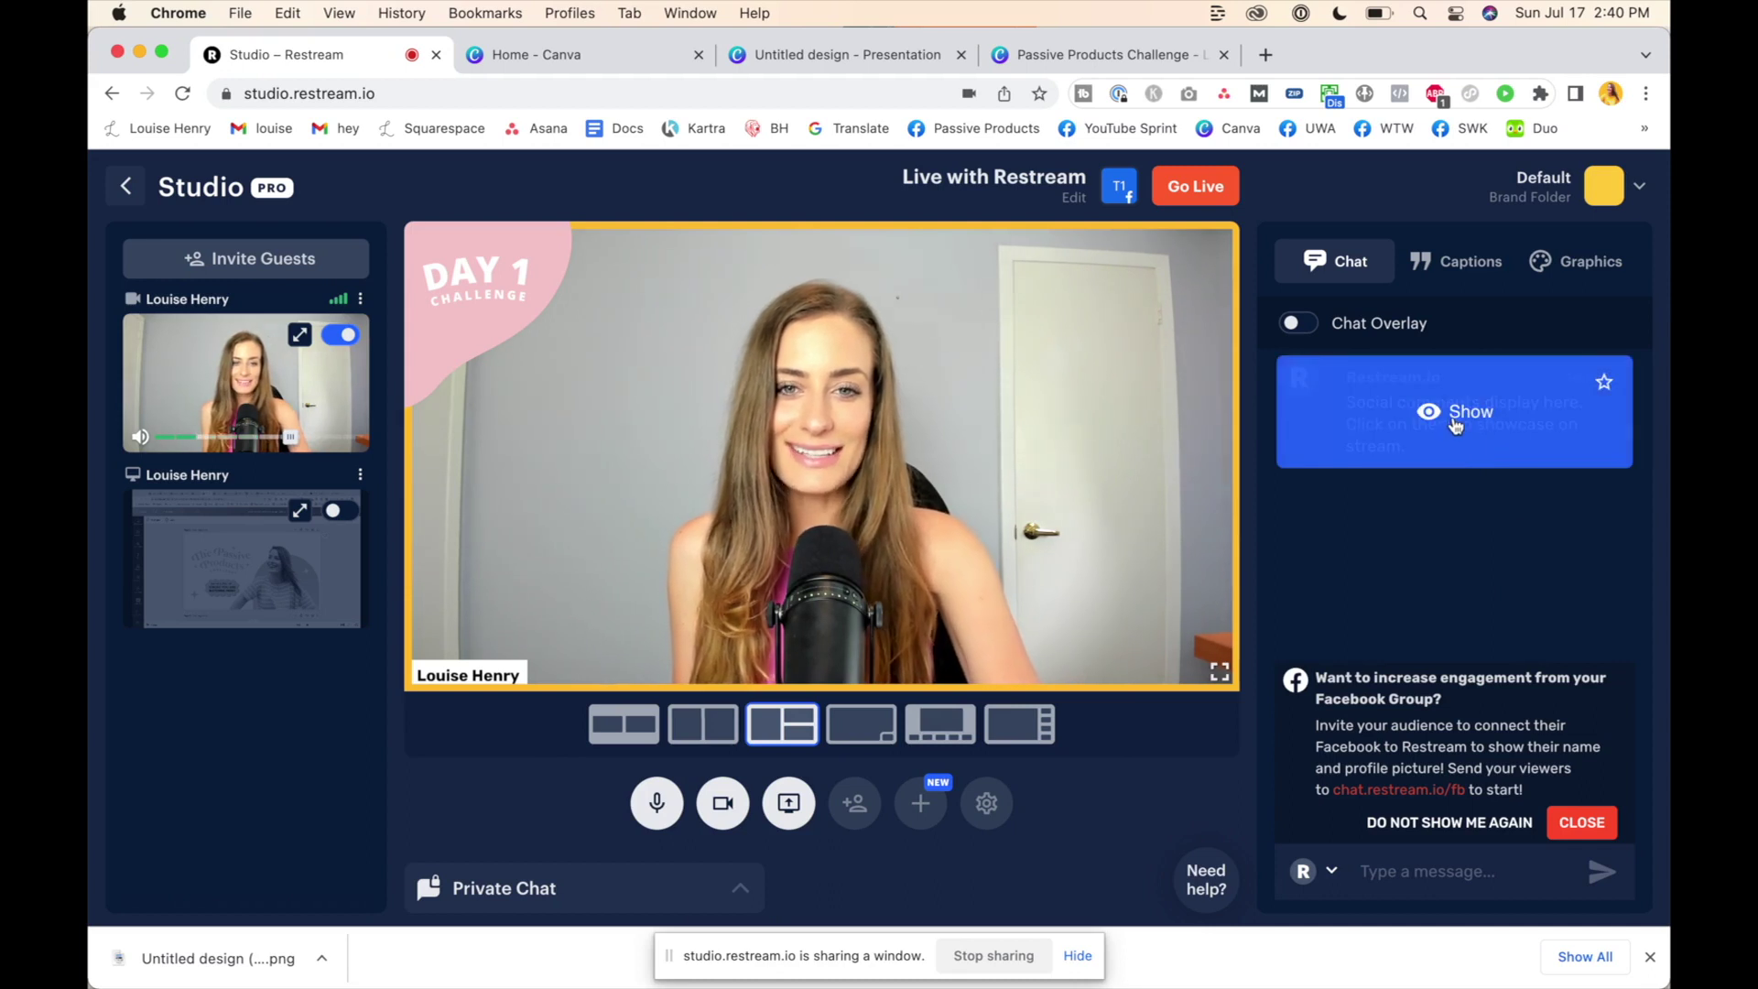
left_click(1454, 423)
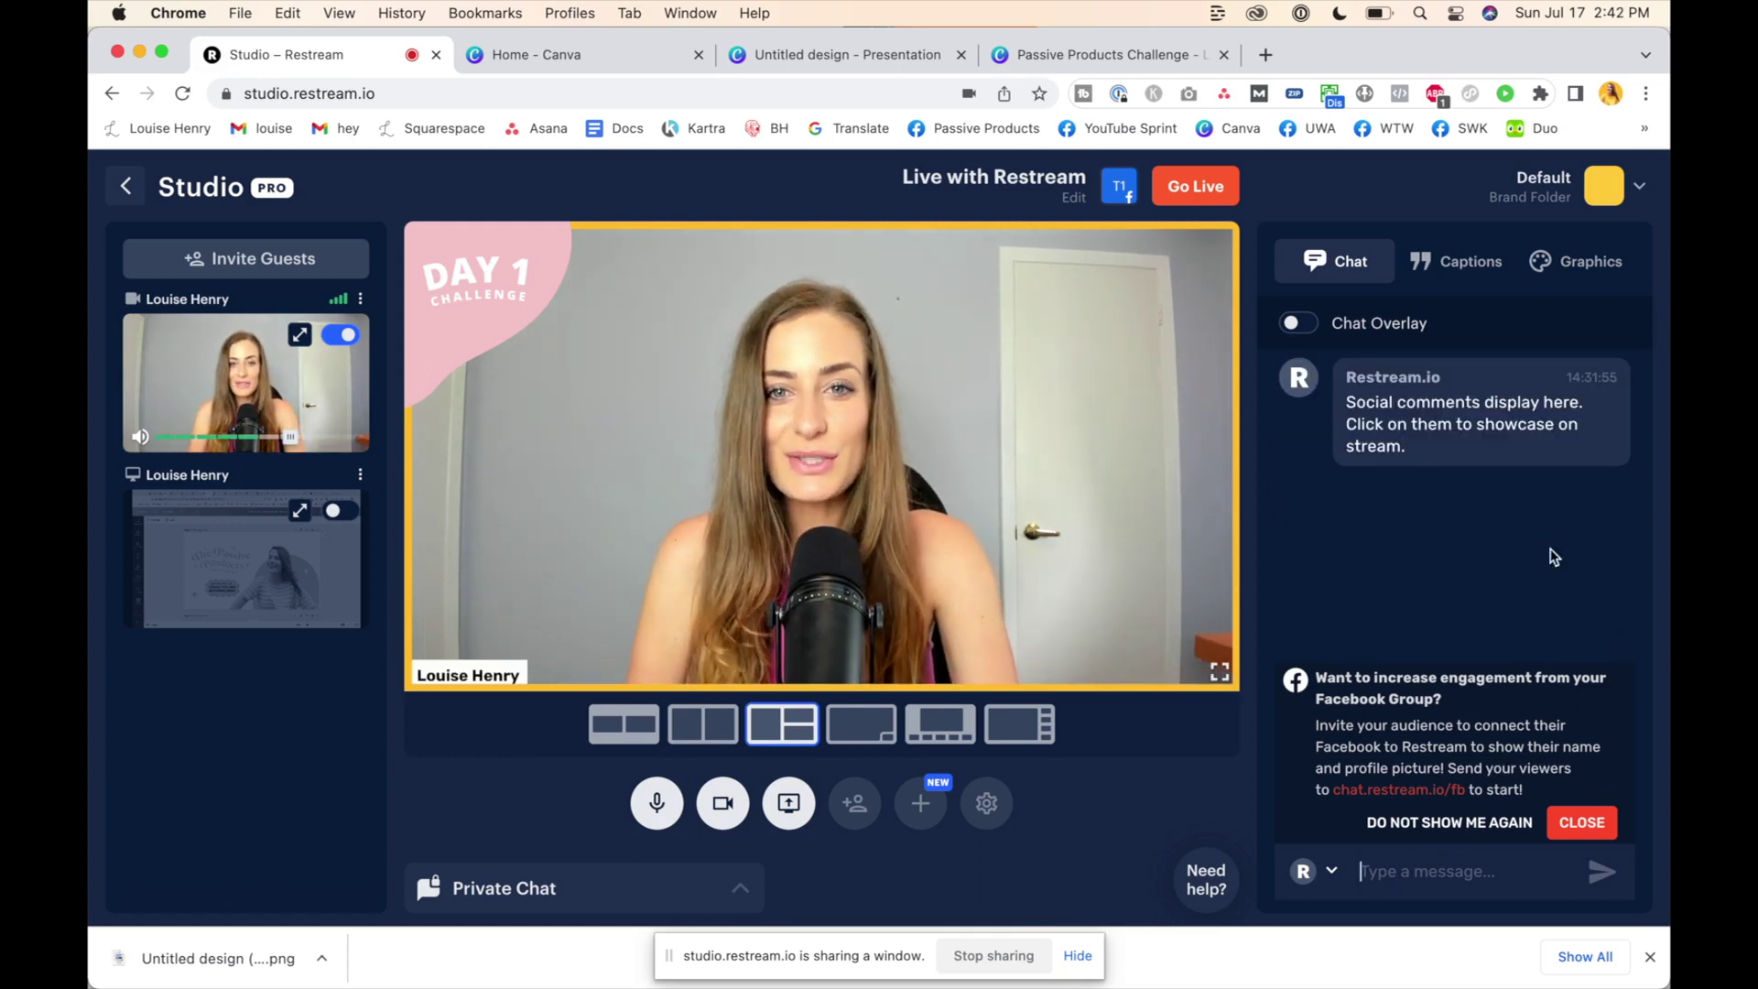
Show the lower third "Restream allows you to stream live to 30+ social platforms at once." and briefly run the "We are live with Restream.io" ticker
left_click(1468, 268)
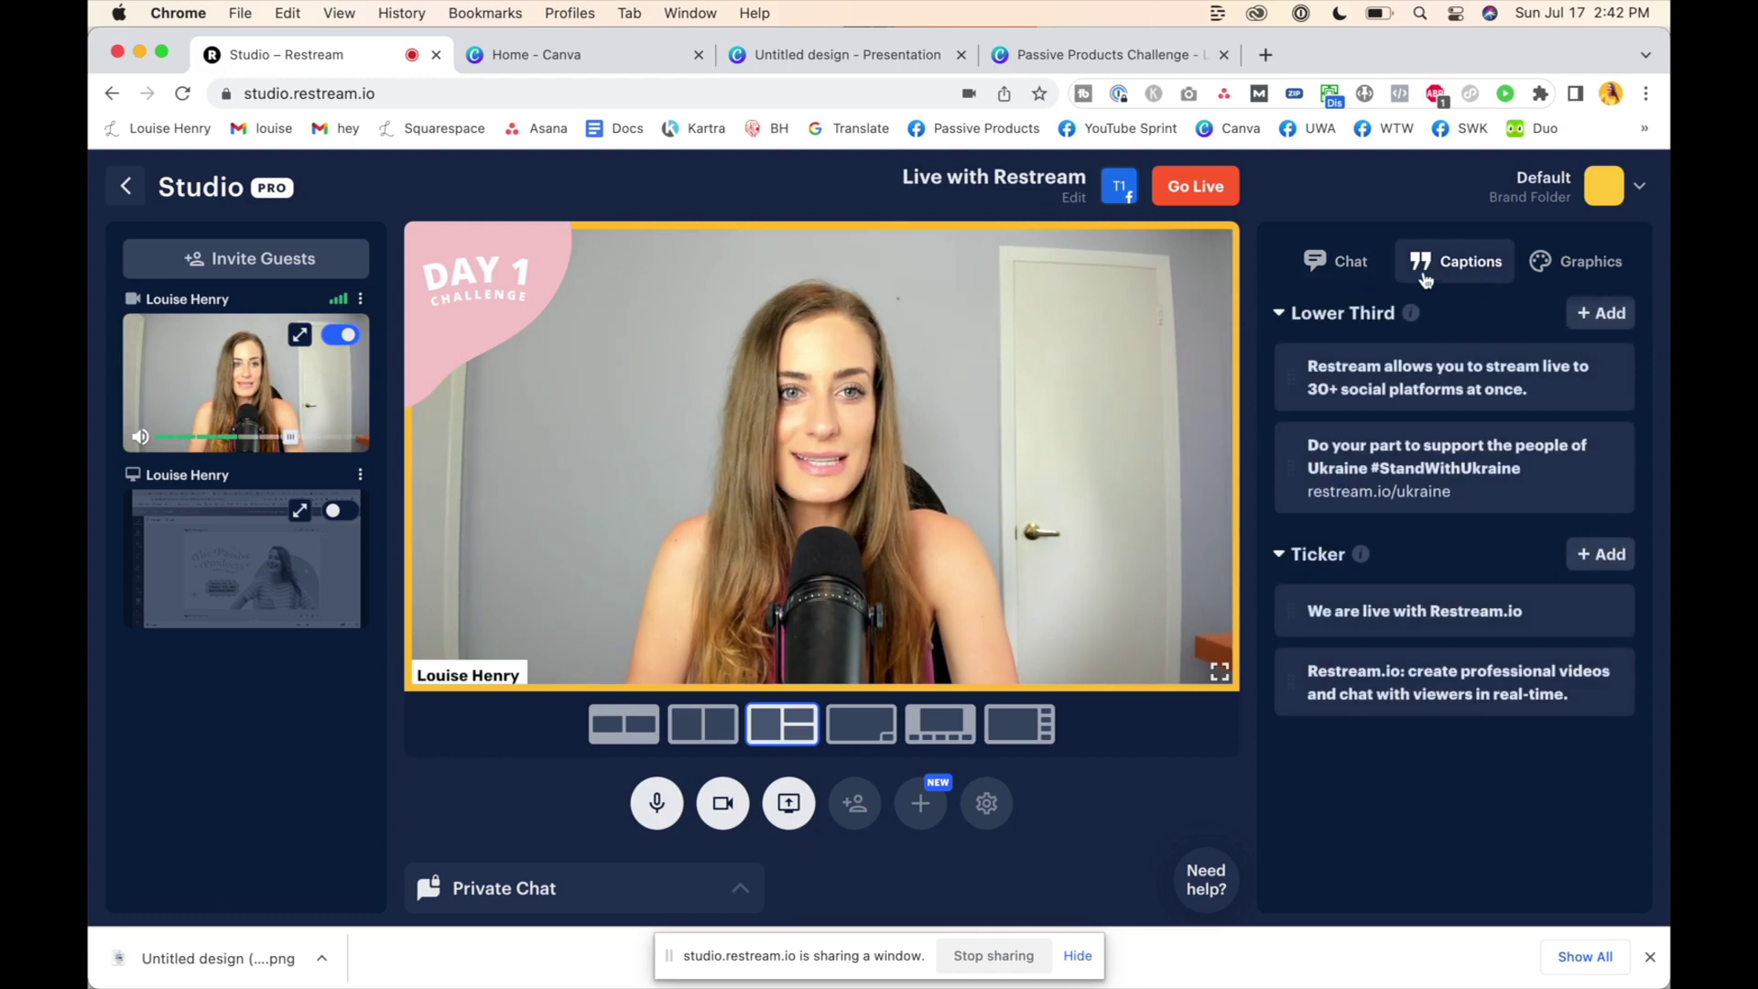
mouse_move(1435, 403)
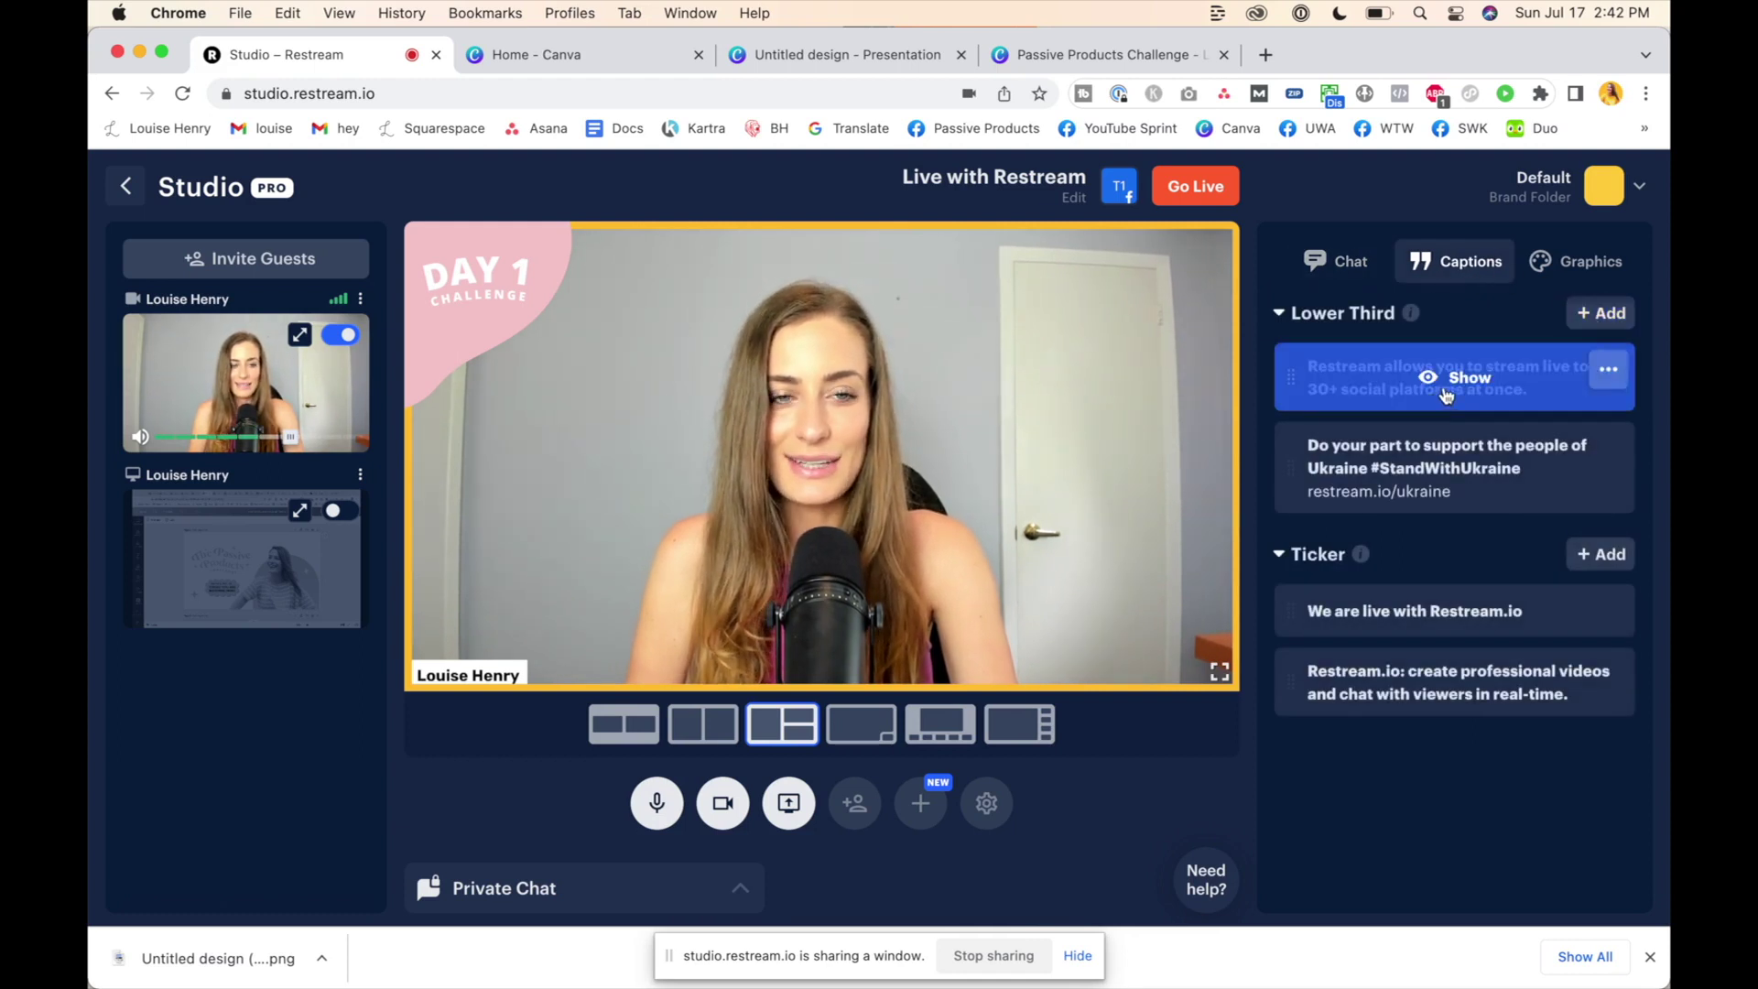
left_click(1447, 394)
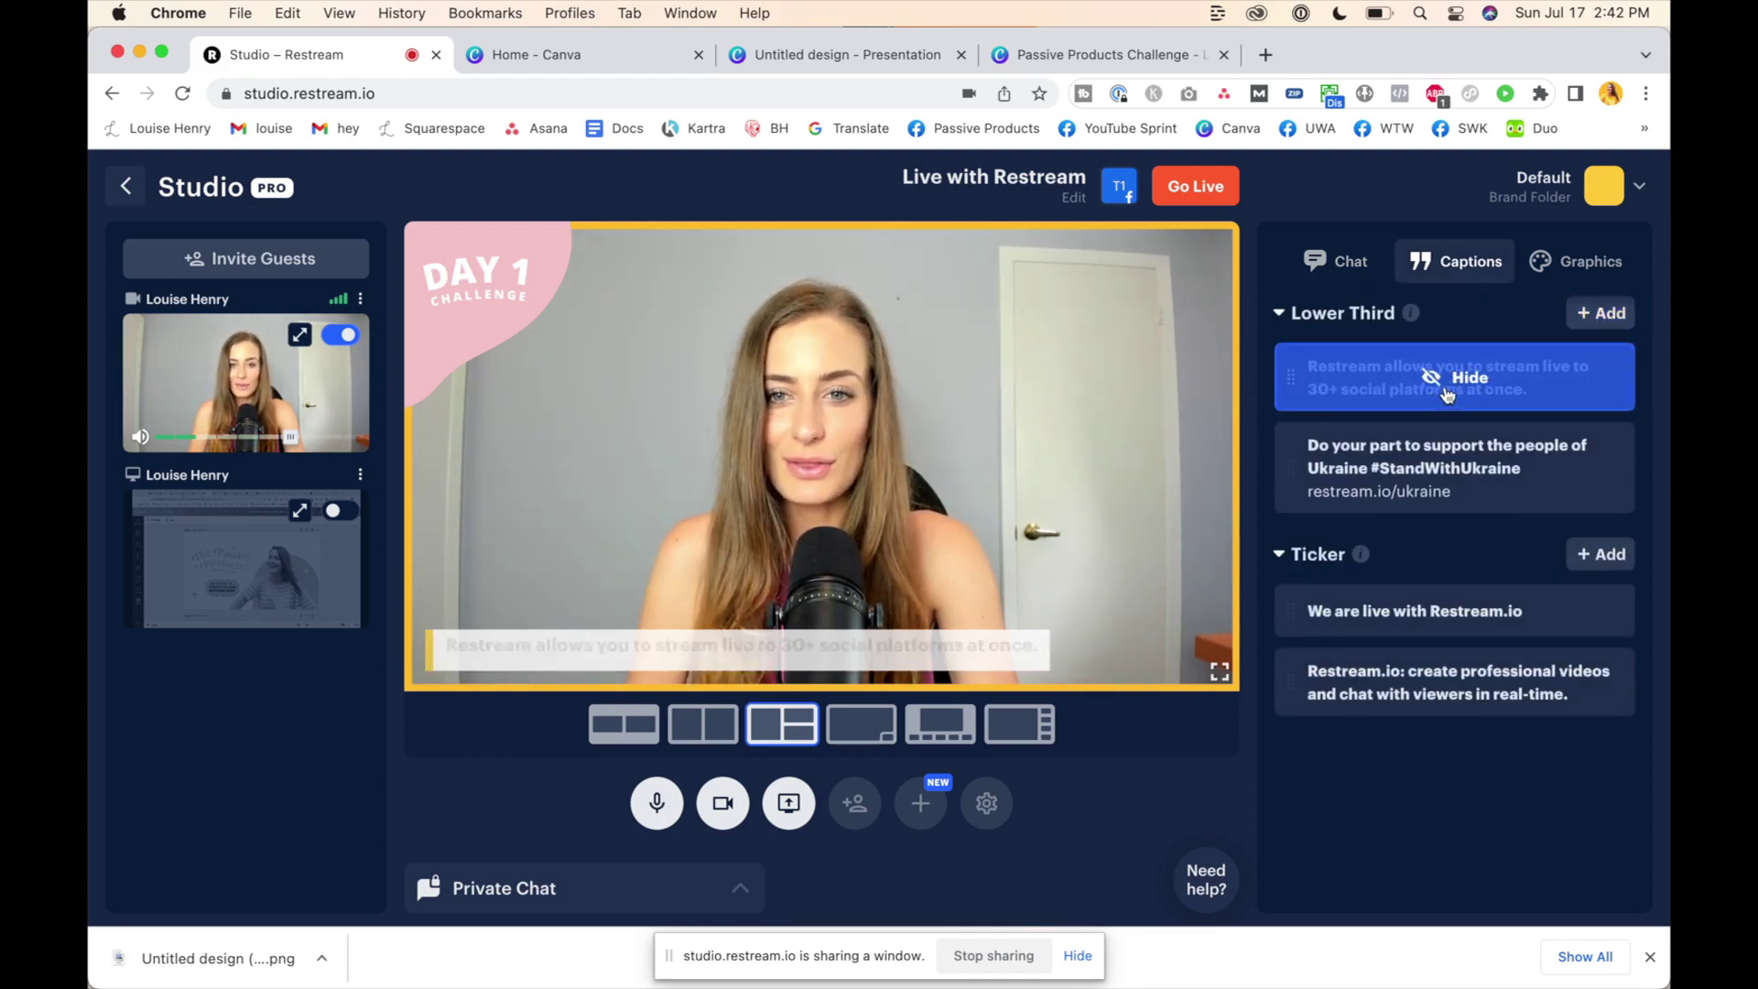
mouse_move(1437, 611)
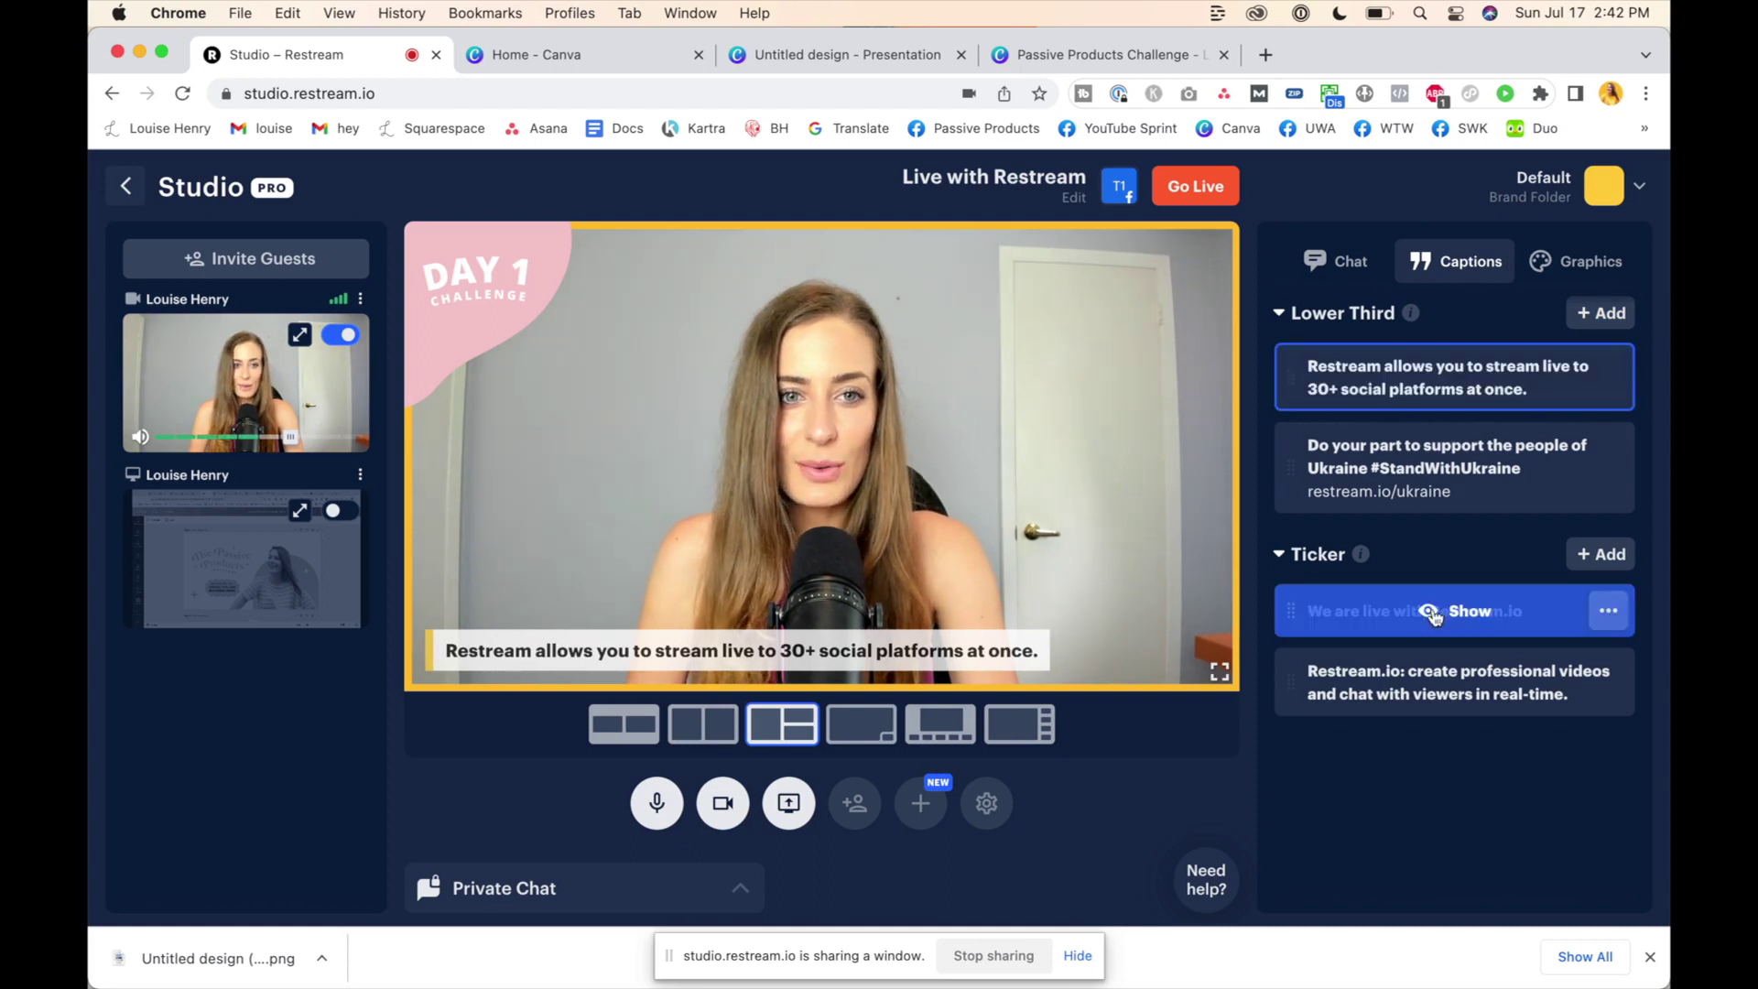
left_click(1438, 611)
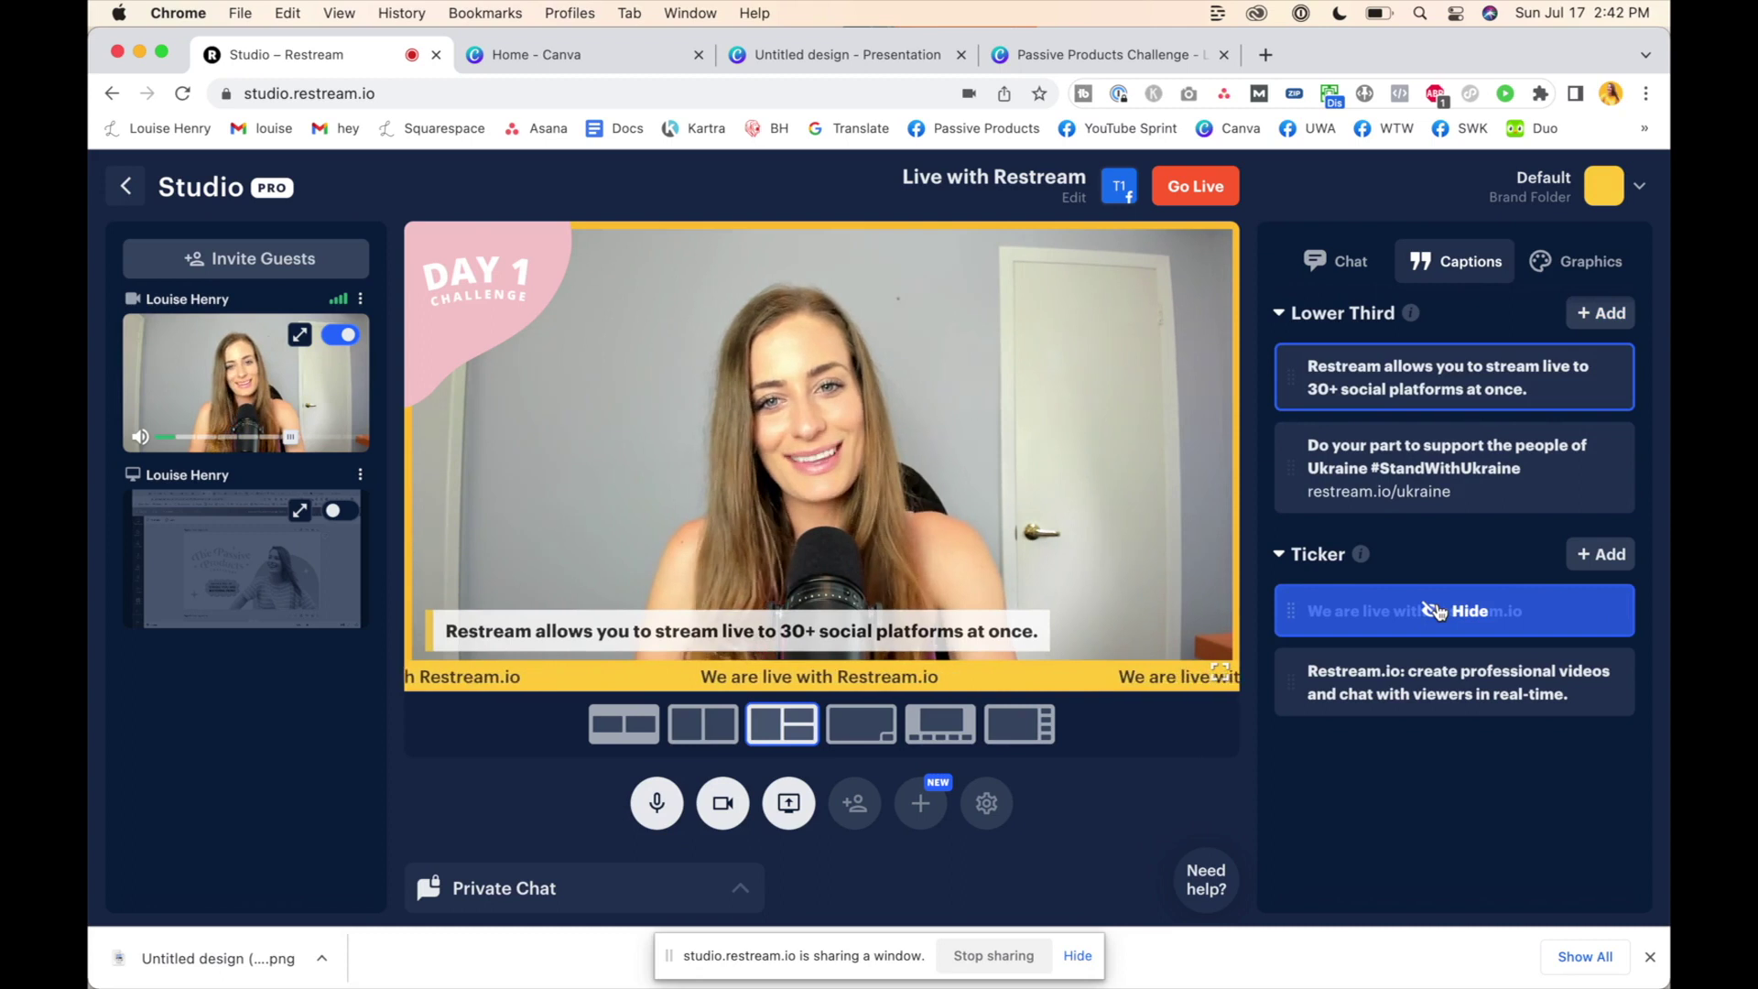
left_click(1436, 610)
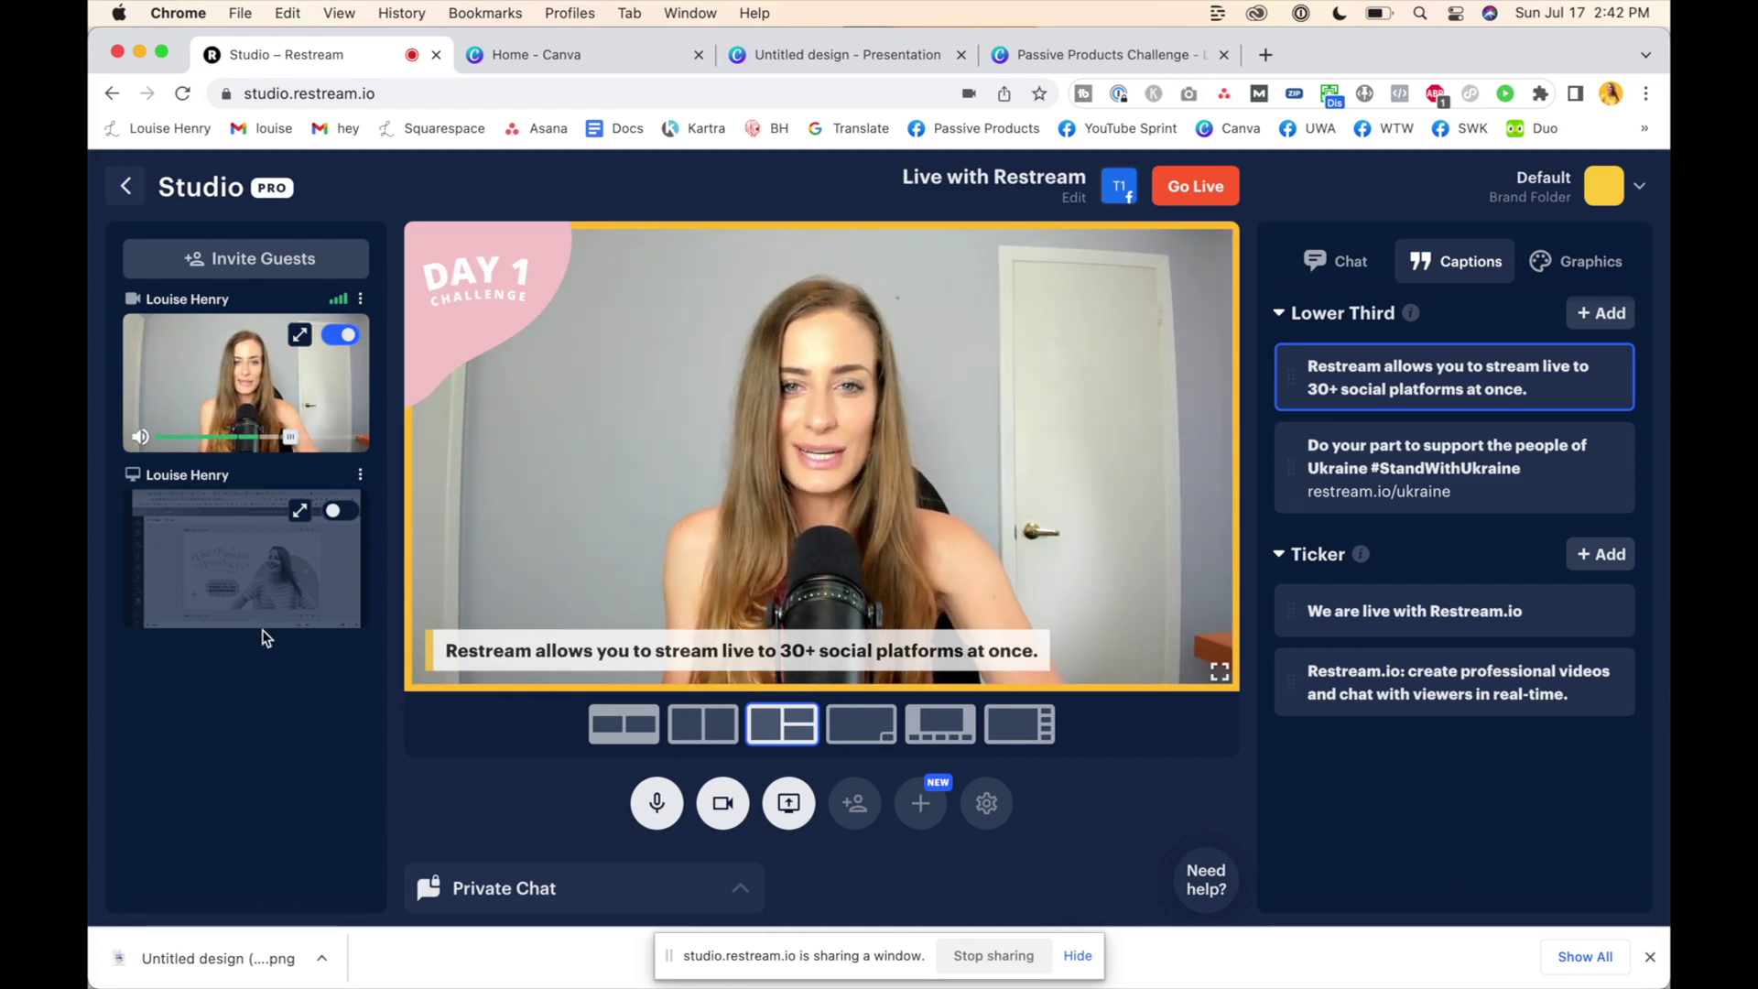
Open the private chat to view it and close it again
left_click(597, 890)
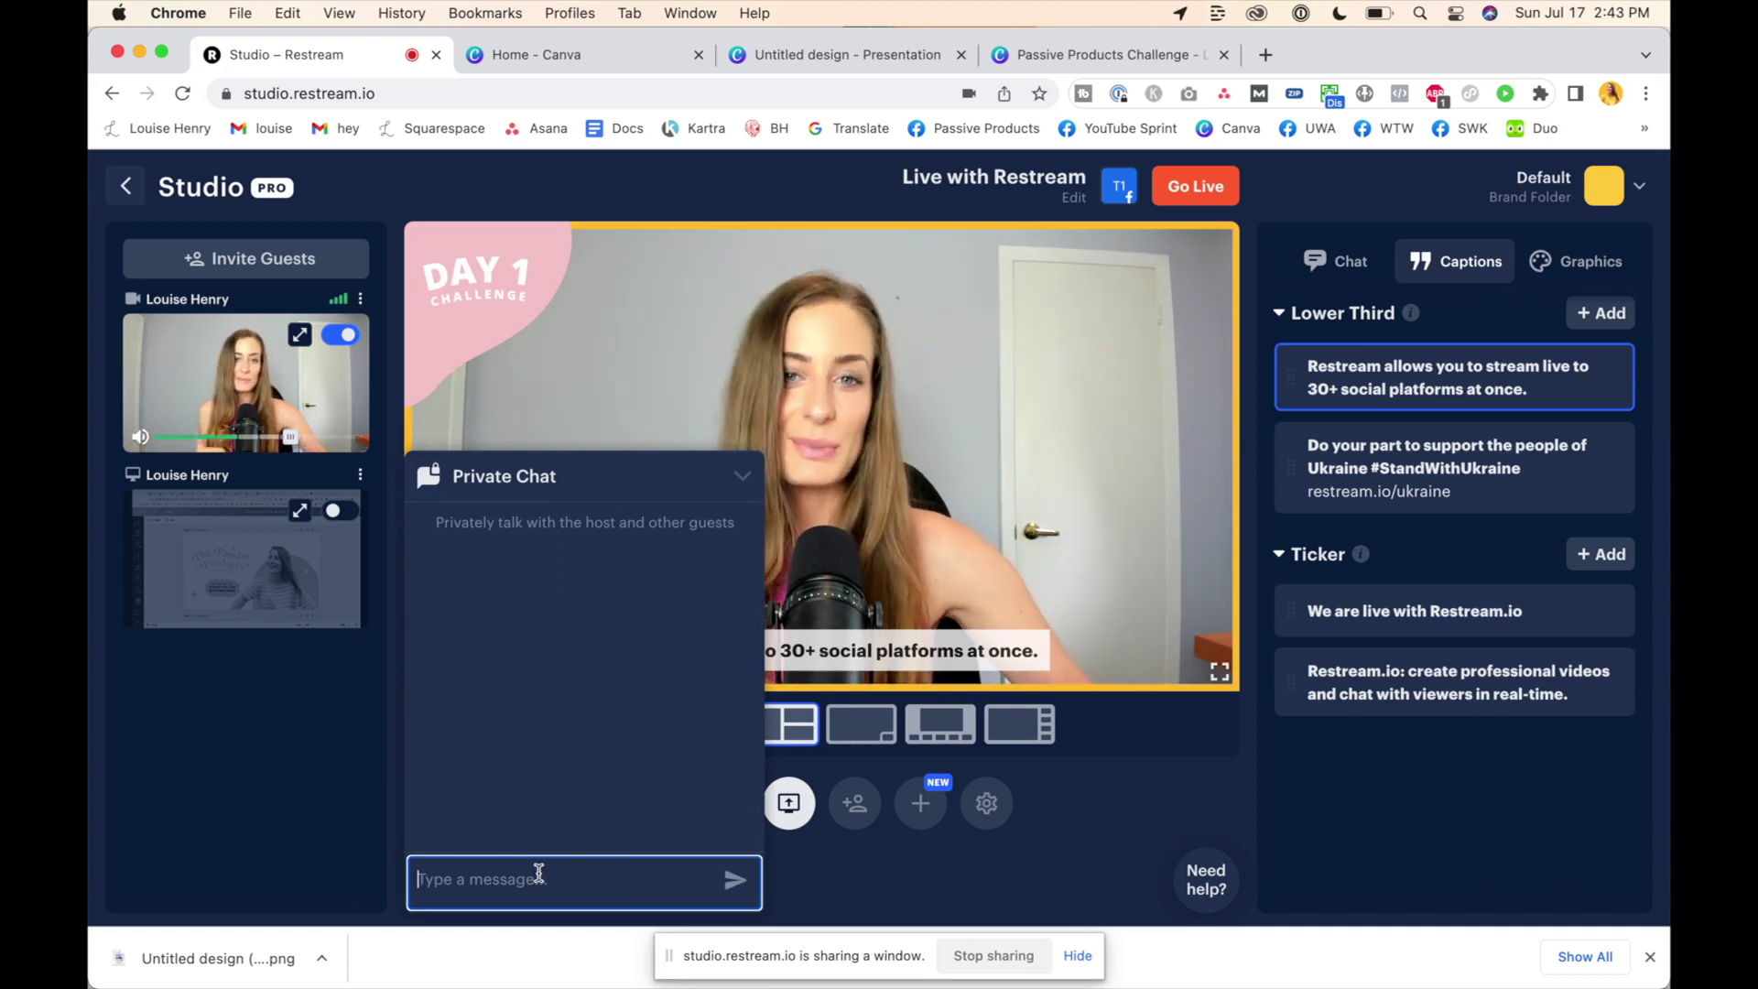
left_click(1207, 789)
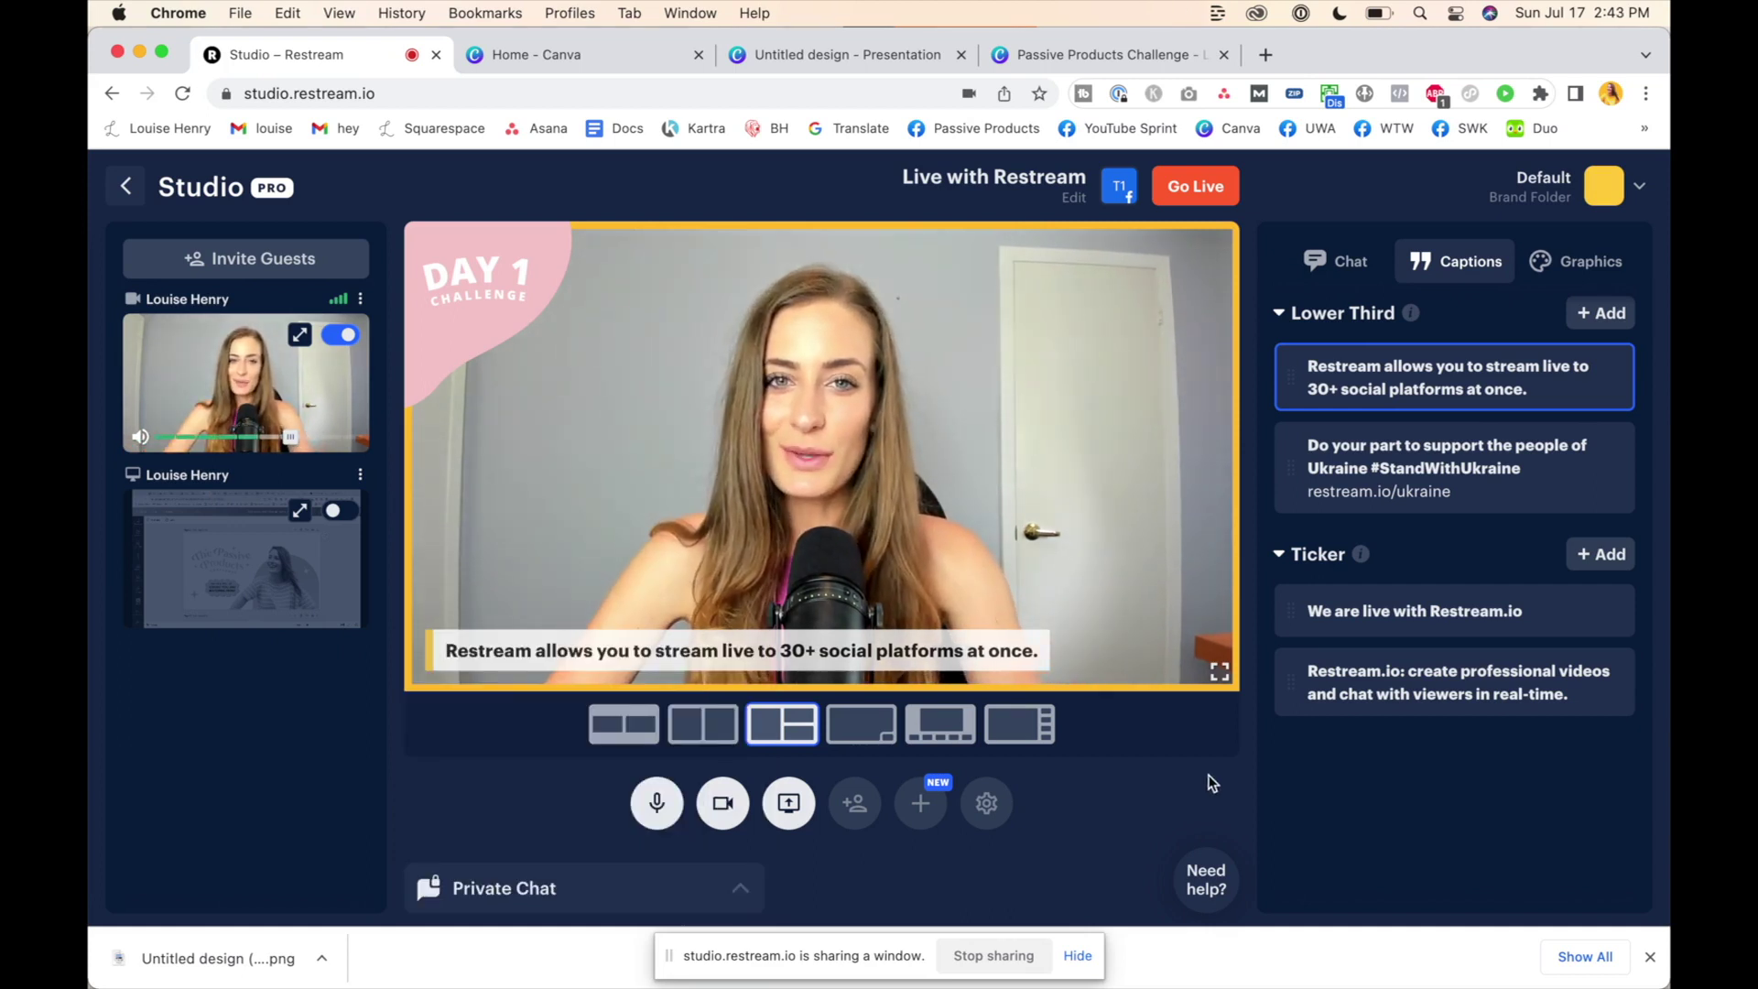
Set the stream title to "Testing Day 1" and the description to "Live test!", and proceed to the destinations
left_click(1074, 199)
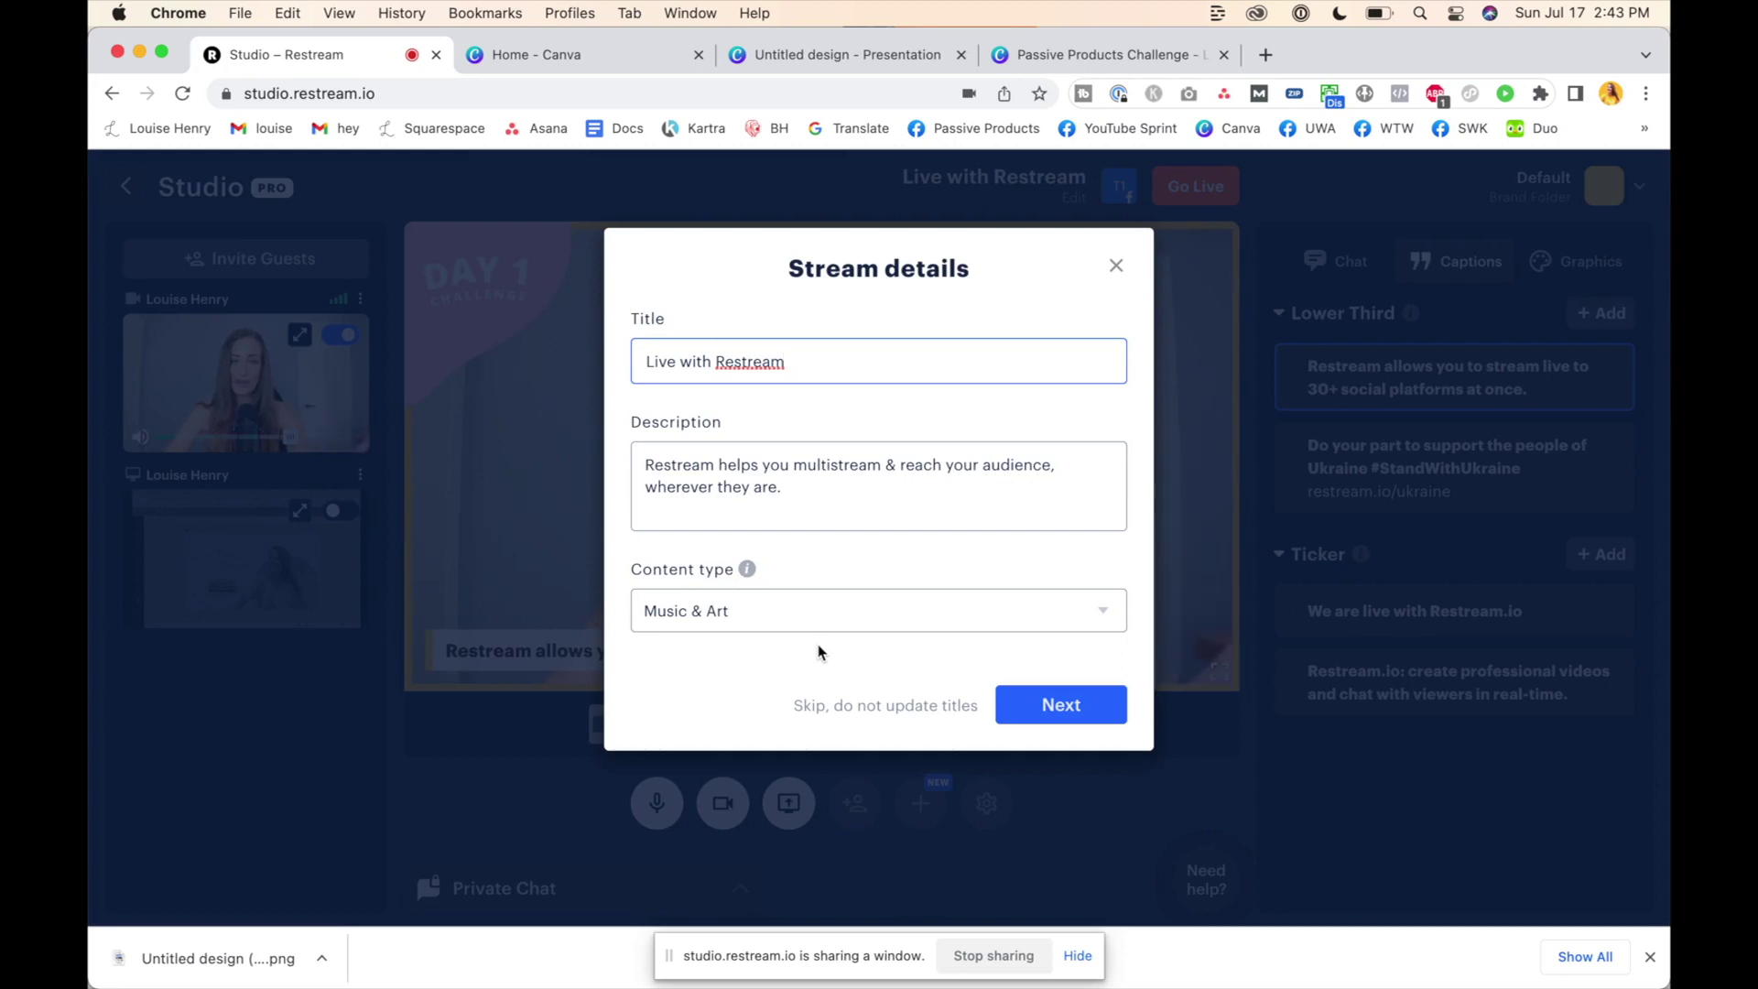
triple_click(747, 358)
type("Testing Day 1")
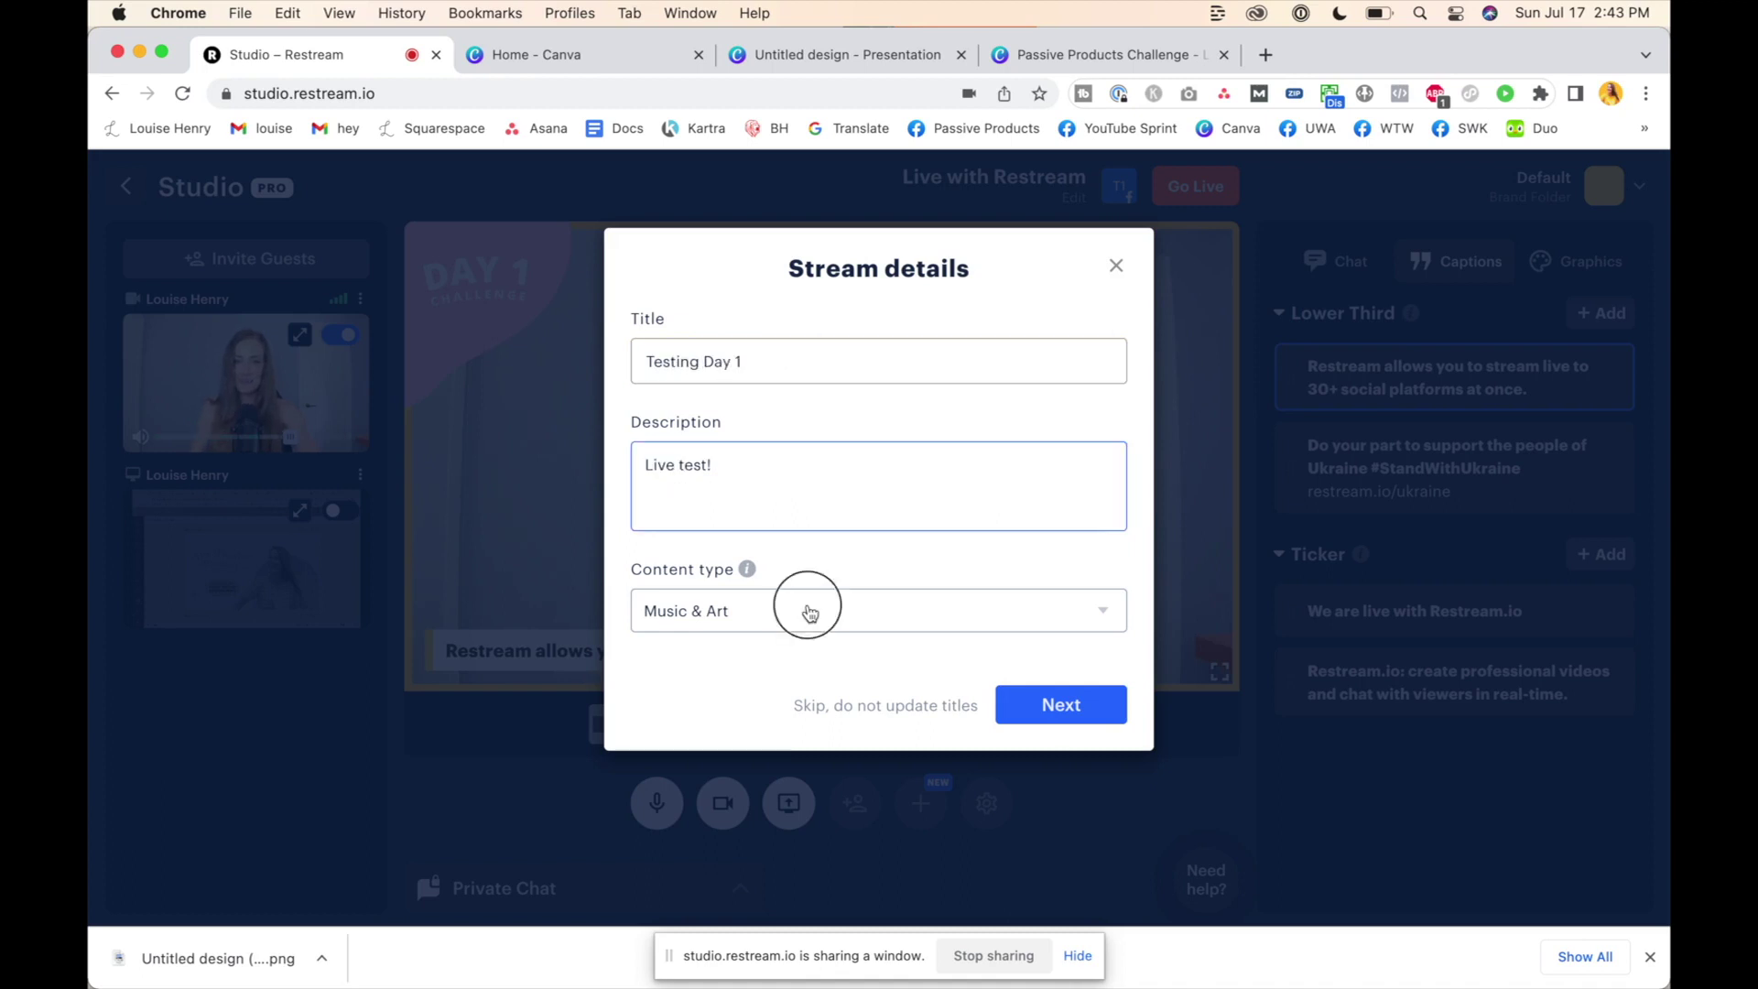
left_click(810, 614)
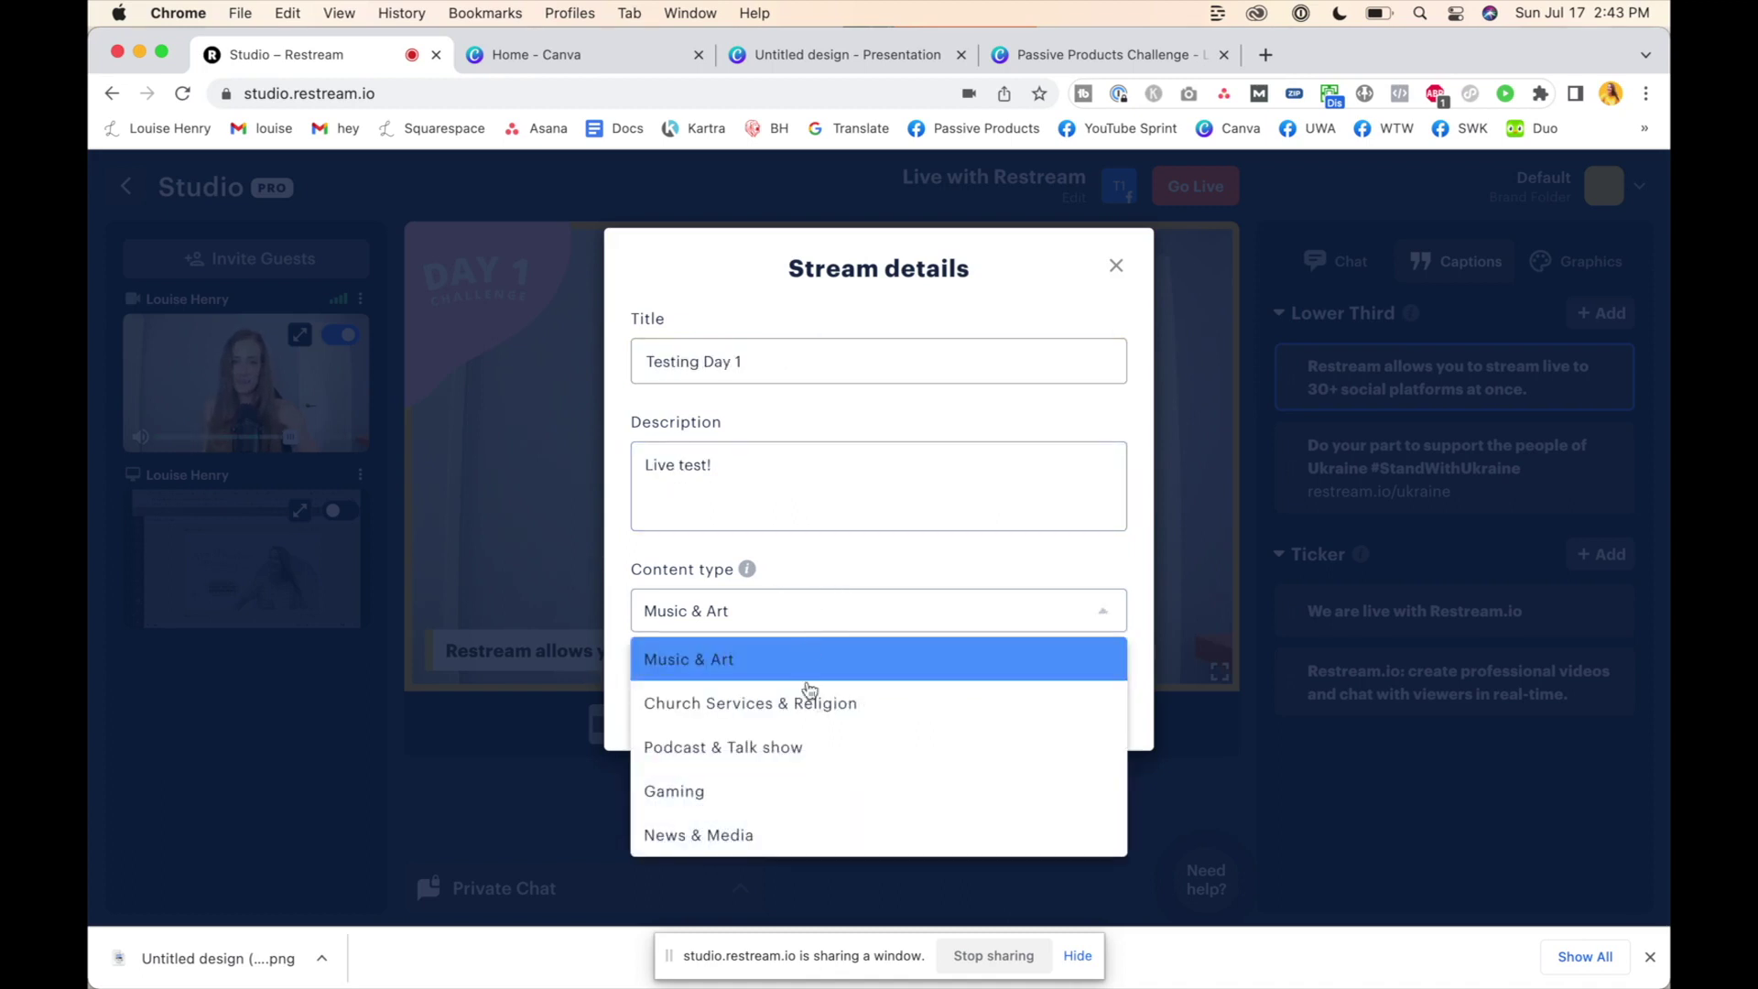
scroll(810, 705, "down", 3)
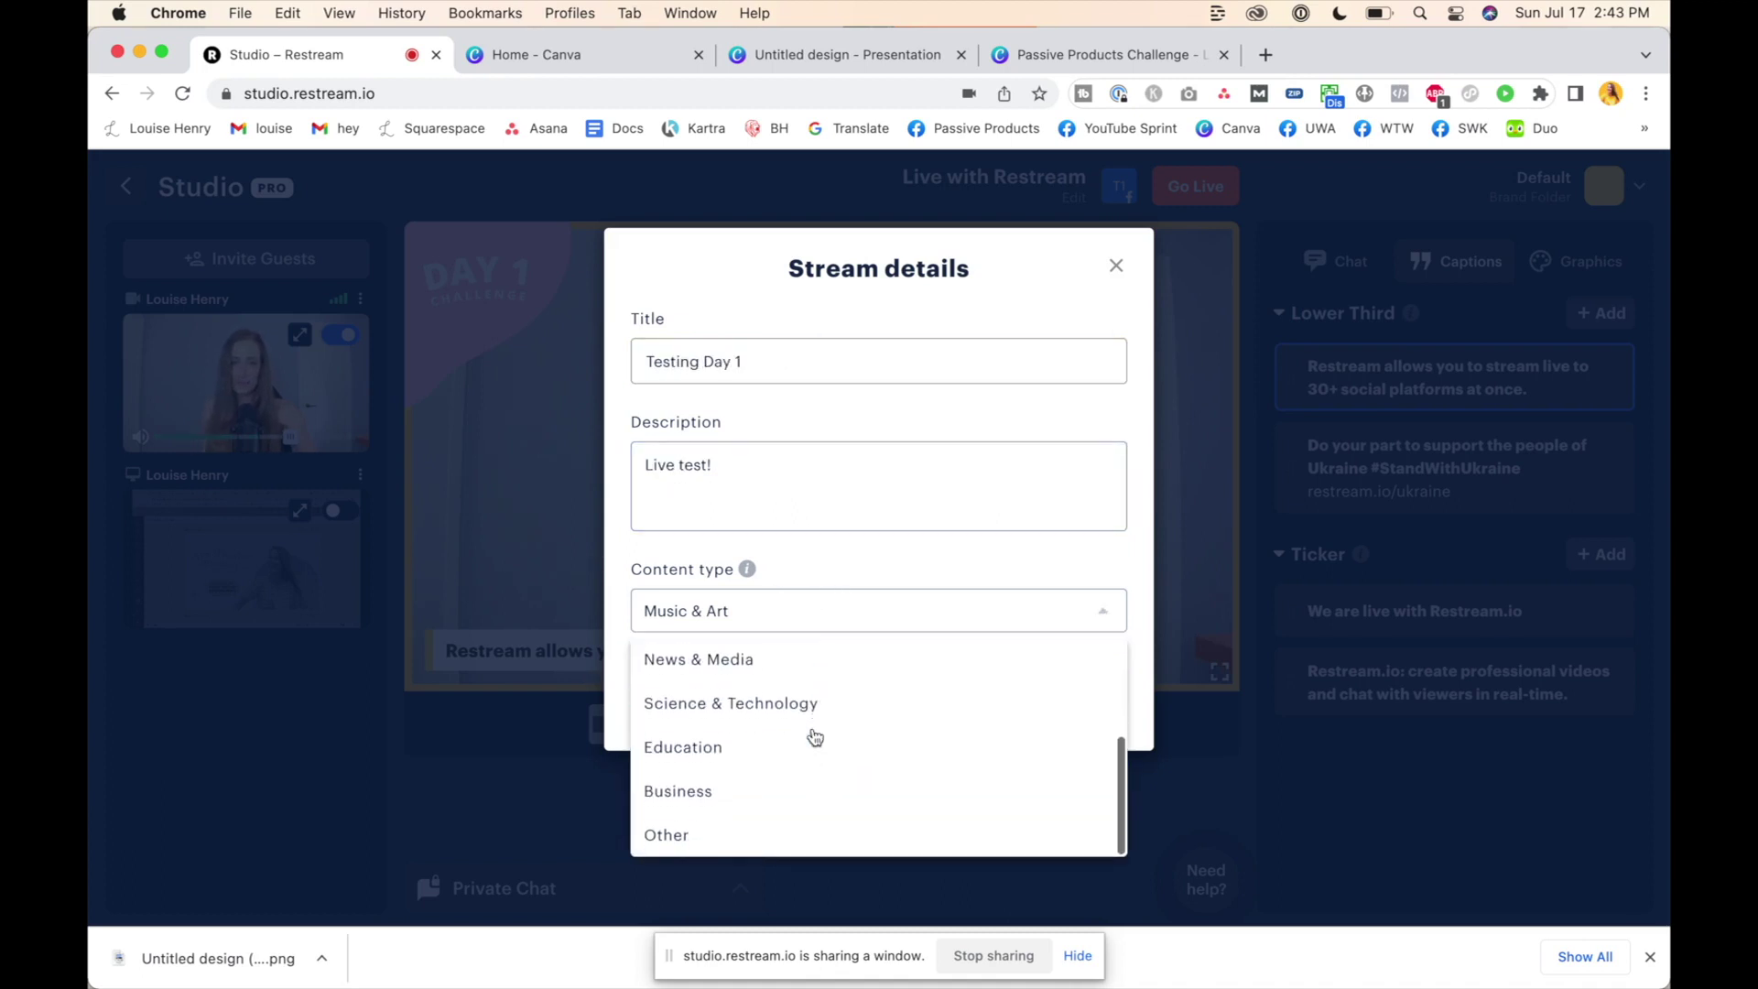
left_click(710, 745)
key("Down")
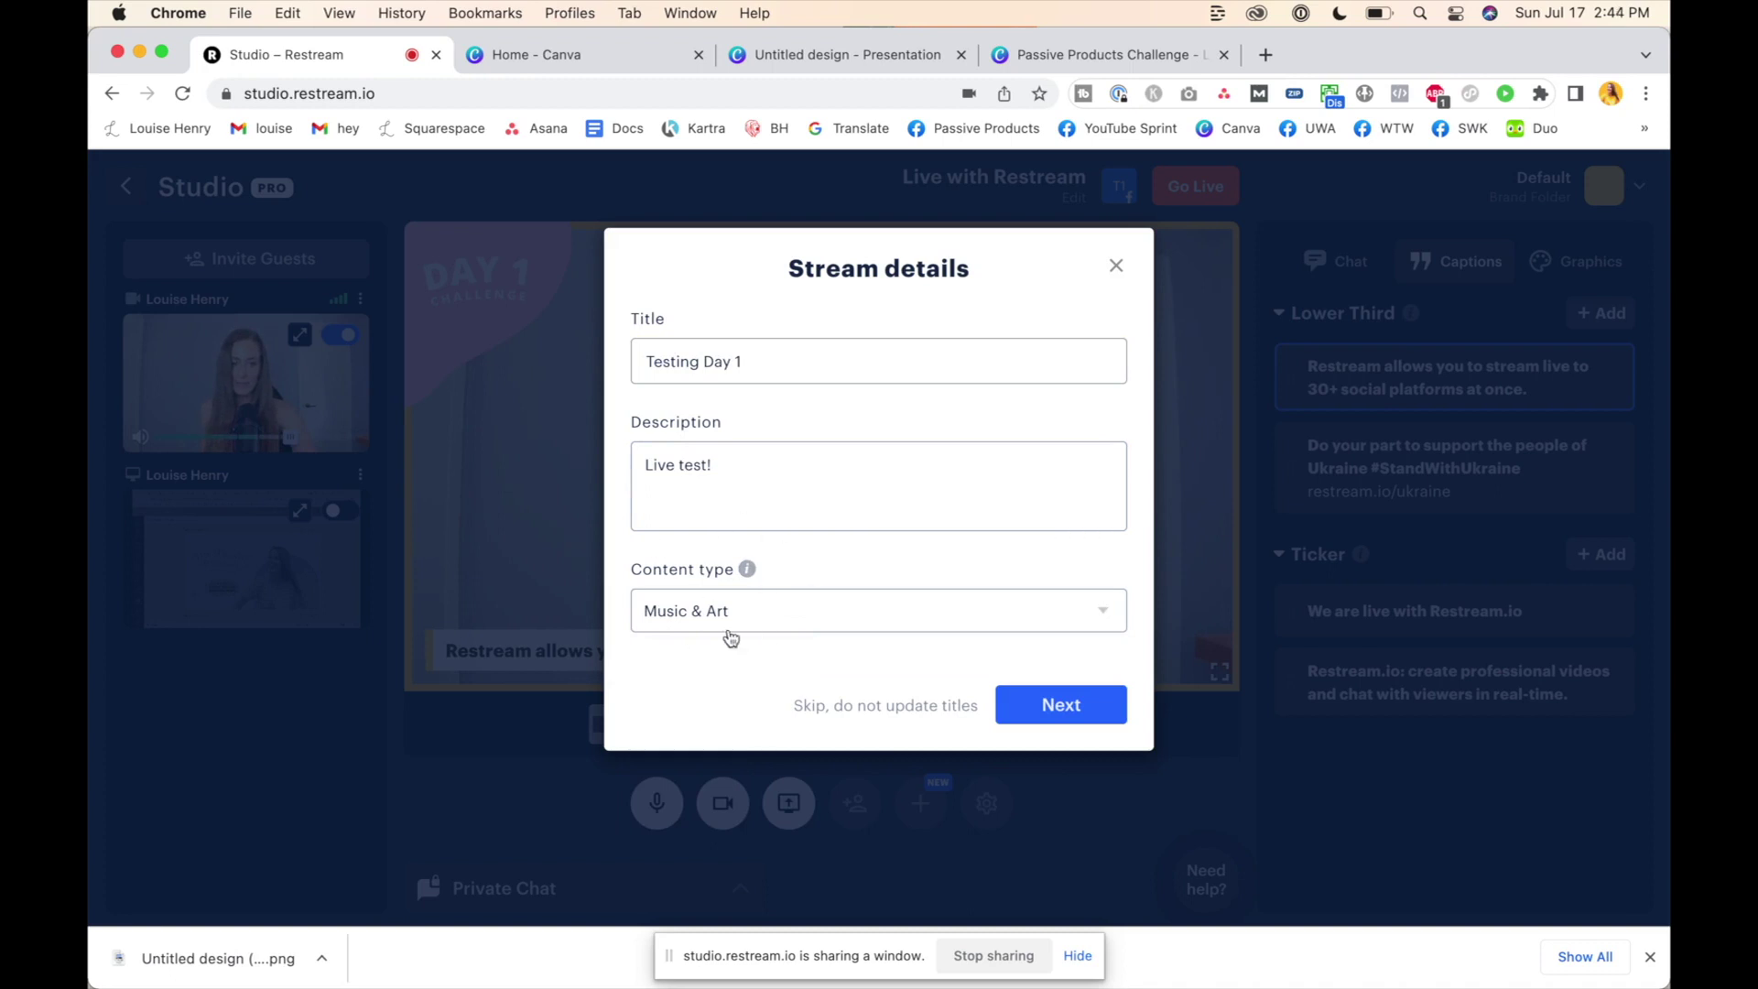
left_click(1079, 710)
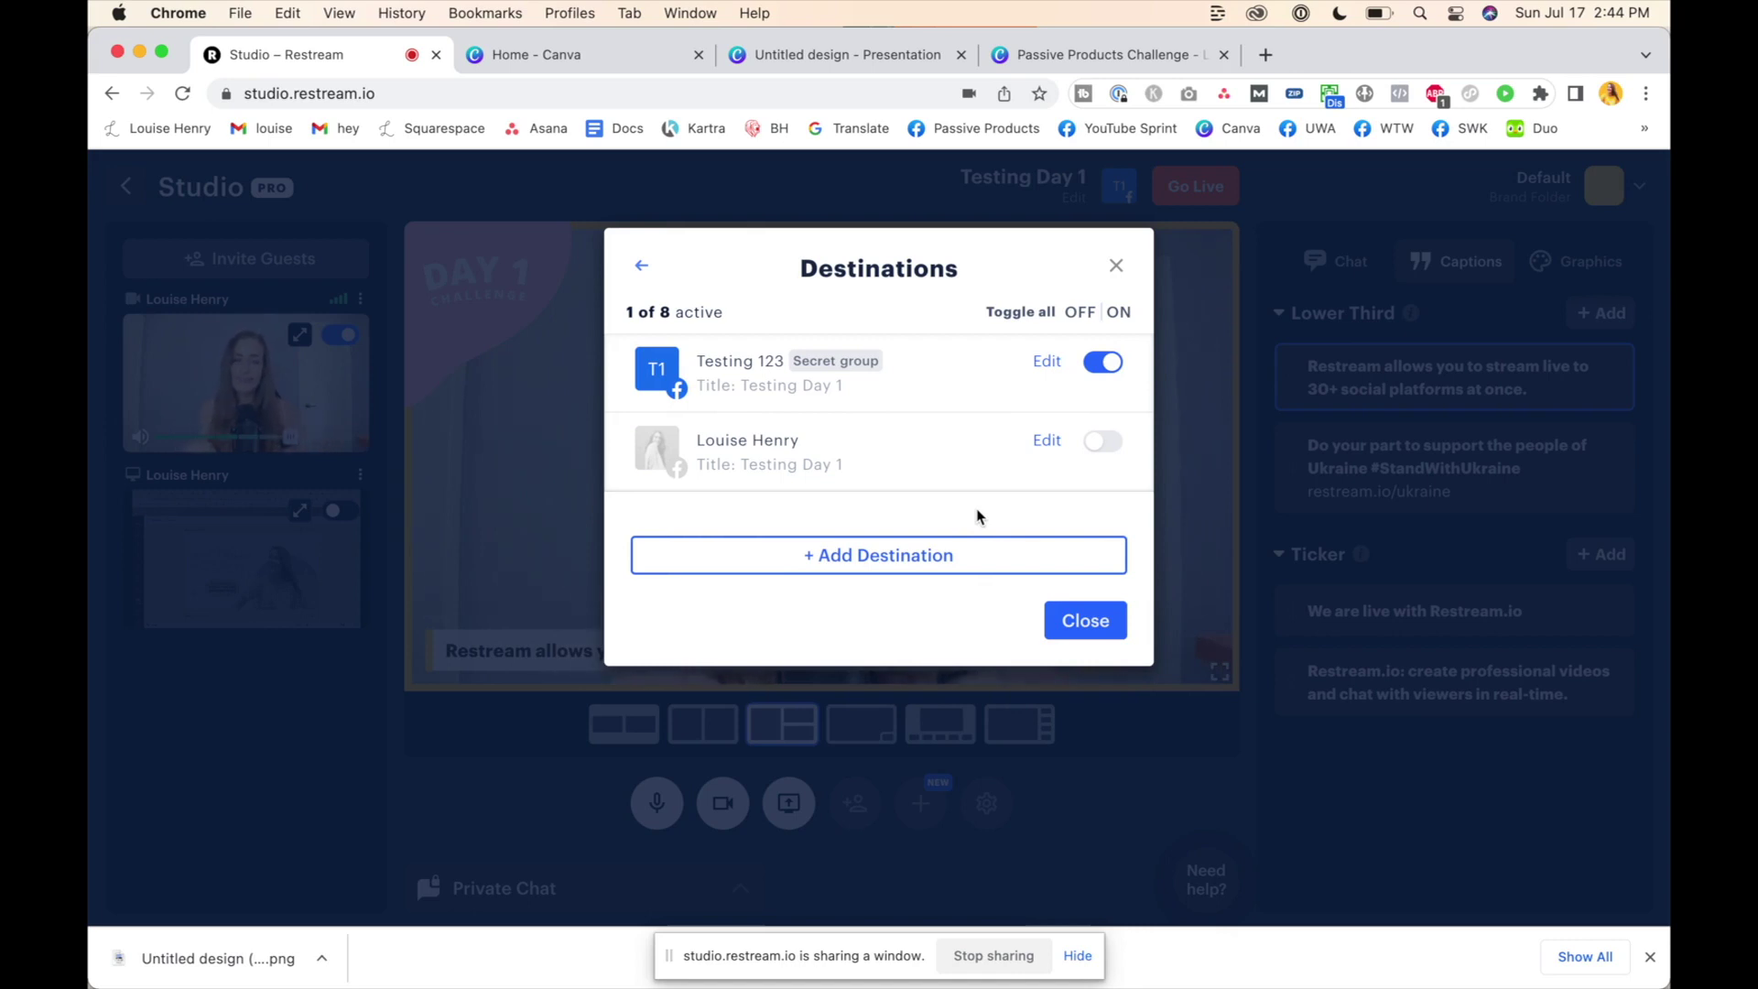
Add a Facebook group as a streaming destination, choosing the Free 4-Day Challenge: Passive Products group
left_click(896, 564)
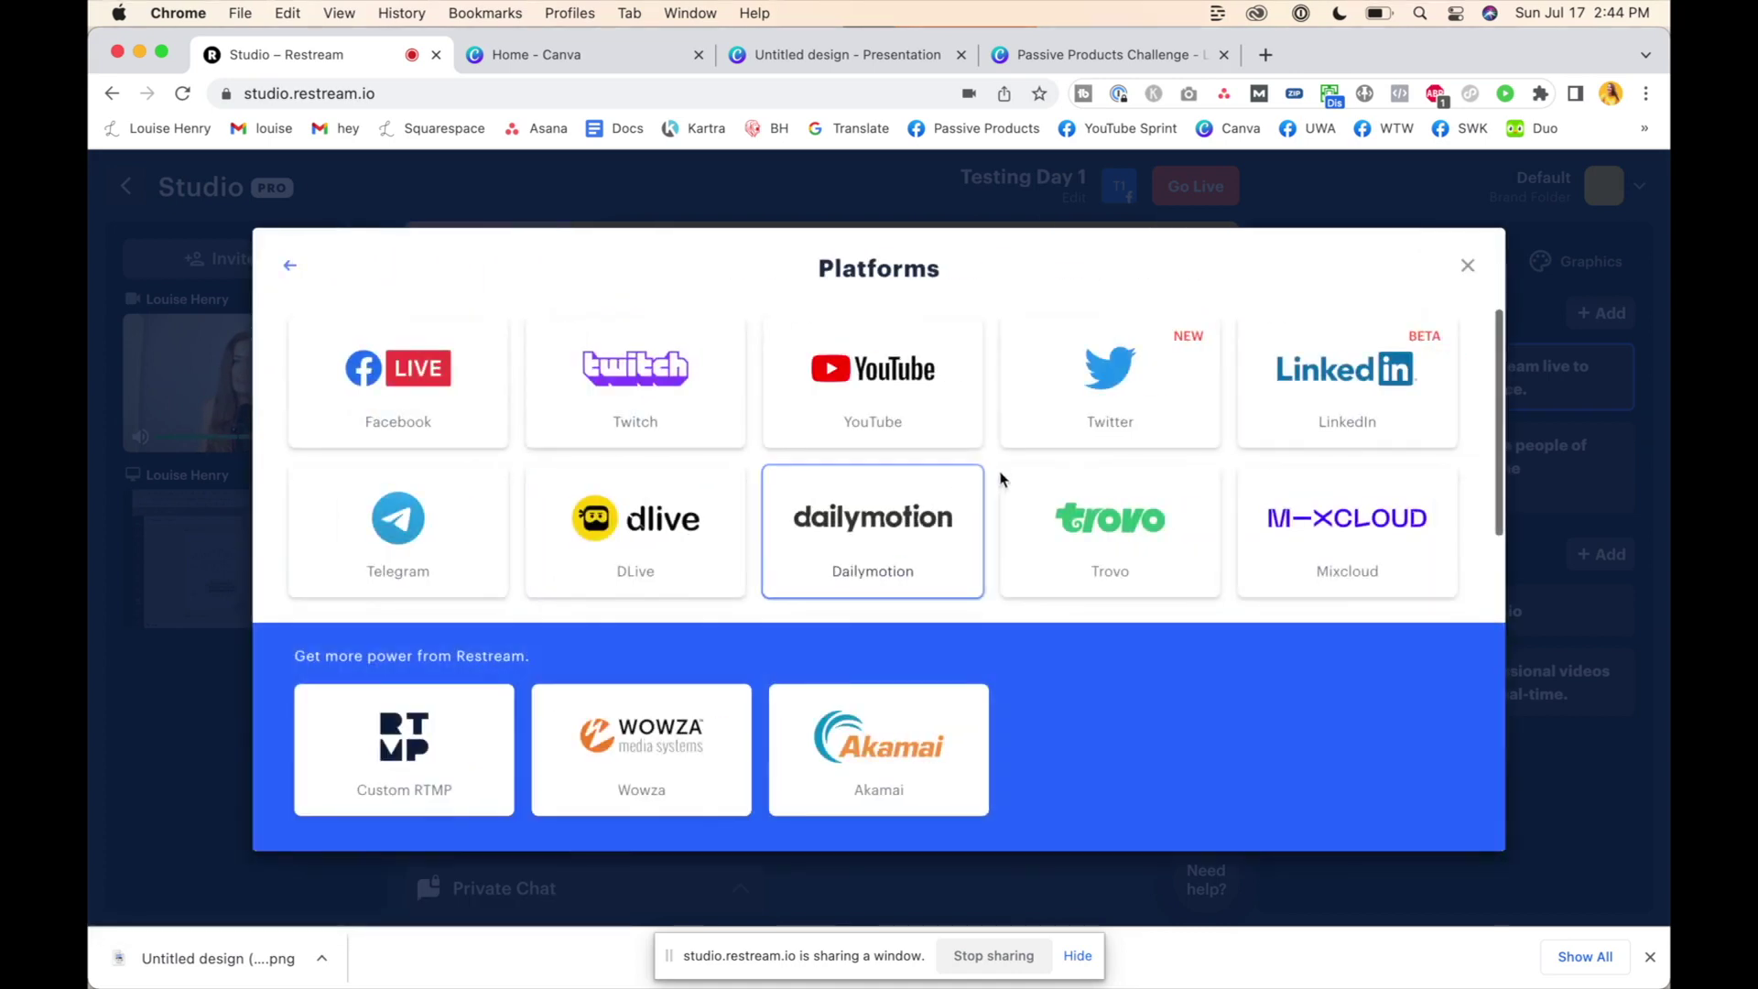
left_click(396, 400)
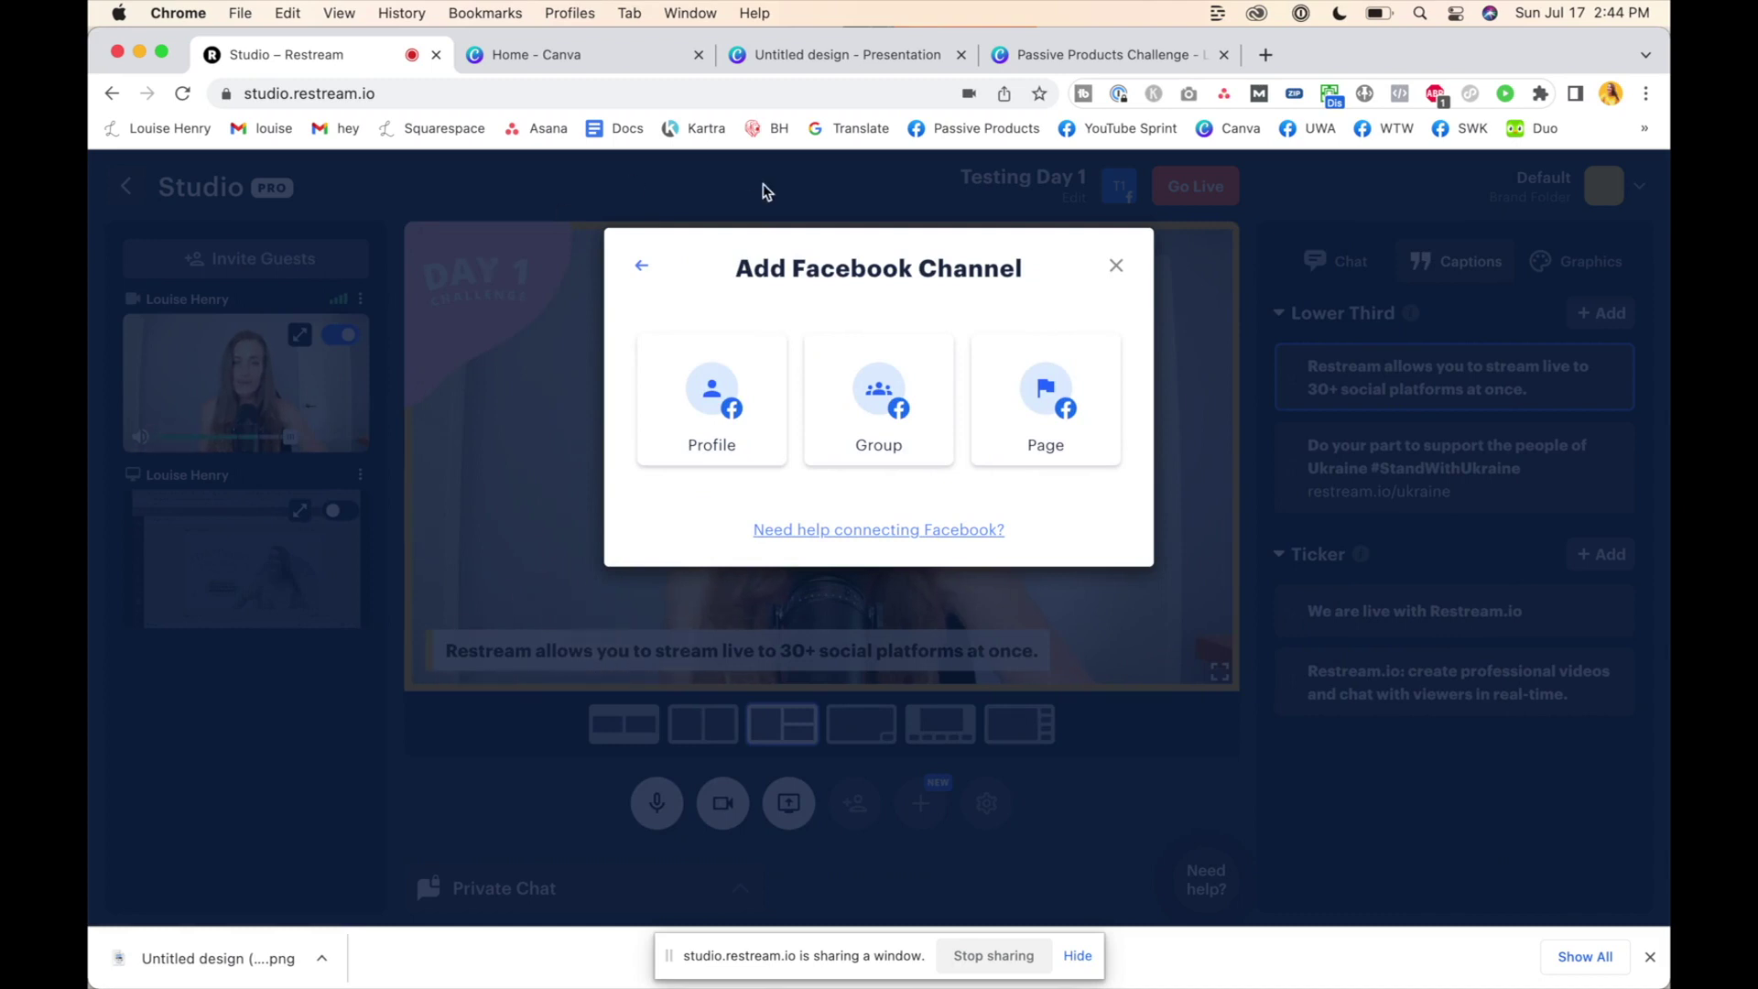
left_click(897, 427)
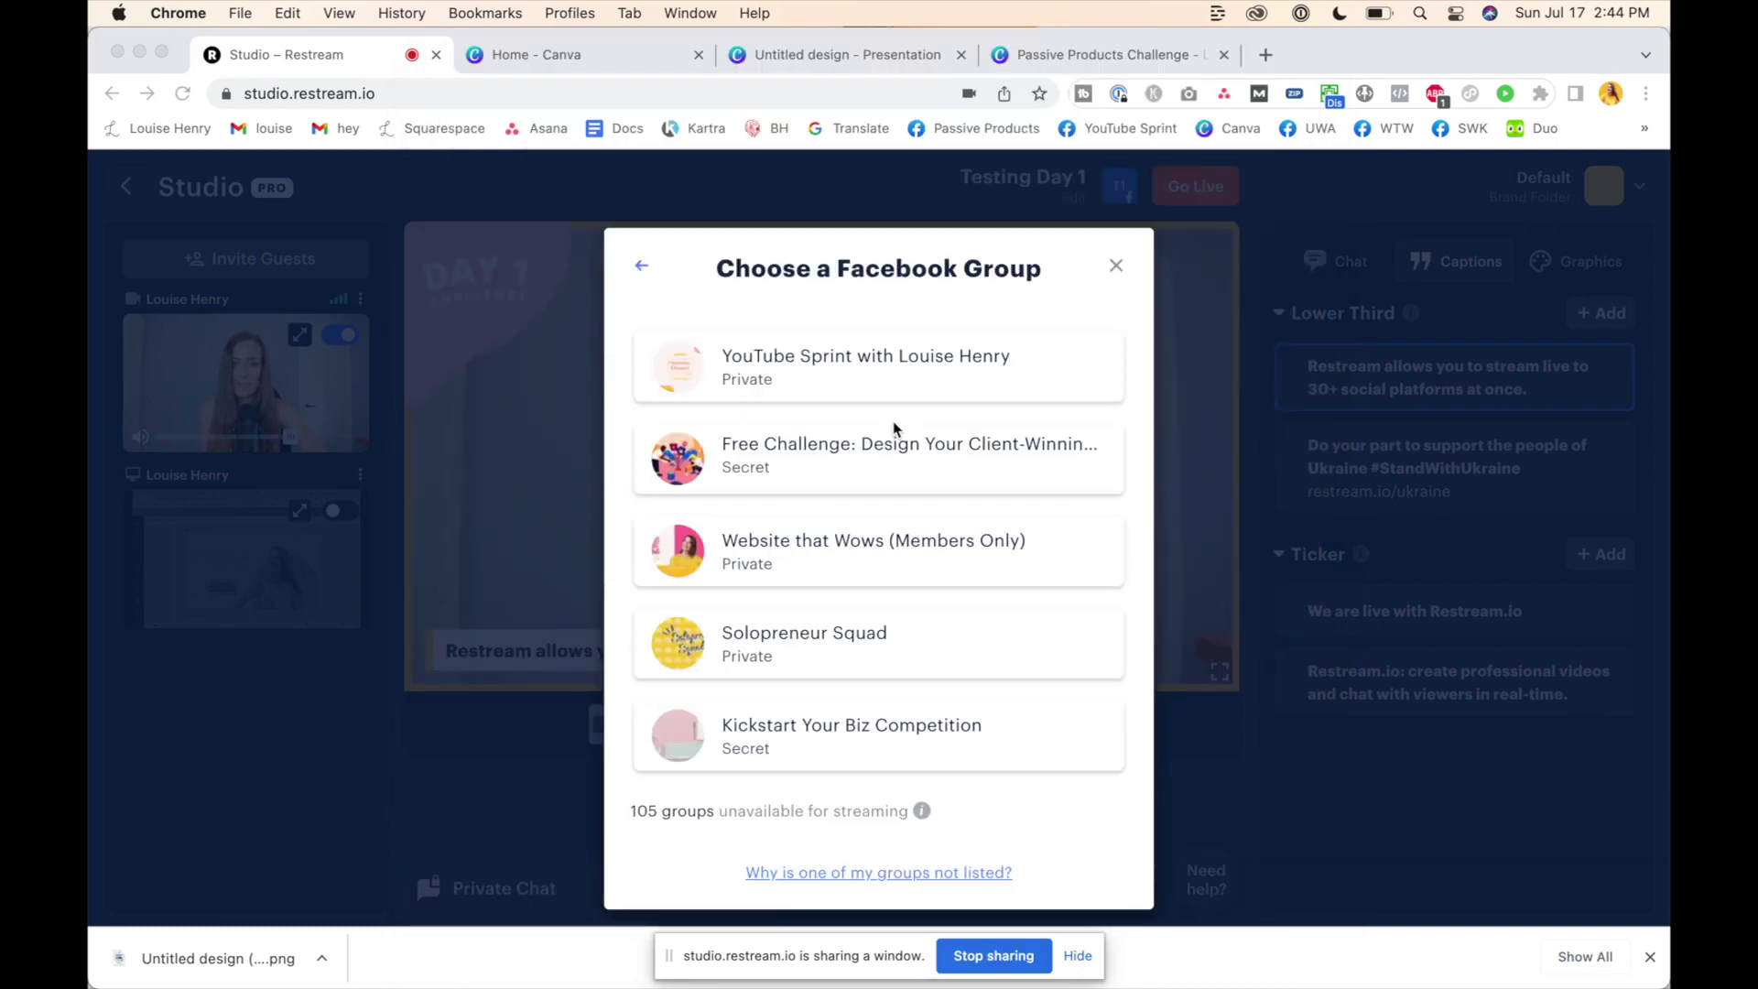
scroll(894, 470, "down", 10)
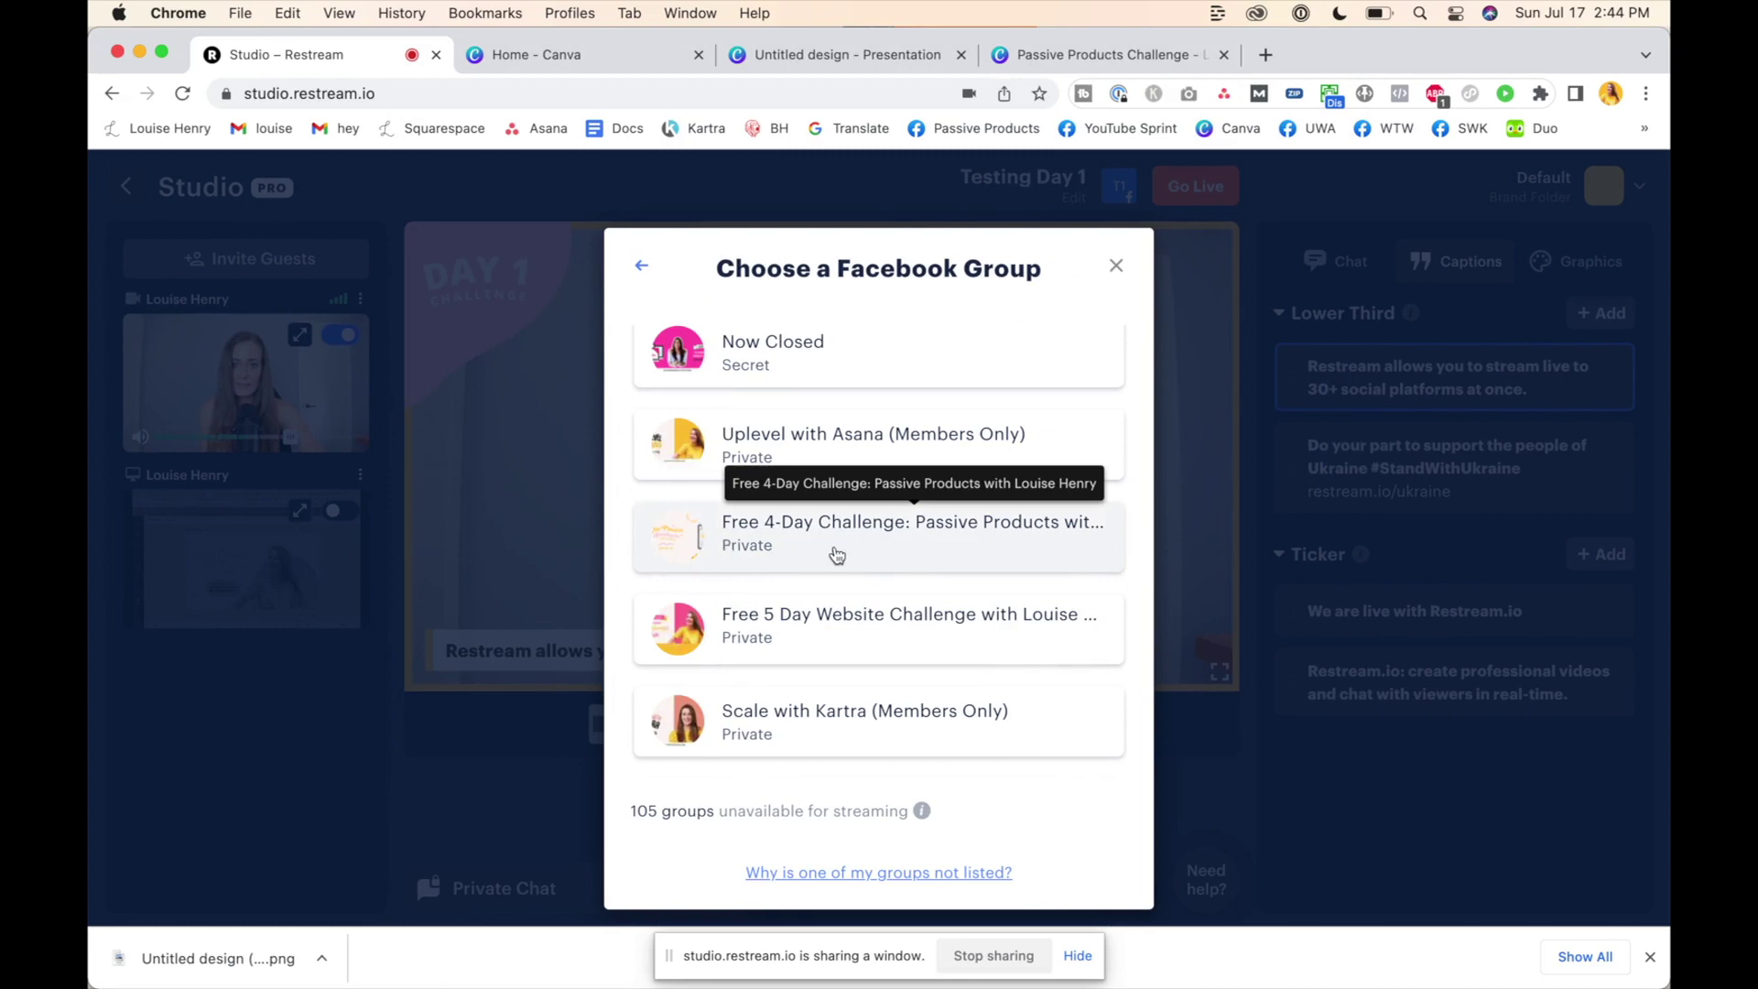
left_click(835, 551)
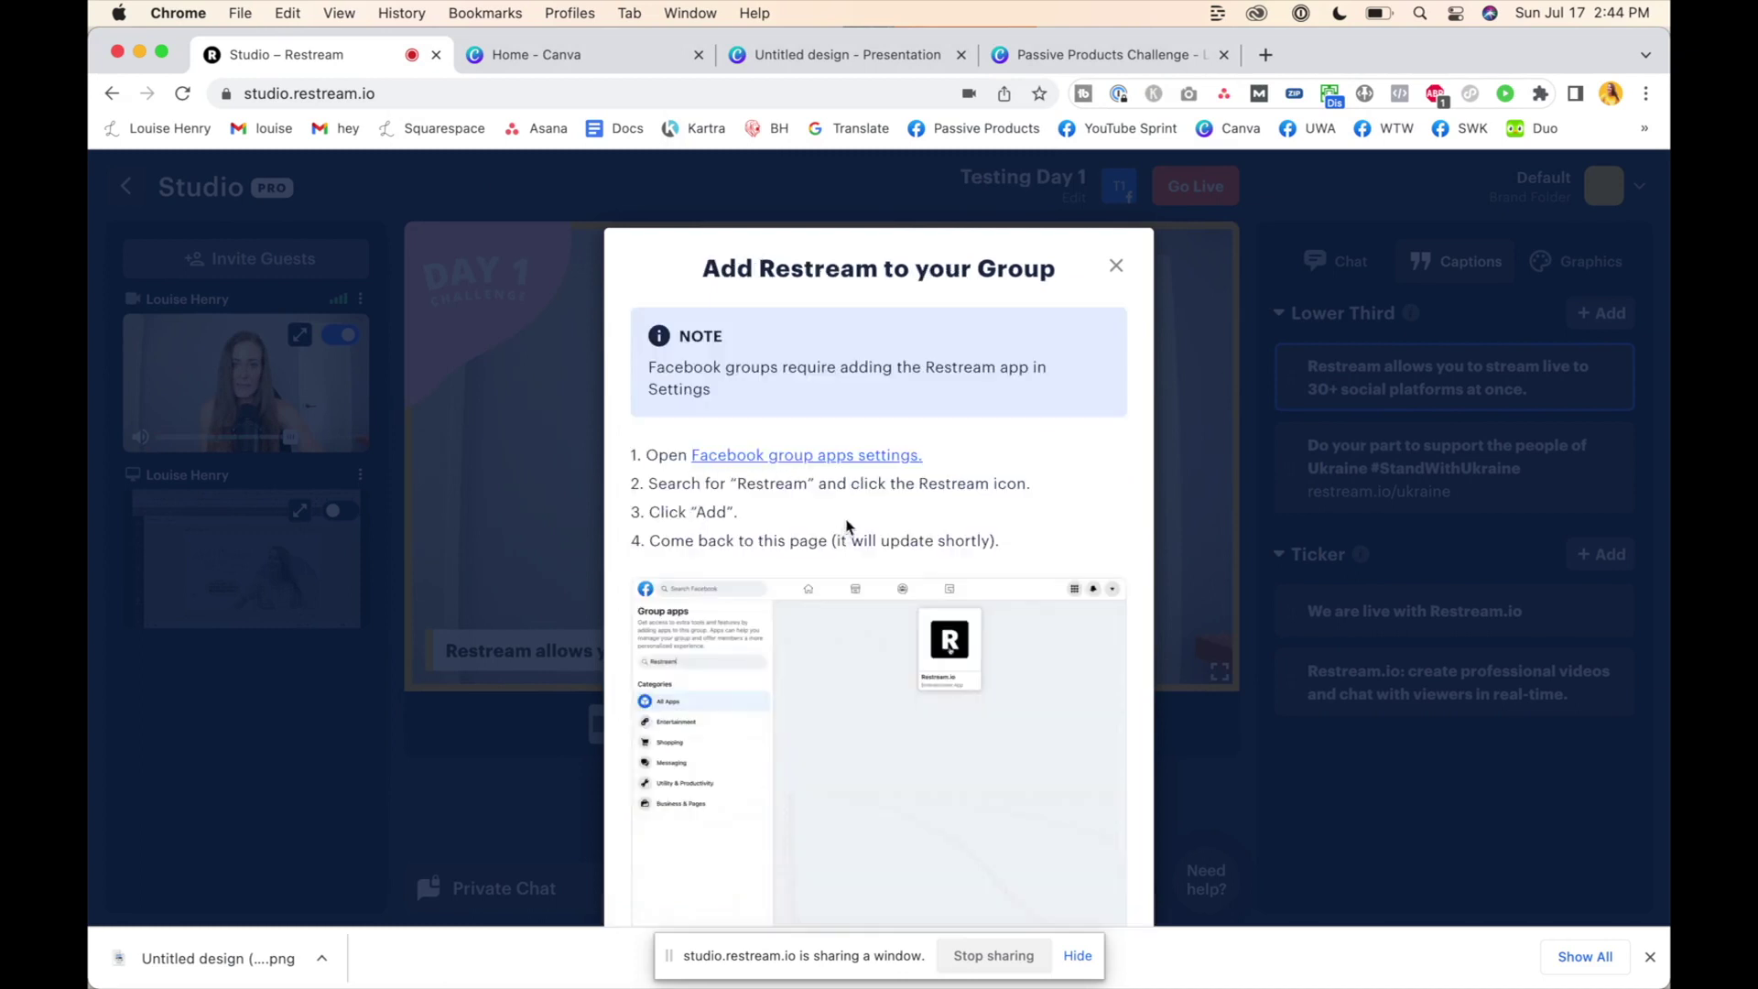
Open the Facebook group apps settings in a new tab, find Restream.io and add it to the group
right_click(872, 467)
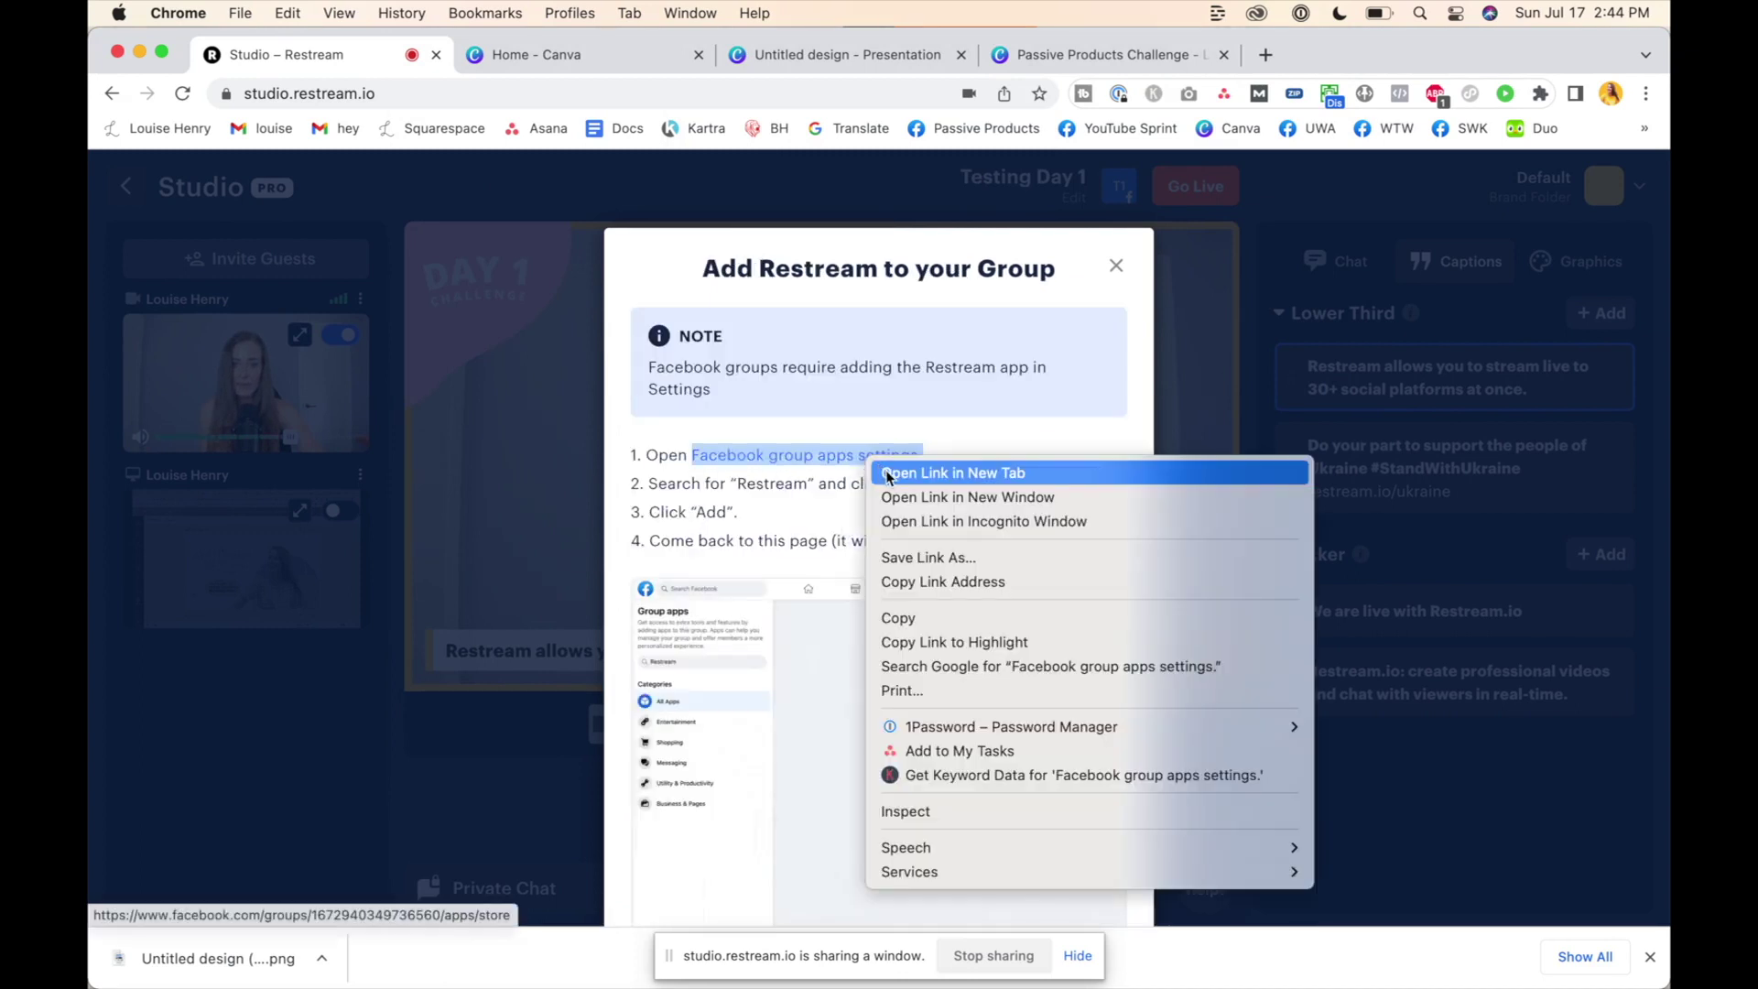
left_click(952, 472)
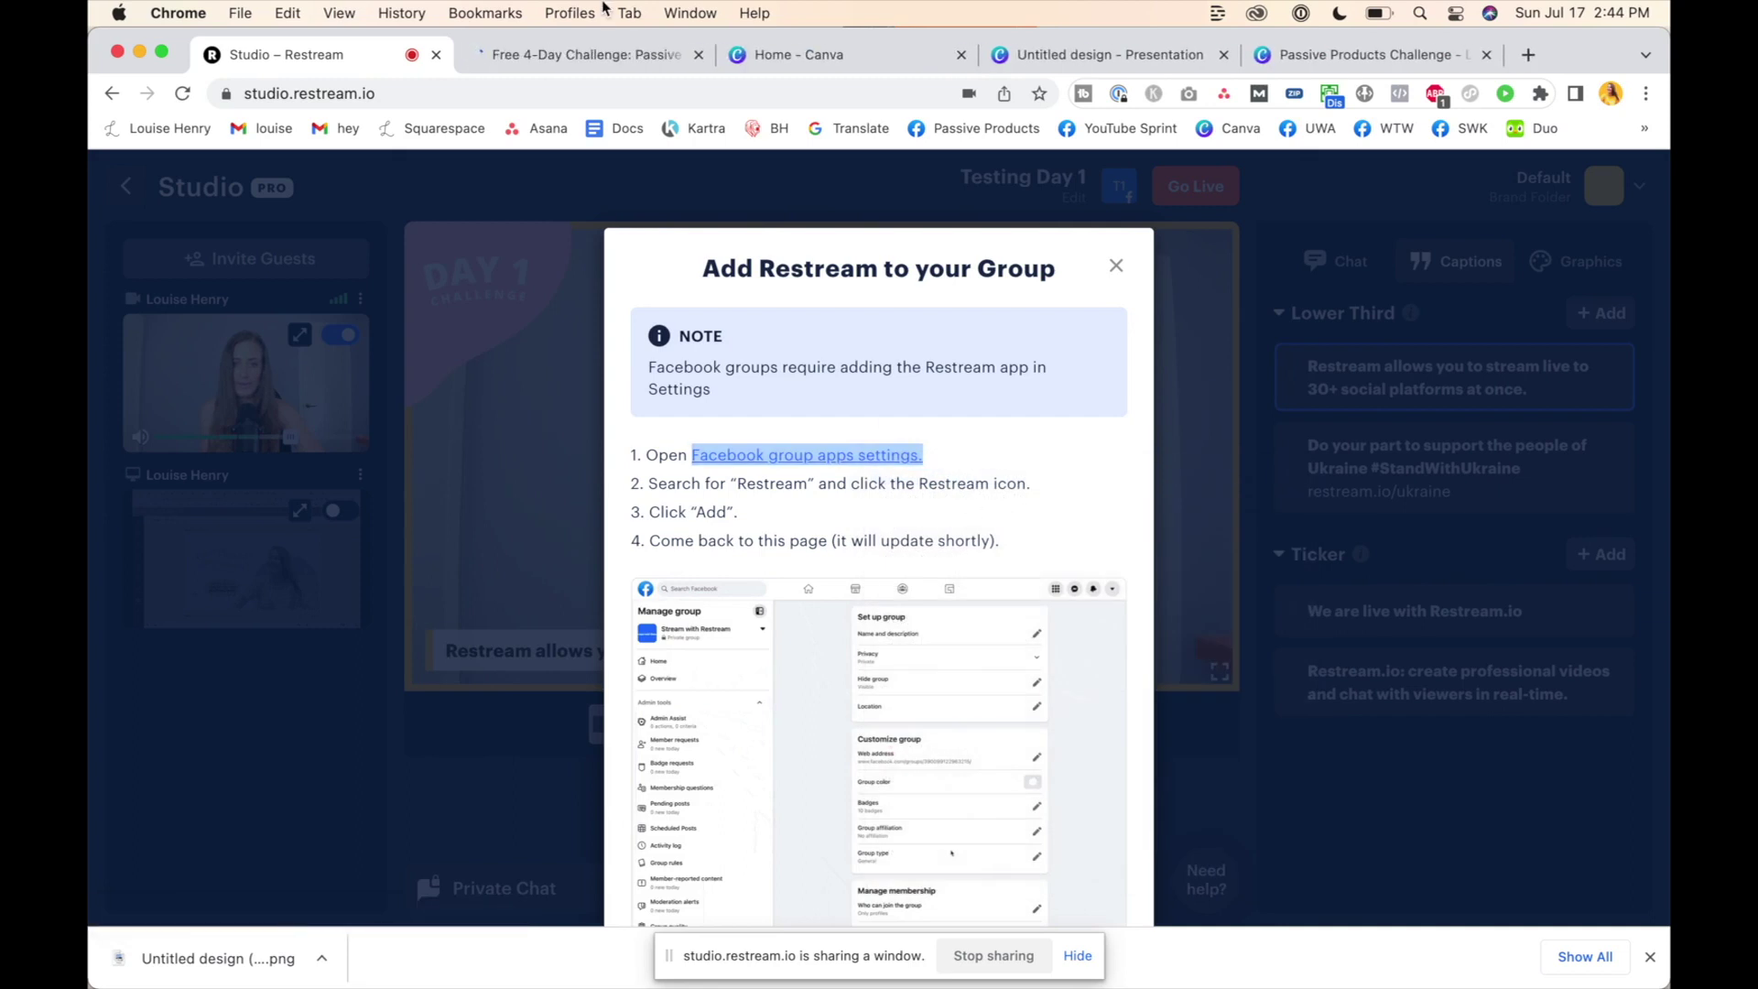
left_click(619, 62)
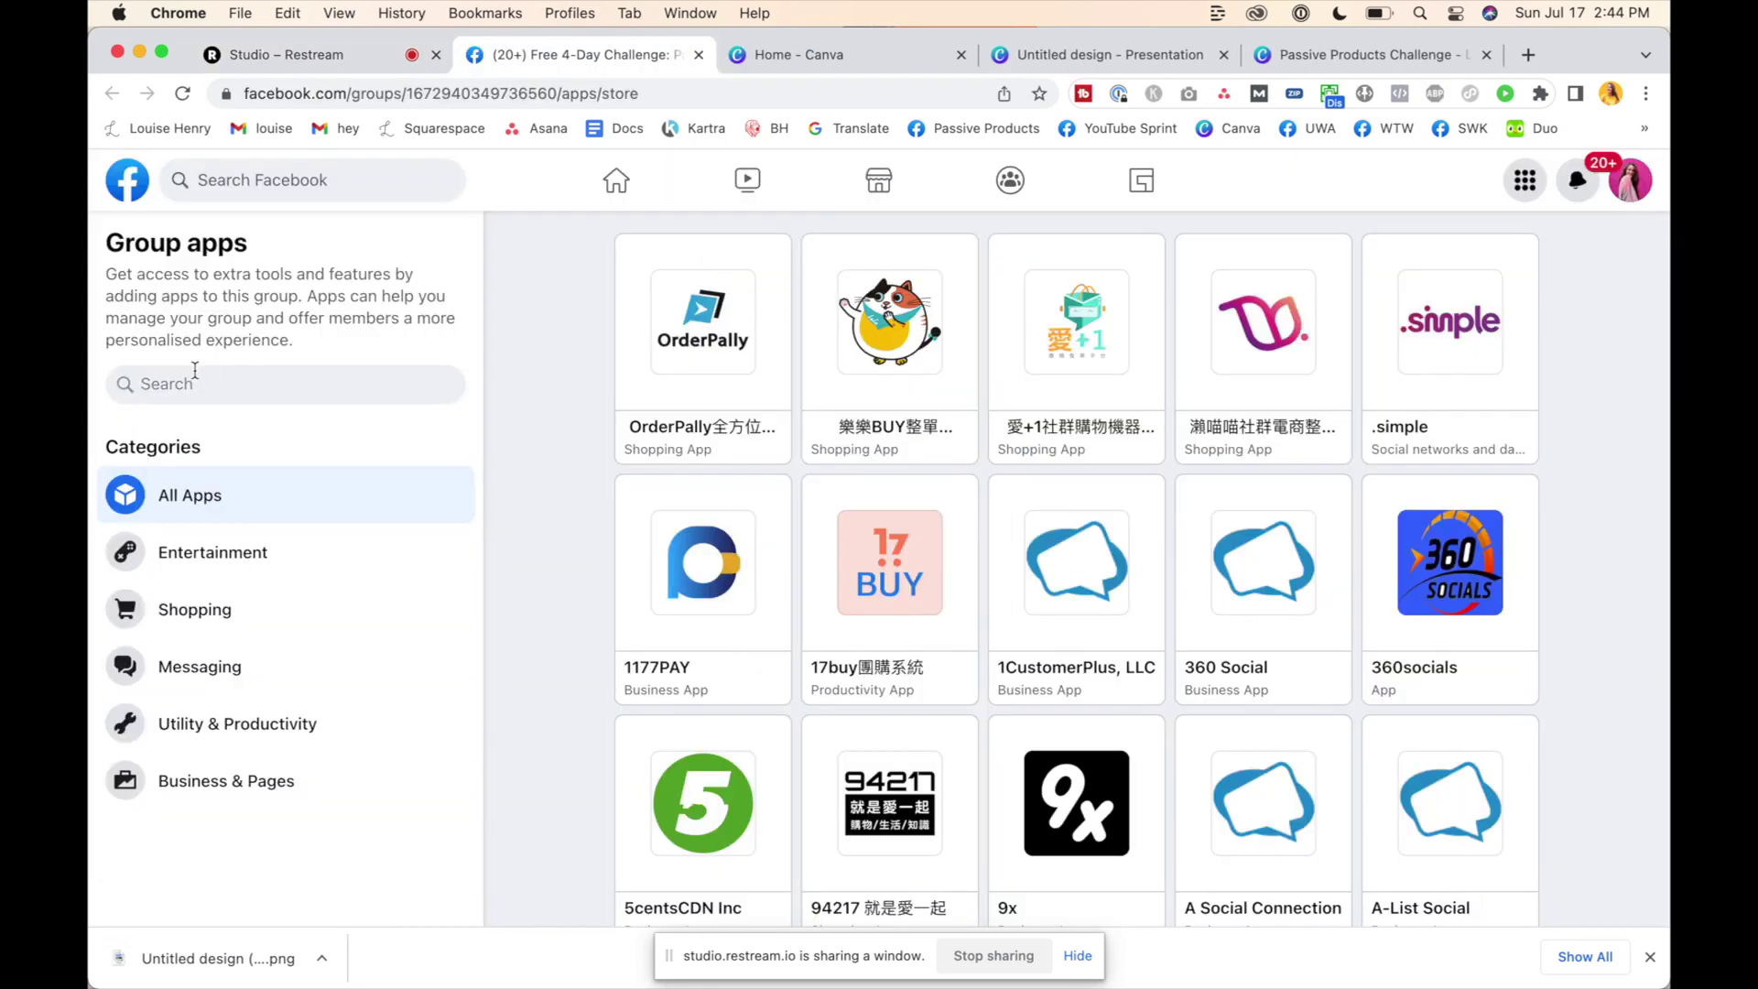
type("restream")
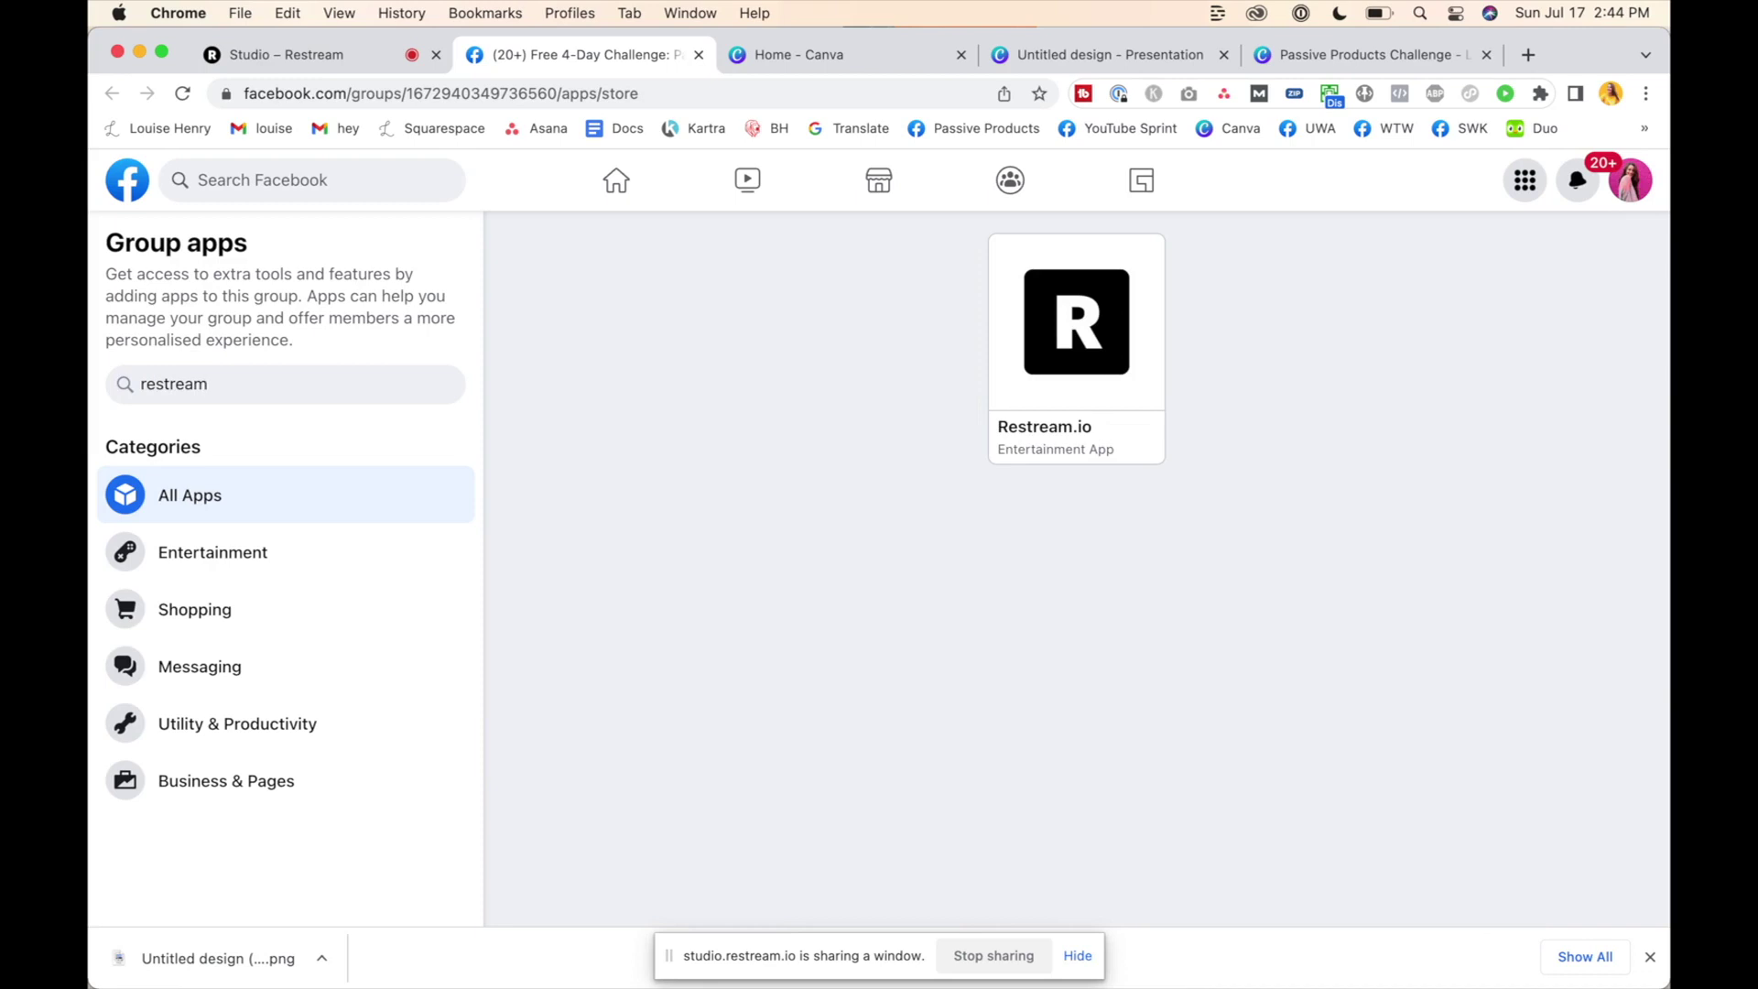
left_click(1099, 359)
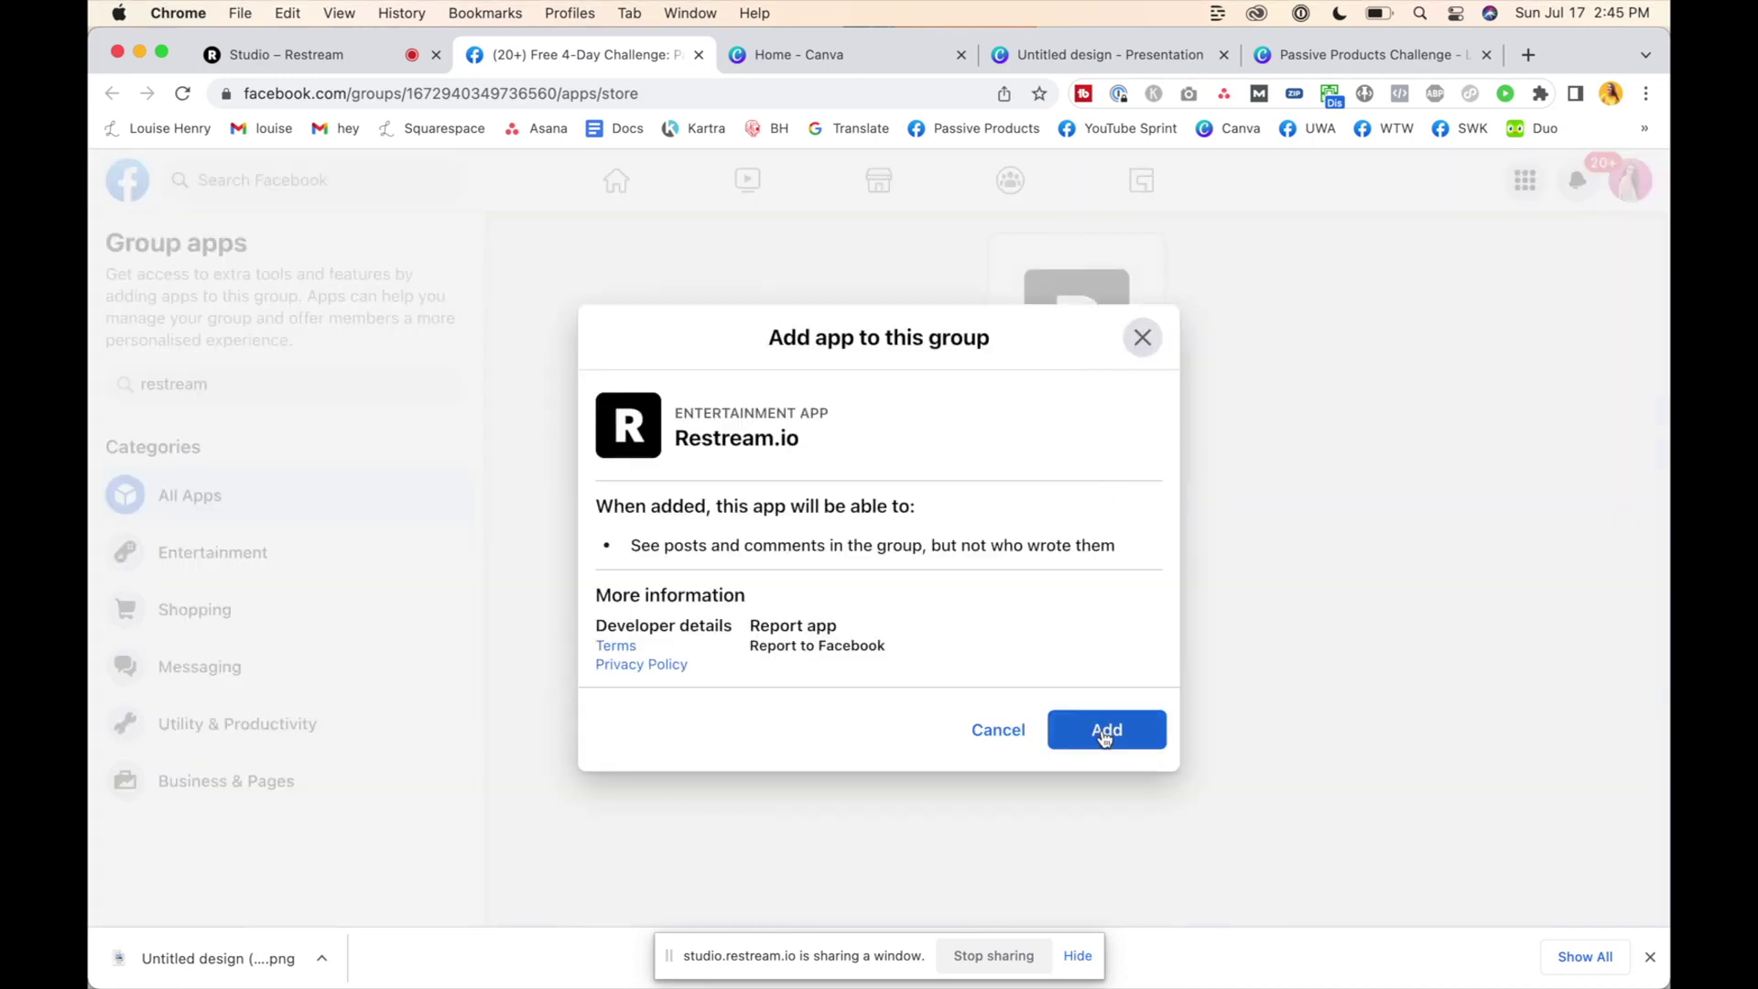
left_click(1104, 739)
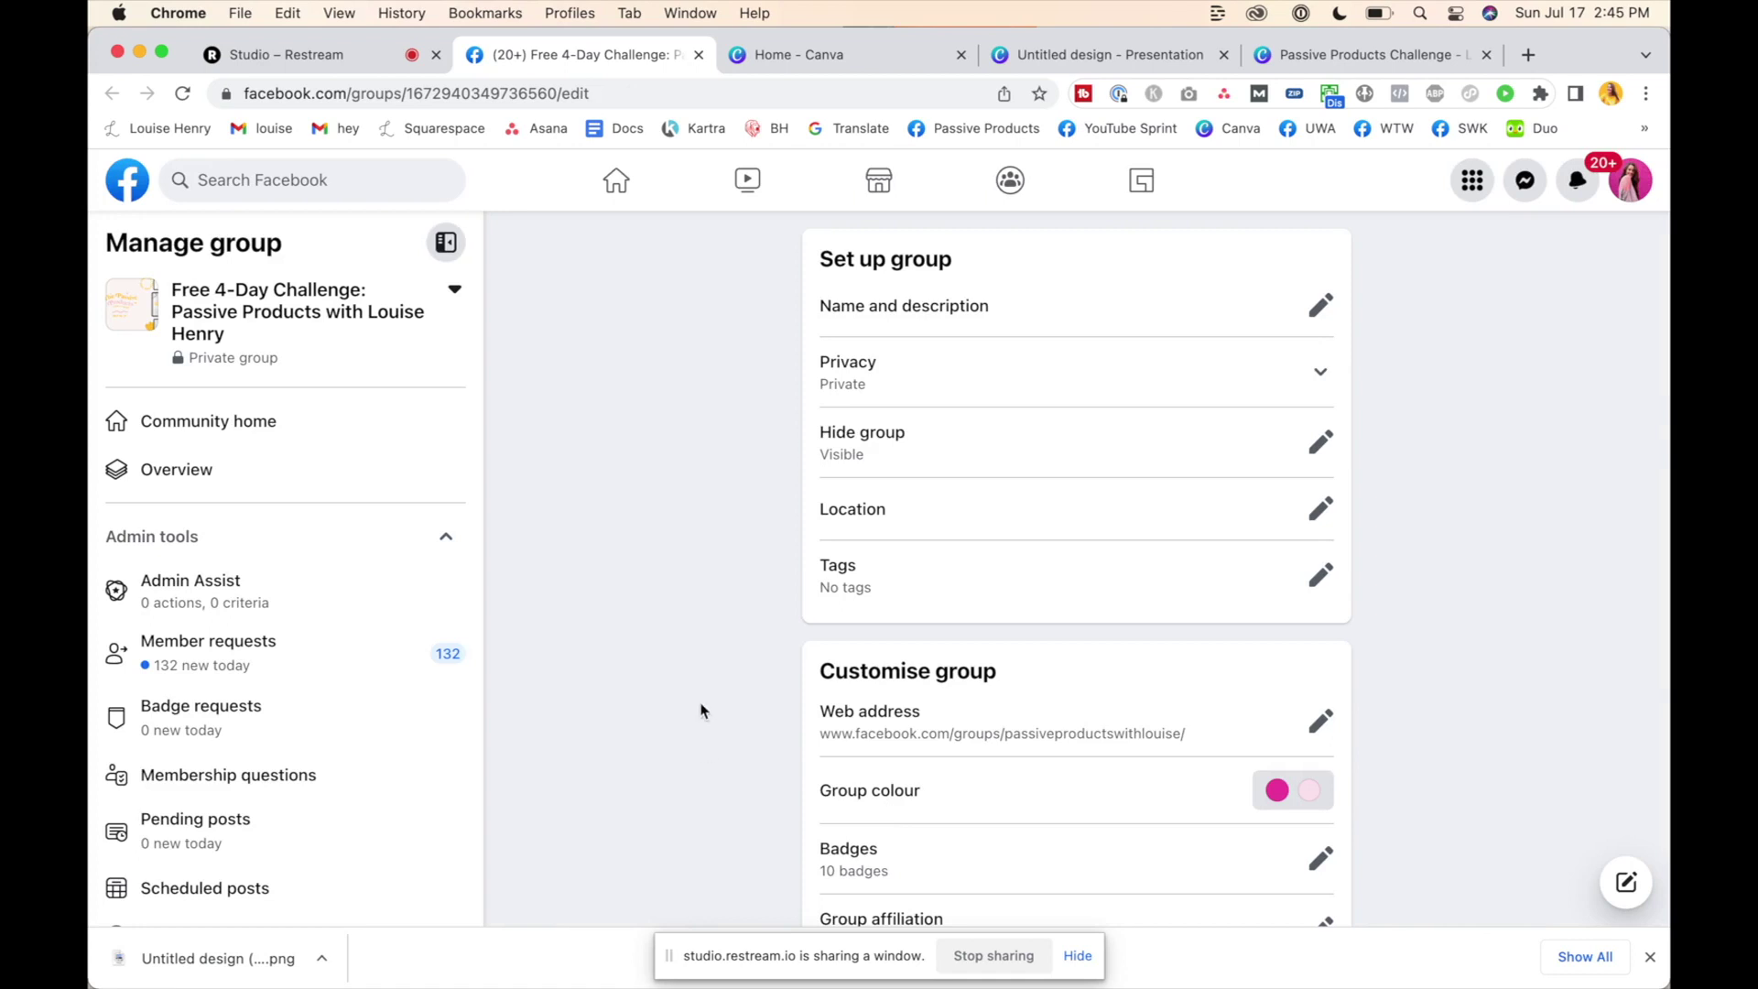
Back in Restream Studio, turn off the Free 4-Day Challenge destination and connect a YouTube channel through its Google account
left_click(340, 62)
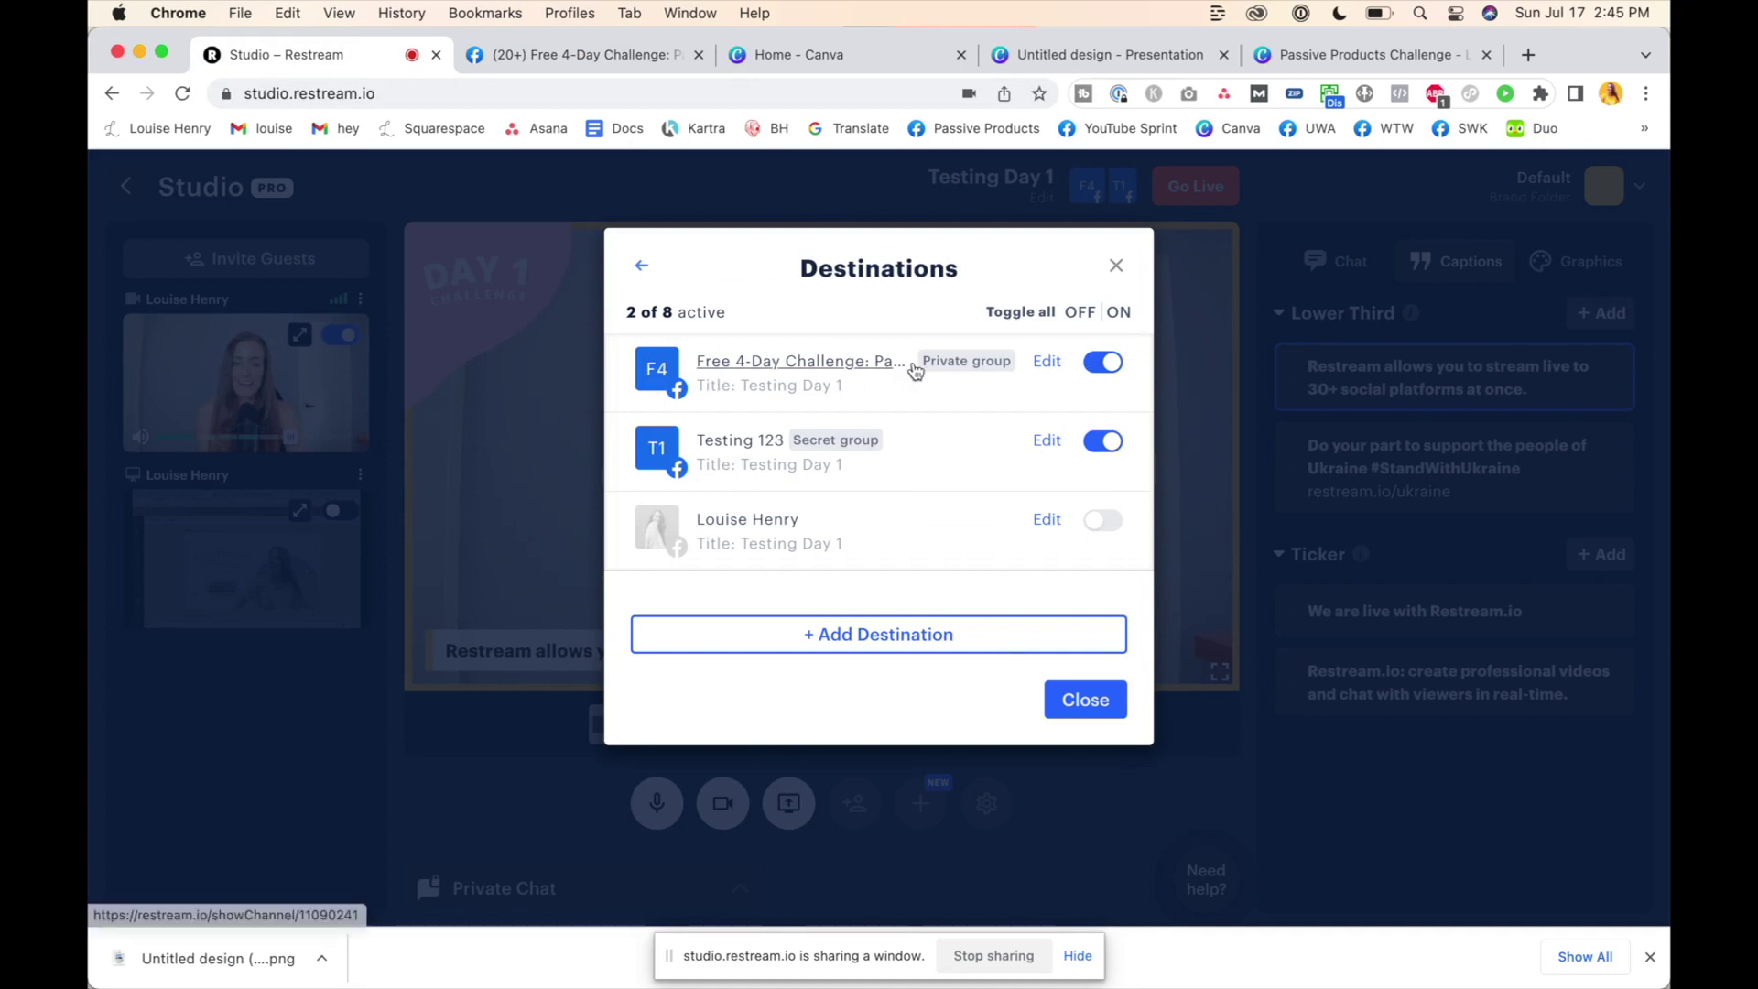
left_click(1091, 366)
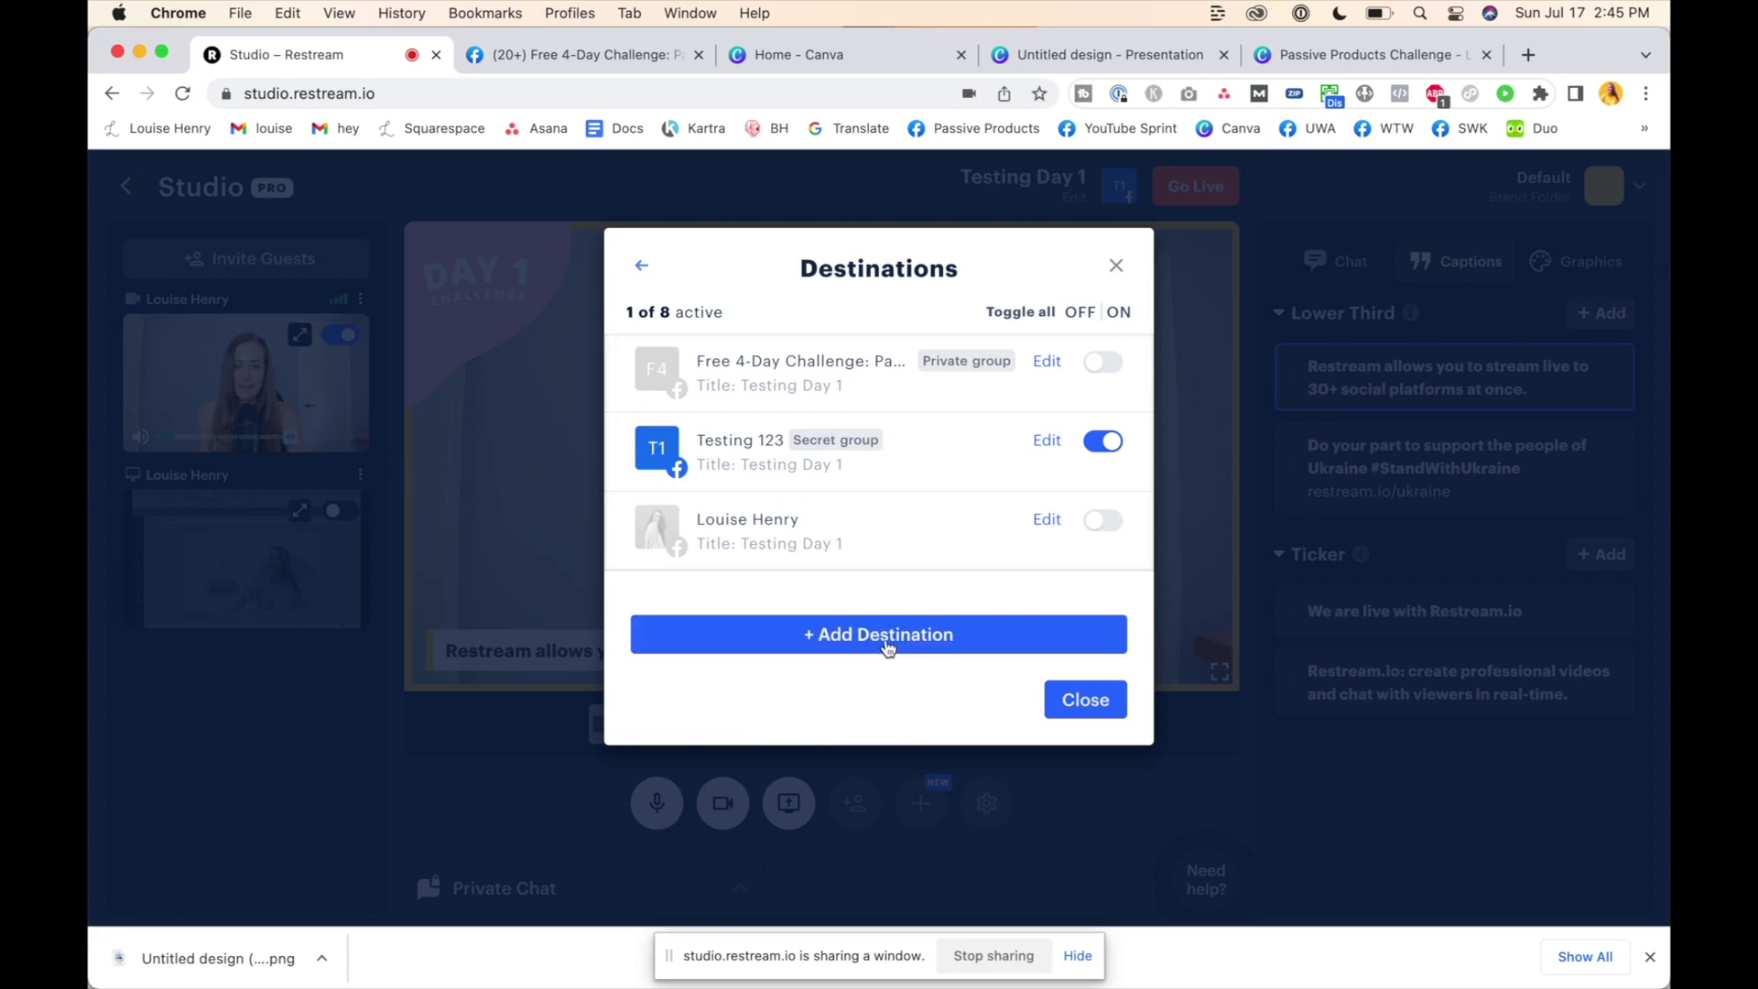
left_click(886, 646)
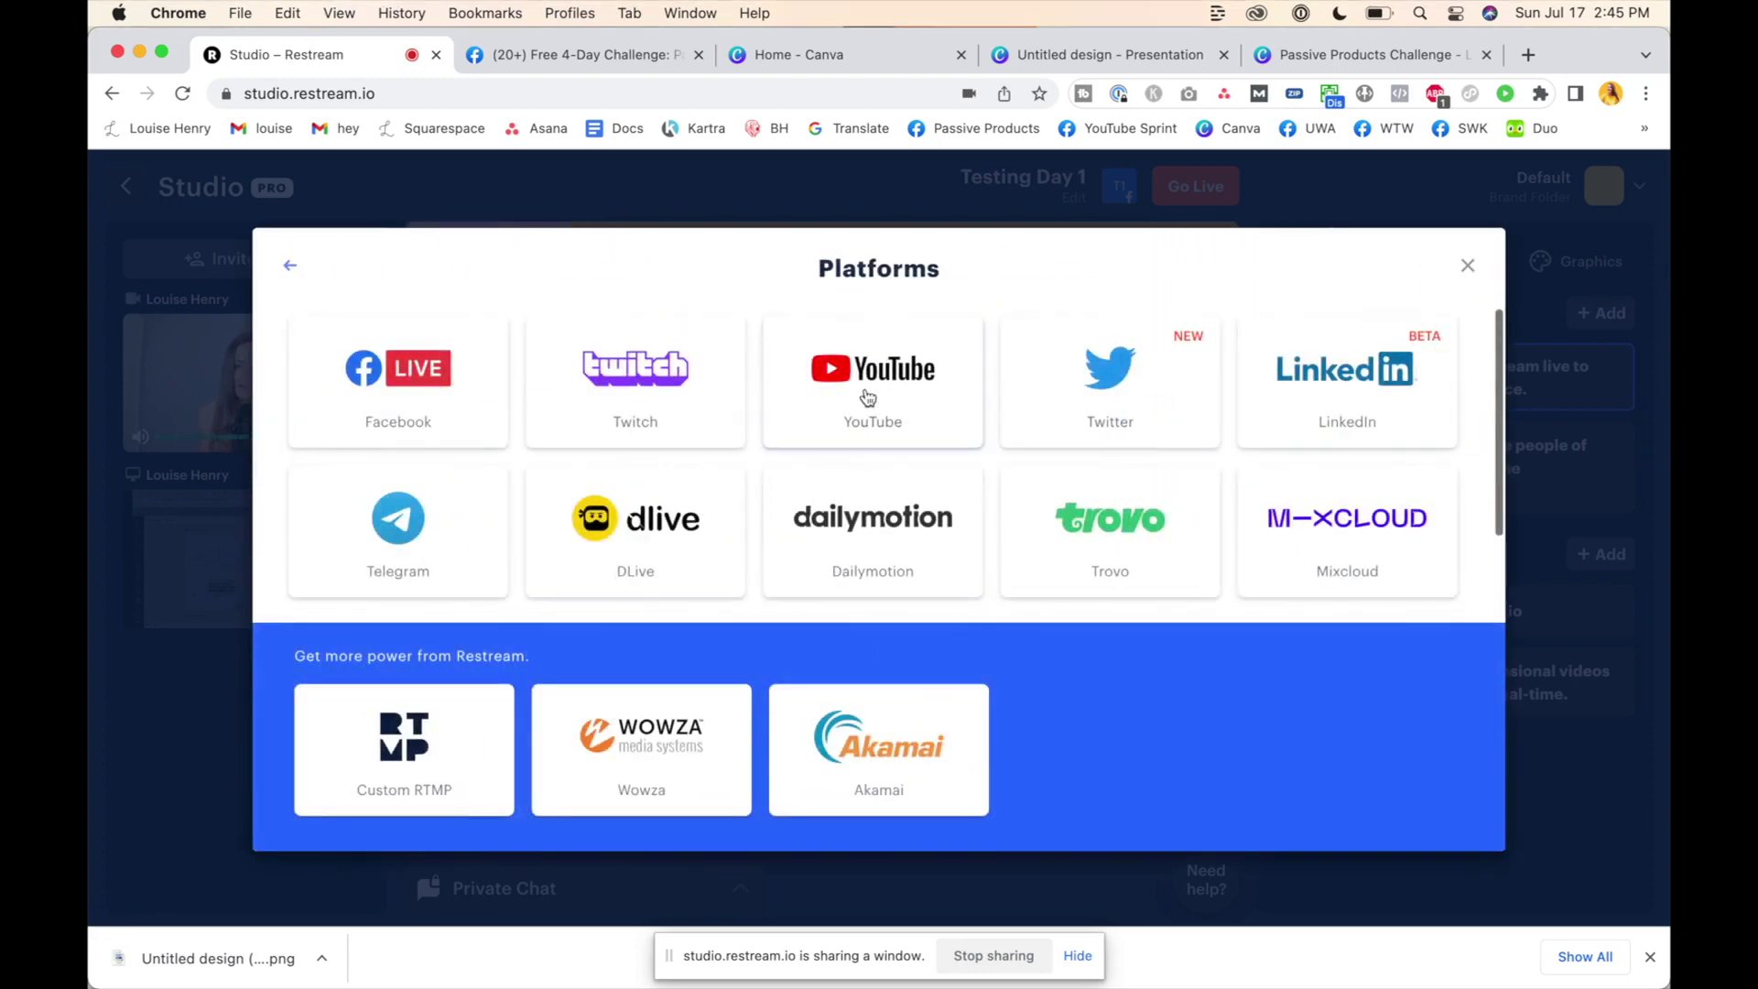
left_click(869, 396)
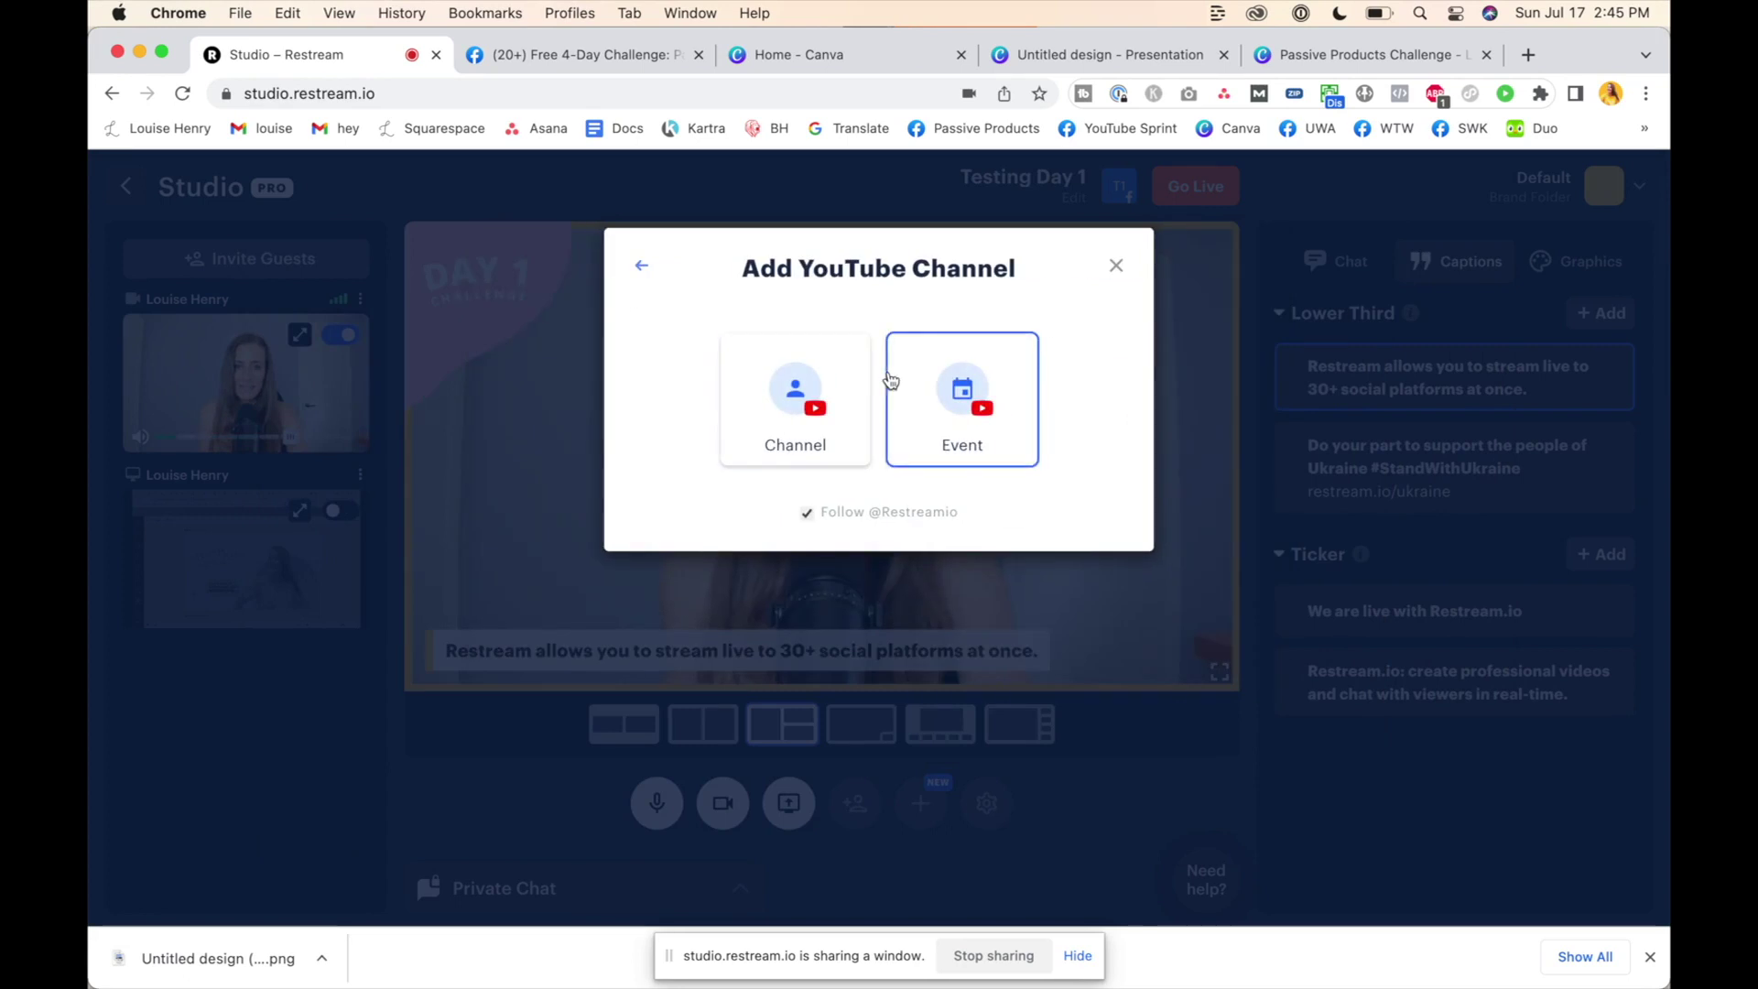
left_click(796, 432)
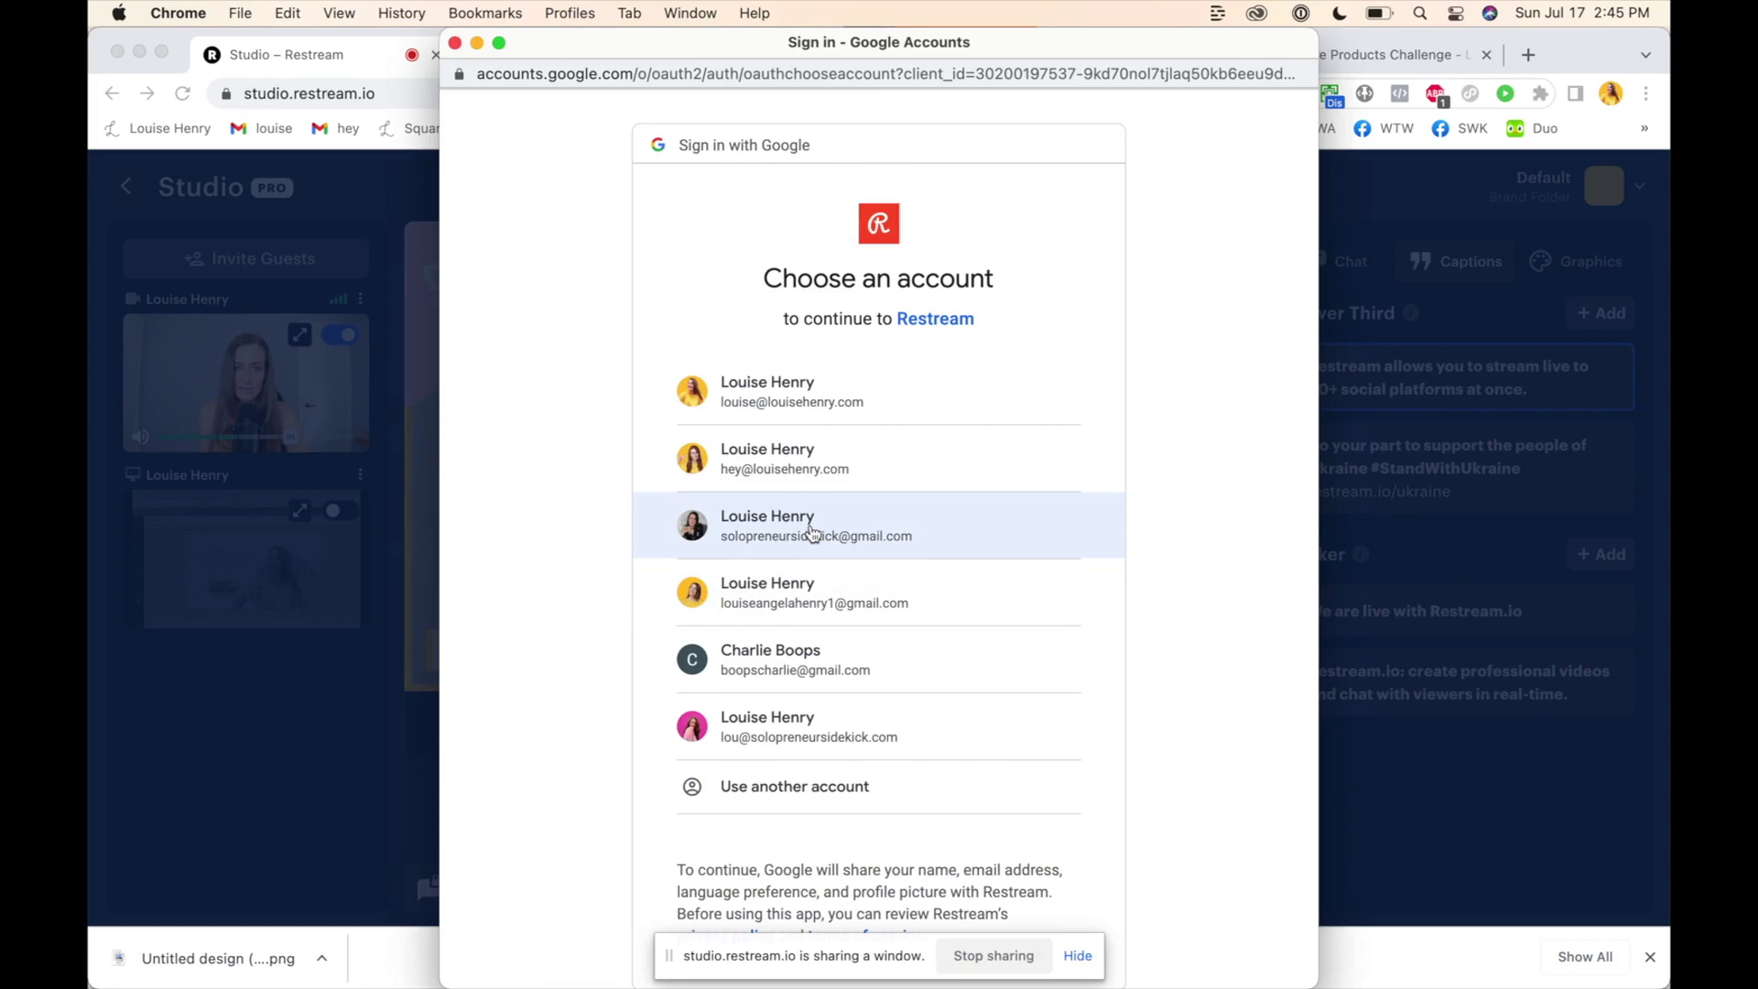
left_click(811, 531)
left_click(985, 828)
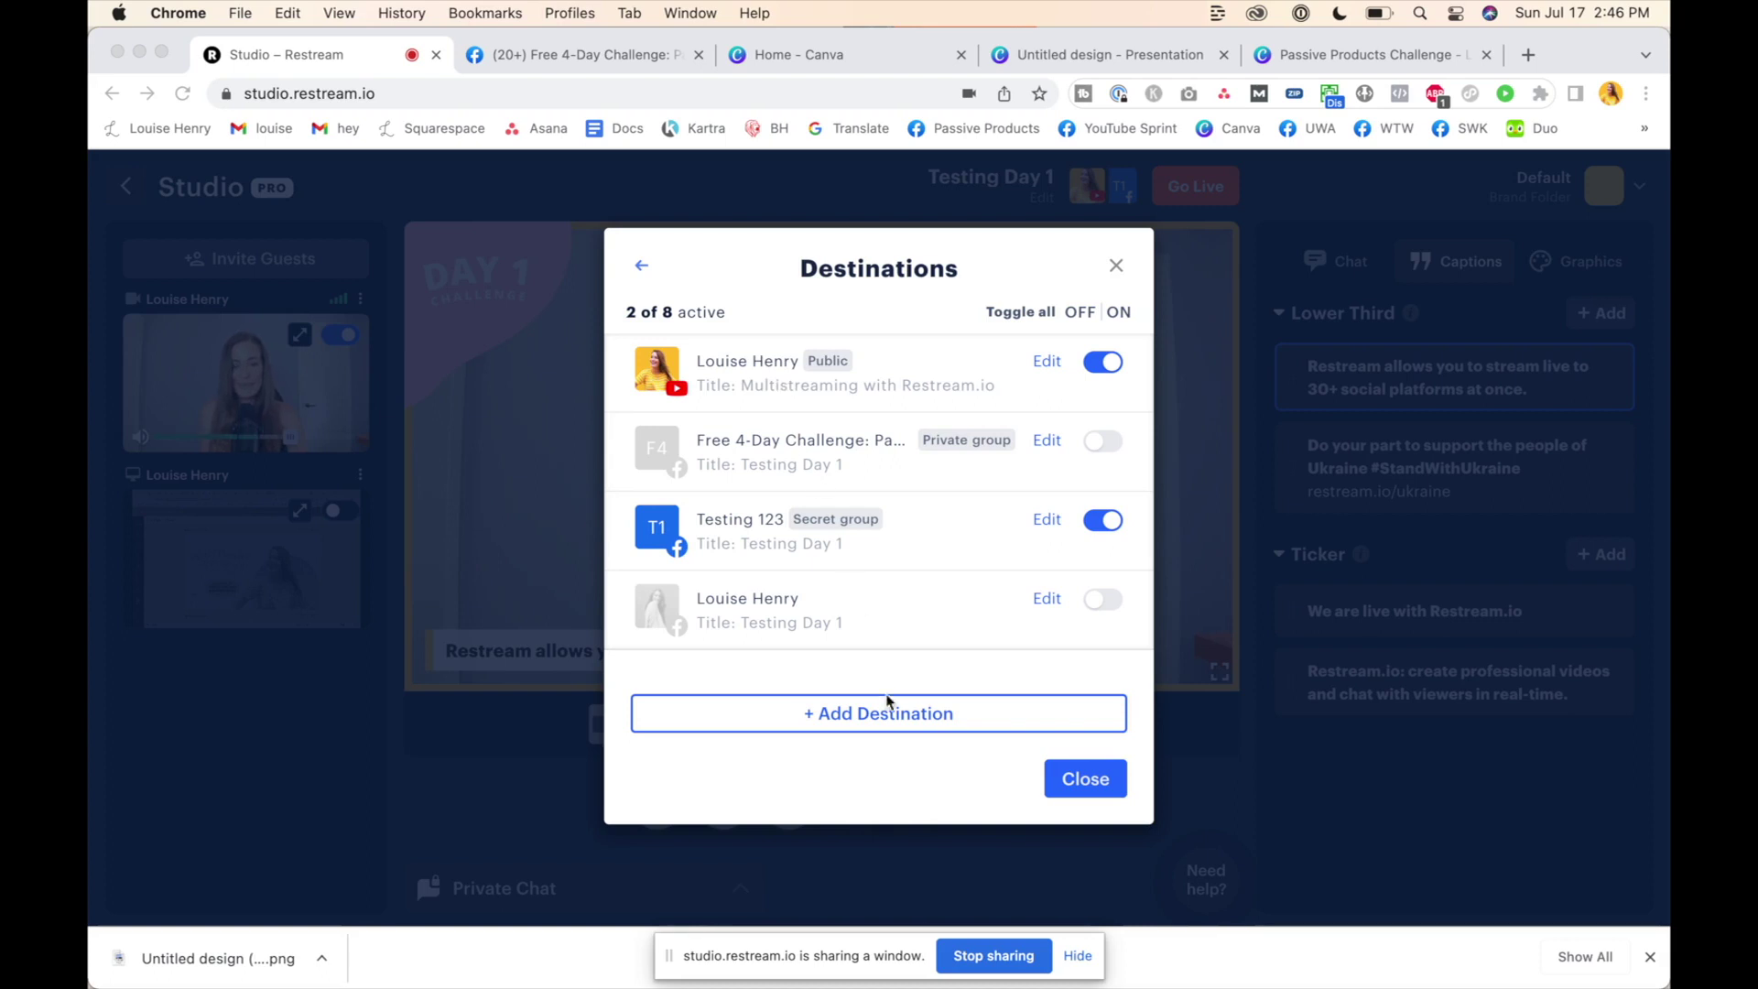
Look through the full list of platforms available as destinations and return to the destinations list
left_click(909, 715)
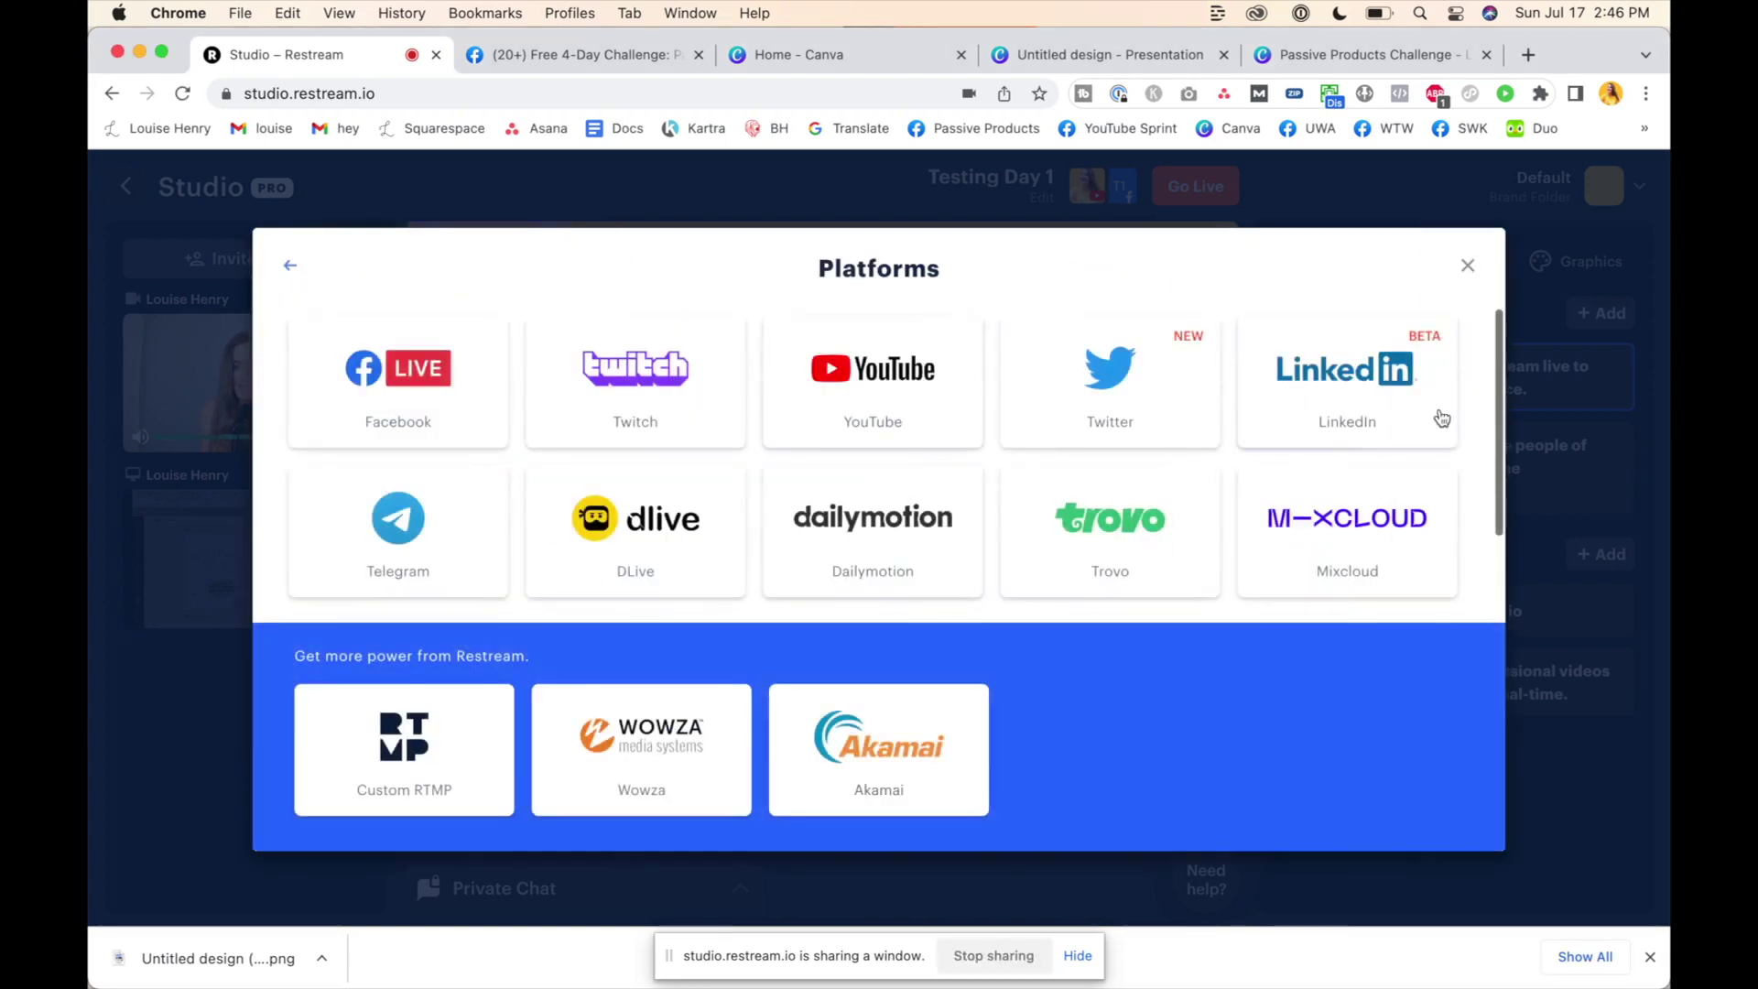
scroll(1454, 528, "down", 10)
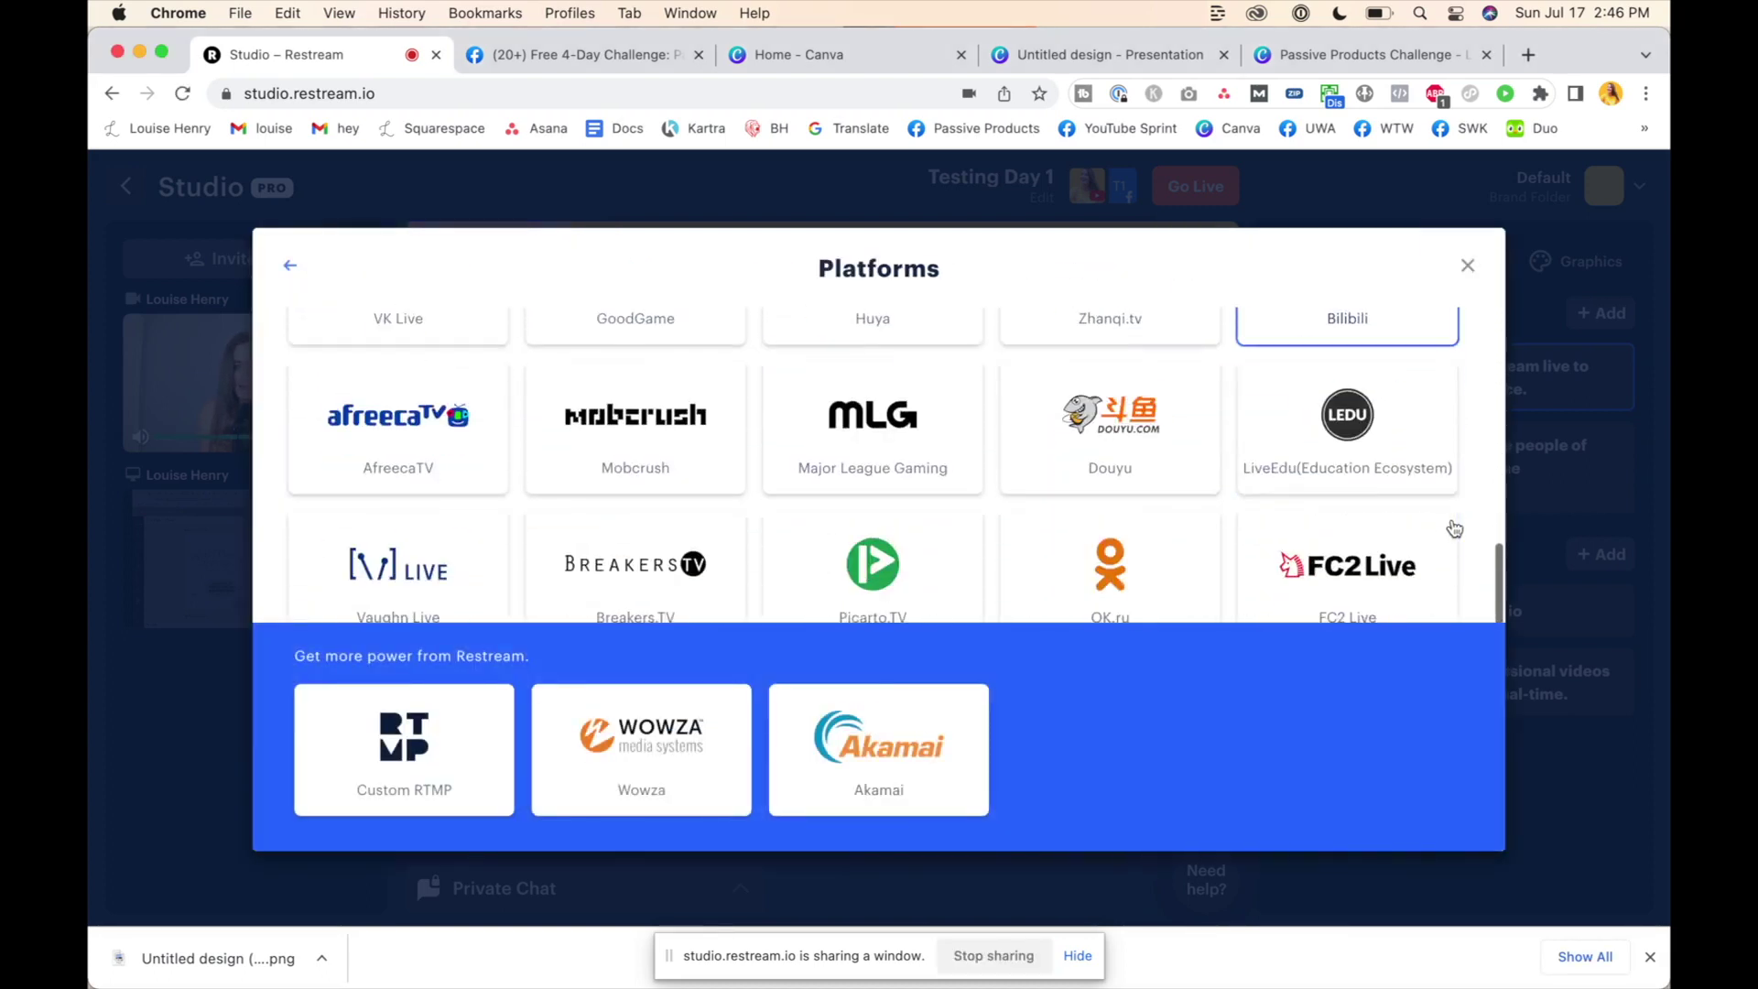
scroll(1454, 529, "down", 2)
key("Escape")
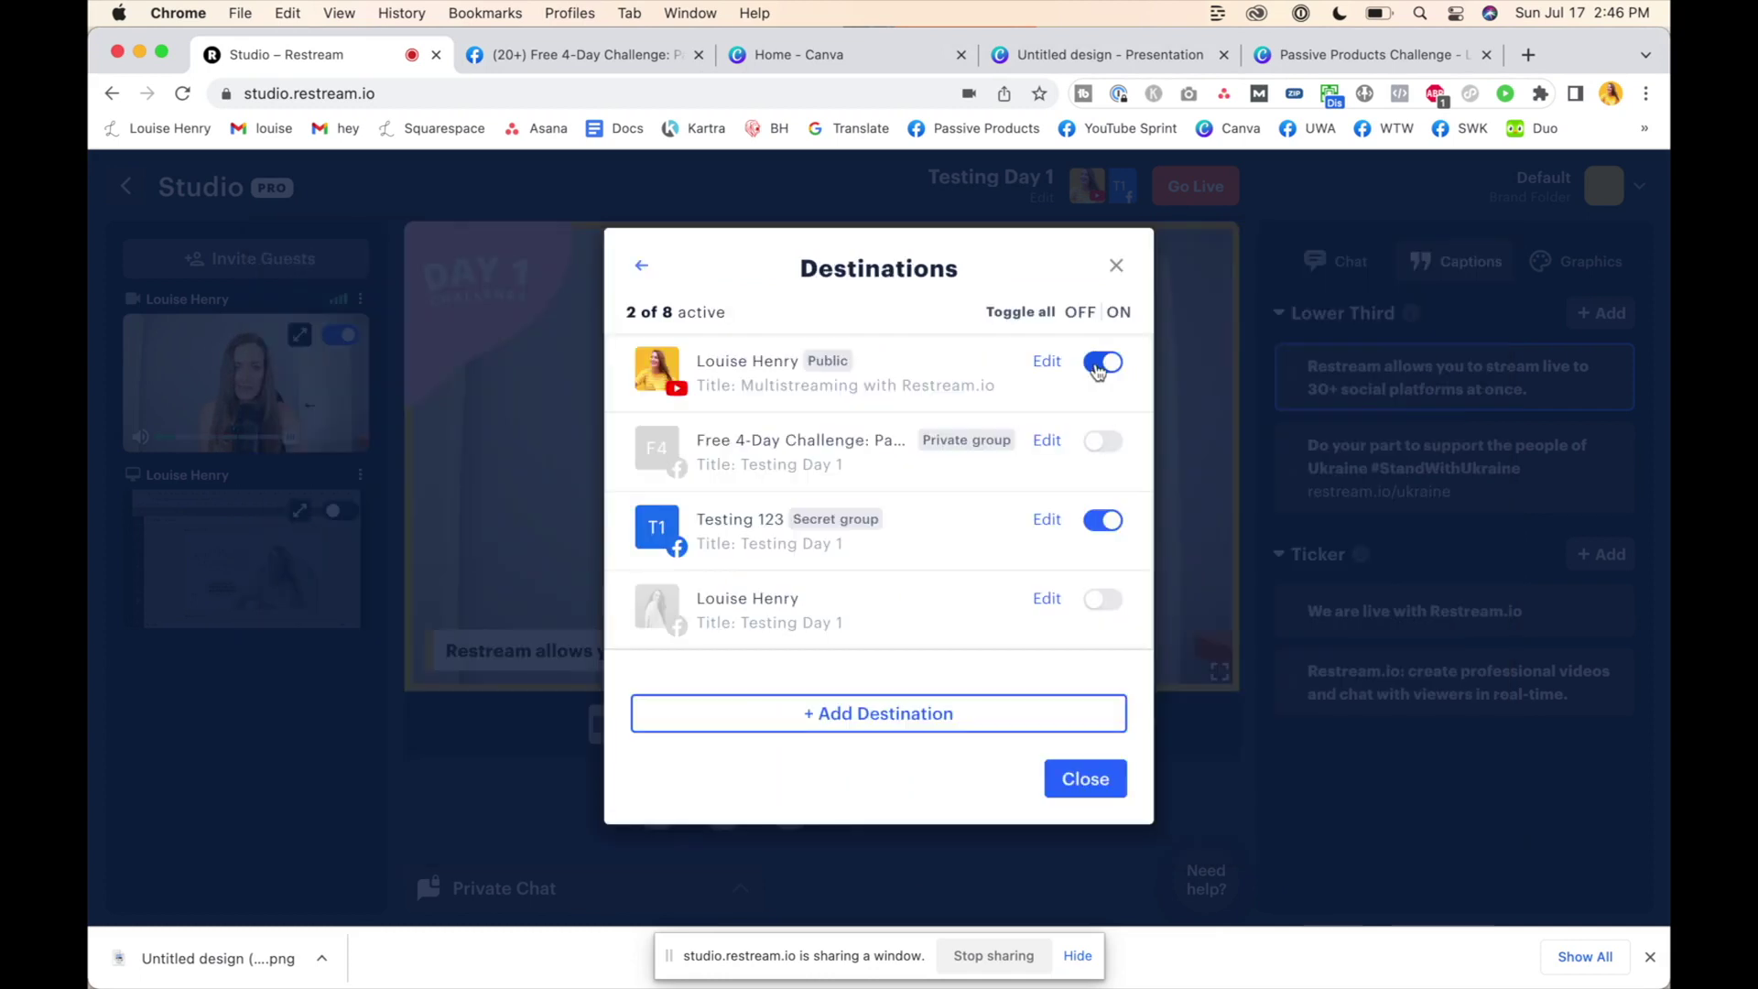
Switch the YouTube destination off and back on
left_click(1099, 365)
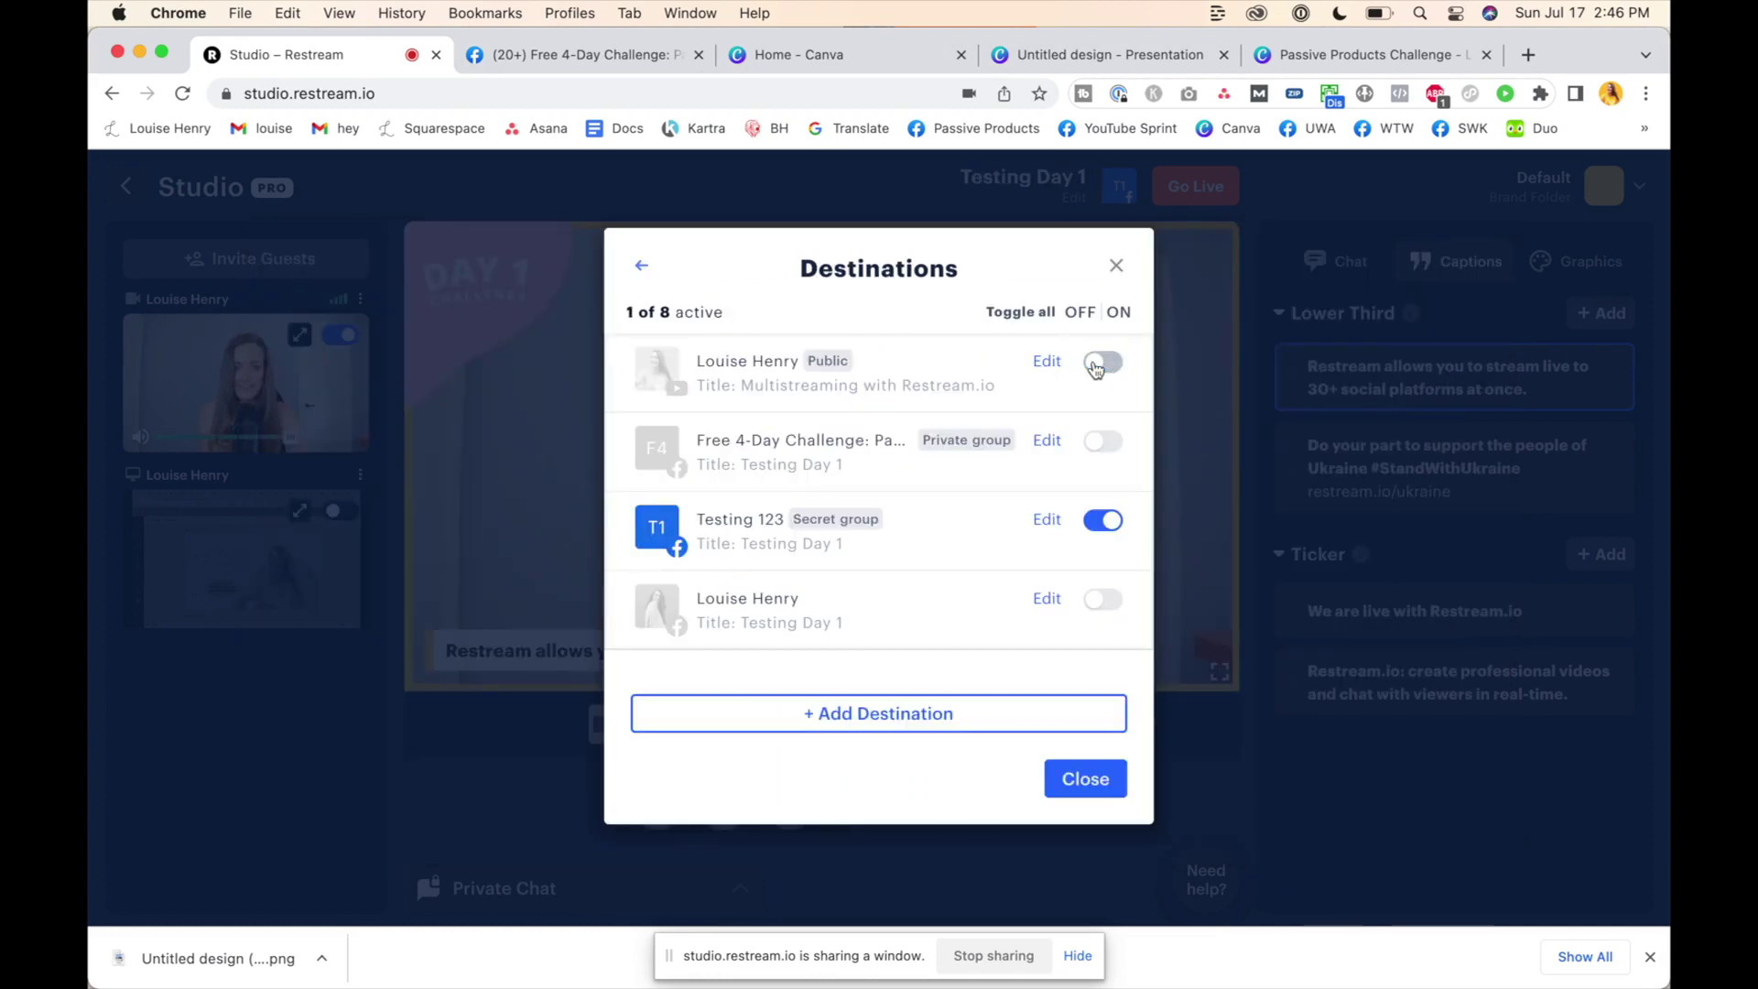
left_click(1098, 364)
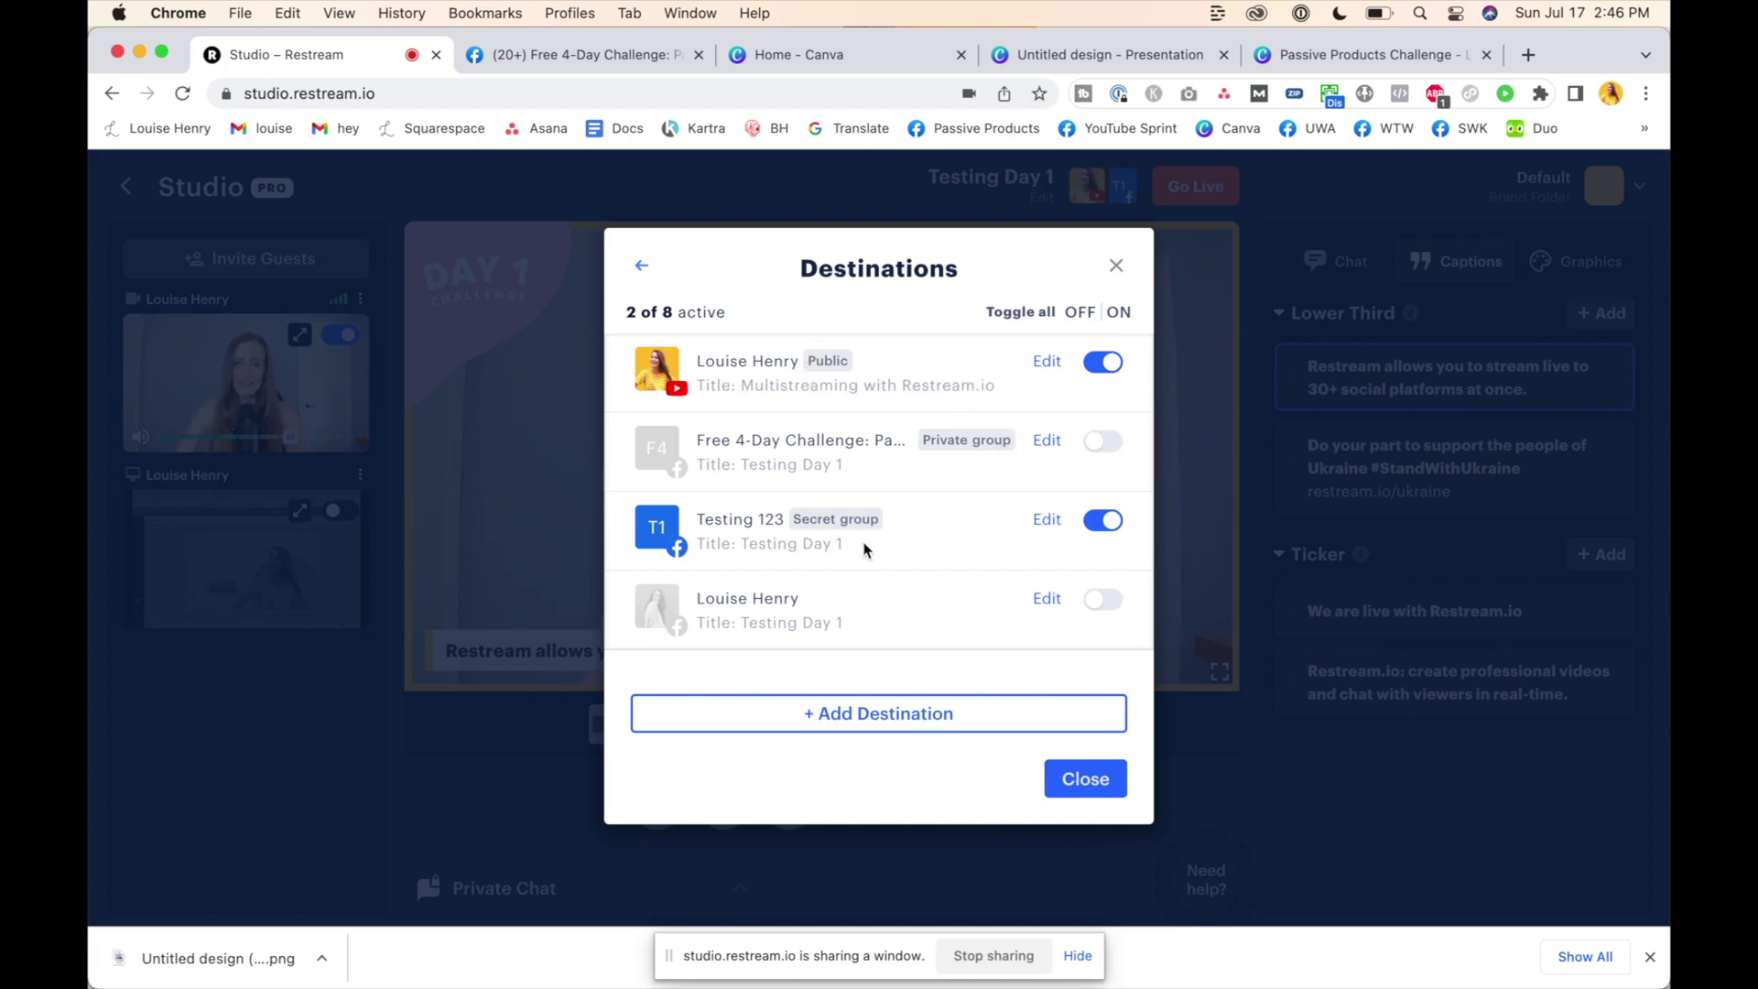
Open the Testing 123 group on Facebook, pause its earlier live video and go back to the group's header
left_click(604, 59)
left_click(275, 180)
type("t")
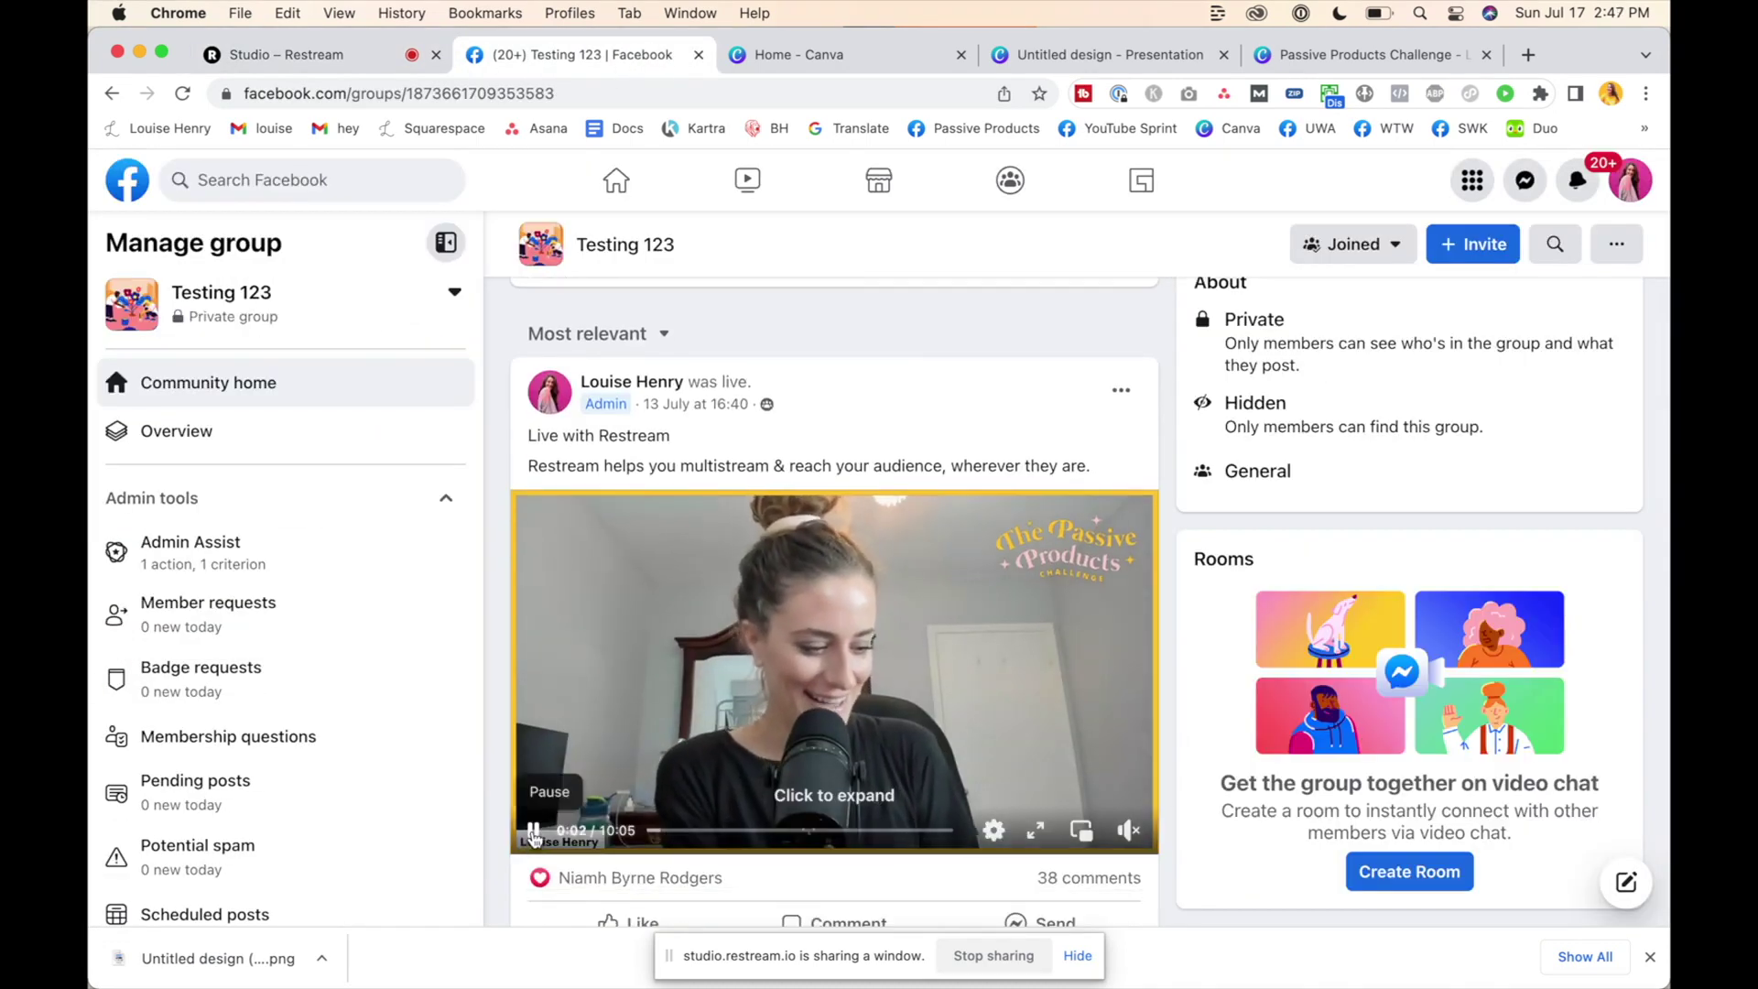
left_click(533, 833)
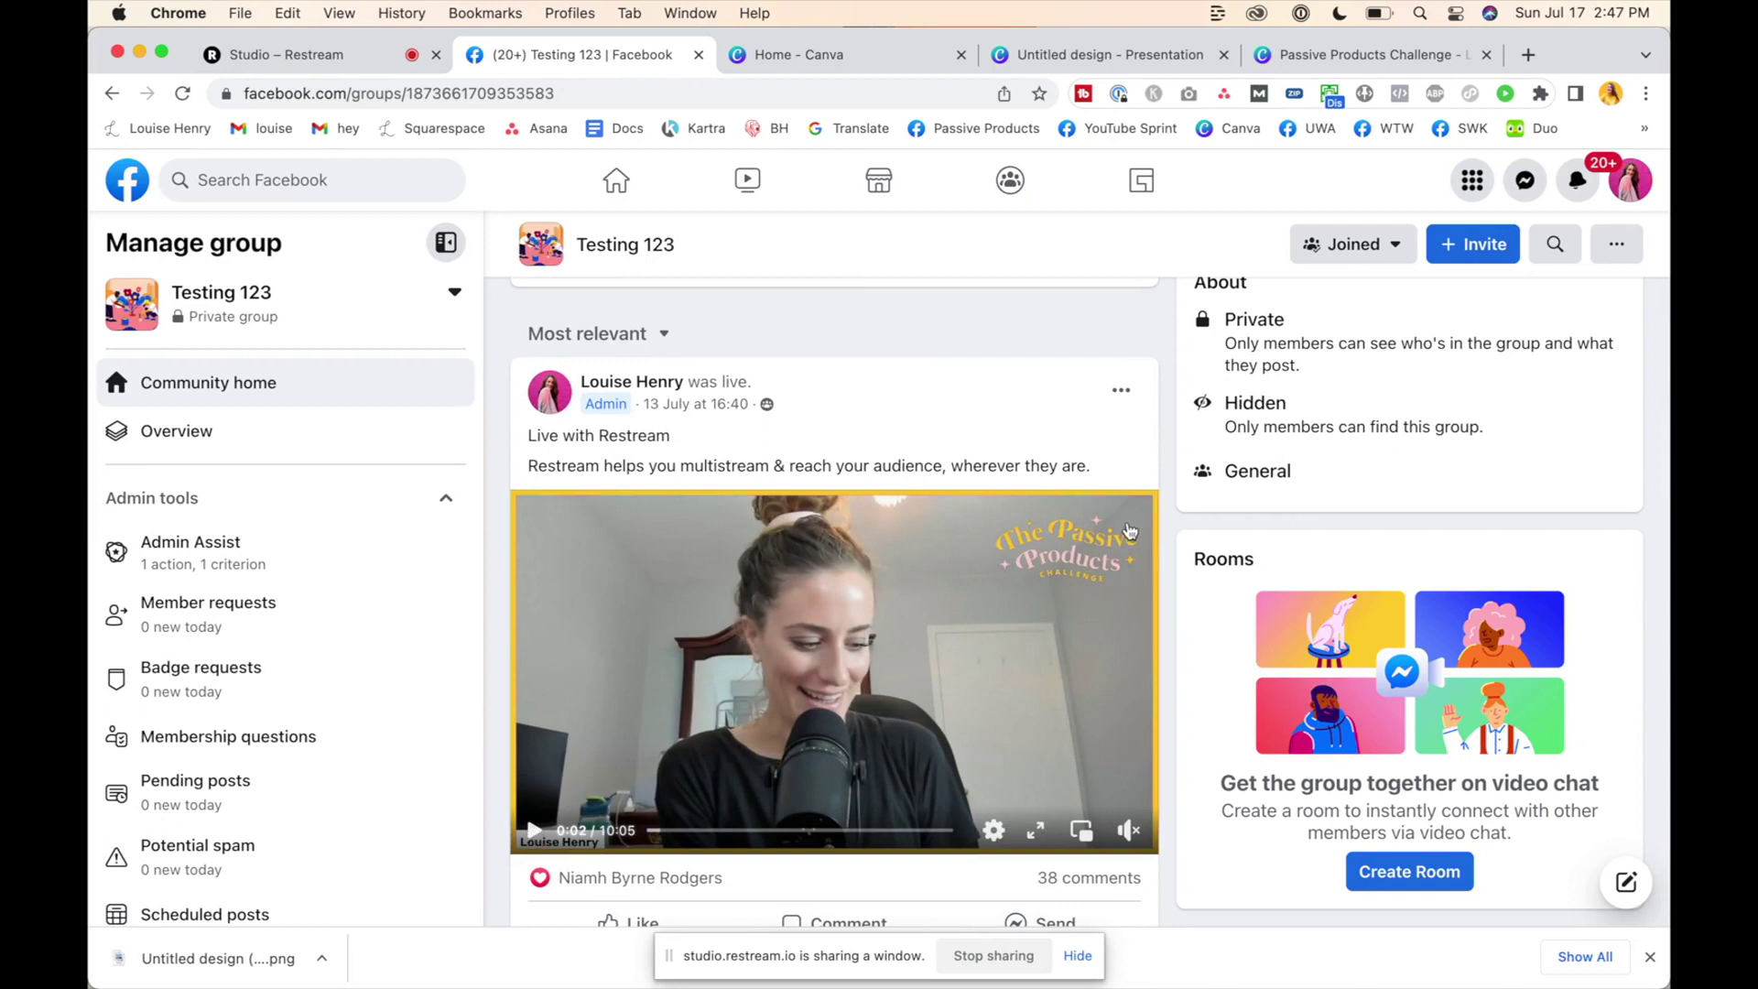
scroll(1156, 522, "up", 1)
scroll(1157, 522, "up", 7)
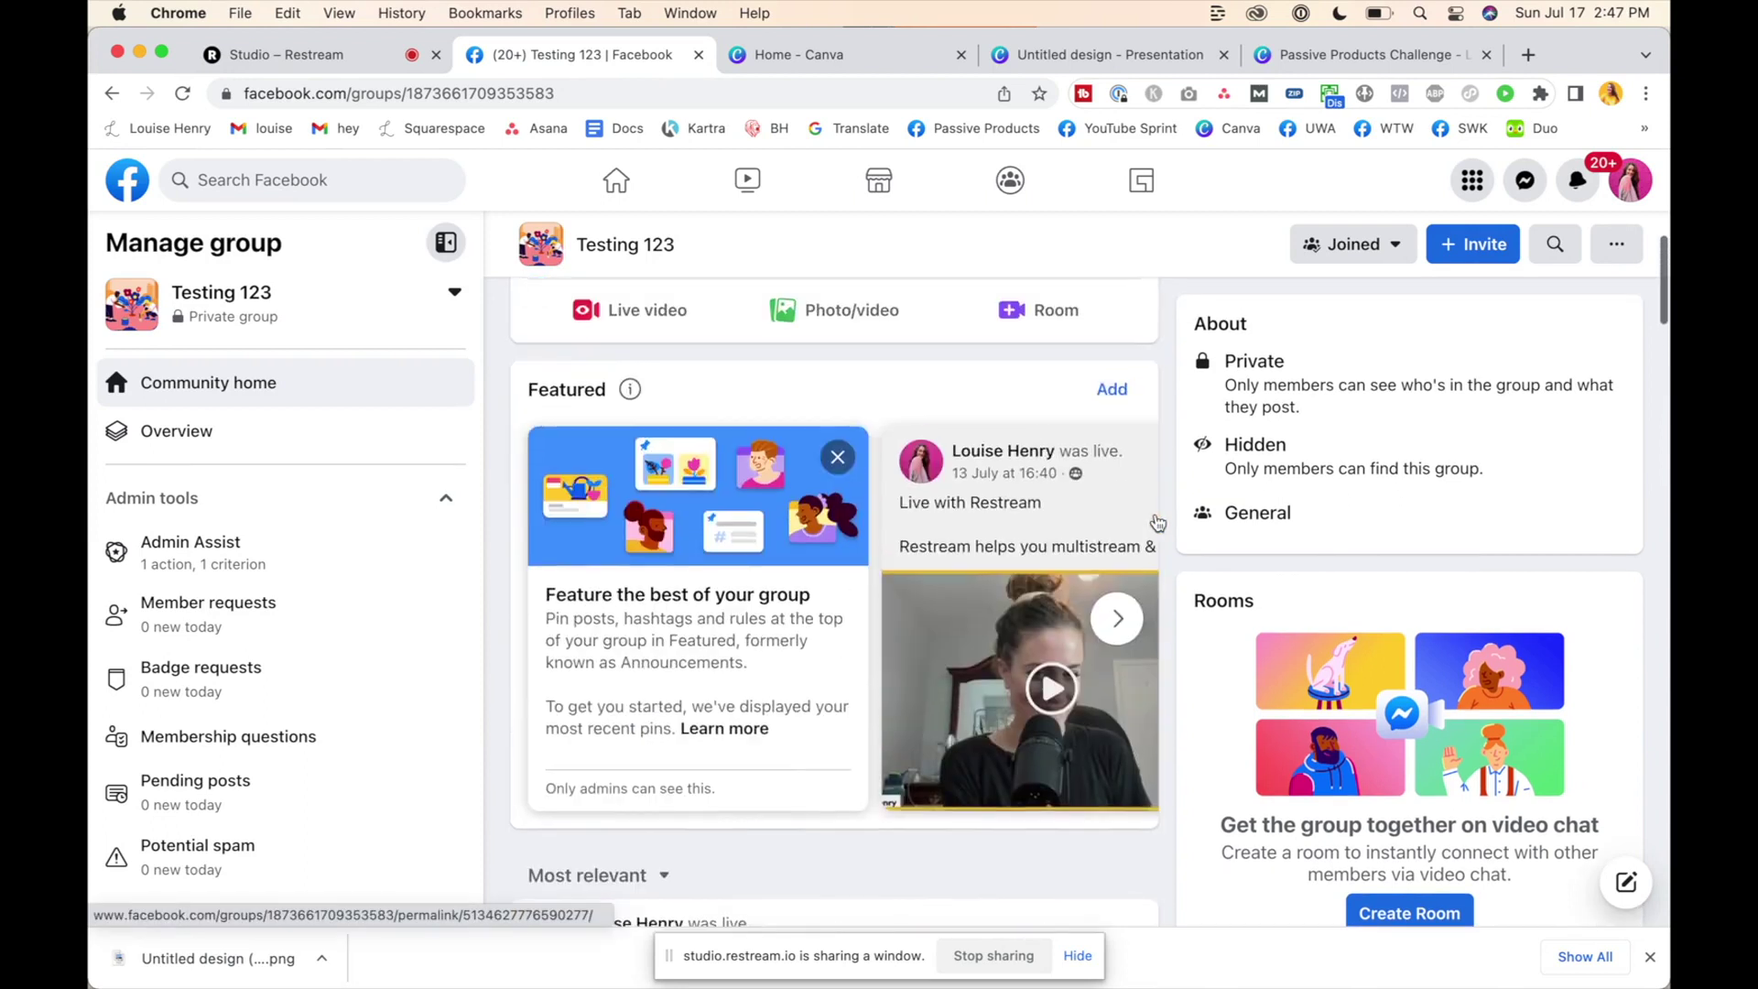
scroll(1156, 522, "up", 5)
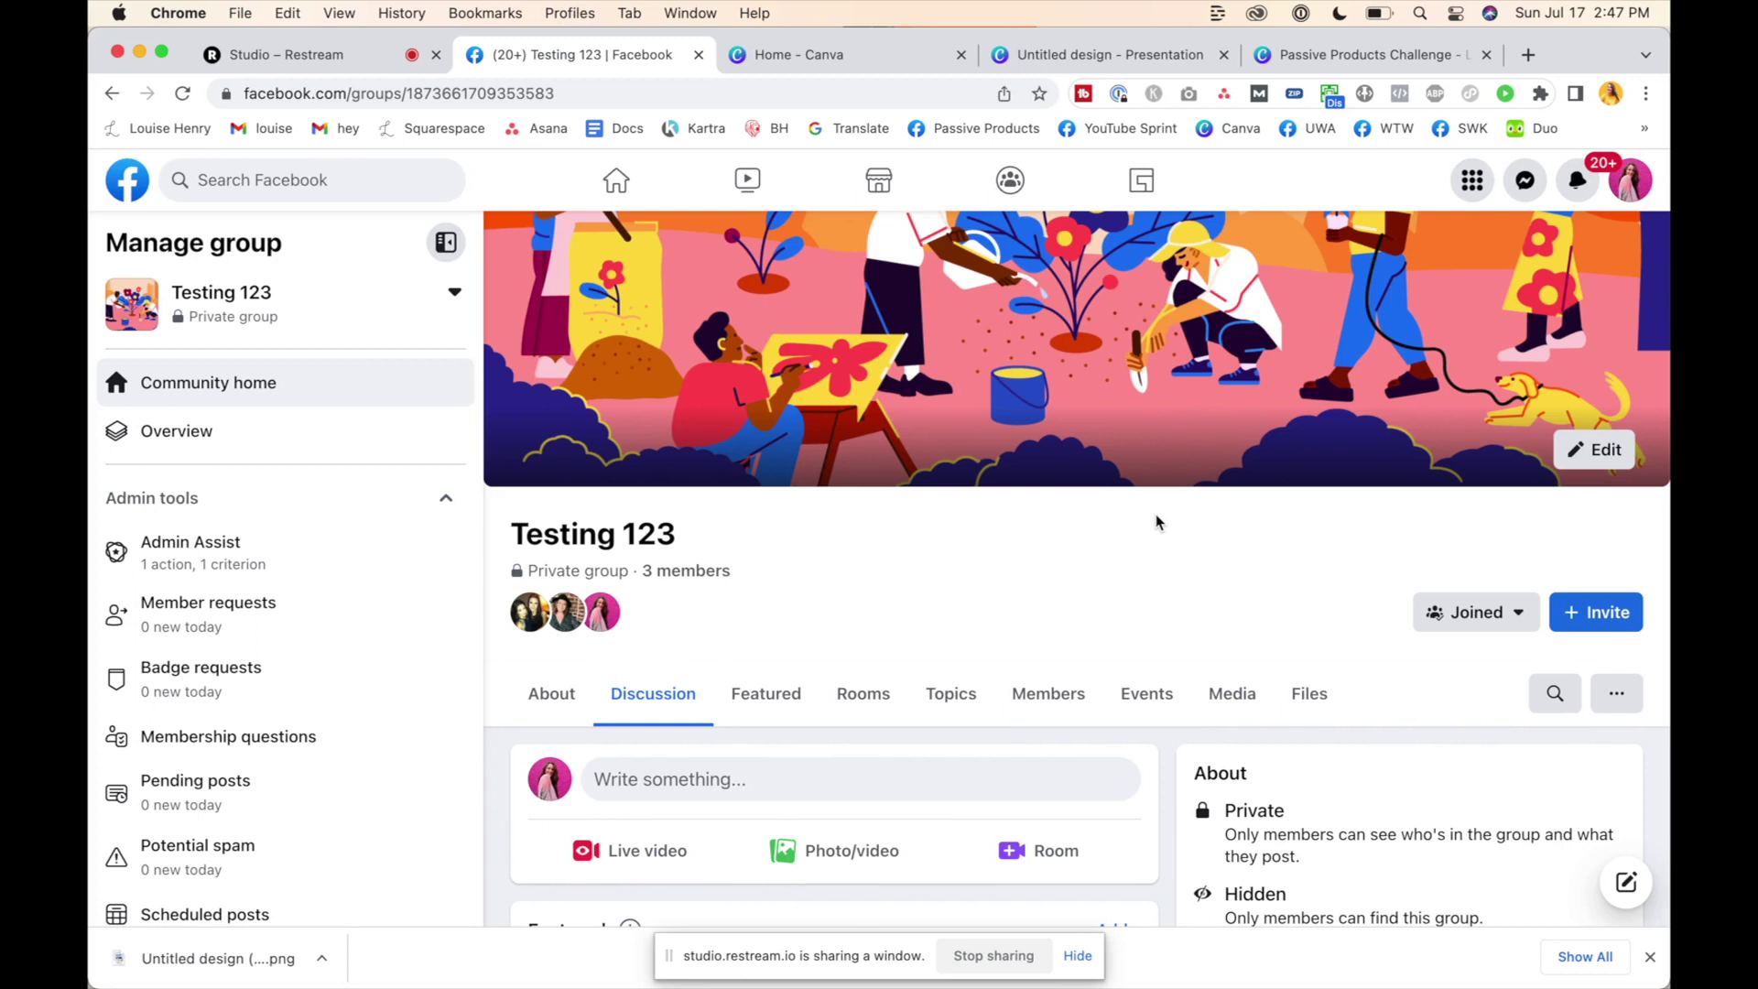
scroll(1156, 522, "up", 2)
Close the Canva tabs and open YouTube in a new tab
middle_click(724, 57)
middle_click(724, 57)
middle_click(724, 57)
left_click(738, 55)
type("y")
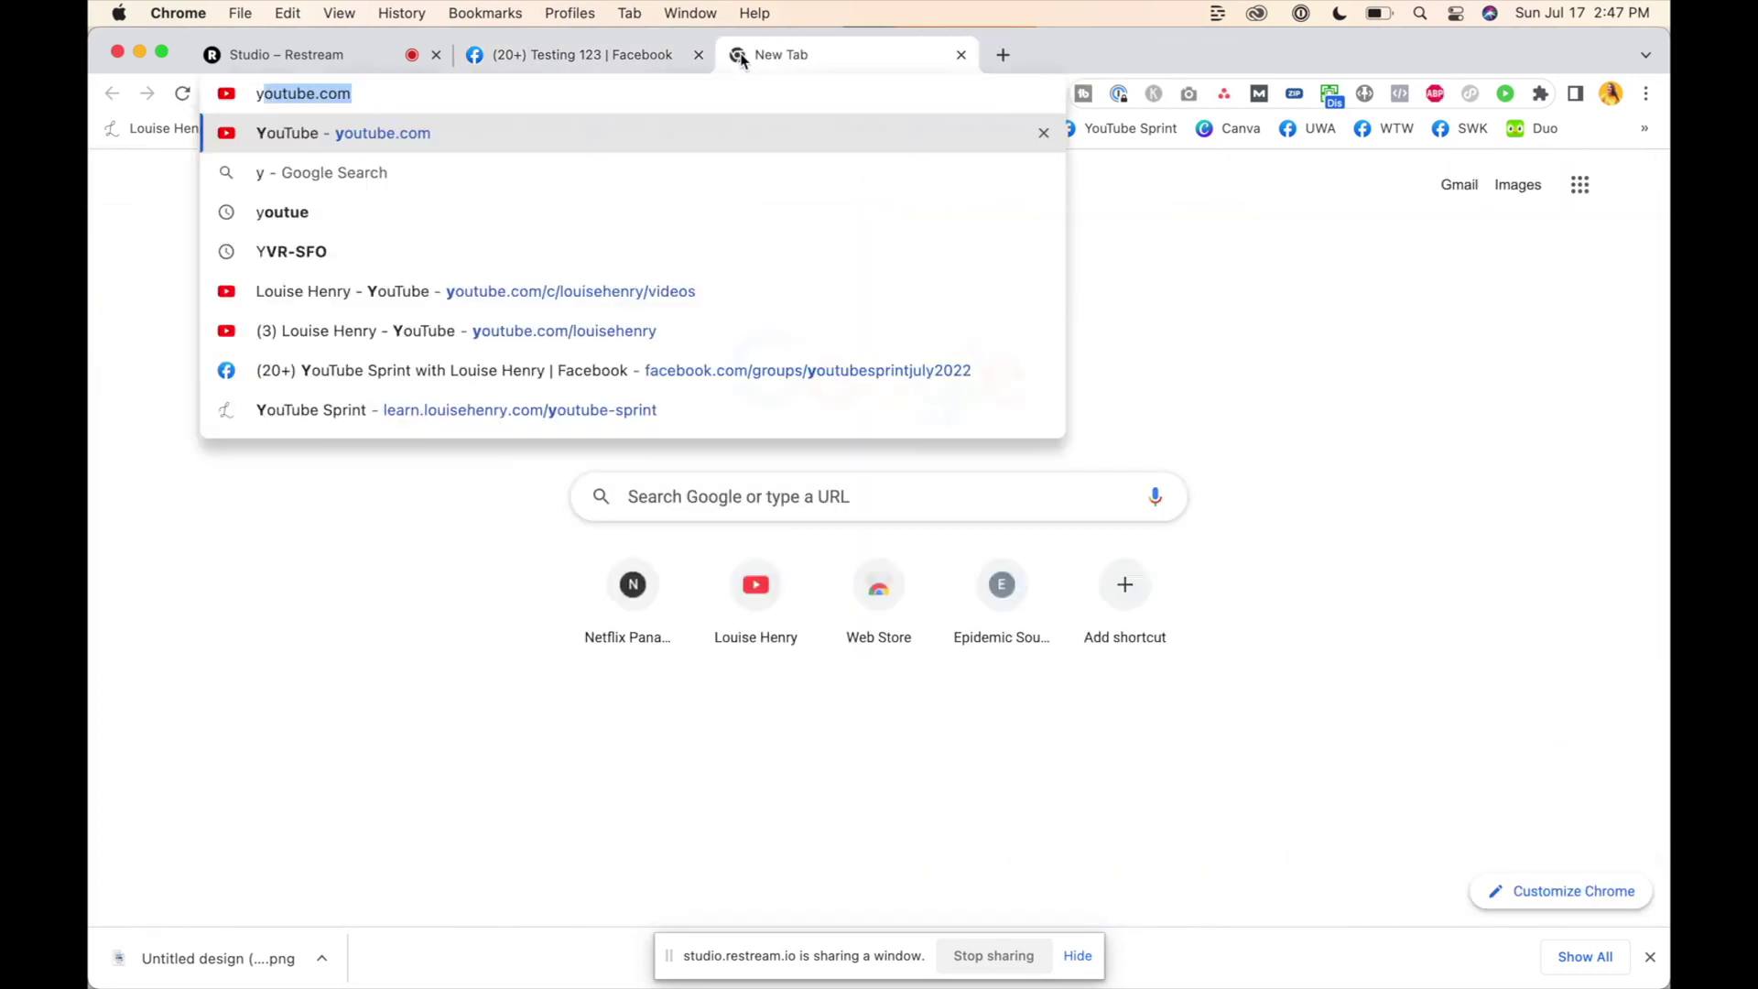
key("Return")
Return to Restream Studio, remove the lower-third caption from the stream and bring the graphics settings back
key("super+1")
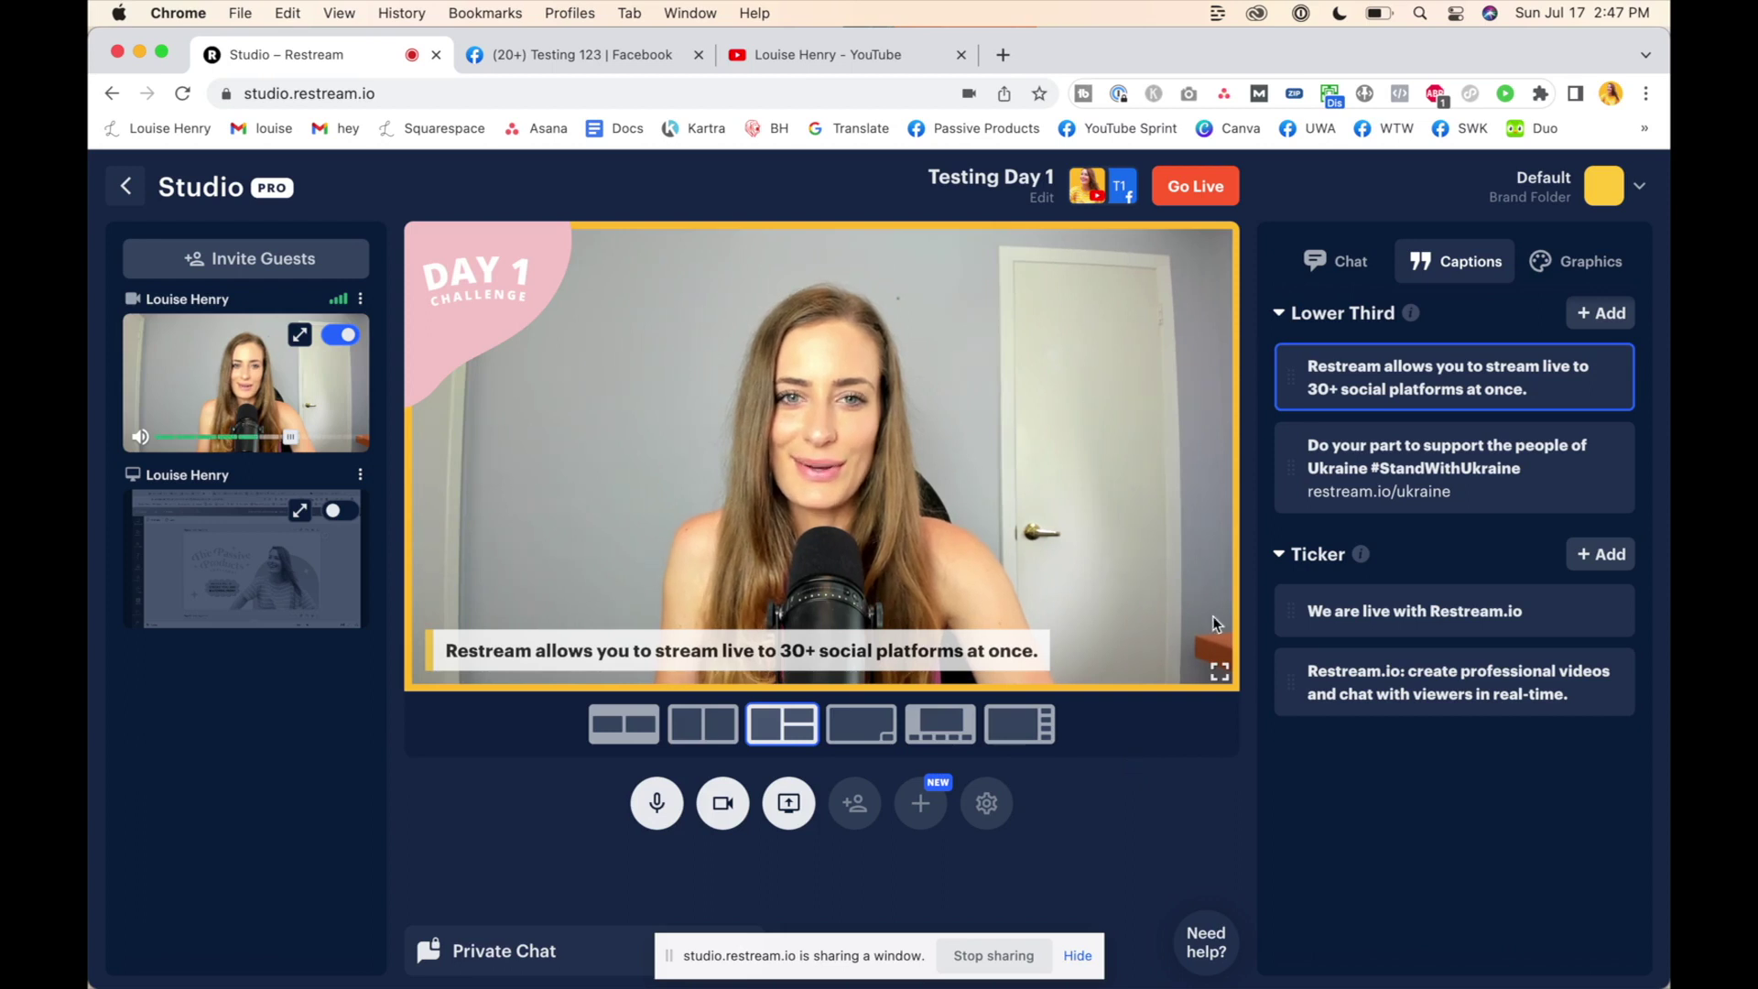
left_click(1577, 262)
left_click(1458, 282)
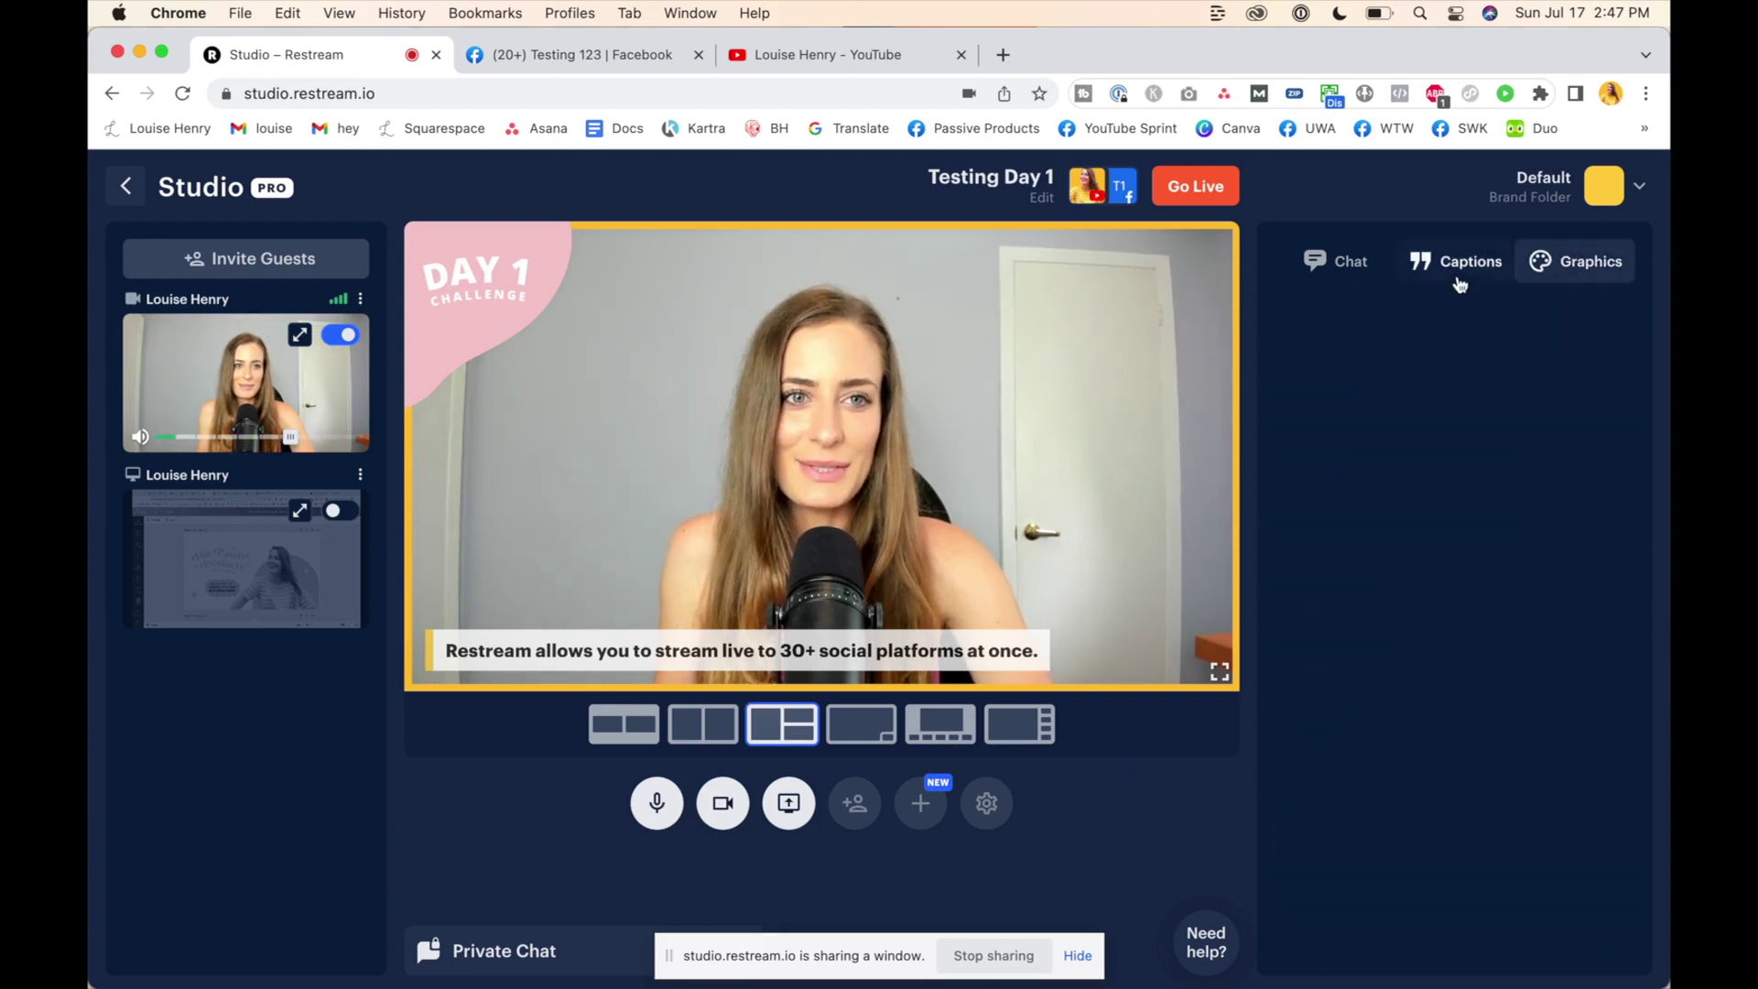
left_click(1459, 381)
left_click(1591, 260)
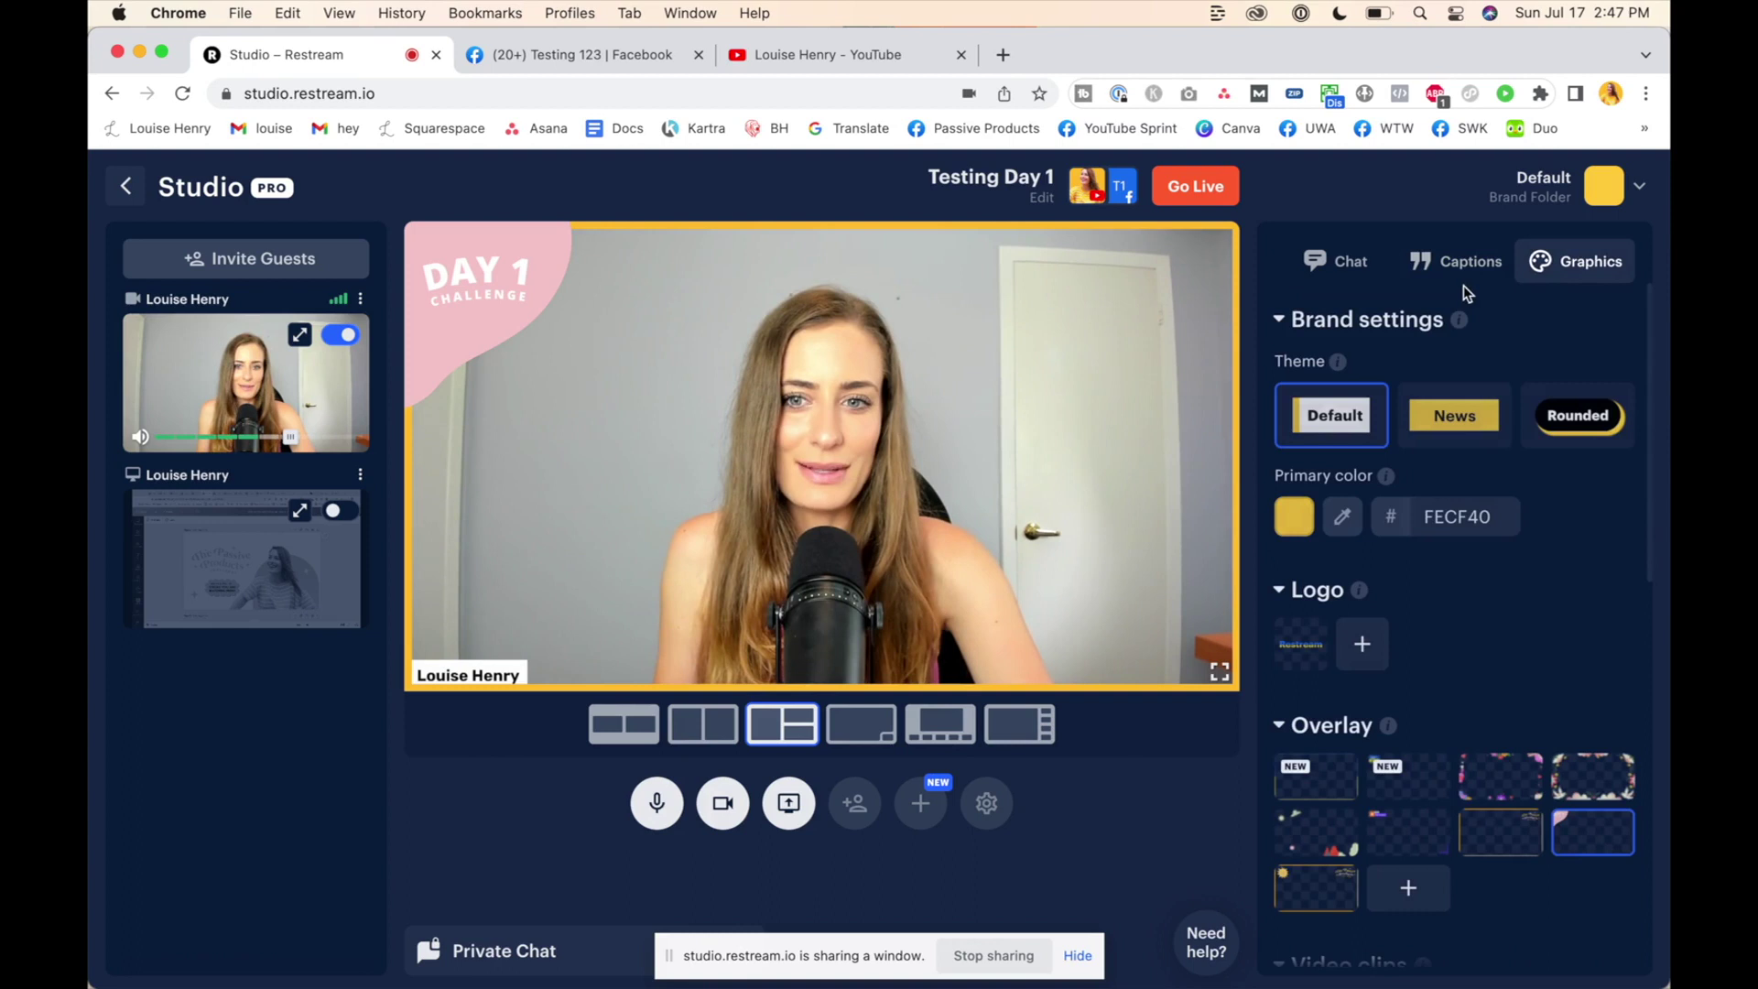
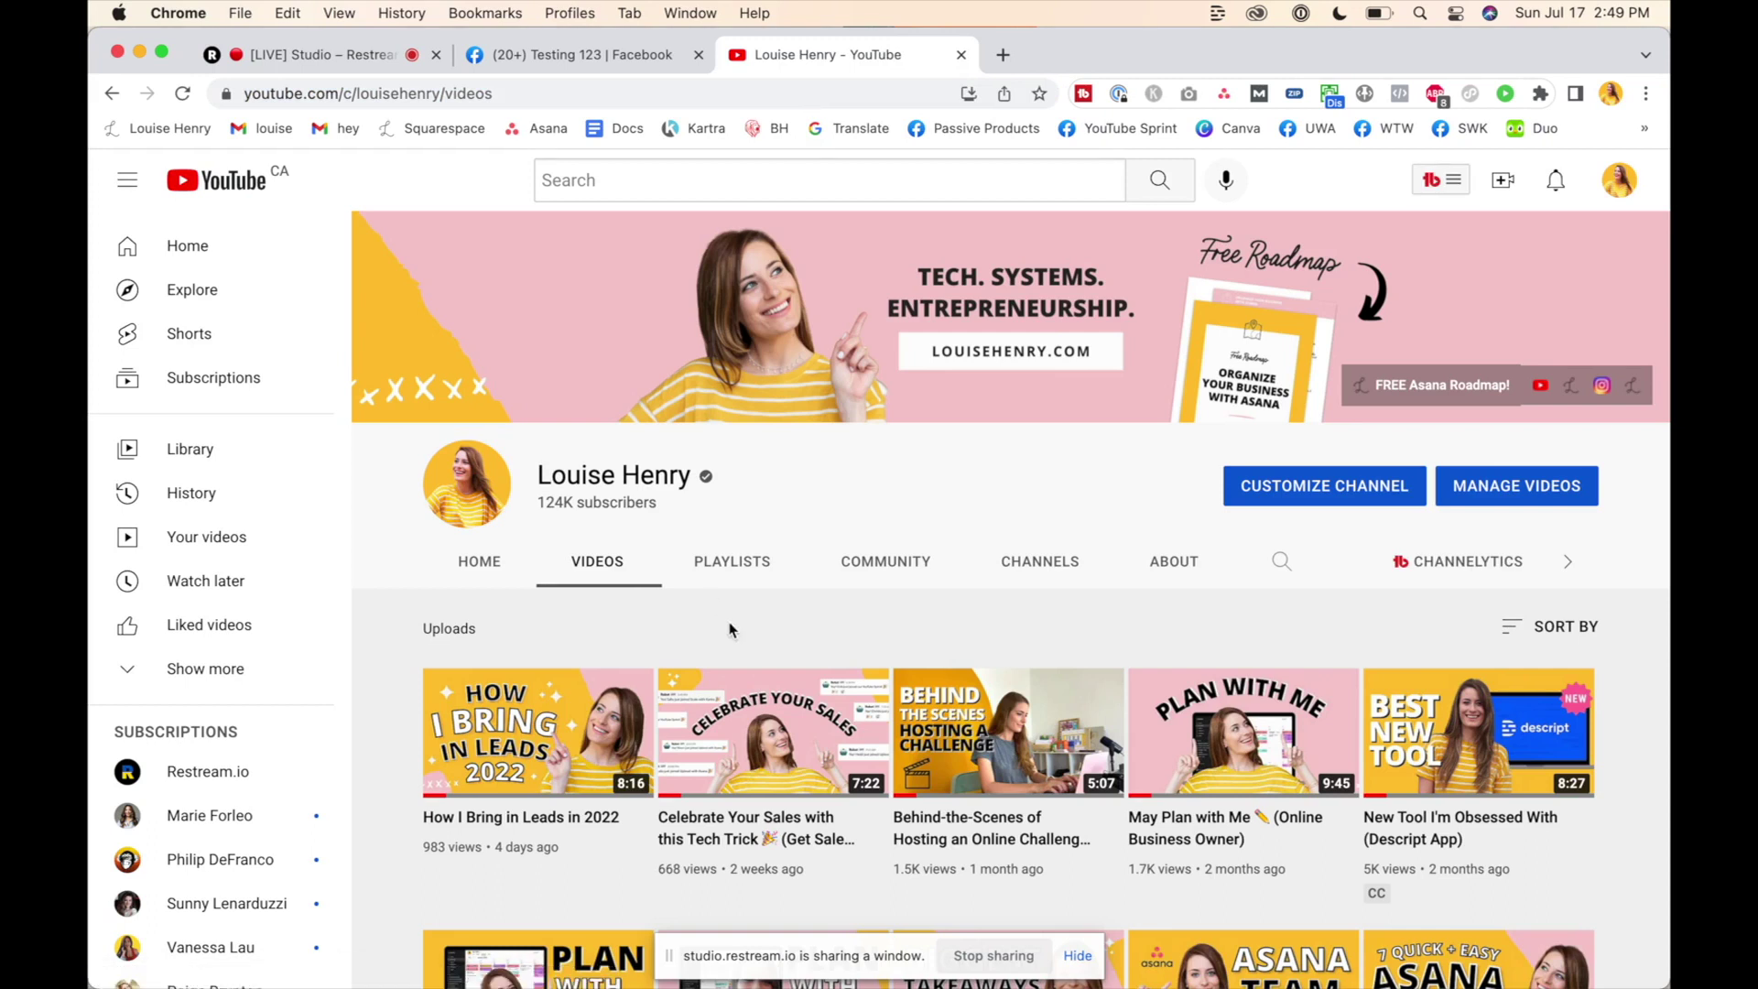
Check the live studio view, then find the running live video in the Testing 123 group on Facebook
left_click(448, 63)
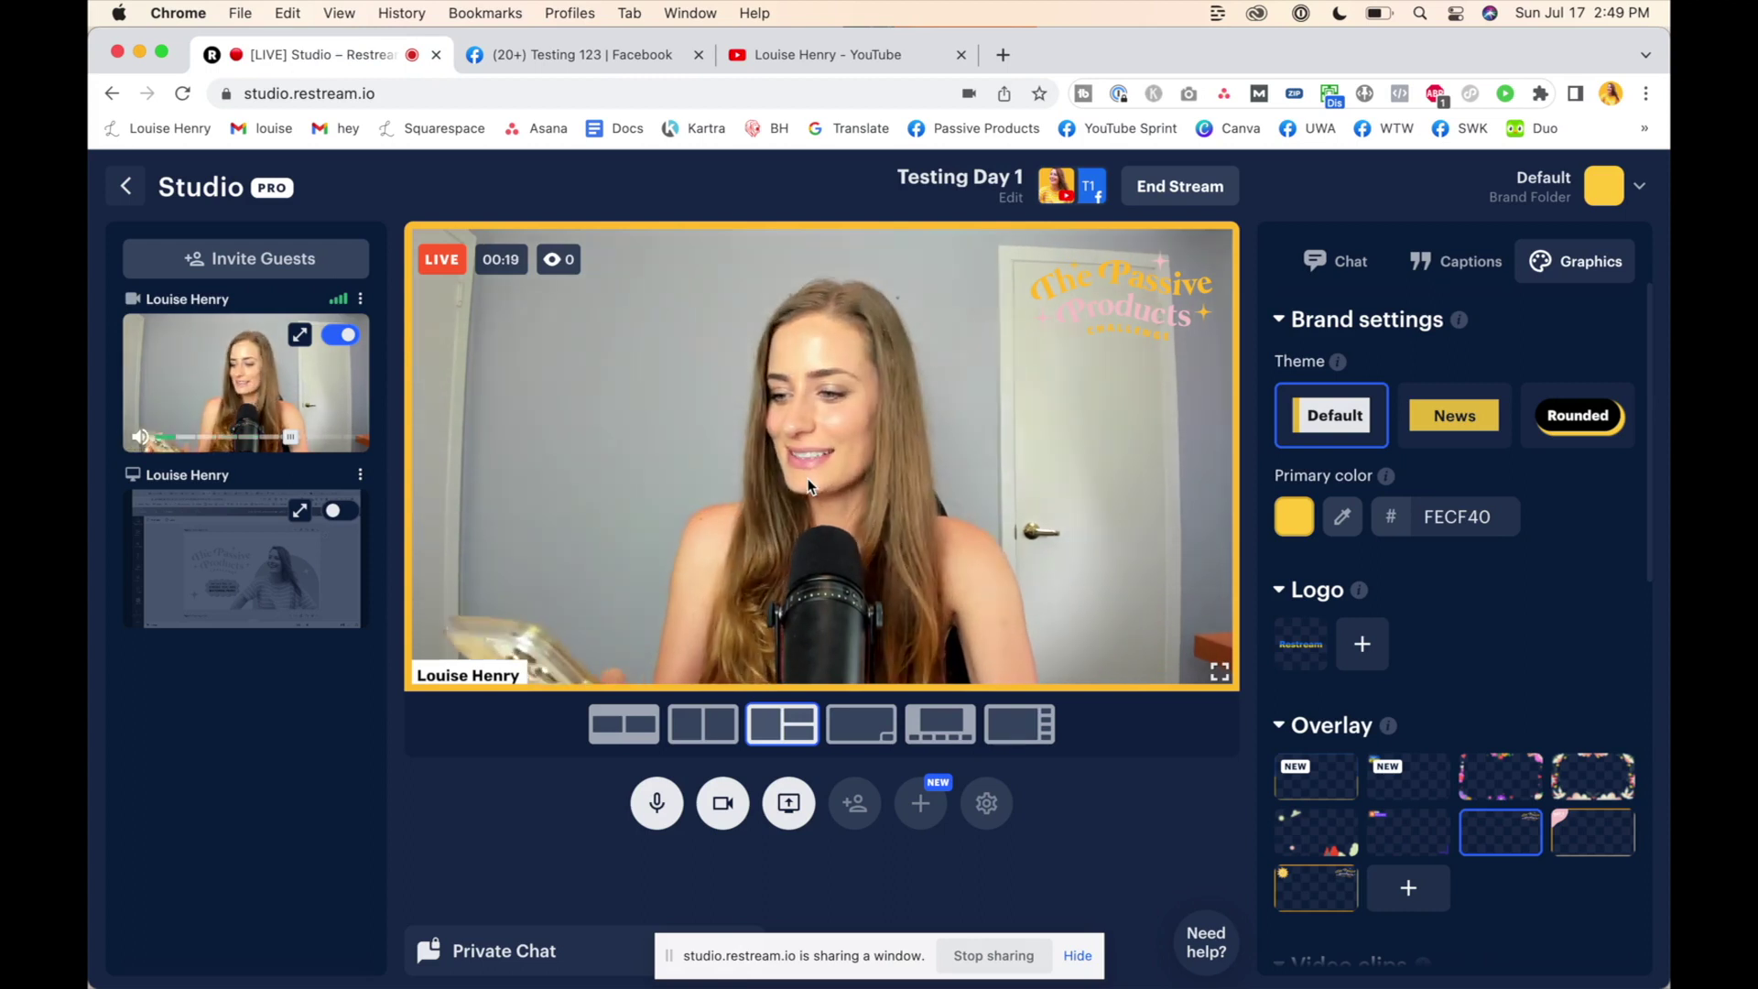
left_click(621, 68)
scroll(1190, 631, "down", 8)
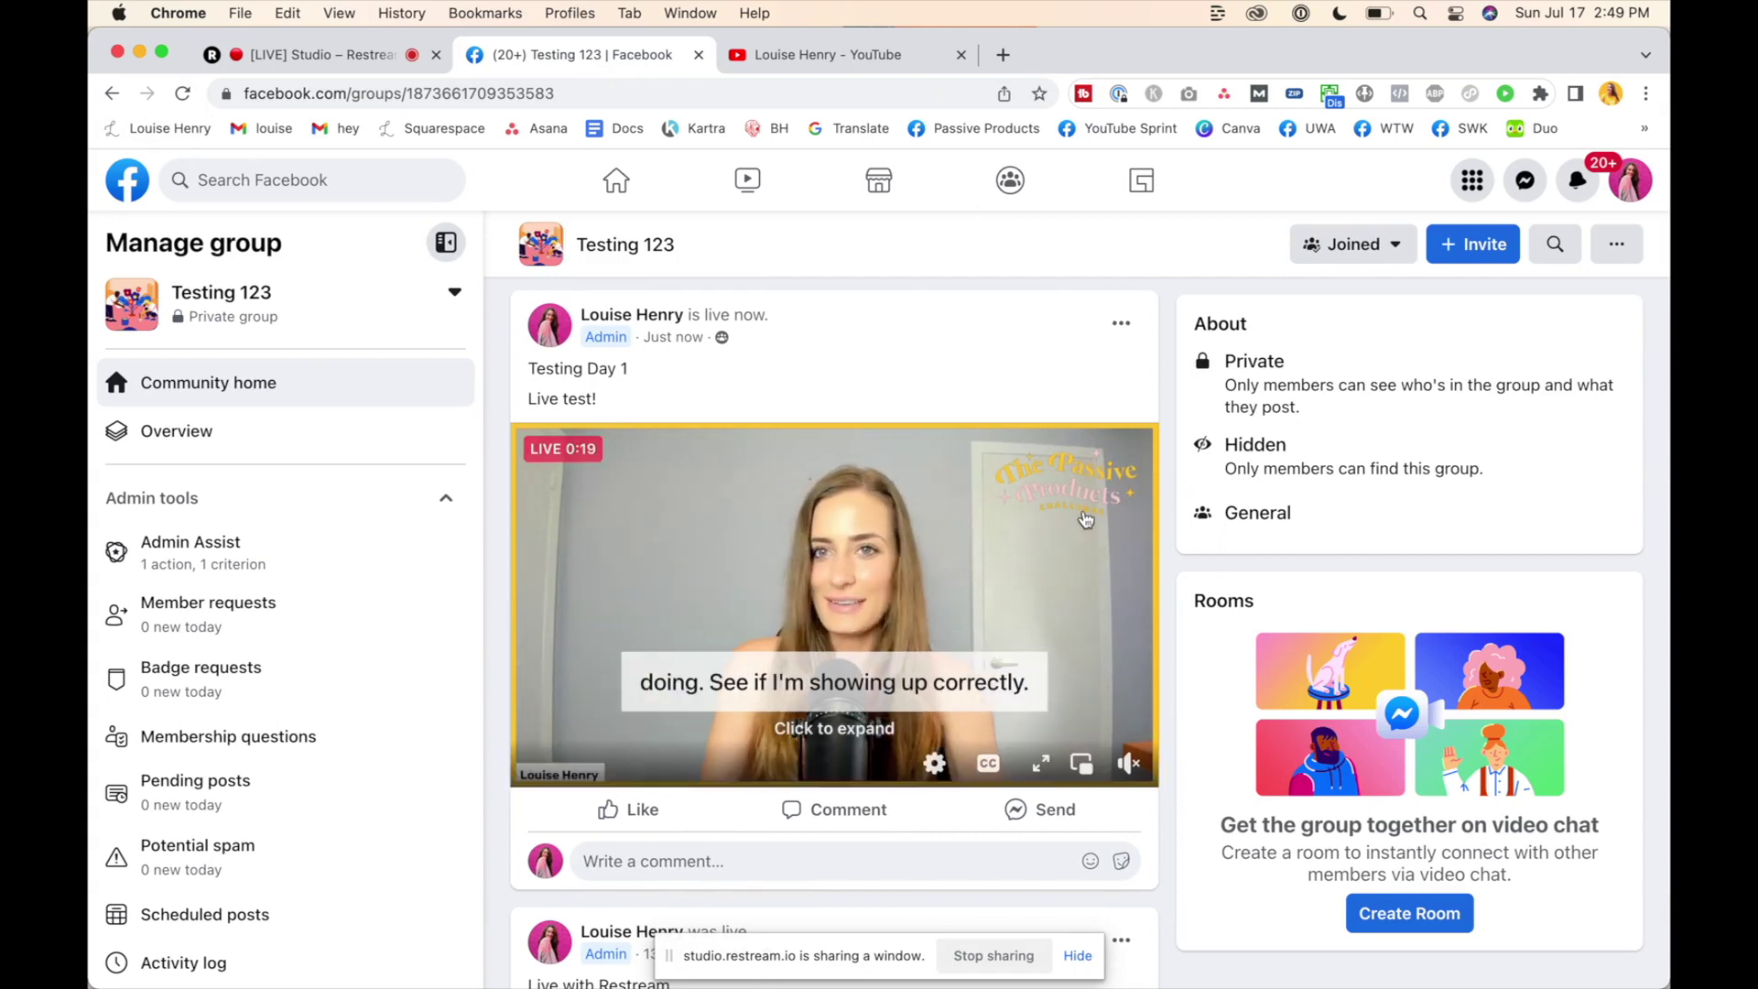
Open the live Multistreaming with Restream.io video on the YouTube channel and dismiss the pinned chat notice
left_click(833, 57)
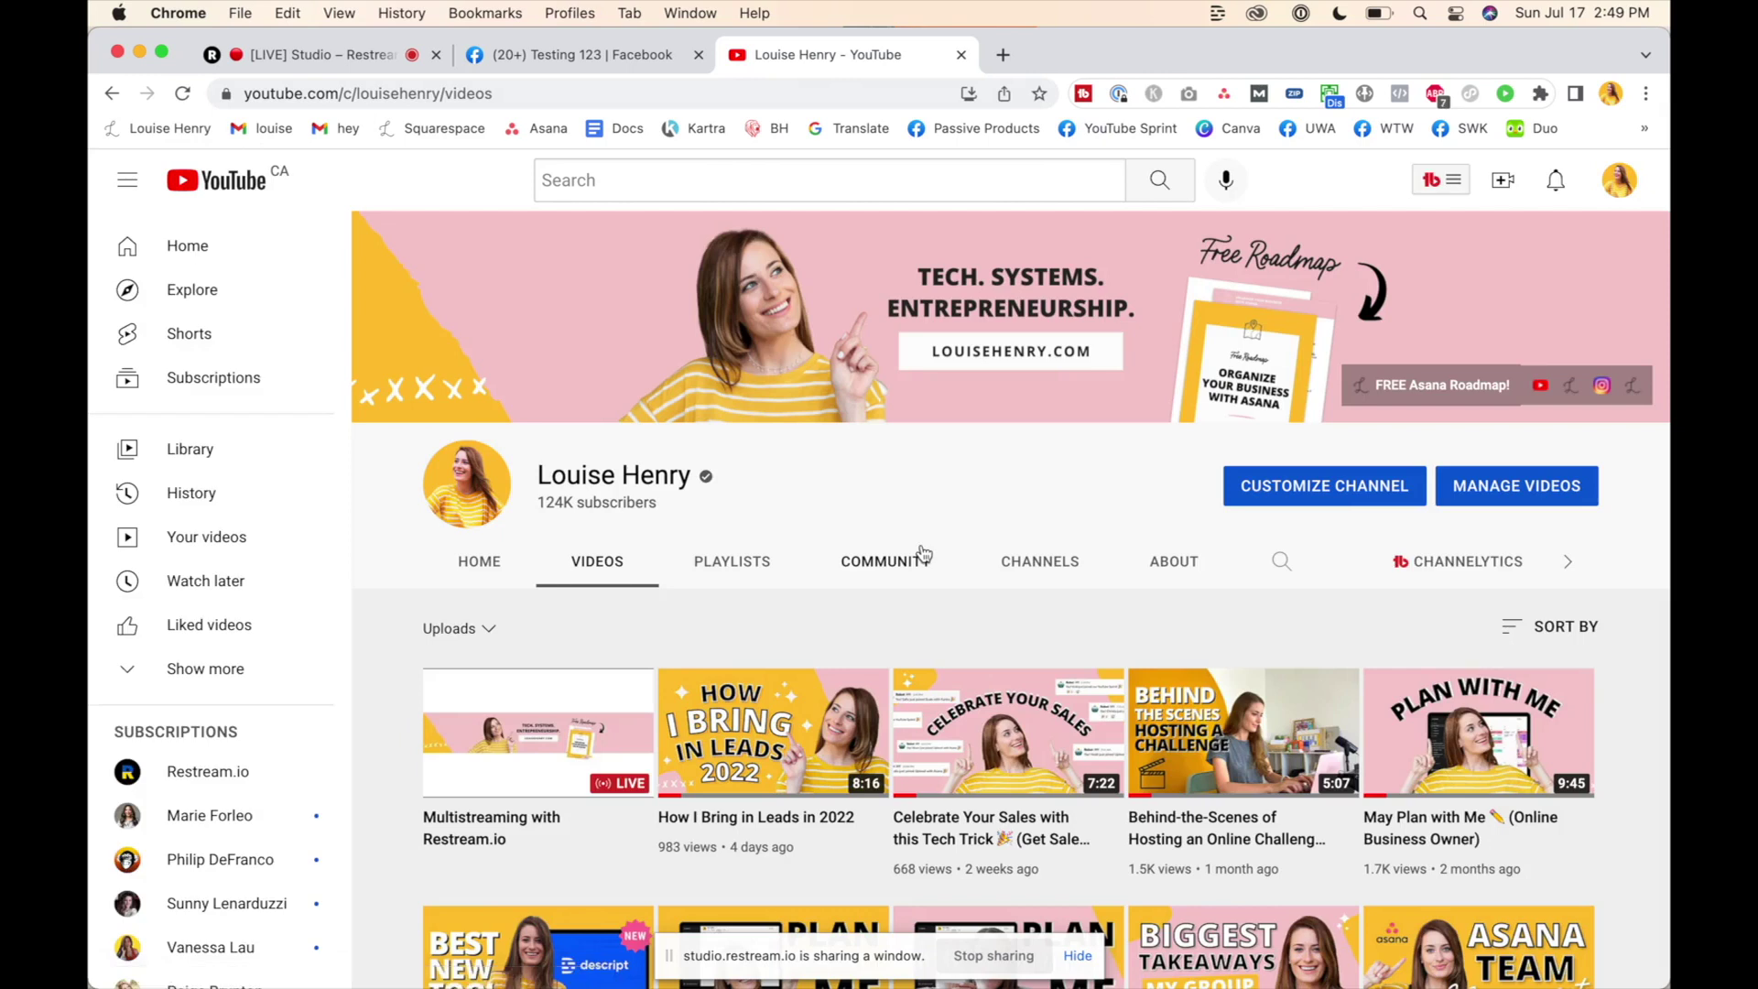
left_click(531, 758)
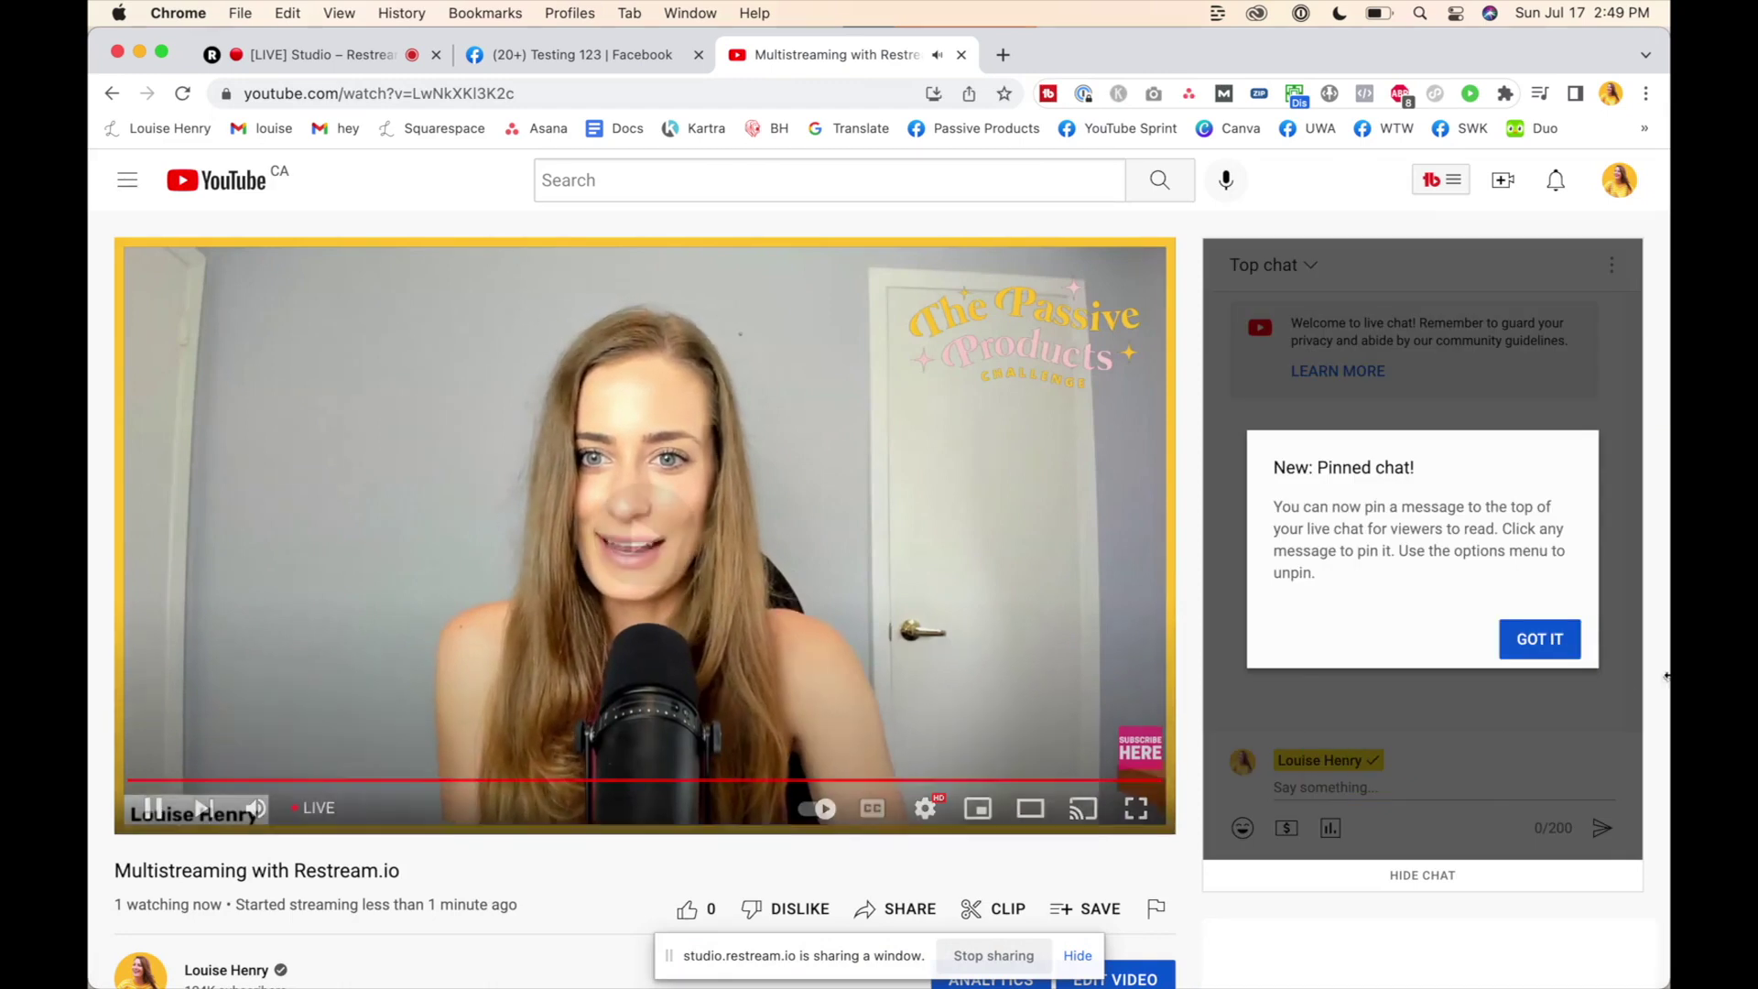
left_click(1554, 649)
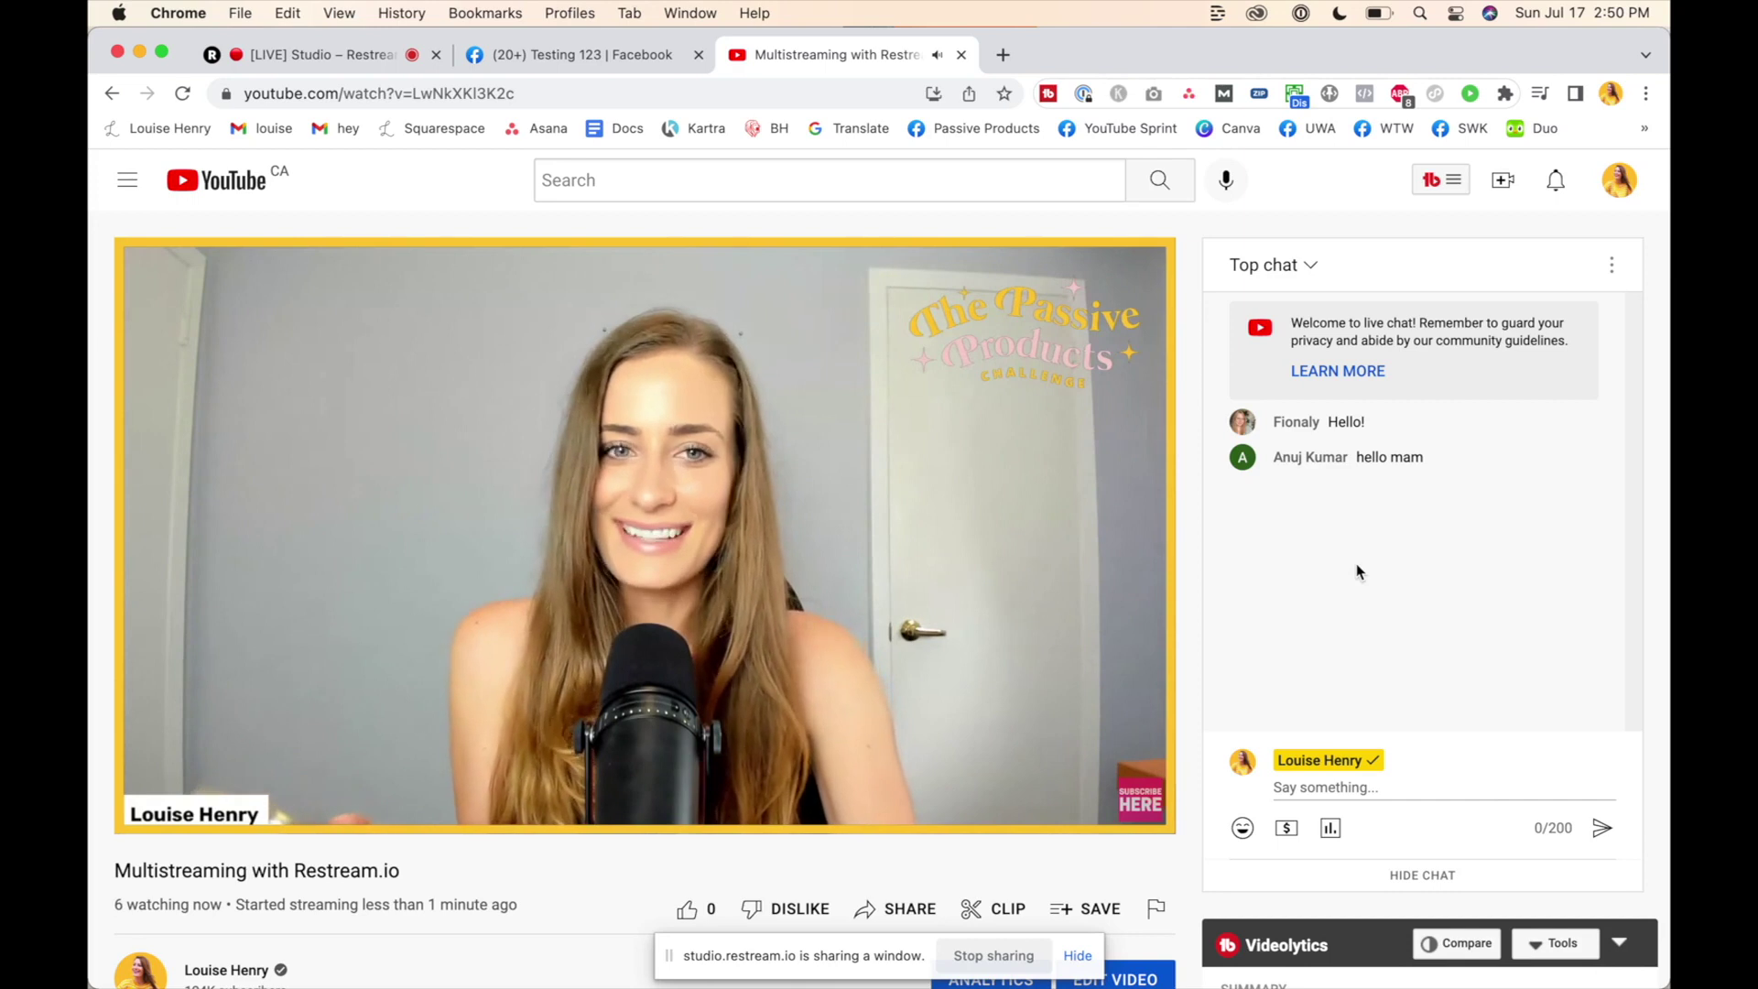
Return to the studio and review the running stream's details and destinations without changing them
left_click(320, 55)
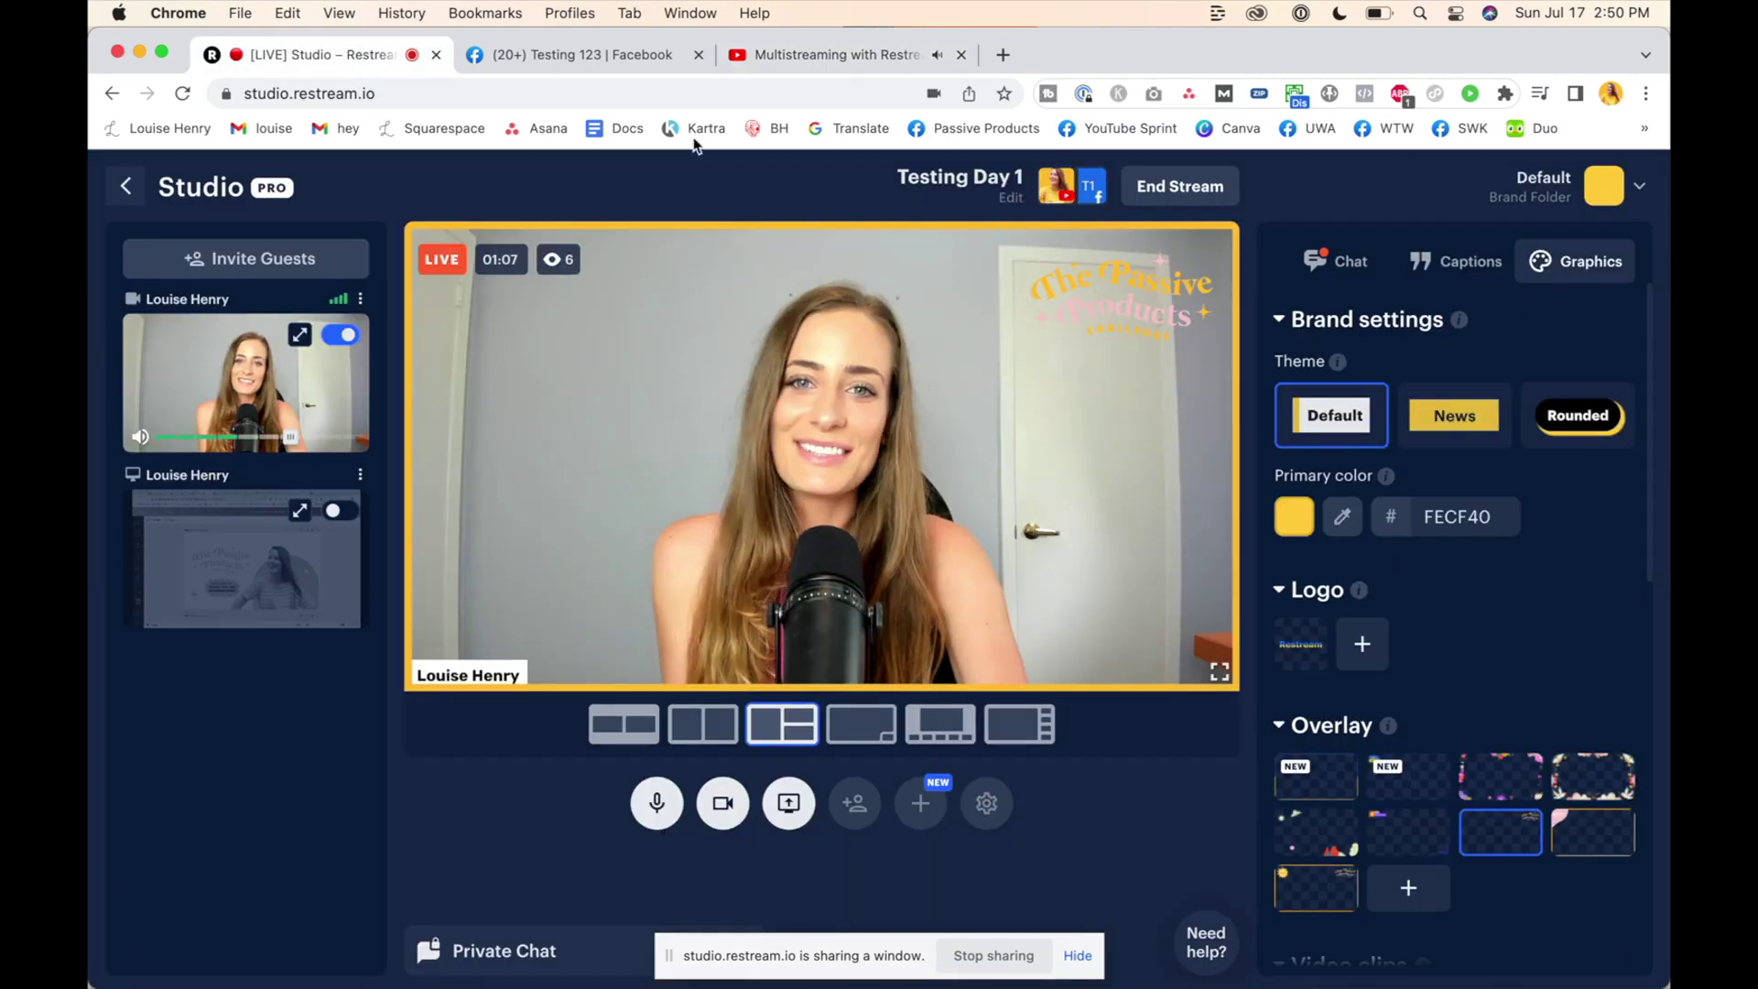
left_click(1010, 198)
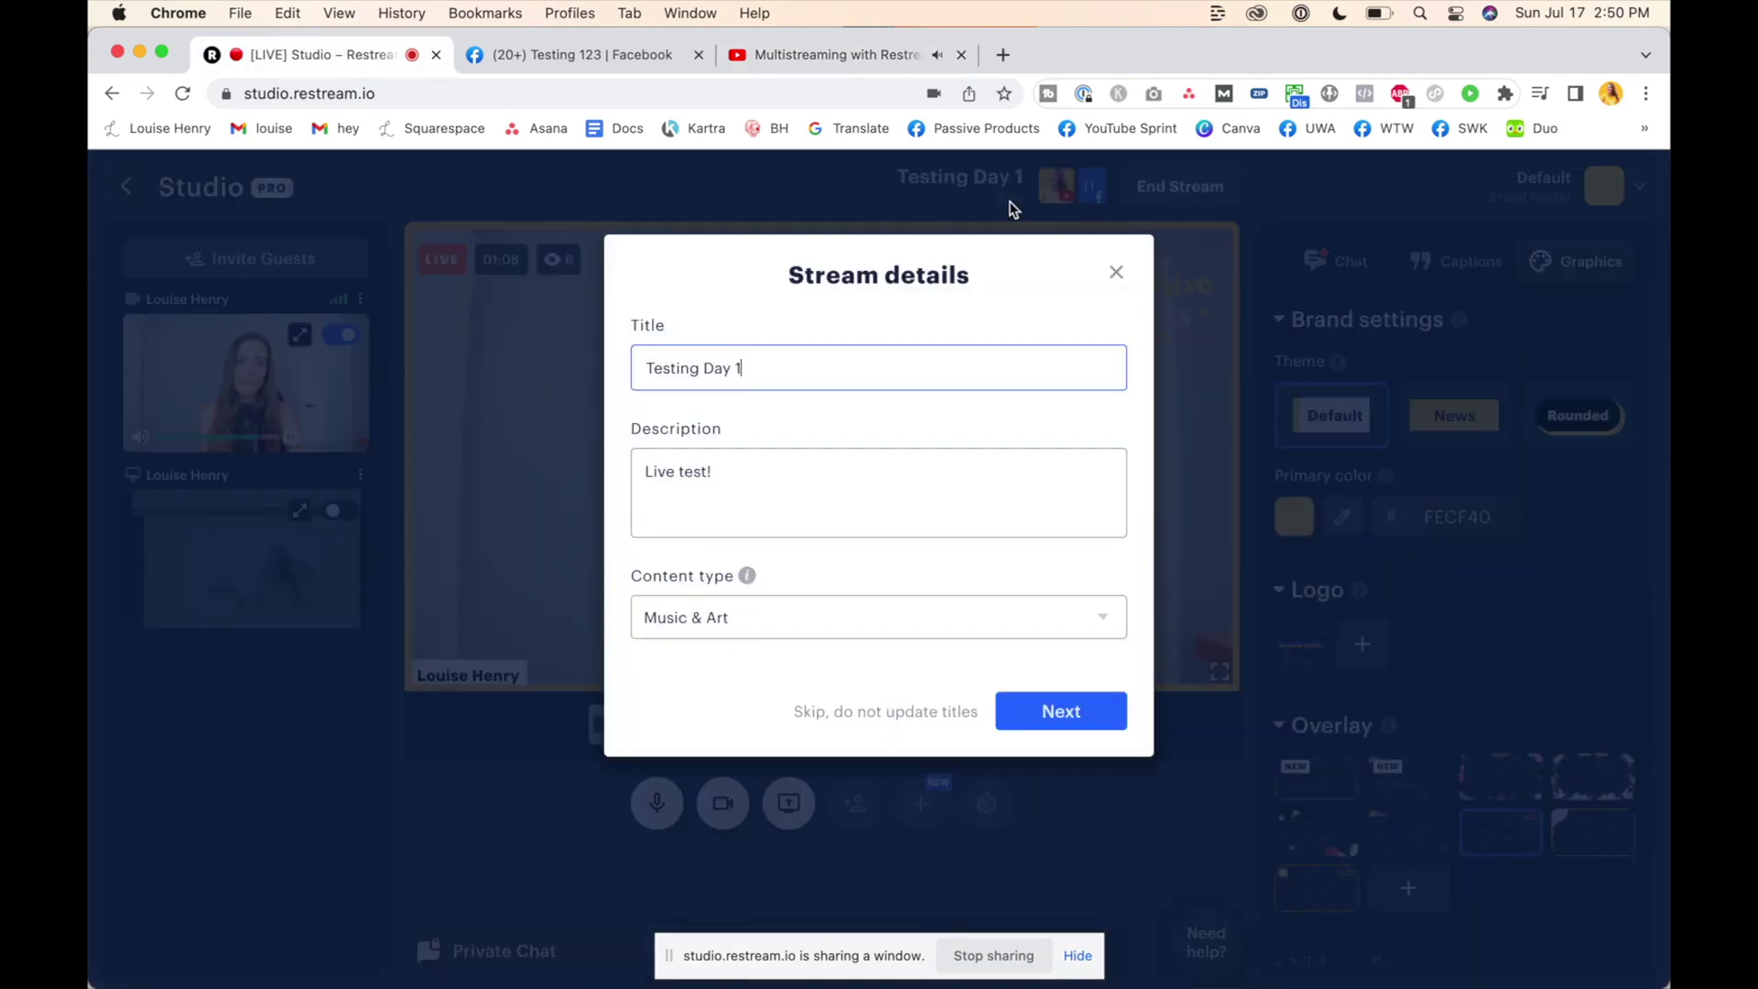
left_click(1114, 274)
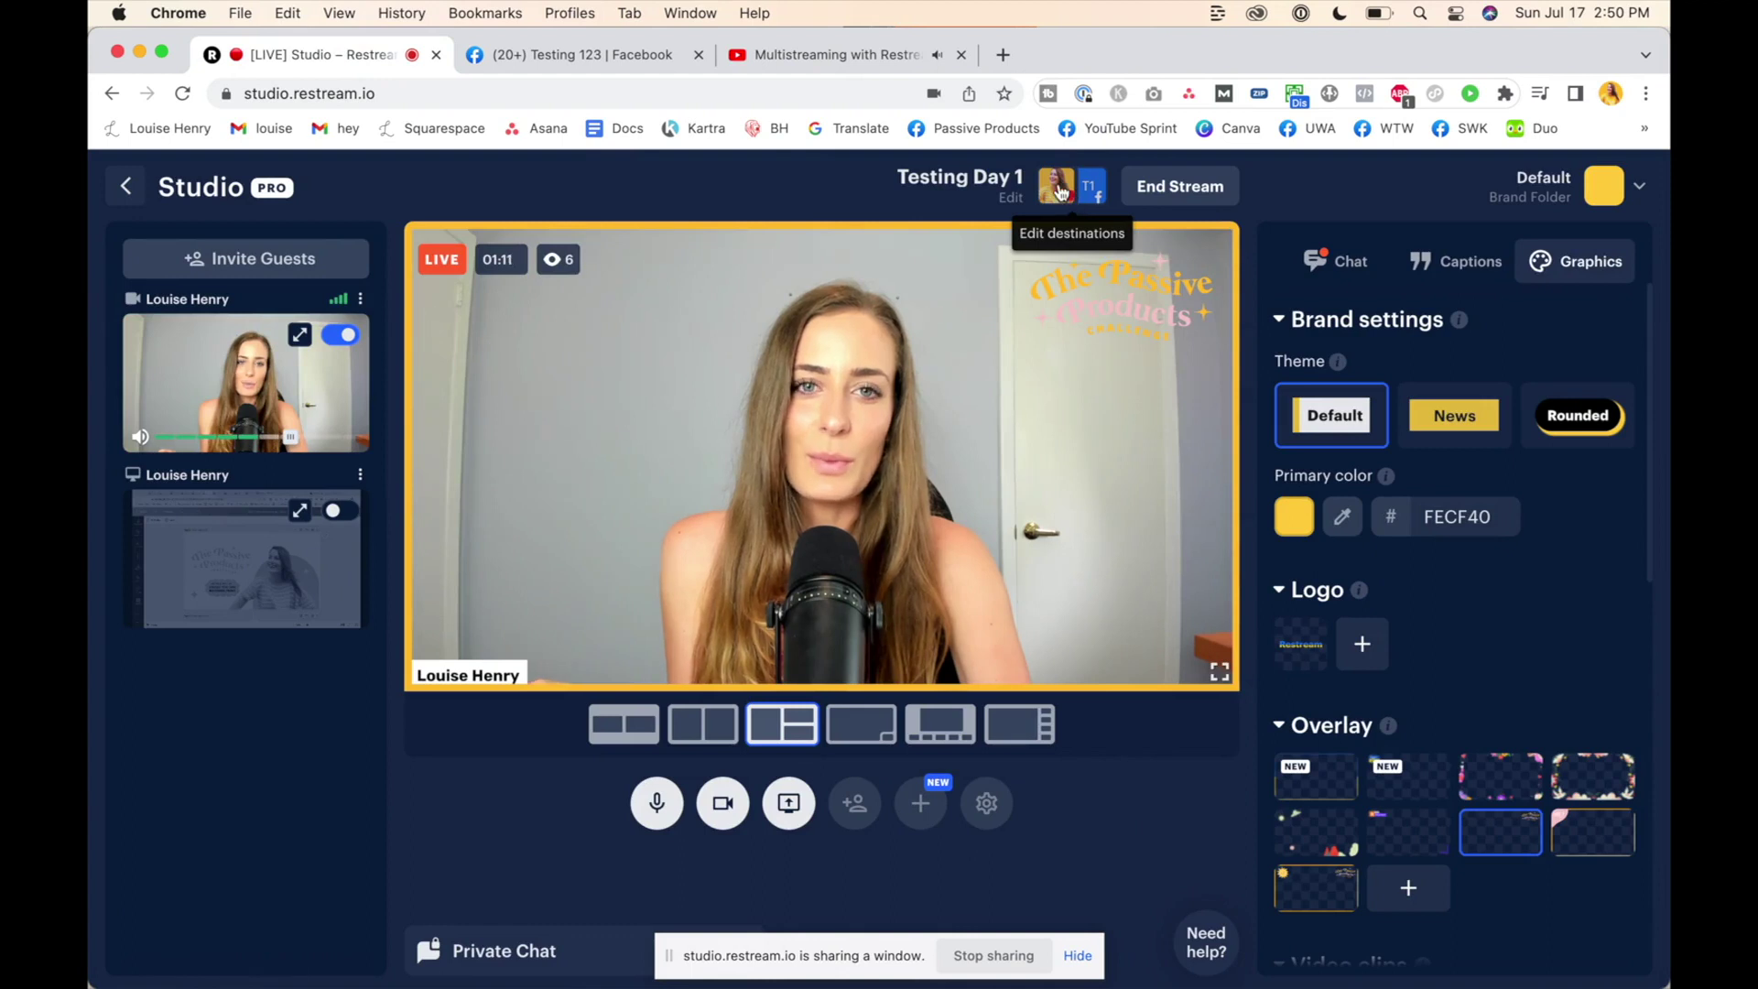
left_click(1060, 191)
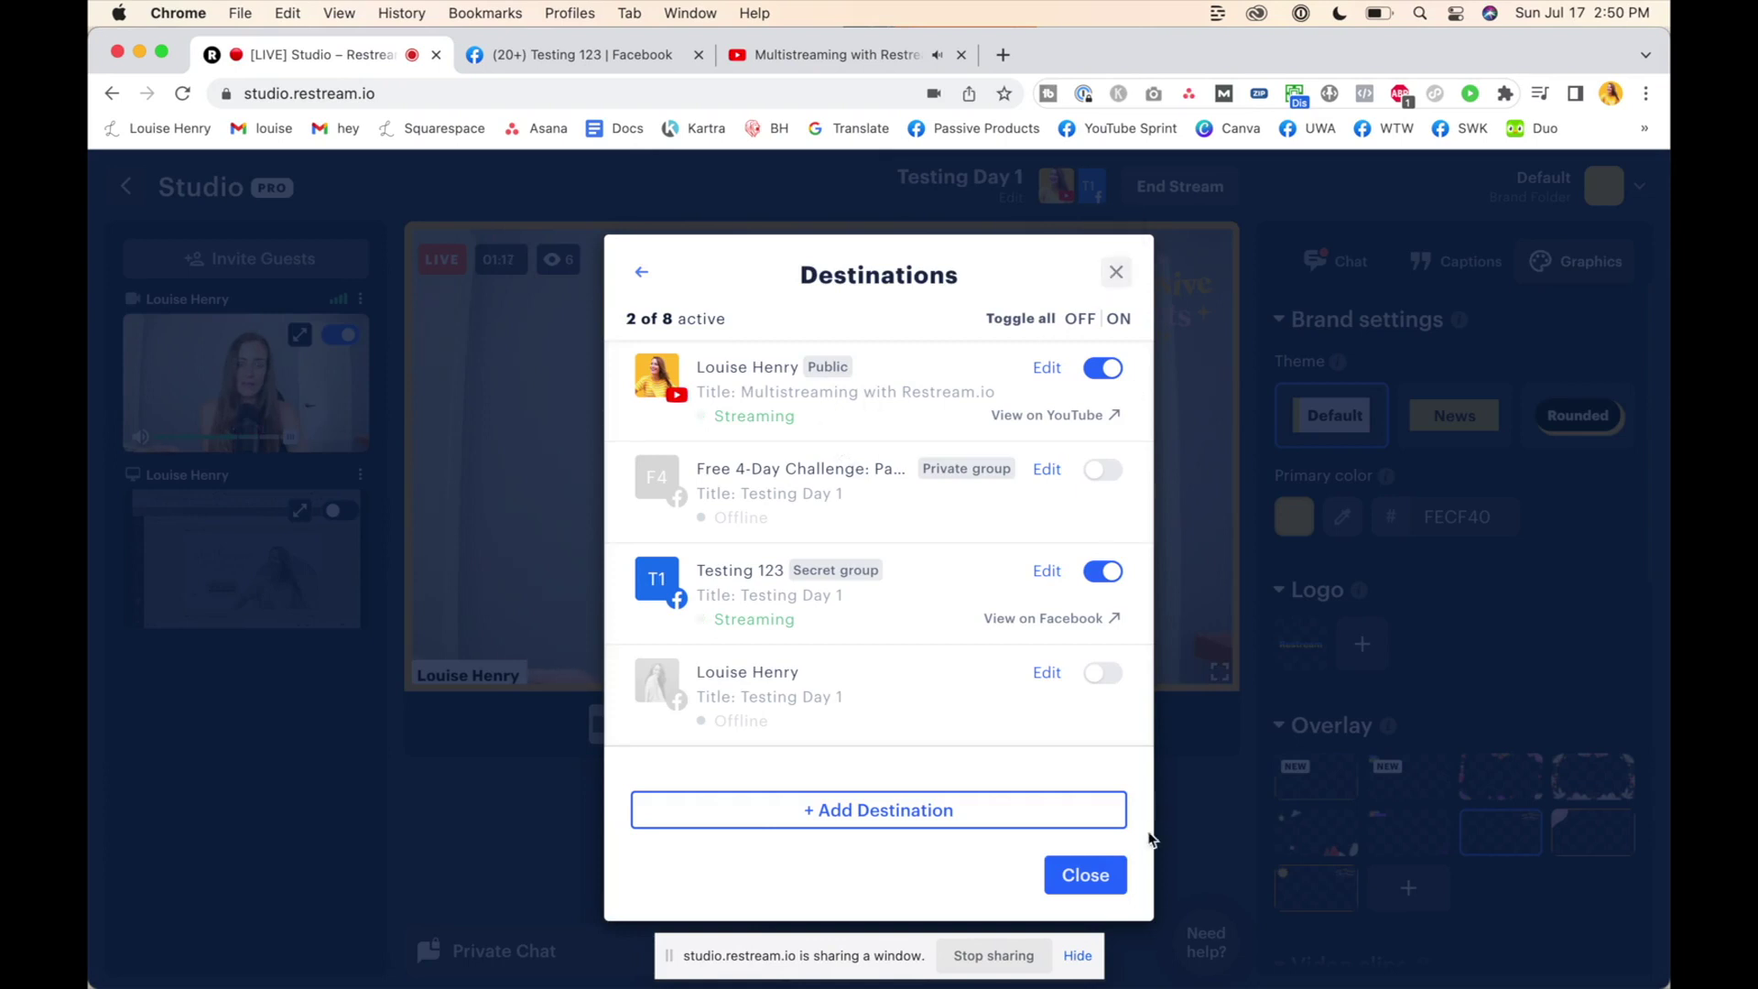
left_click(1101, 876)
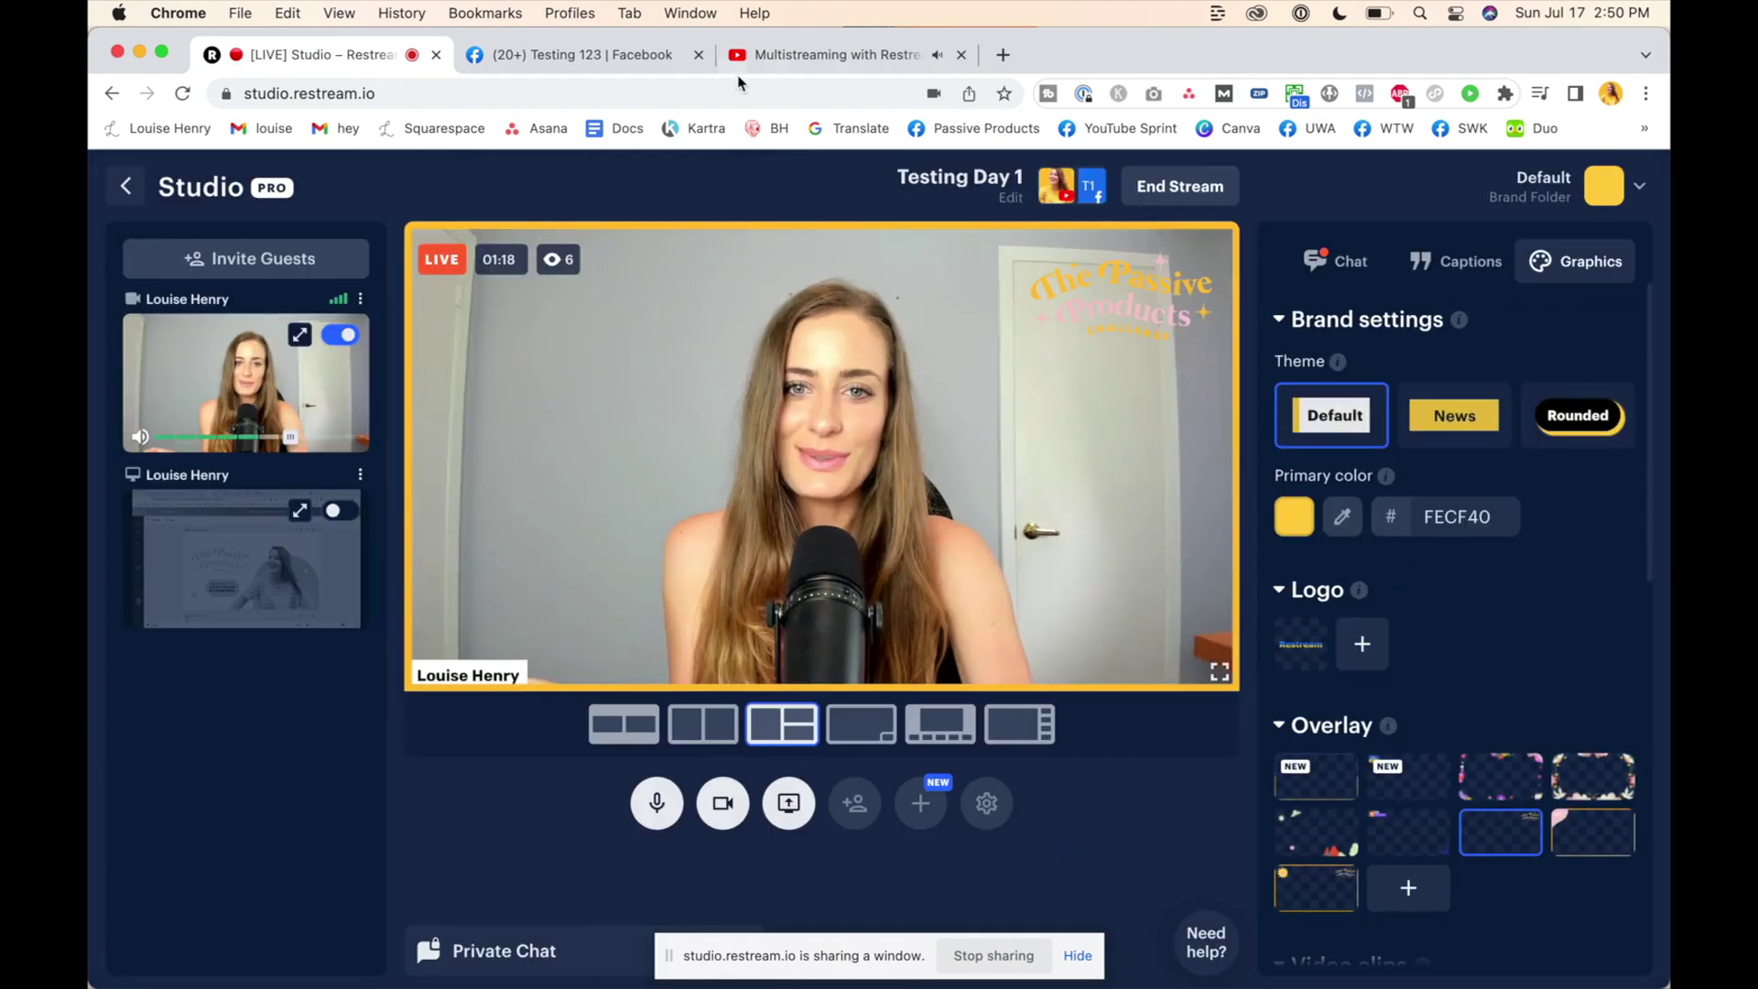
Glance at the Facebook group once more and end the live stream from the studio
left_click(586, 55)
key("super+1")
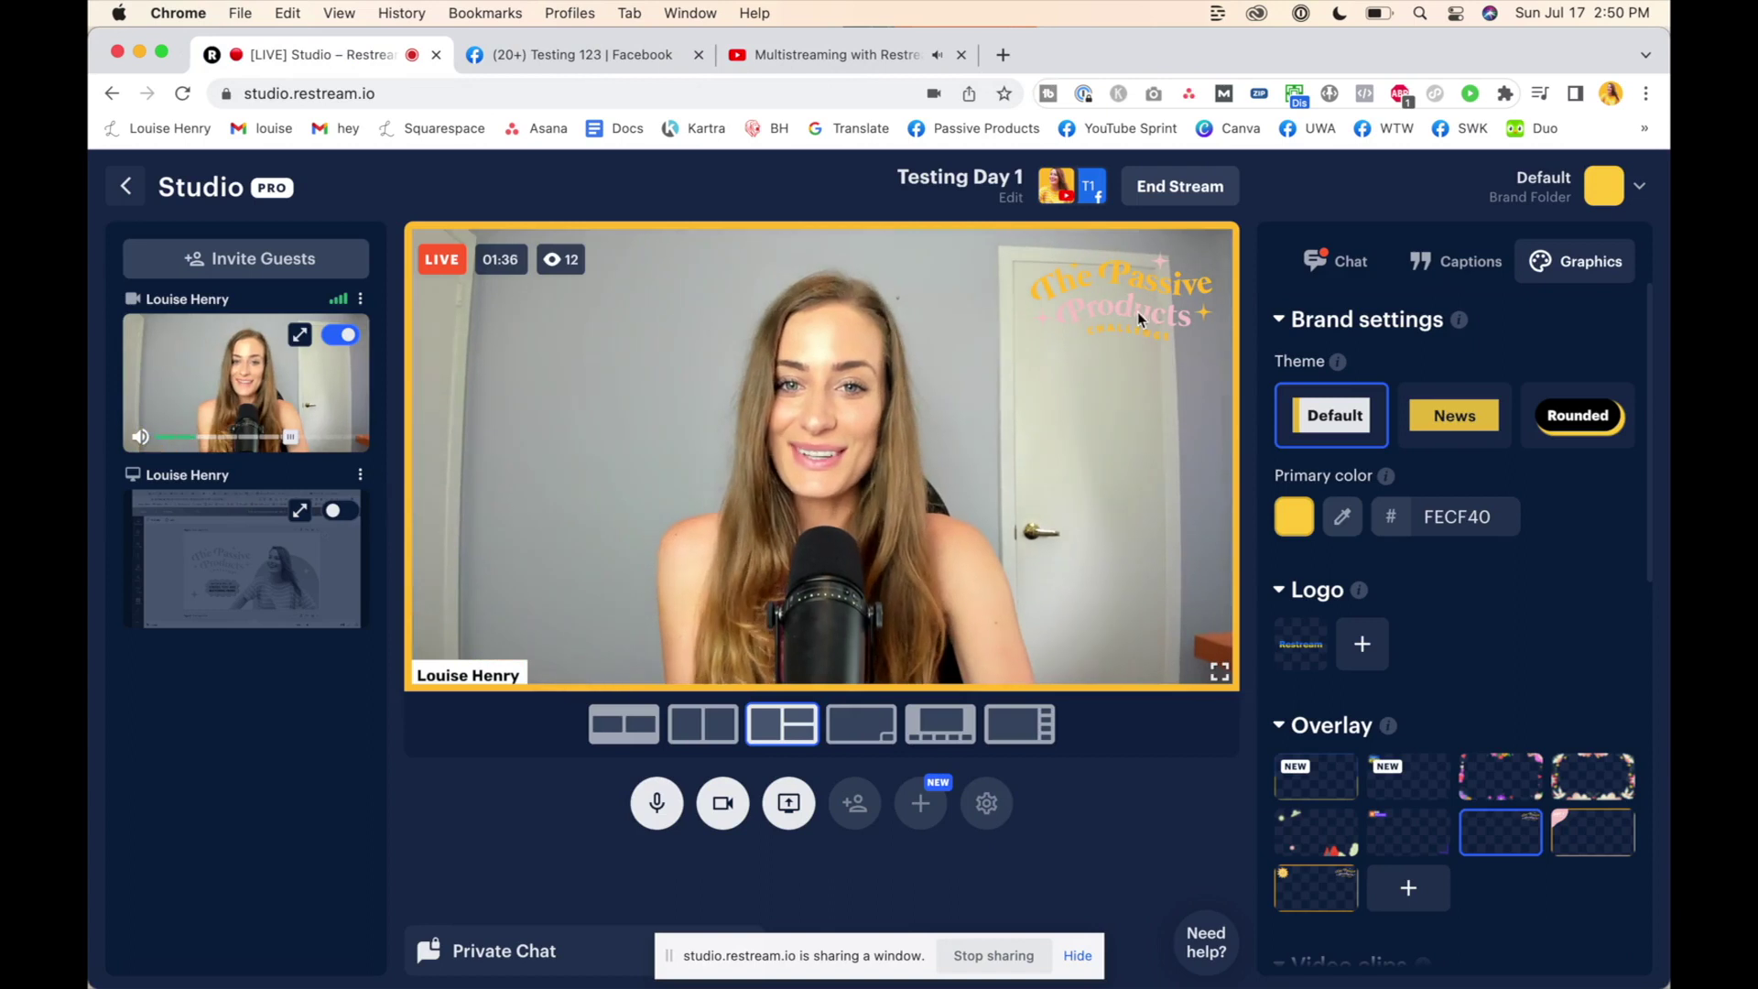
left_click(1191, 188)
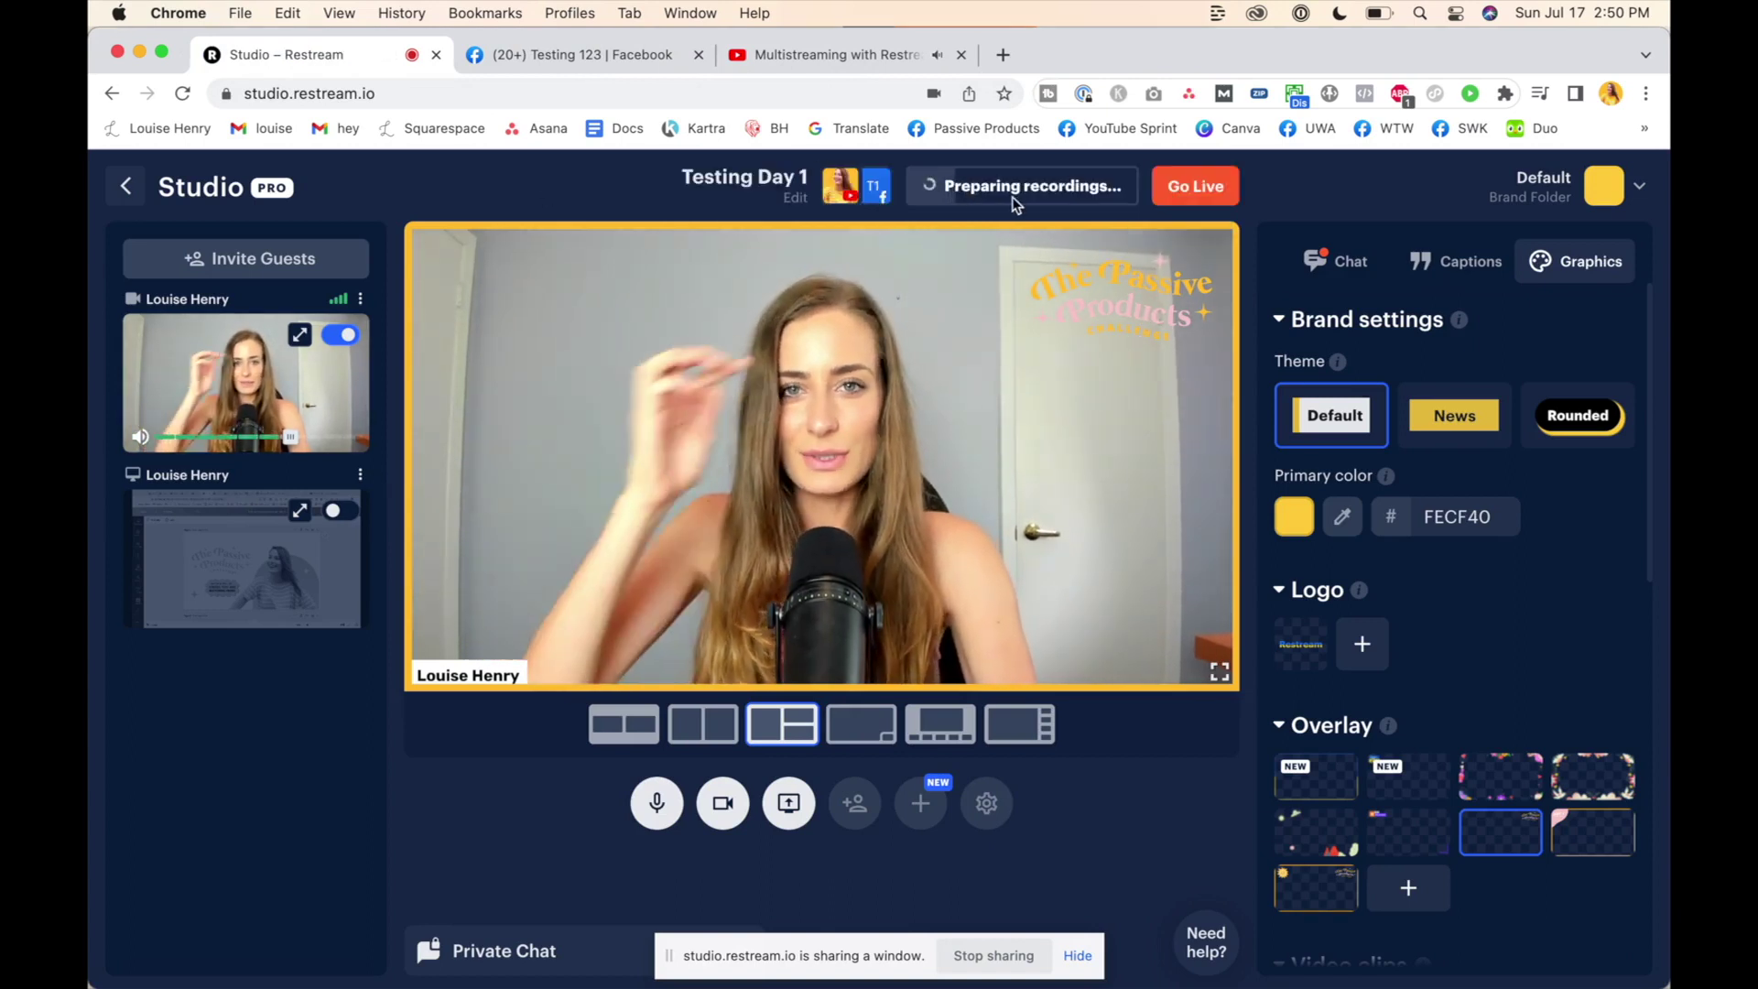
Go from the YouTube live page to the channel's uploaded videos and open the ended Multistreaming with Restream.io stream
left_click(872, 56)
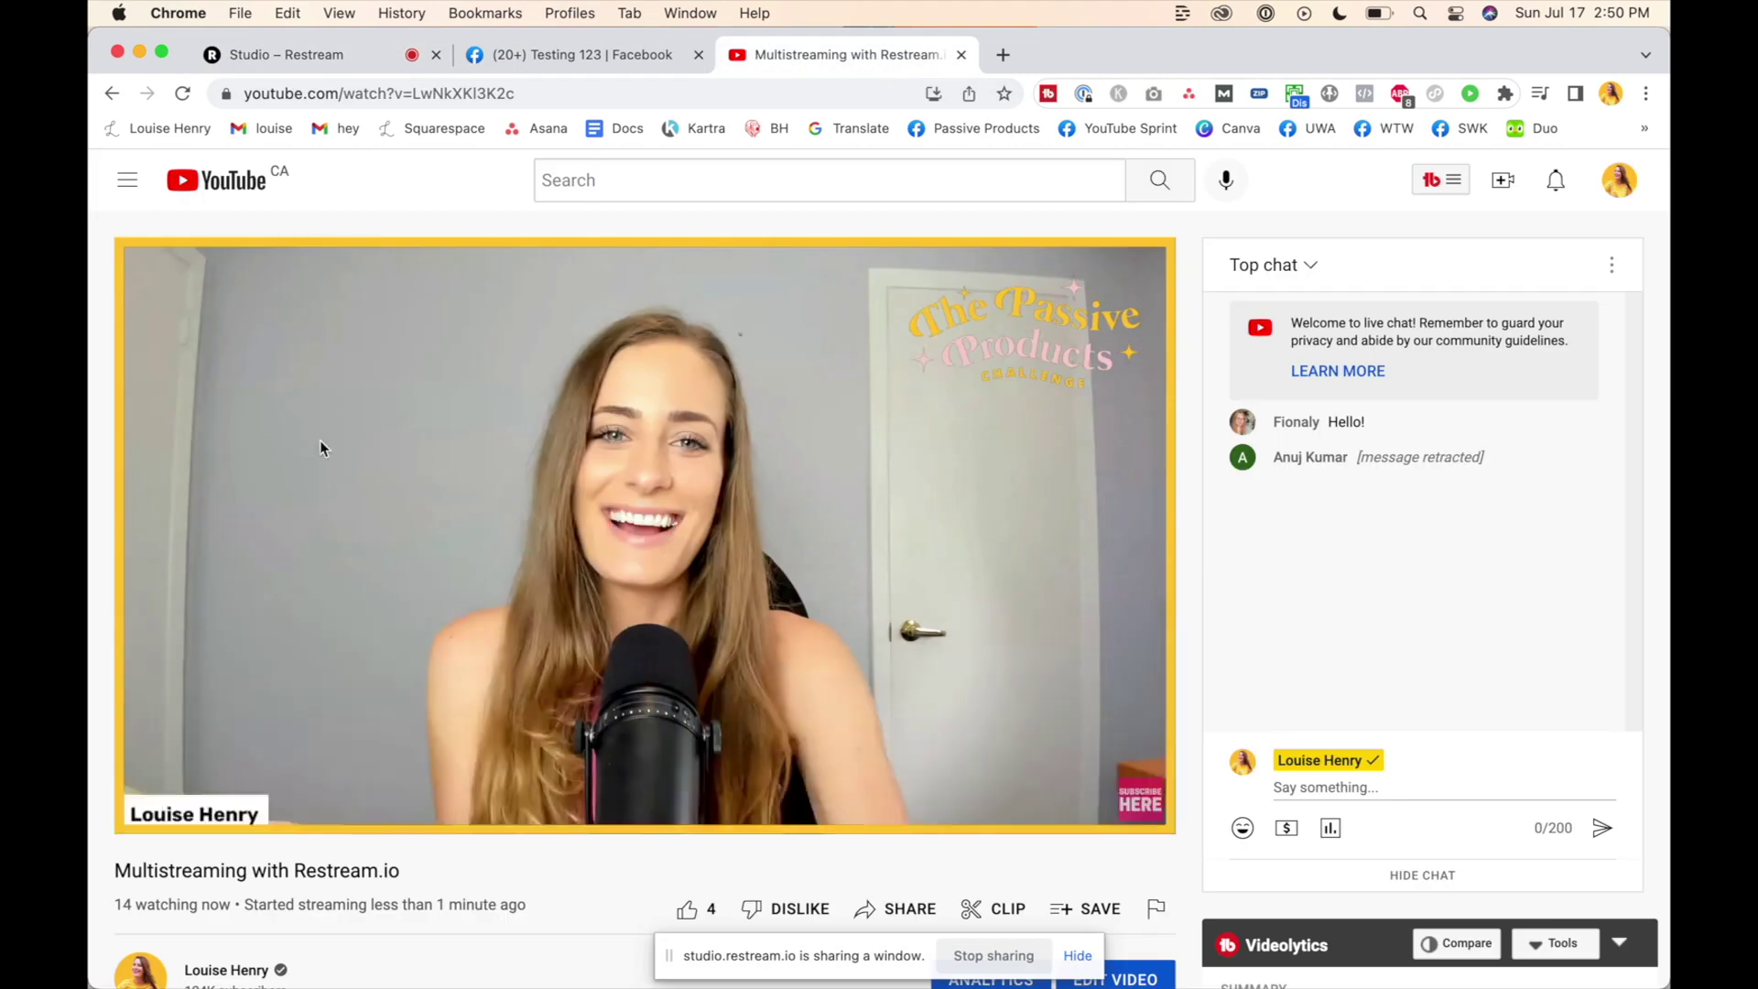
scroll(359, 536, "down", 3)
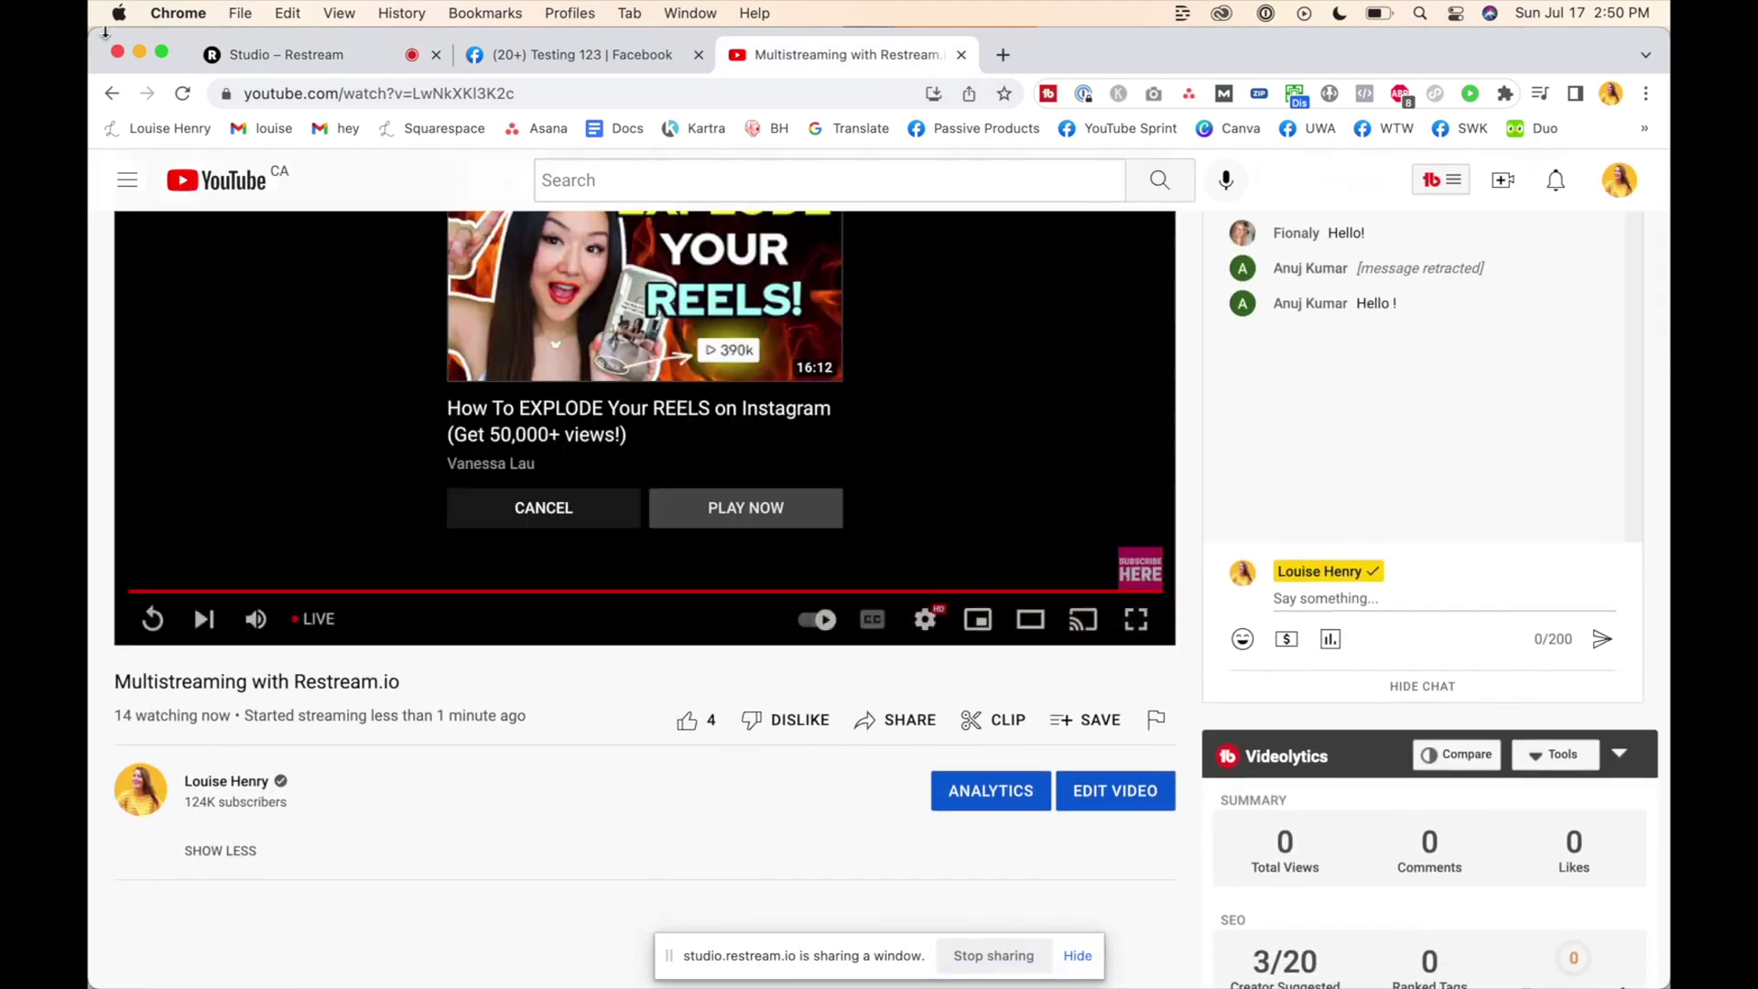
left_click(228, 784)
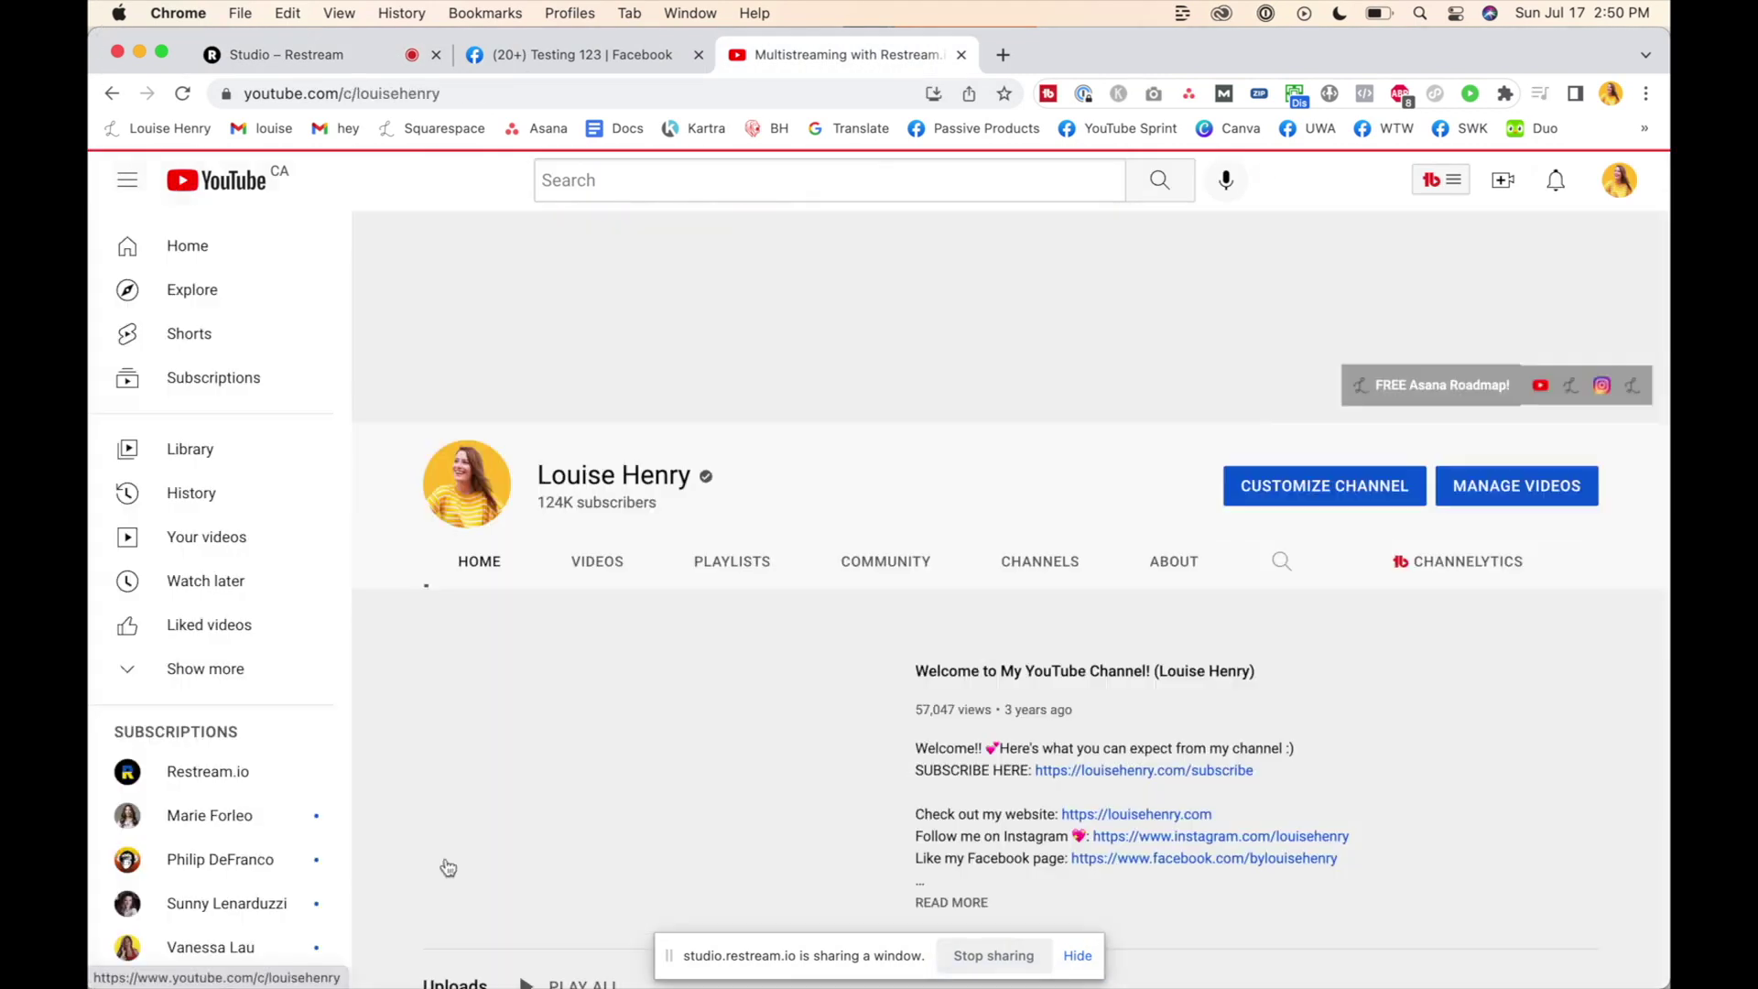
left_click(598, 567)
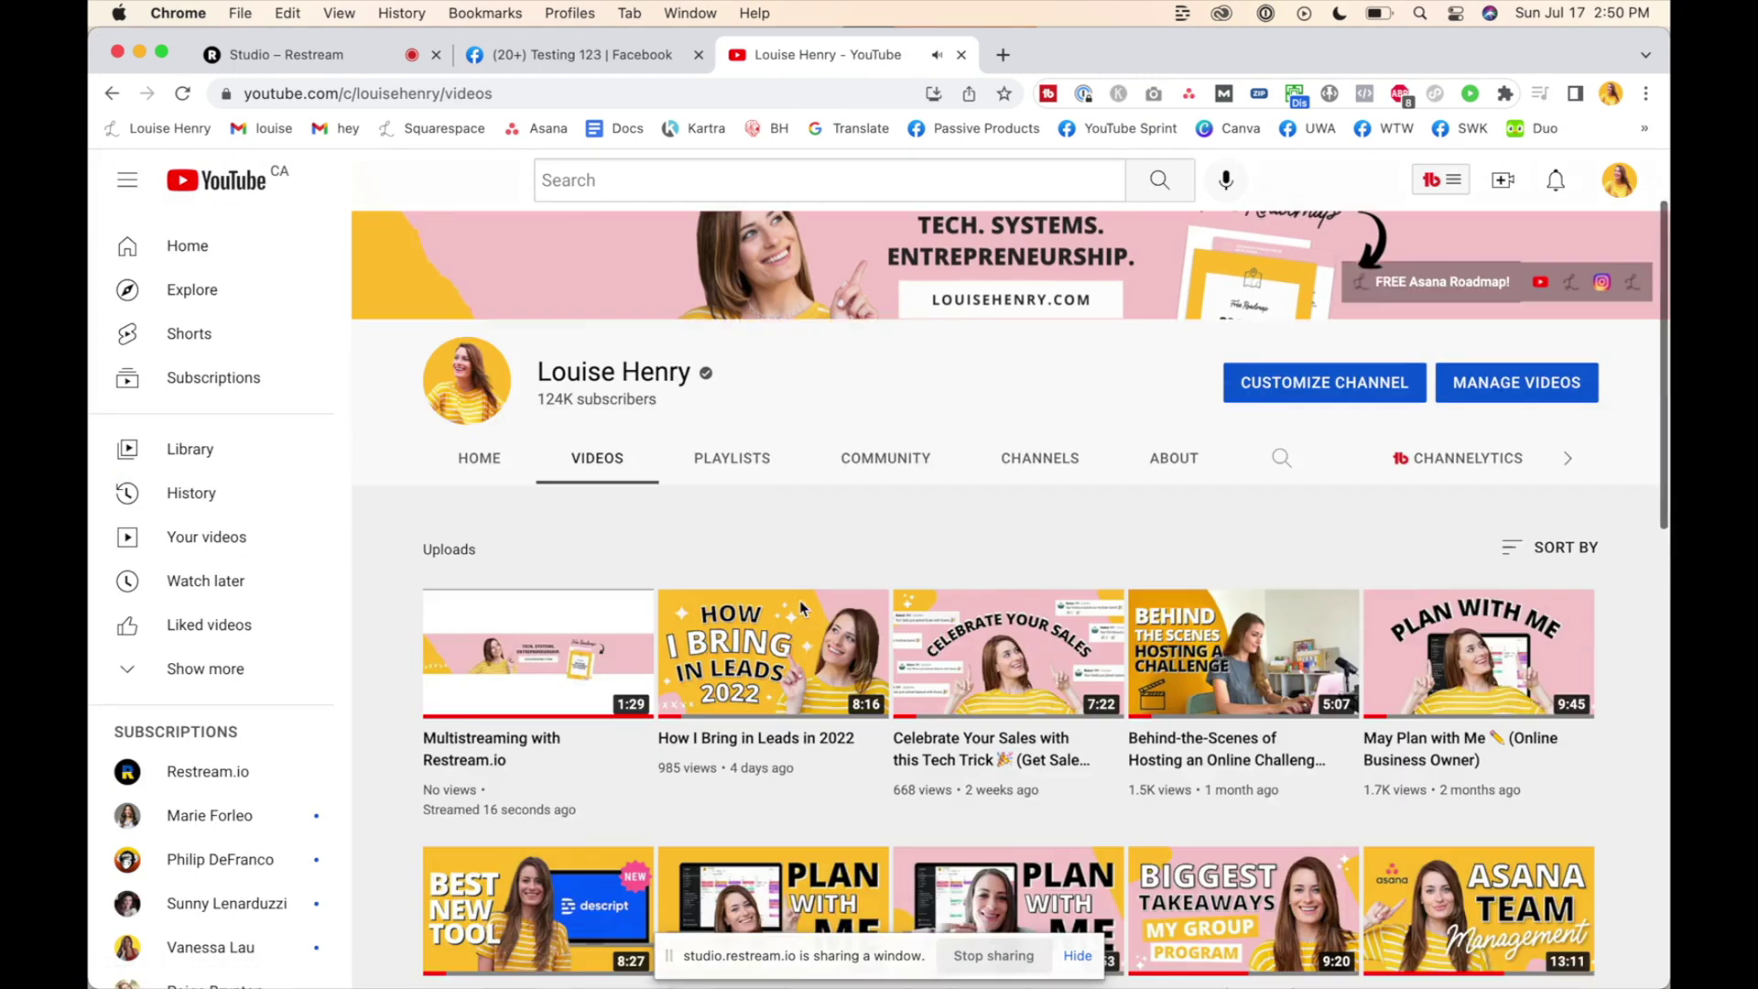
scroll(799, 601, "down", 2)
left_click(501, 709)
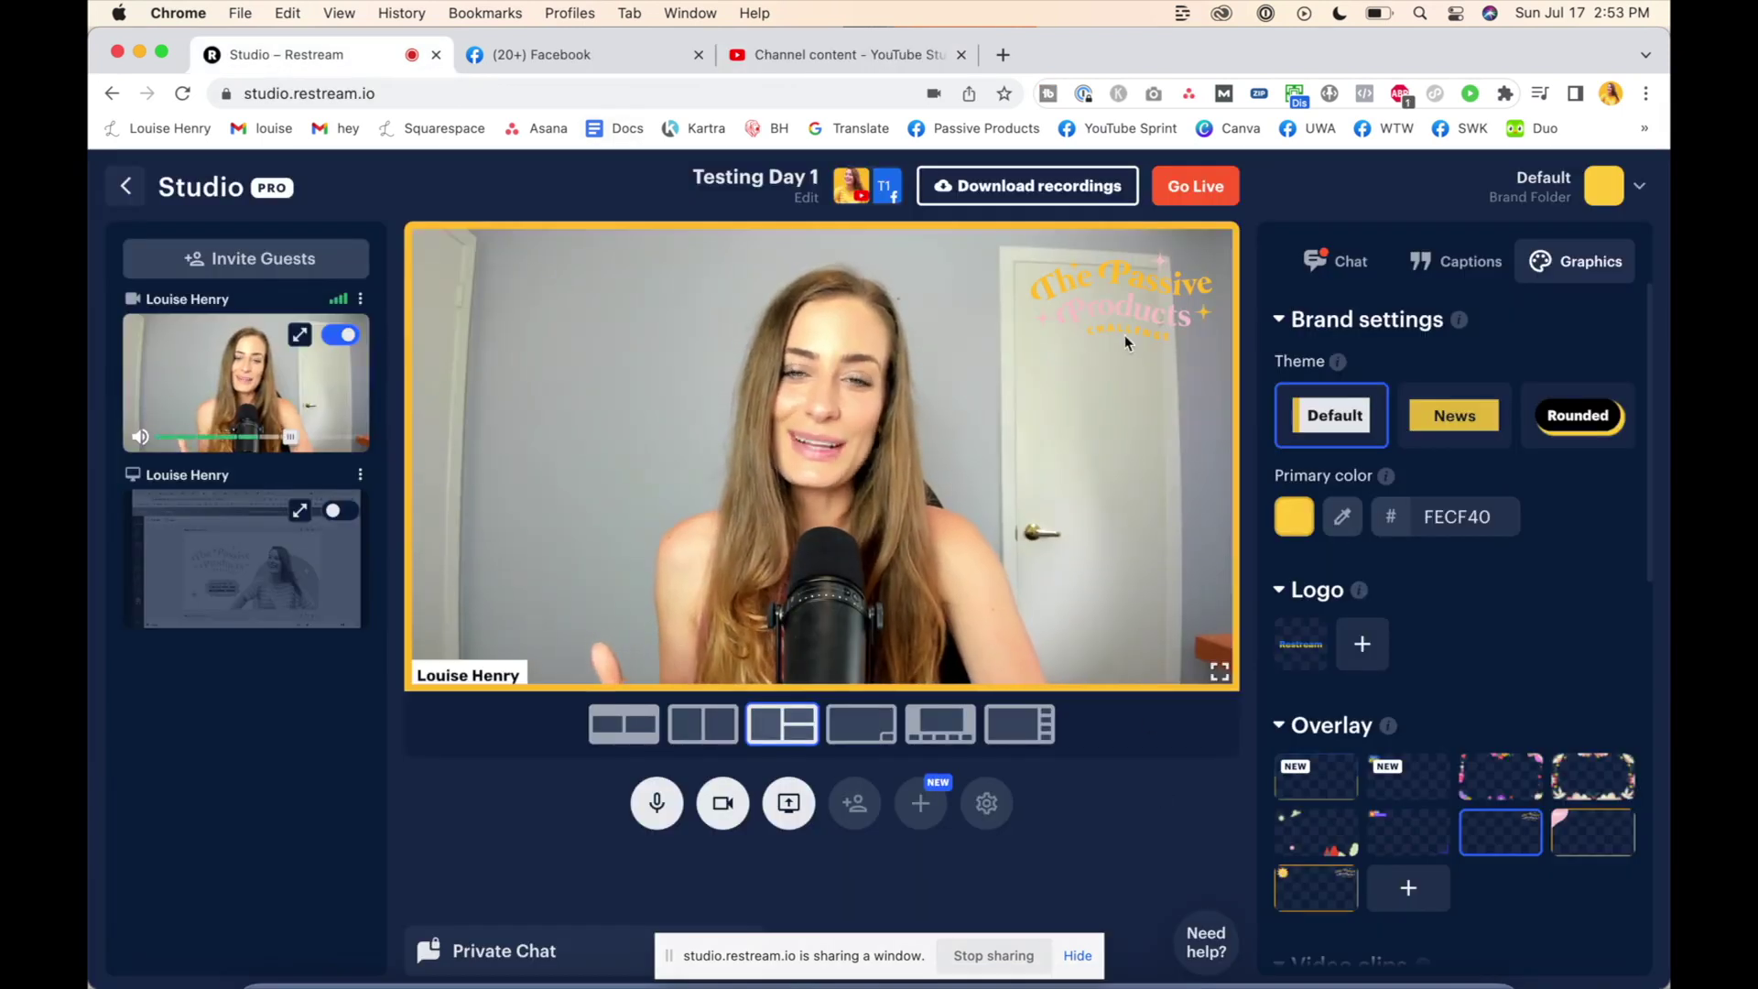
Open the stream's recording downloads in the studio and show the "Hello!" chat comment on stream
left_click(1023, 195)
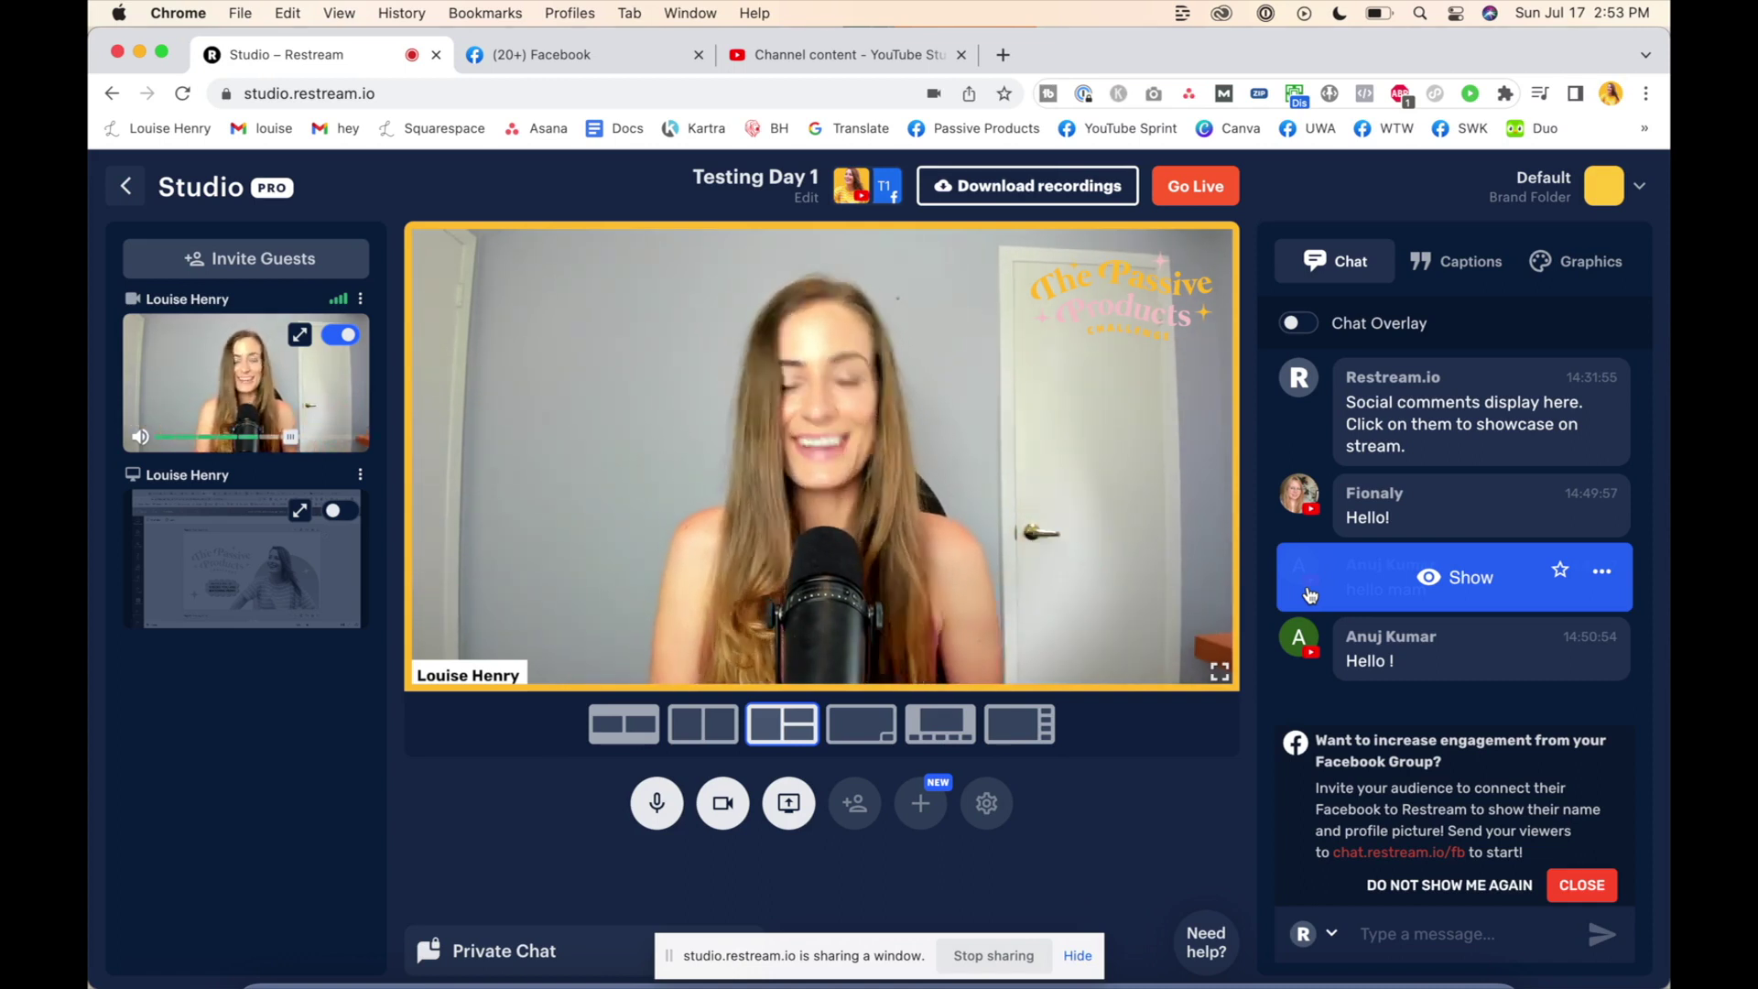
left_click(1457, 513)
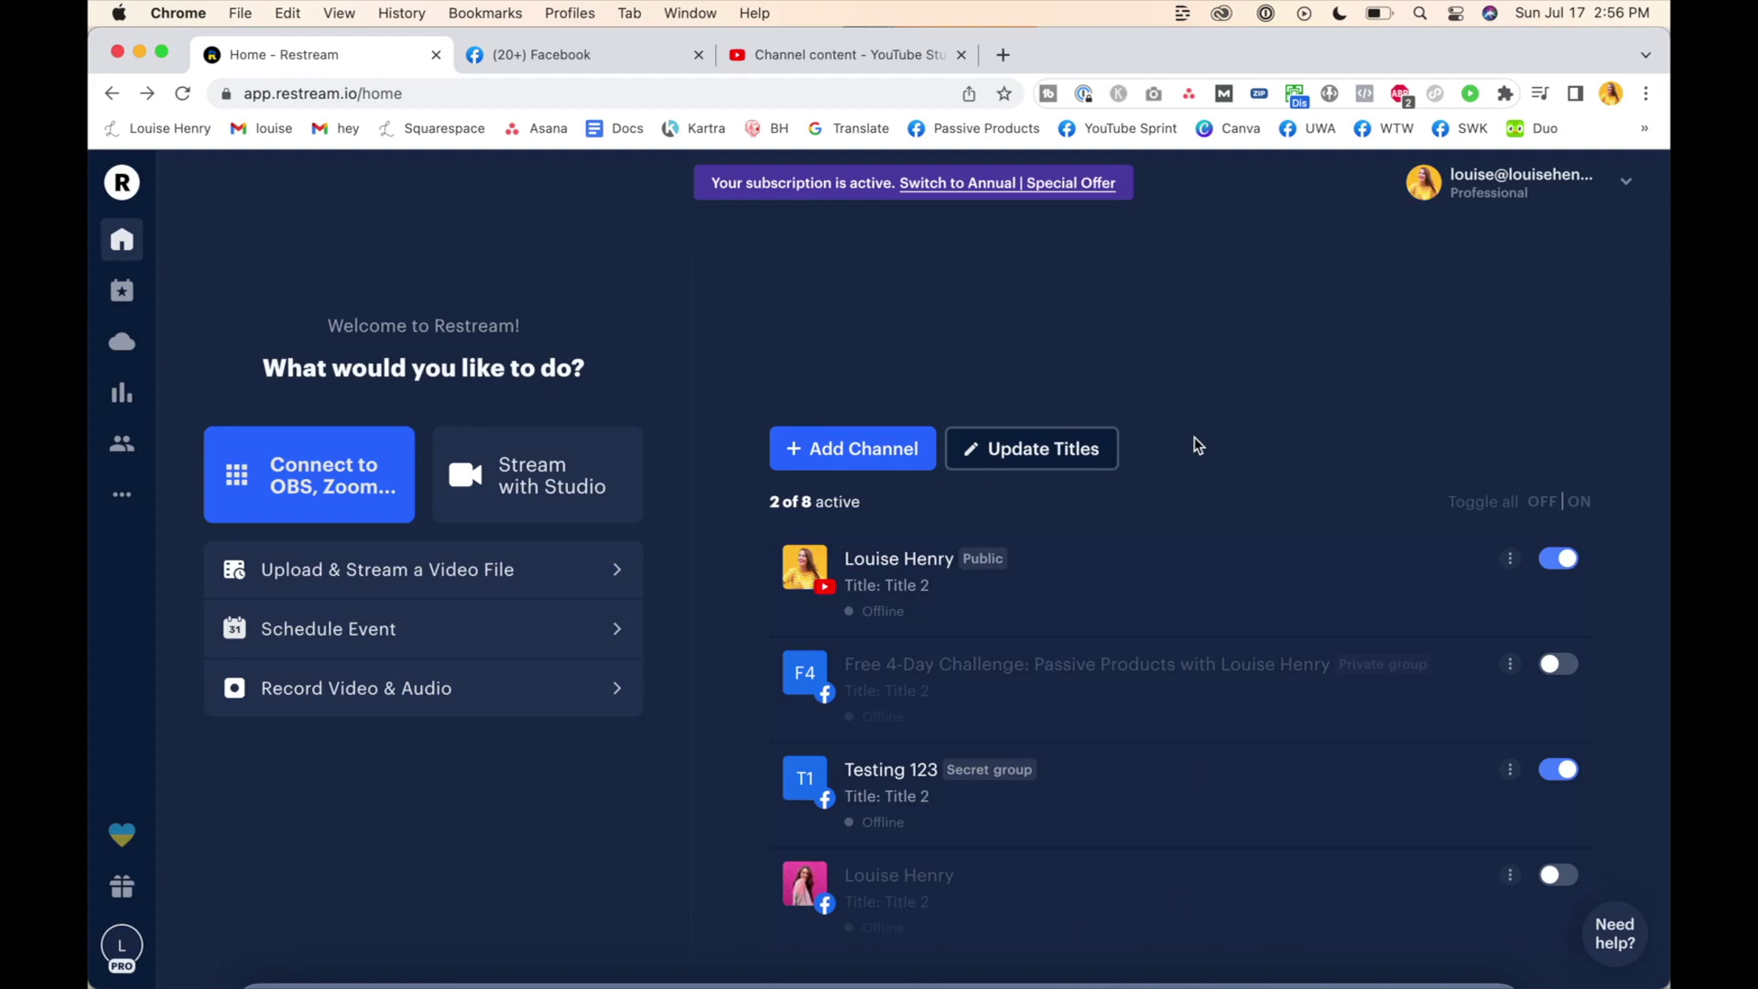
Update the stream details from Restream's home page, setting the title to Day 1 Challenge for all channels
left_click(1024, 448)
double_click(802, 420)
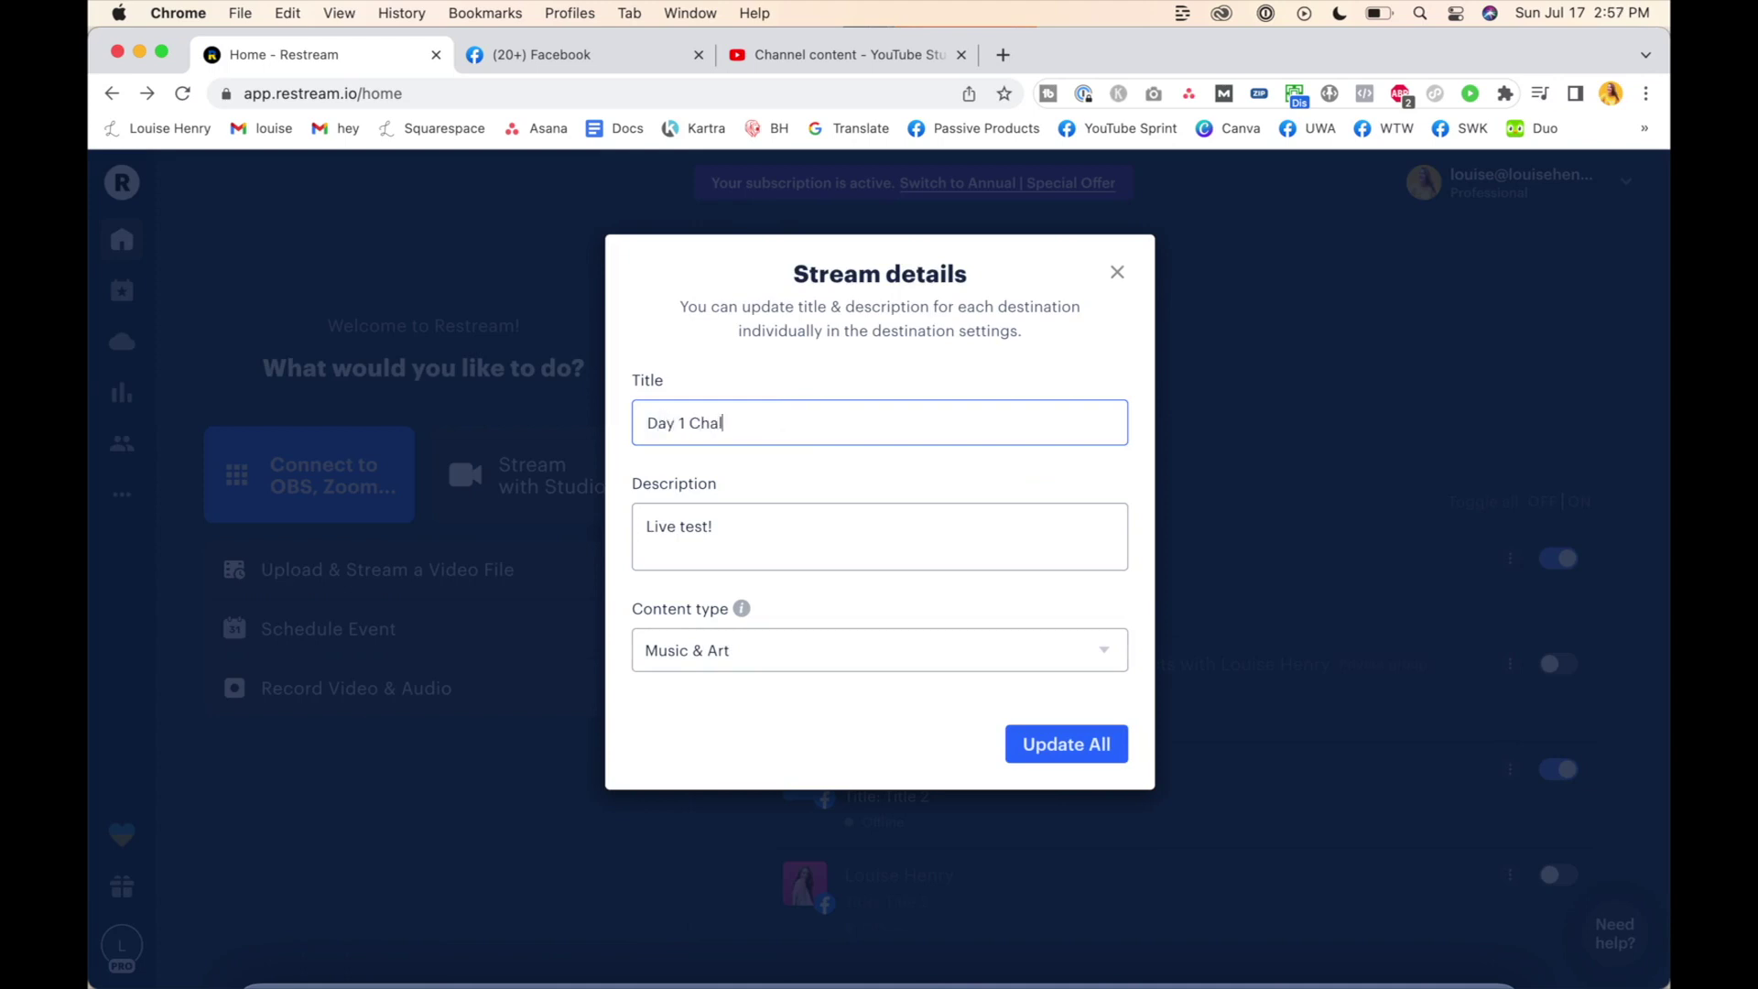
left_click_drag(779, 515, 597, 537)
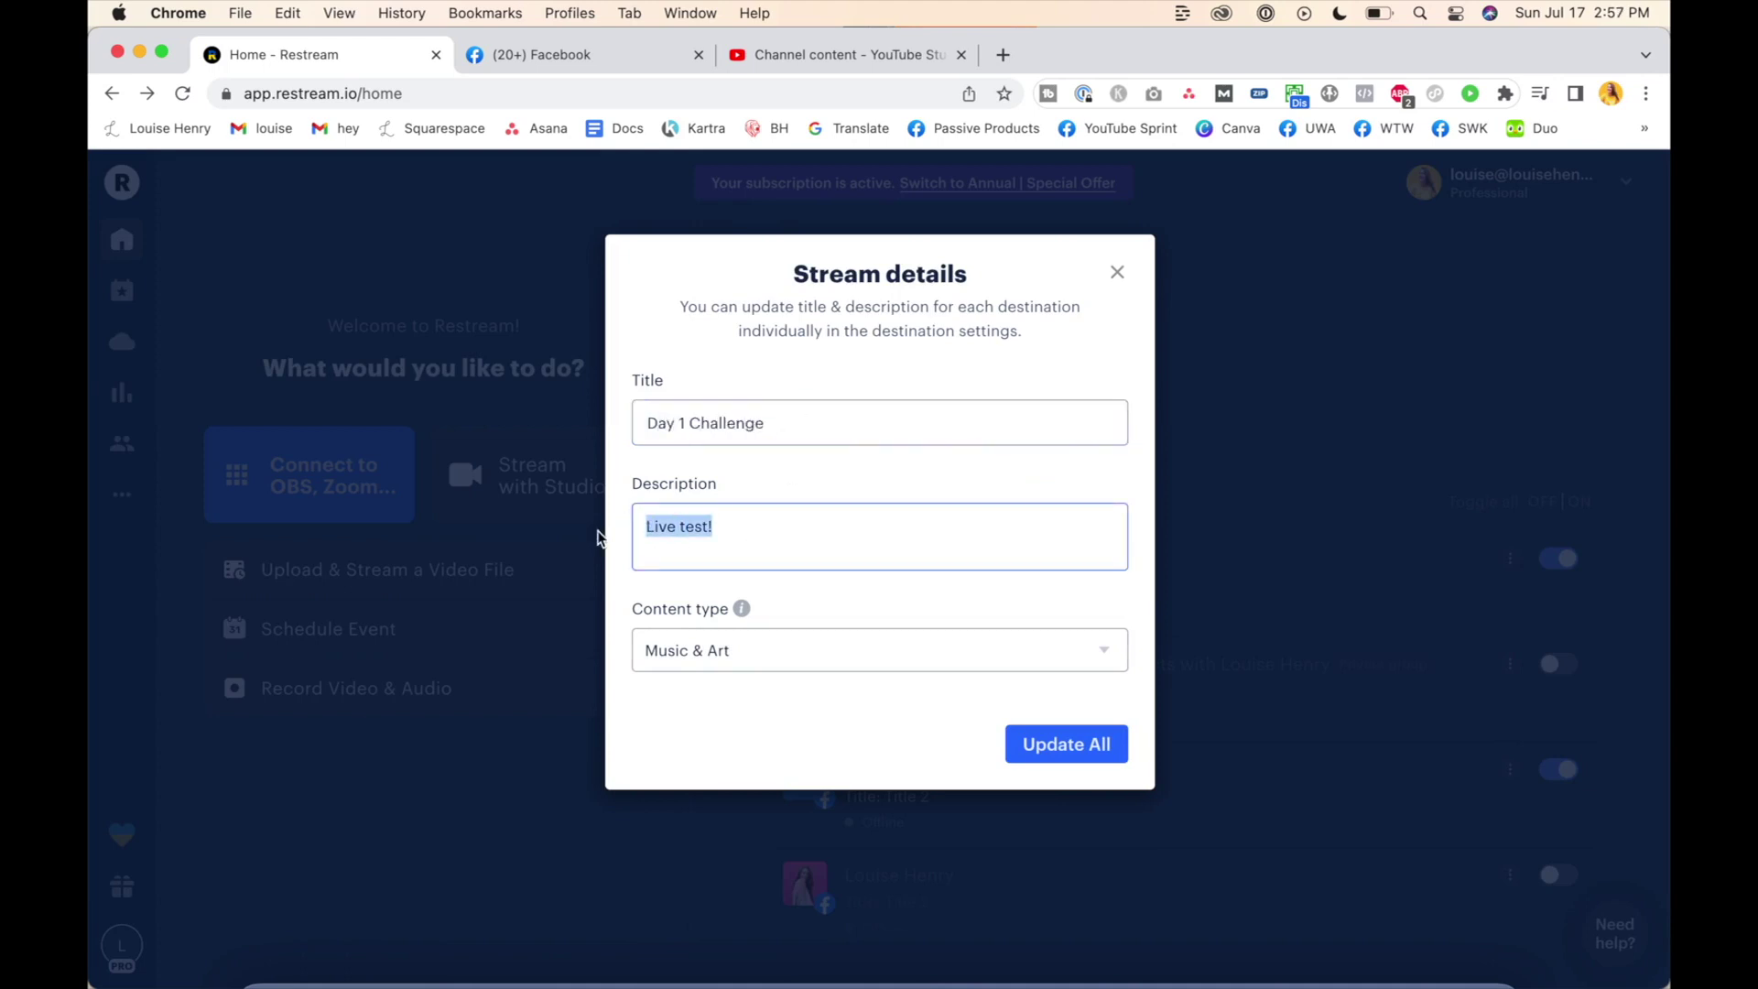
left_click(1045, 747)
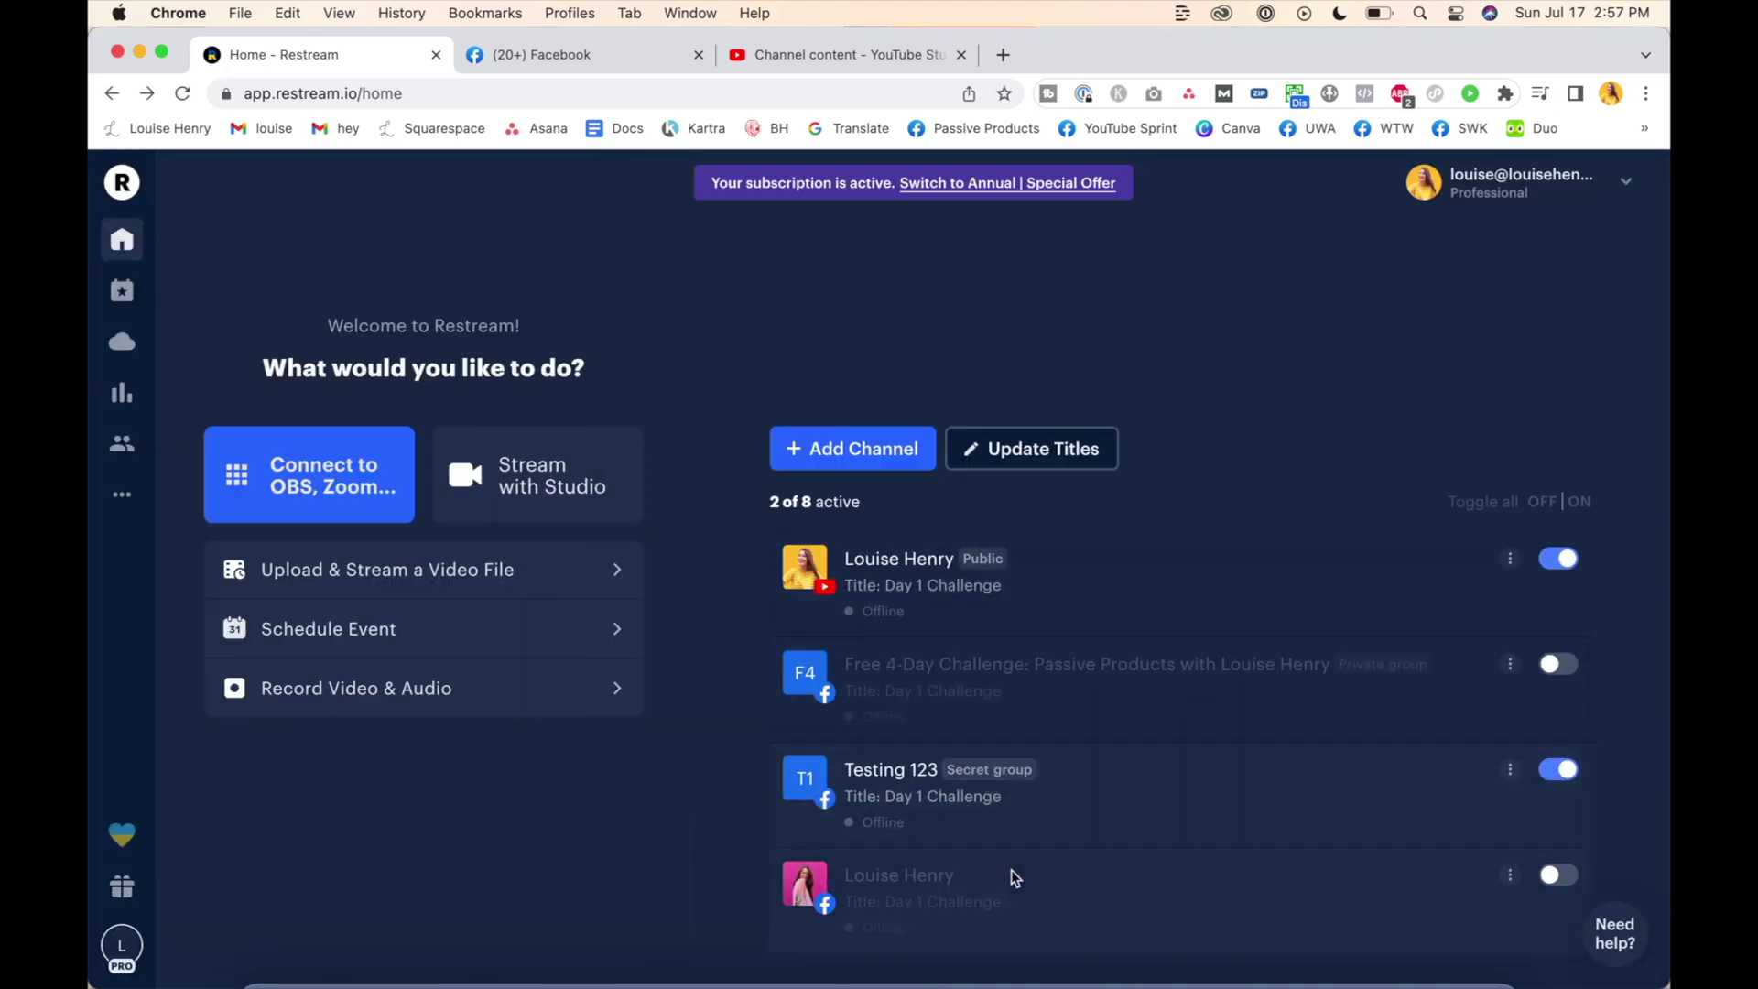
Start streaming with Studio, review the destinations for the Day 1 Challenge stream and close the list
left_click(587, 493)
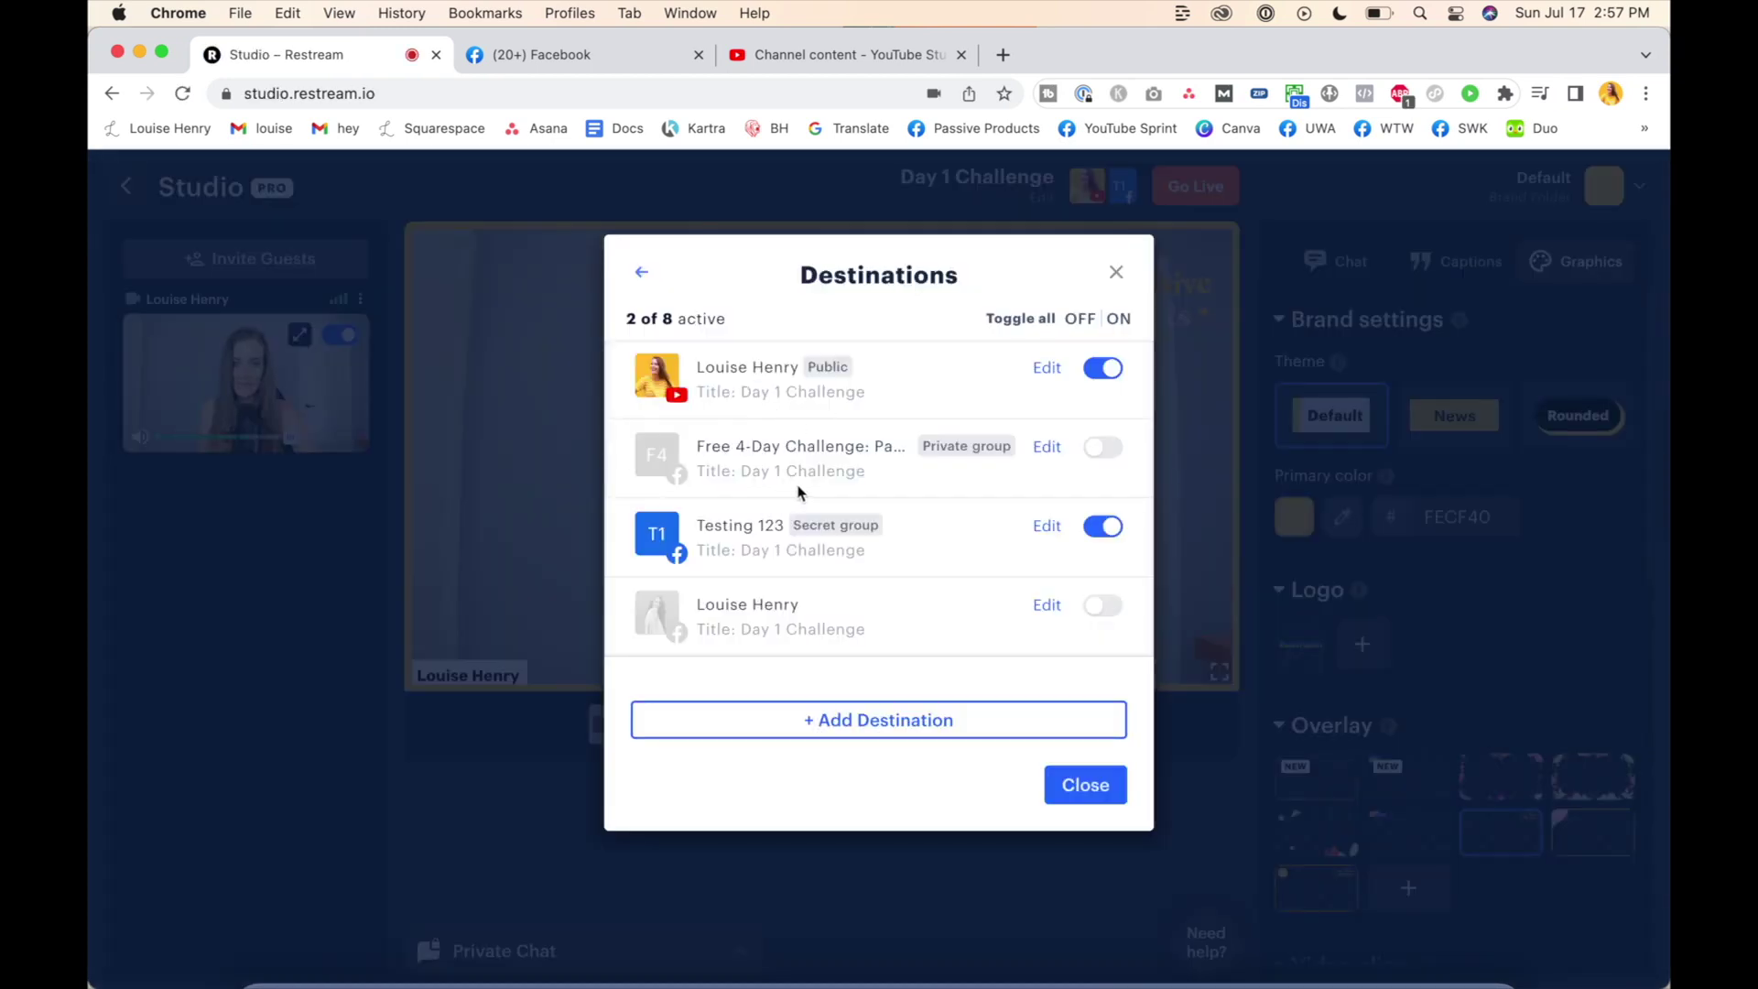
key("Escape")
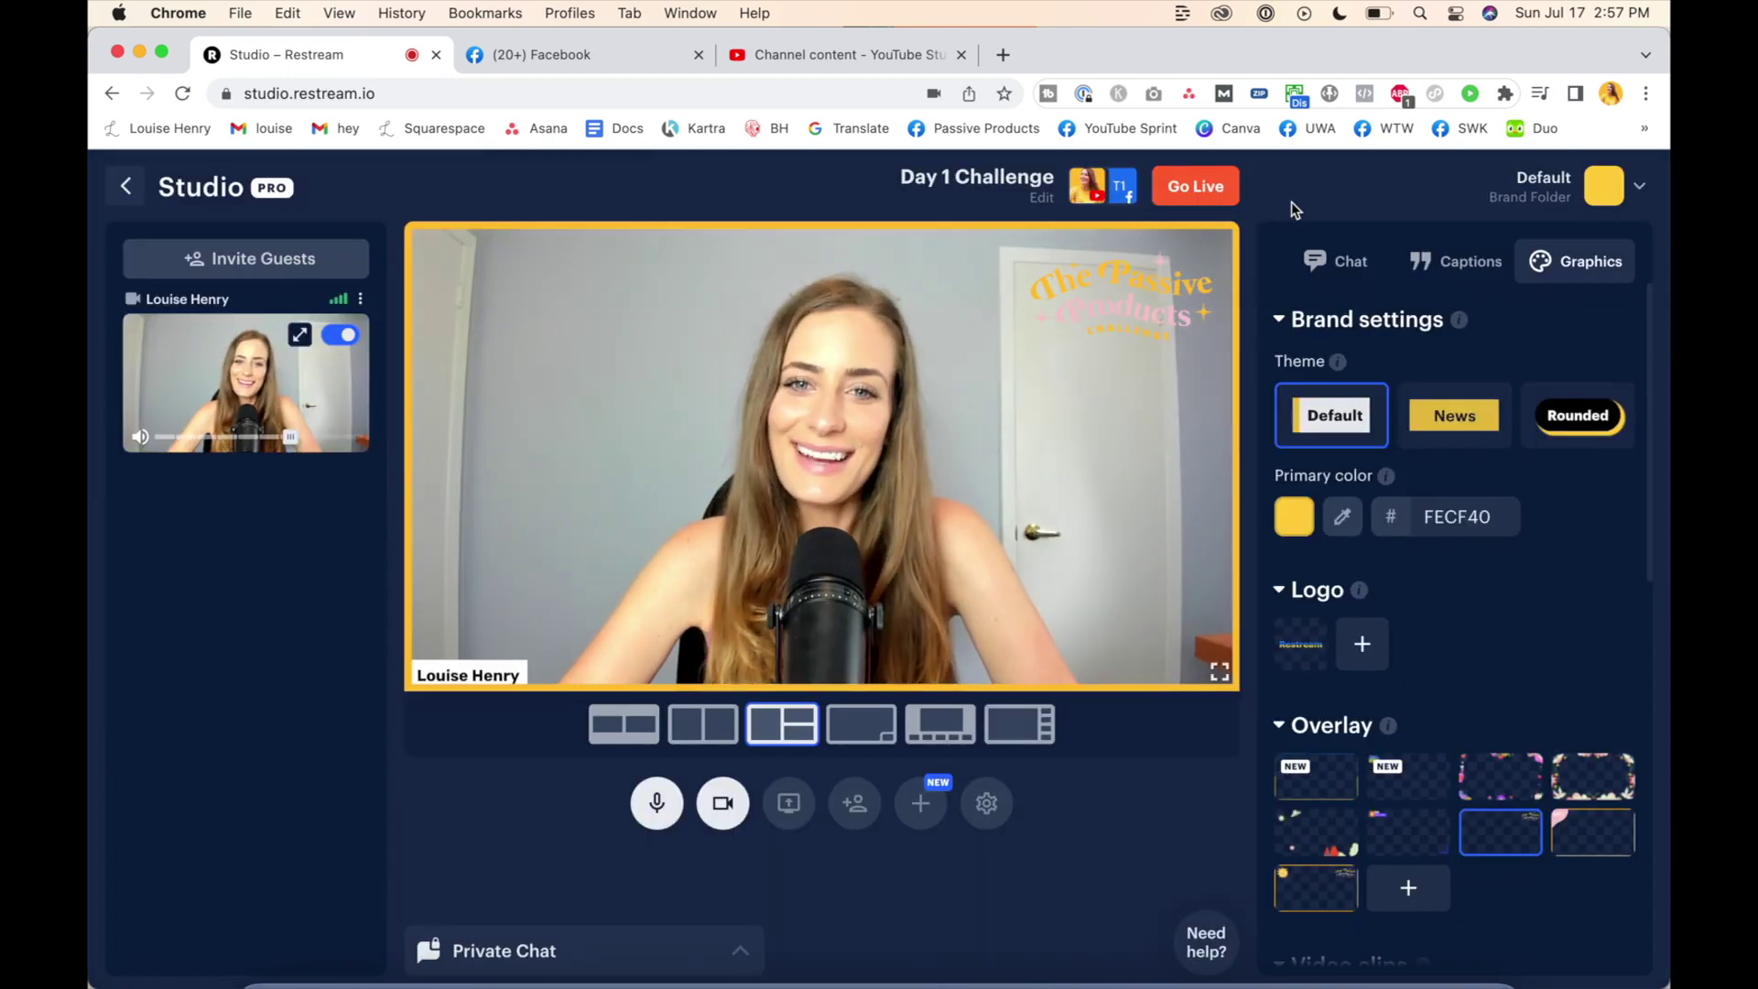